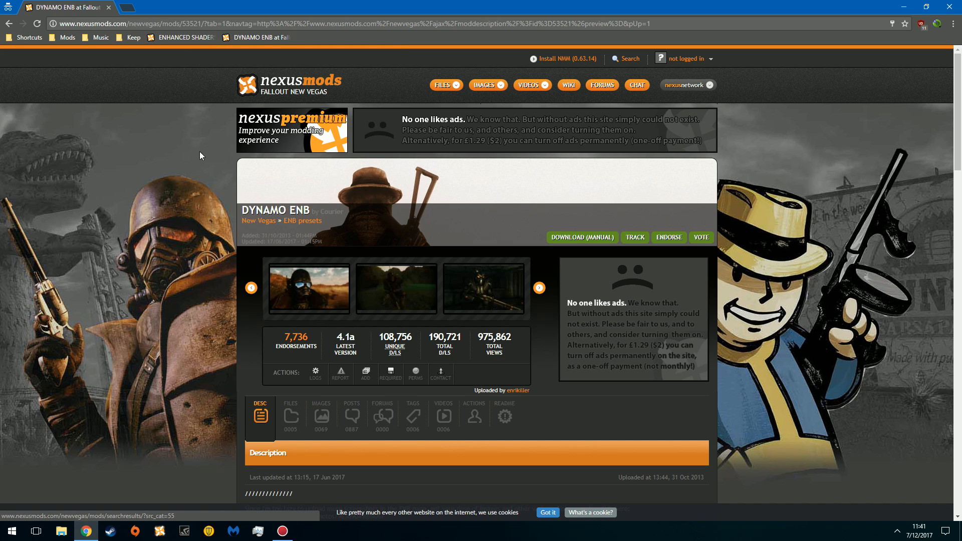
- Open the bookmarked ENHANCED SHADERS page in a new tab and return to the DYNAMO ENB page
right_click(178, 39)
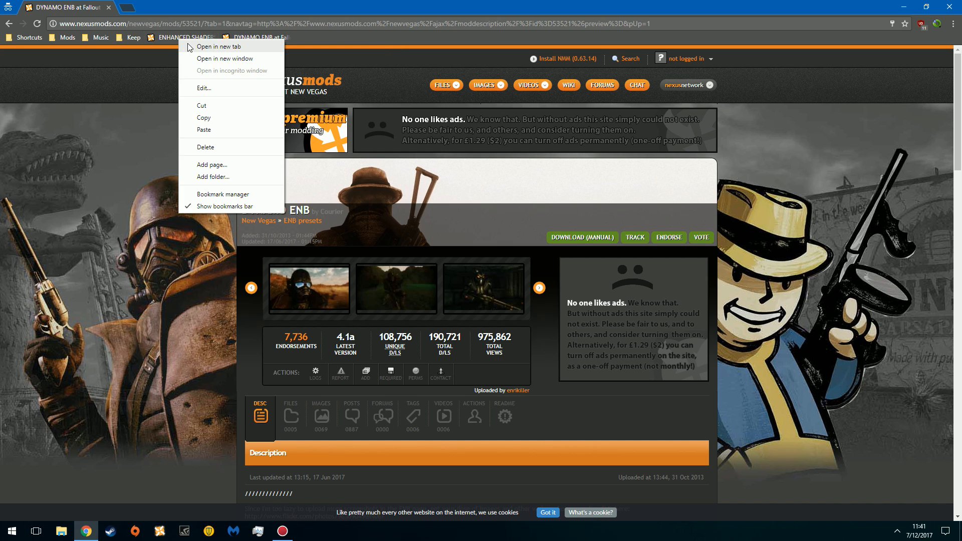
click(200, 45)
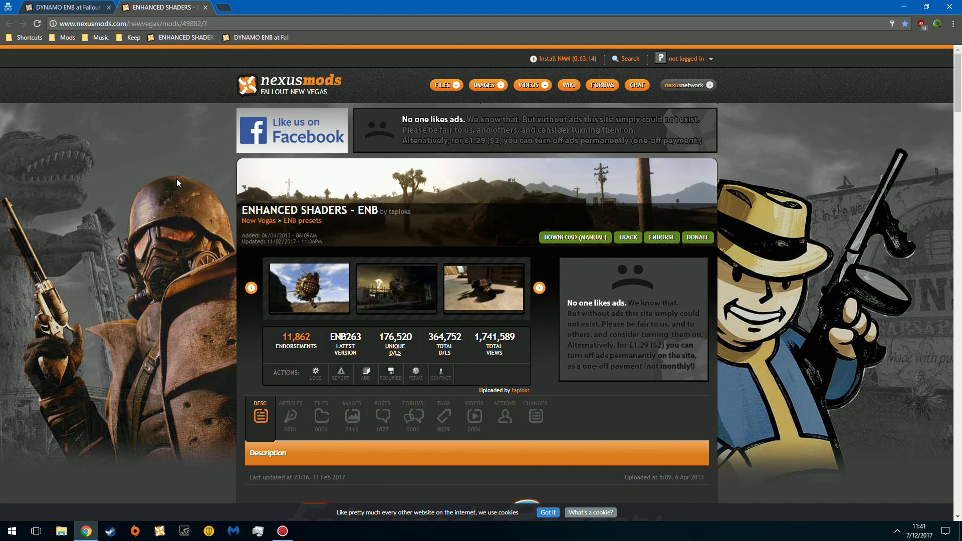
click(80, 6)
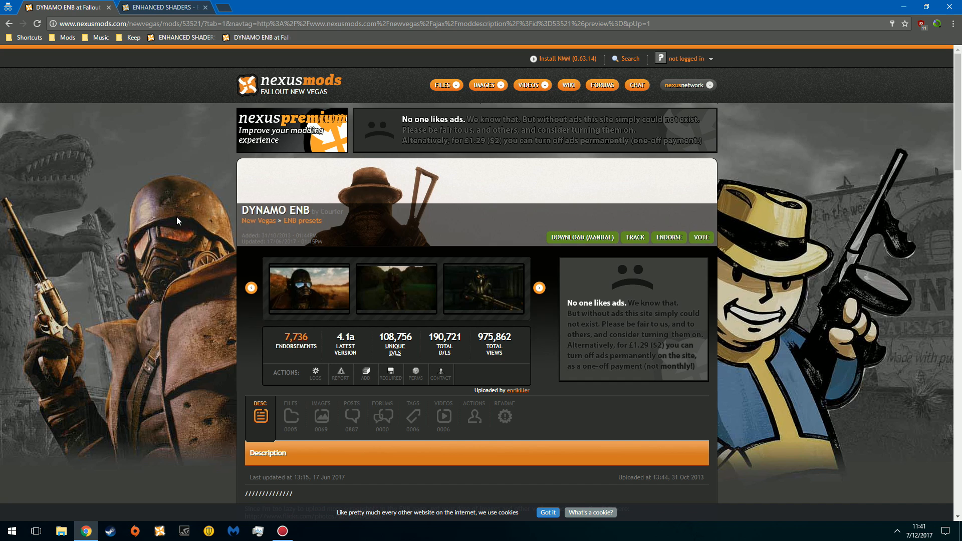
- Read the DYNAMO ENB description, including its changelog, introduction, recommended mods and required mods
scroll(261, 286, down, 3)
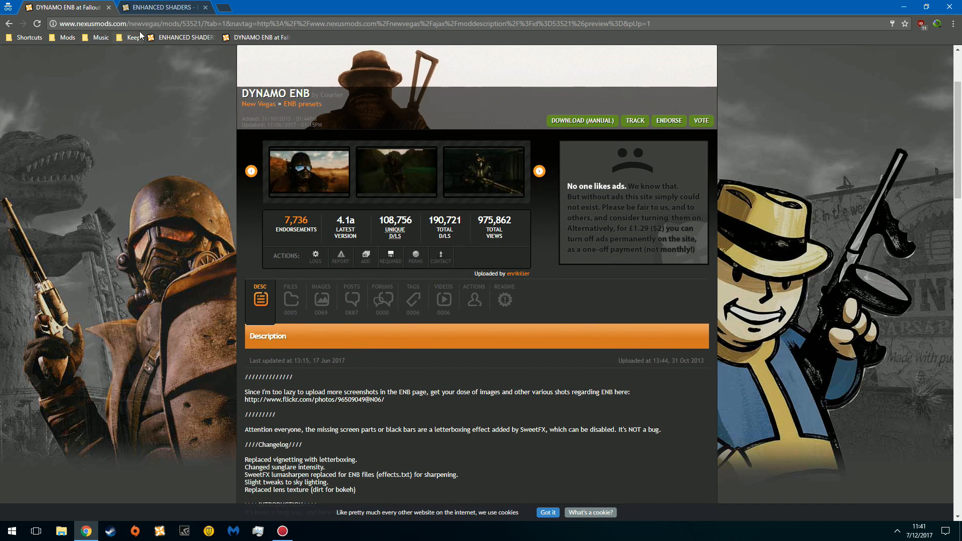
click(142, 7)
click(95, 6)
scroll(208, 146, down, 5)
scroll(211, 148, up, 2)
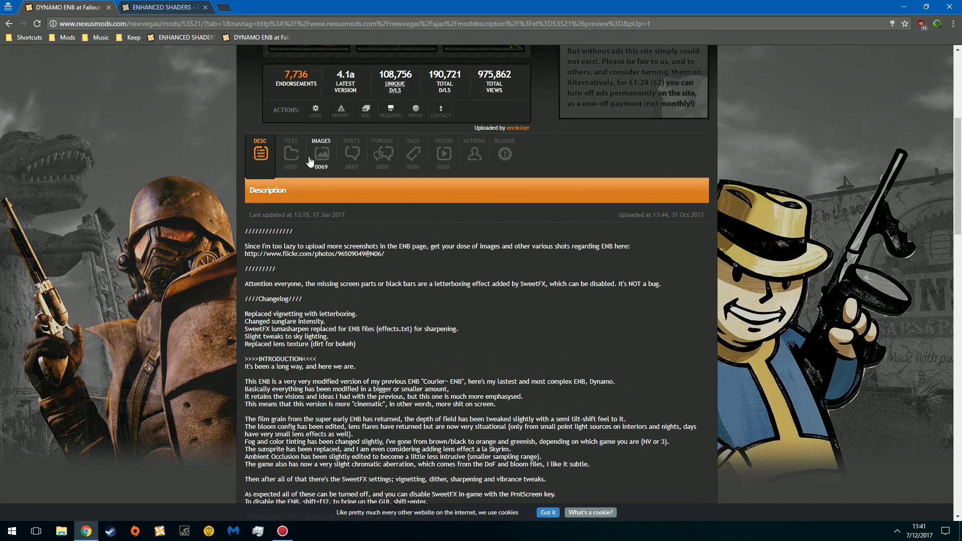
scroll(311, 161, up, 5)
scroll(334, 186, down, 7)
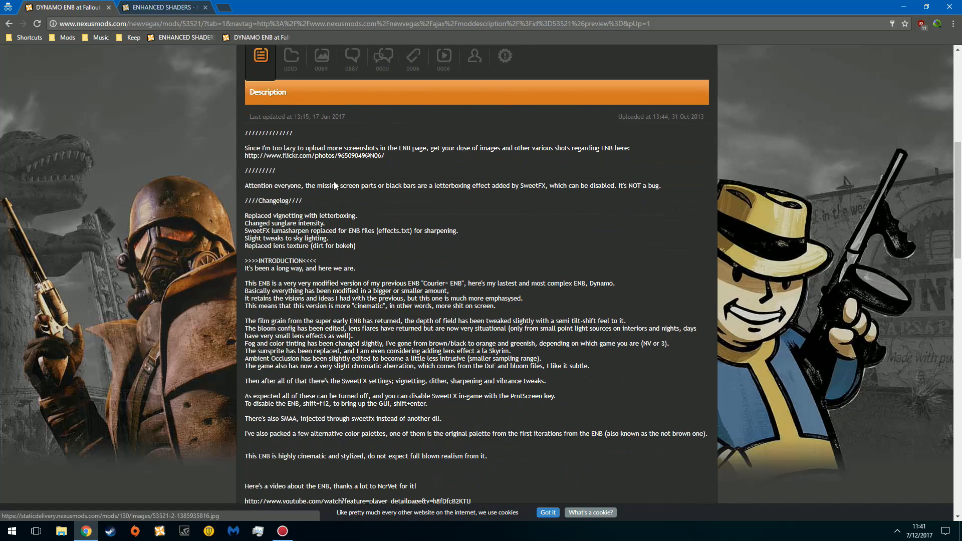
scroll(335, 186, down, 2)
scroll(316, 168, down, 3)
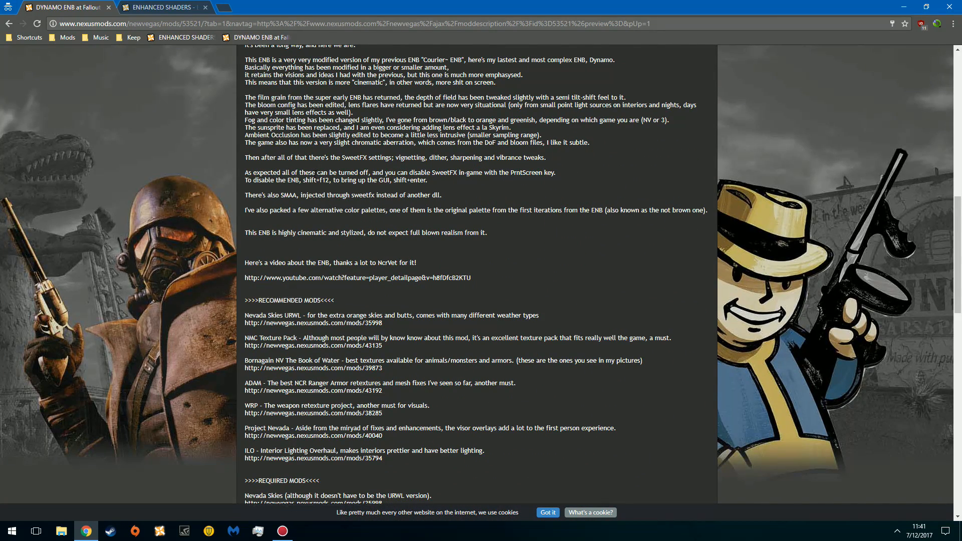
scroll(319, 174, down, 2)
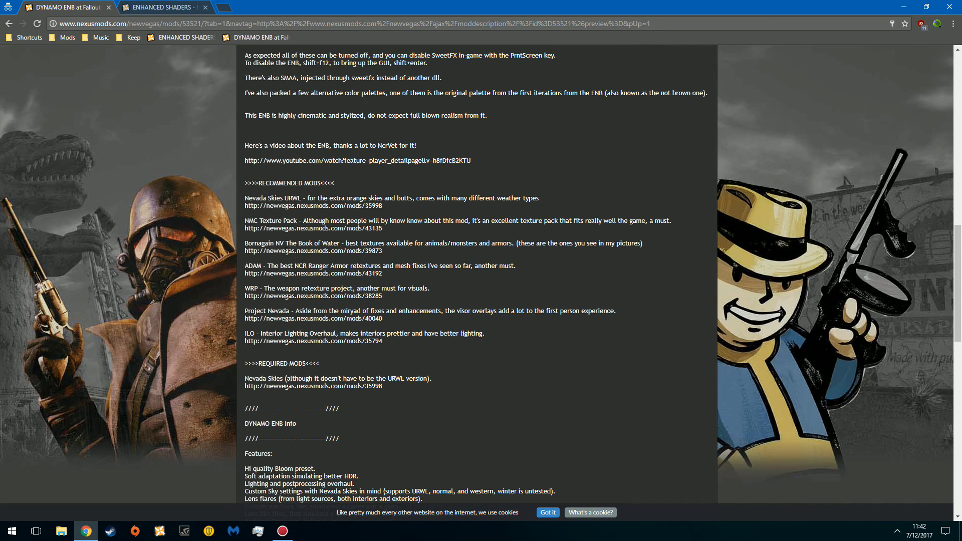
scroll(150, 220, up, 12)
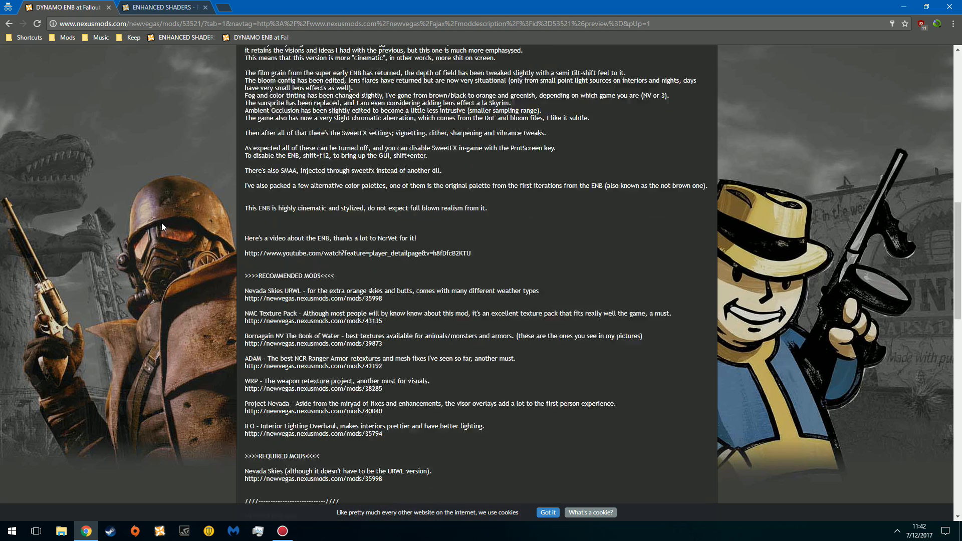
- View the enlarged DYNAMO ENB screenshots in the image gallery and close the viewer
click(301, 195)
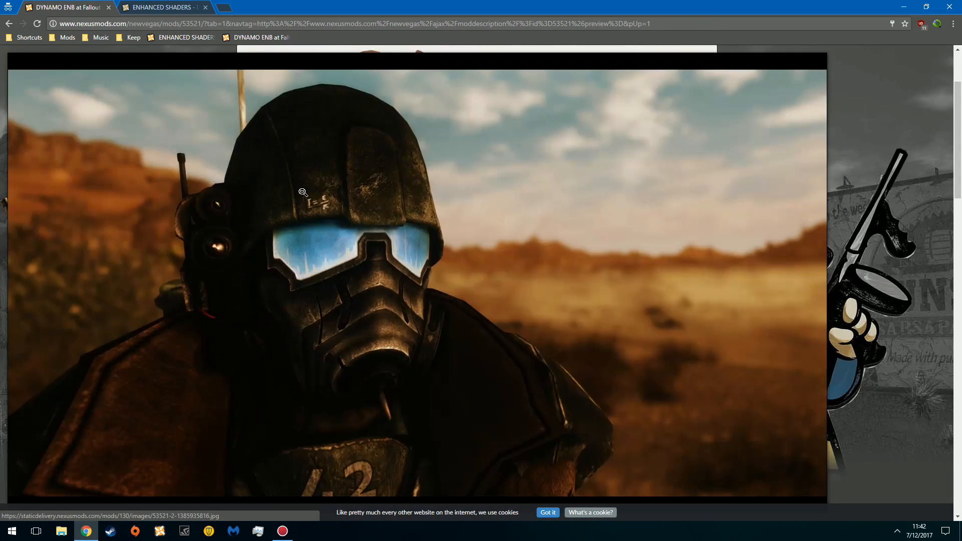
key(Right)
key(Right)
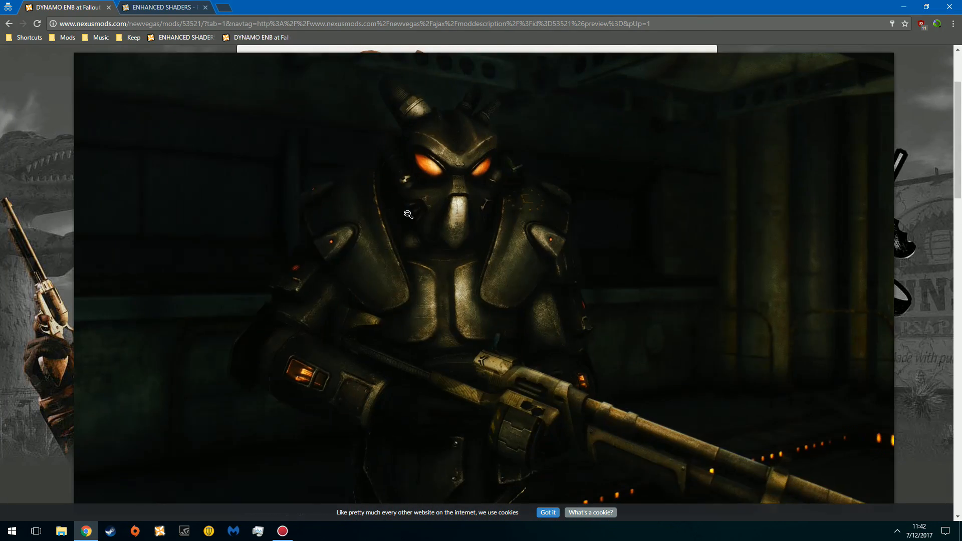
click(411, 213)
- Open the ENB binaries link from the installation section in a new tab and go to the Fallout 3 / New Vegas graphic modification
scroll(293, 300, down, 15)
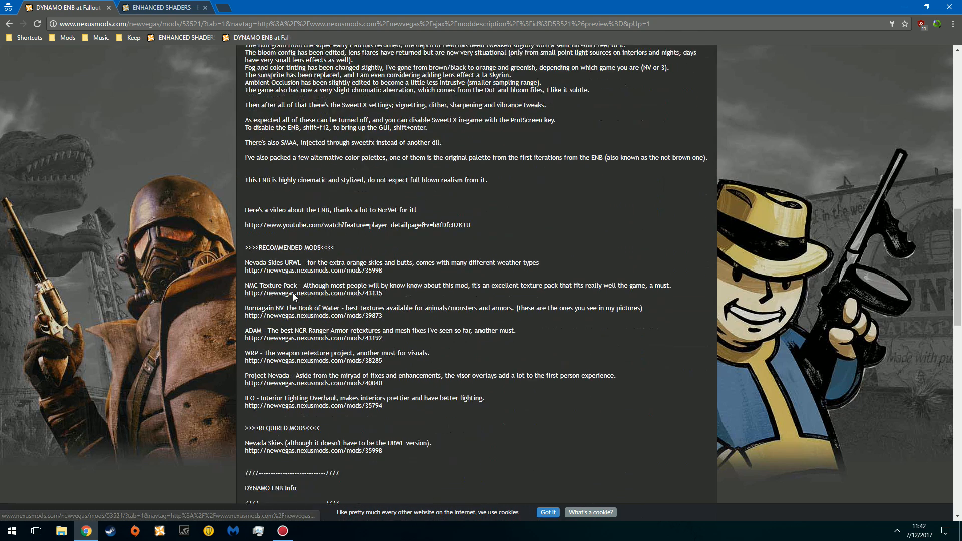
scroll(326, 221, down, 3)
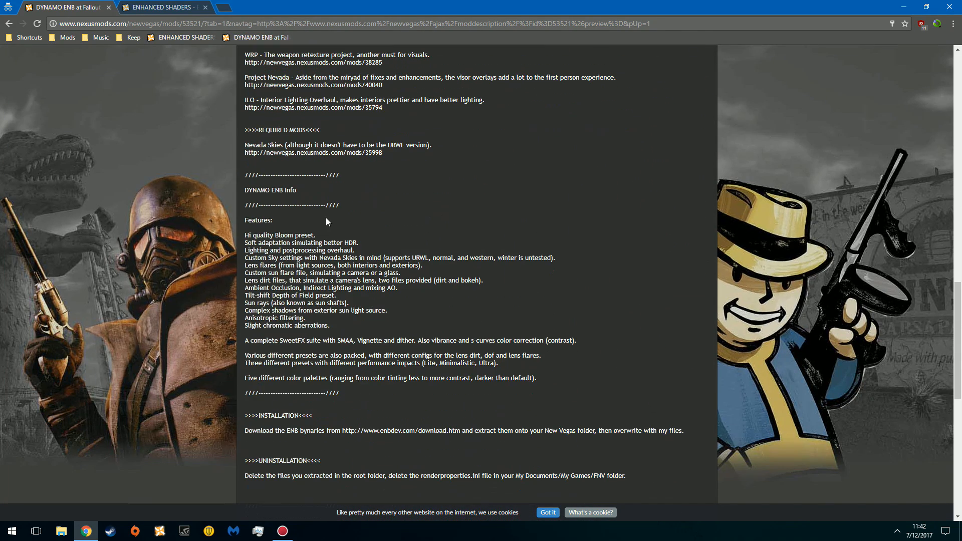
scroll(326, 220, down, 3)
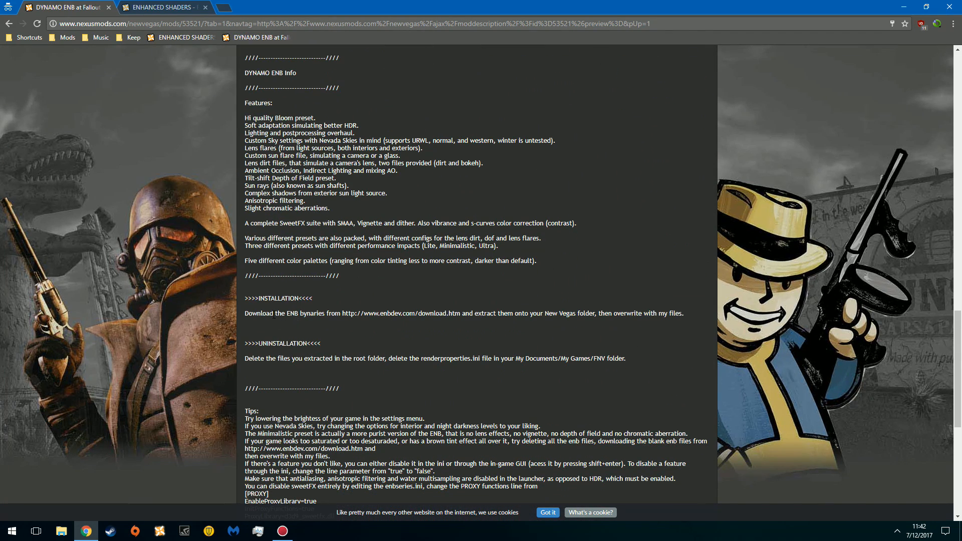
drag(273, 316, 422, 315)
click(387, 340)
drag(343, 314, 450, 314)
right_click(450, 314)
click(471, 336)
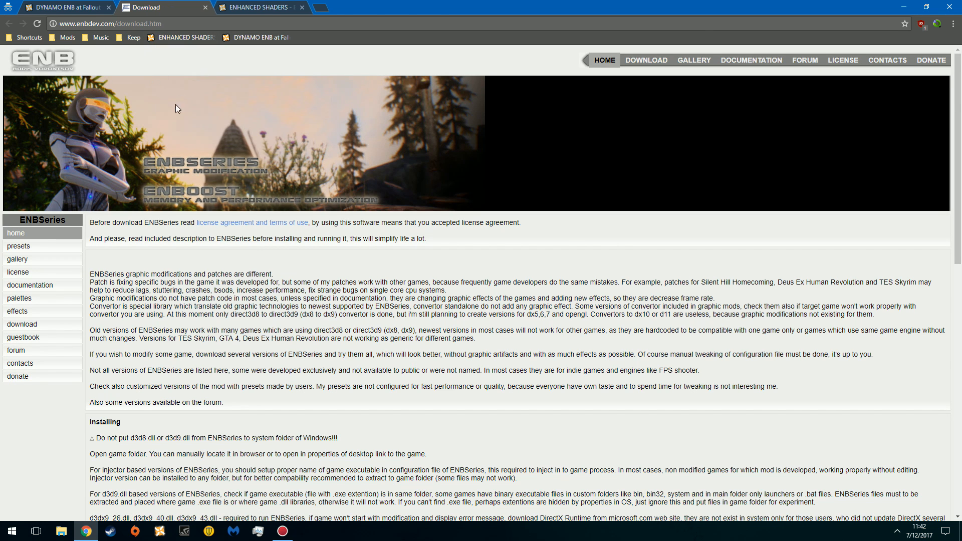
scroll(176, 242, down, 11)
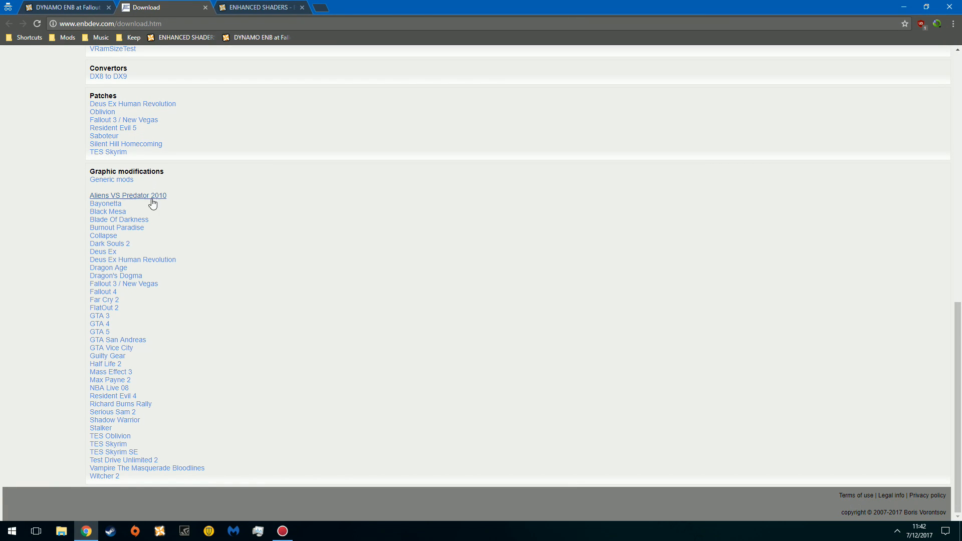
click(142, 286)
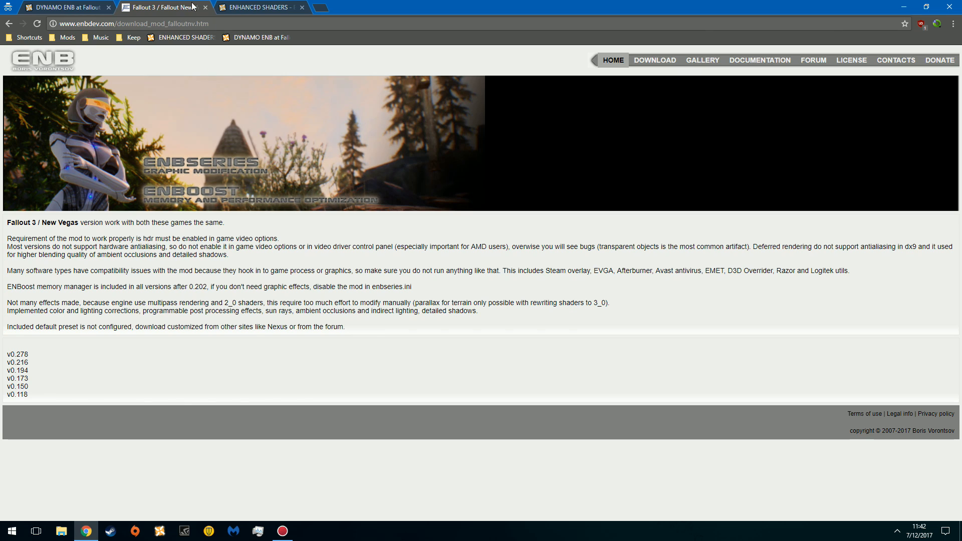
- Return to the DYNAMO ENB page, close the ENHANCED SHADERS tab and clear the link's text selection
click(221, 6)
click(69, 5)
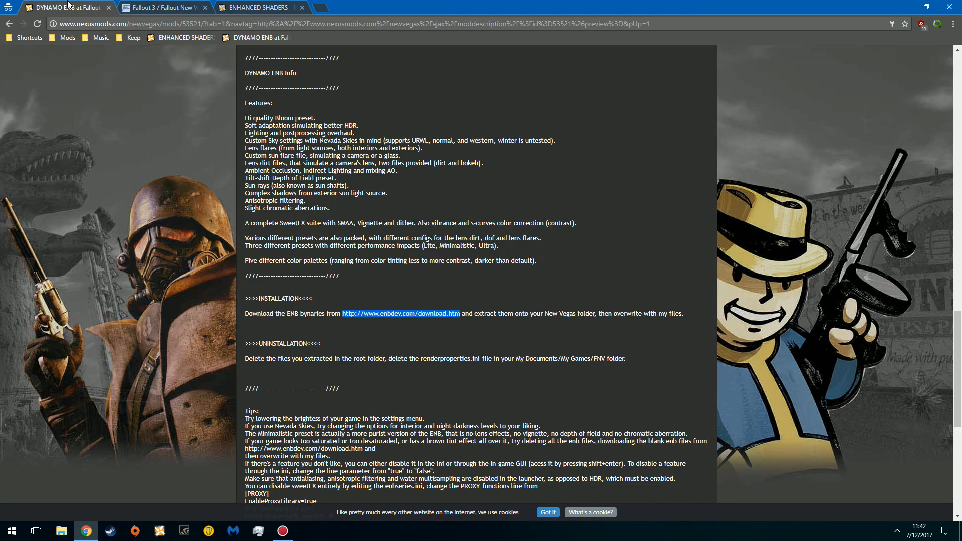
click(301, 7)
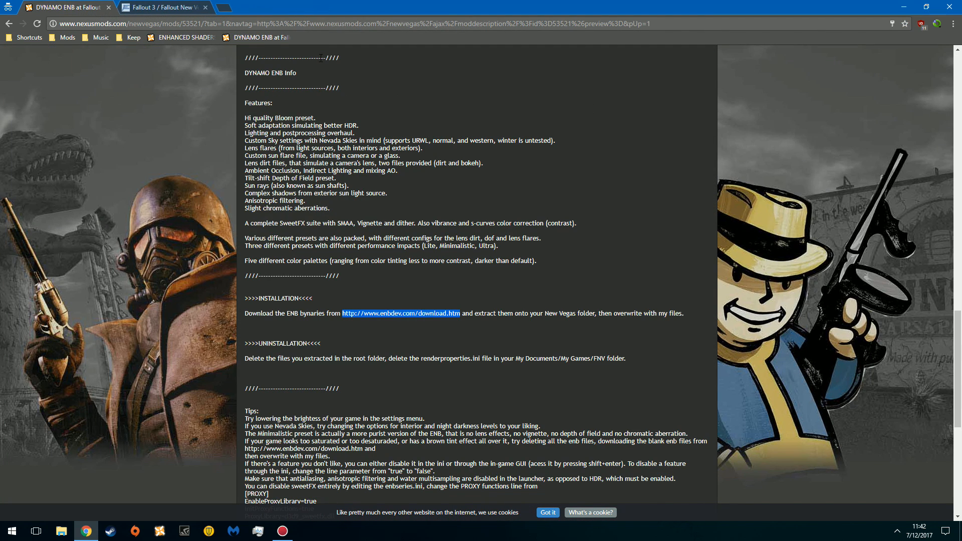
click(373, 290)
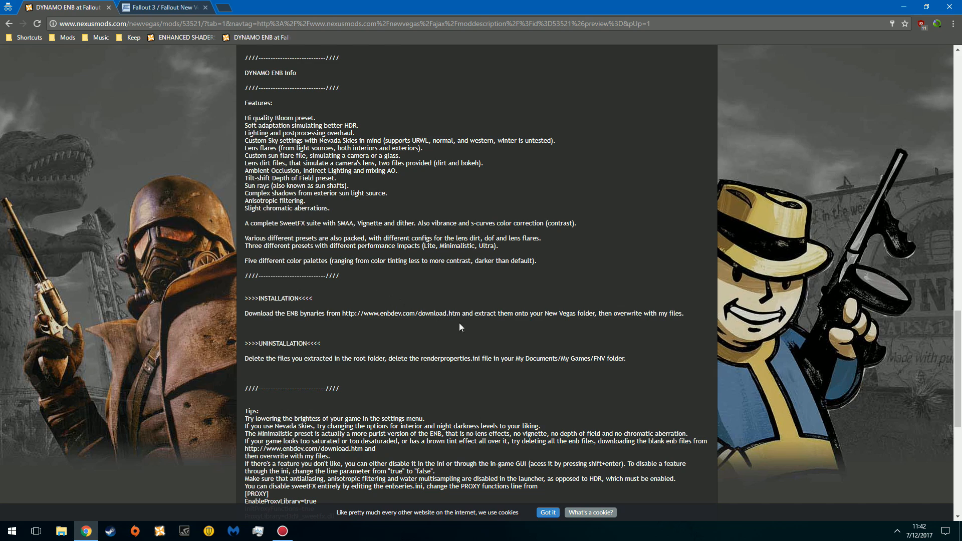
- Show the main files available for DYNAMO ENB
scroll(540, 324, up, 15)
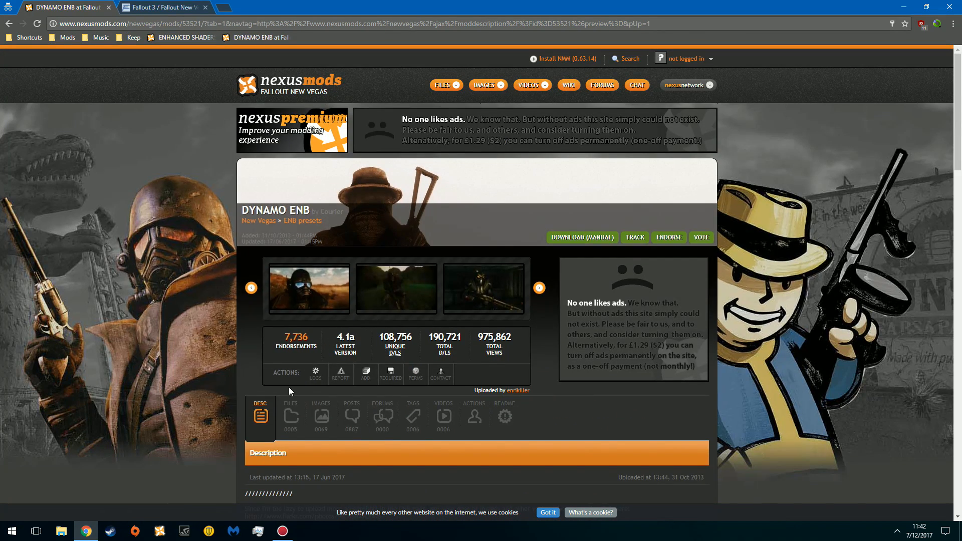
click(291, 416)
scroll(194, 355, down, 5)
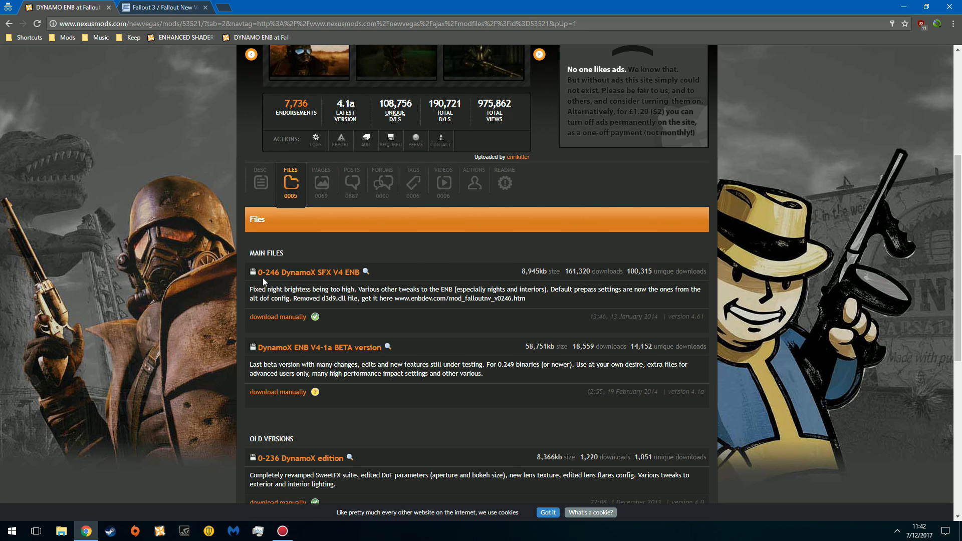
- Open the ENBSeries v0.278 page for Fallout 3 / New Vegas and review its version notes and download link
click(160, 6)
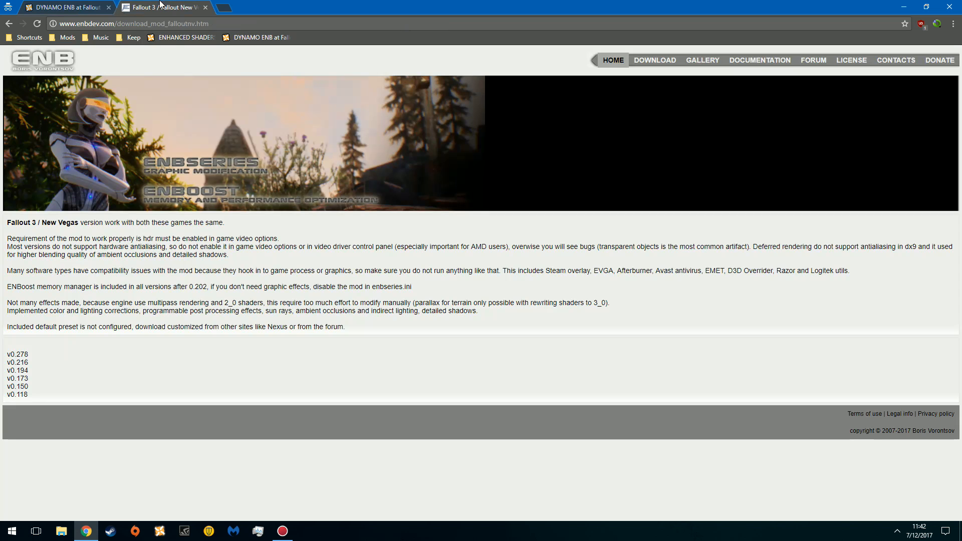
click(27, 357)
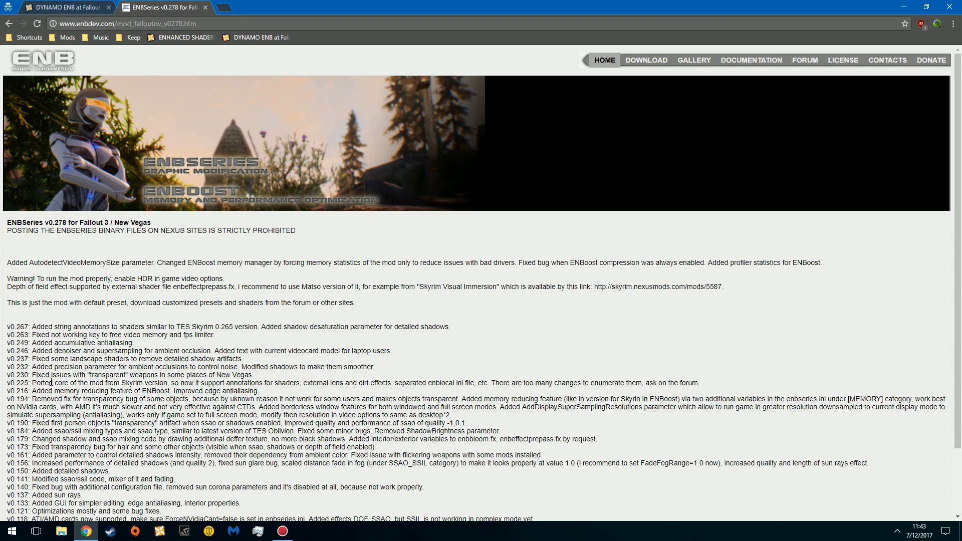
scroll(51, 381, down, 2)
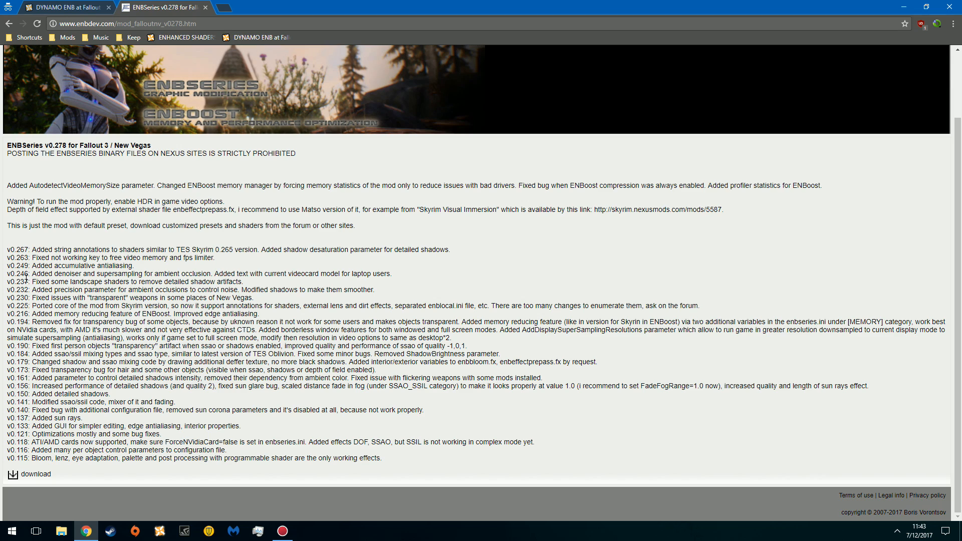
drag(22, 274, 257, 283)
click(338, 287)
scroll(154, 390, up, 2)
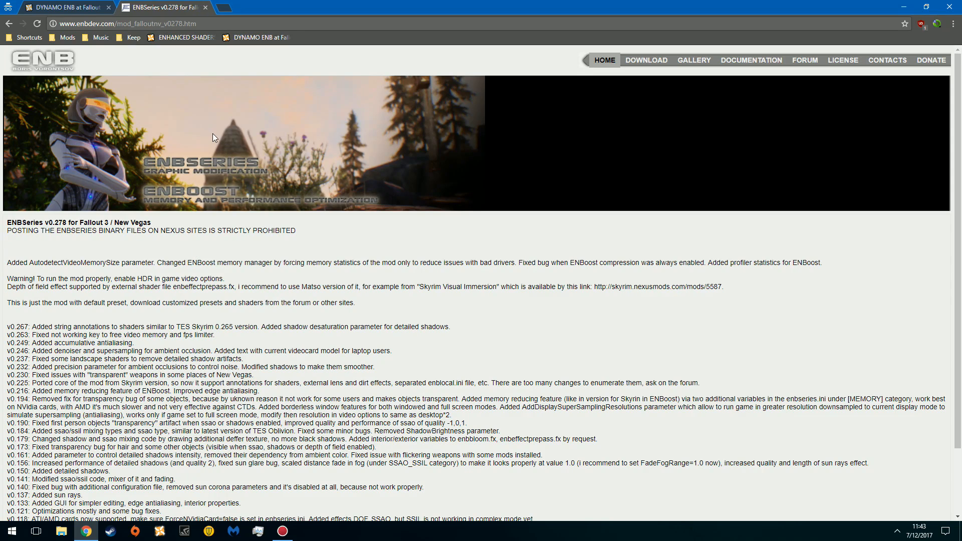
scroll(212, 133, down, 2)
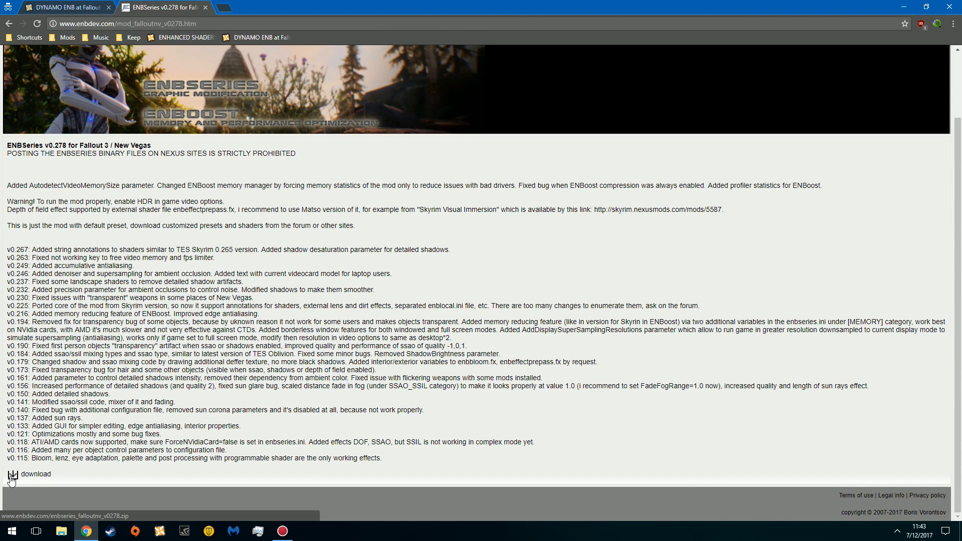
scroll(124, 147, up, 2)
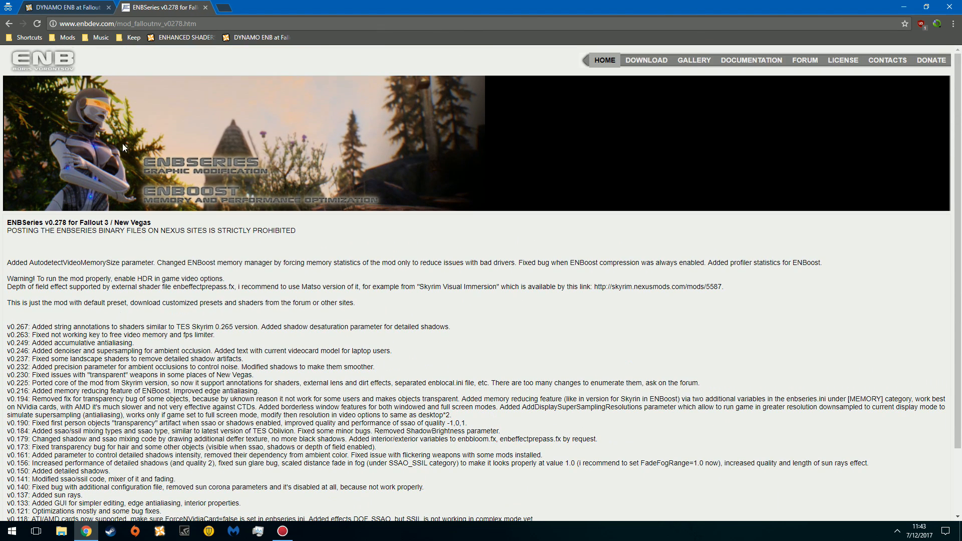
- Check the virus scan report of the 0-246 DynamoX SFX V4 ENB file and close the report
click(84, 6)
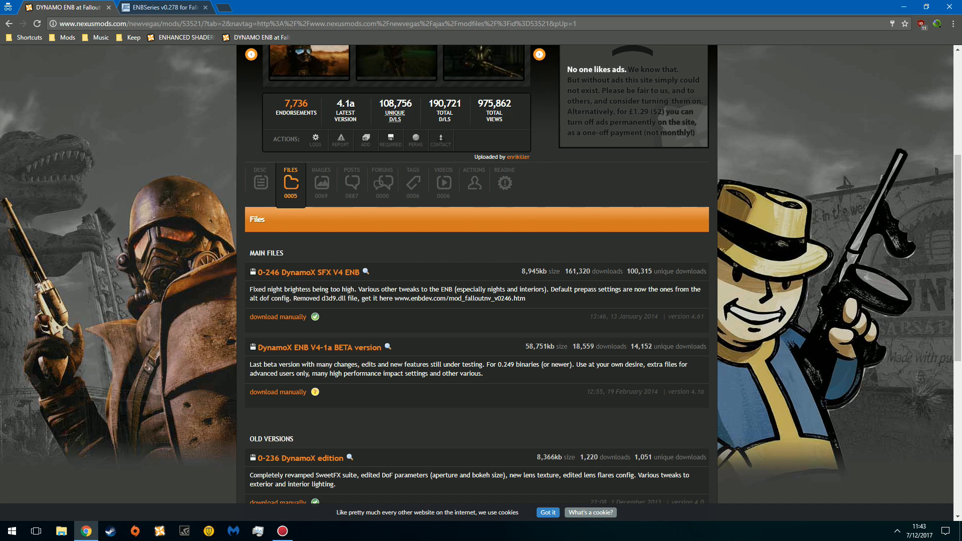
click(314, 317)
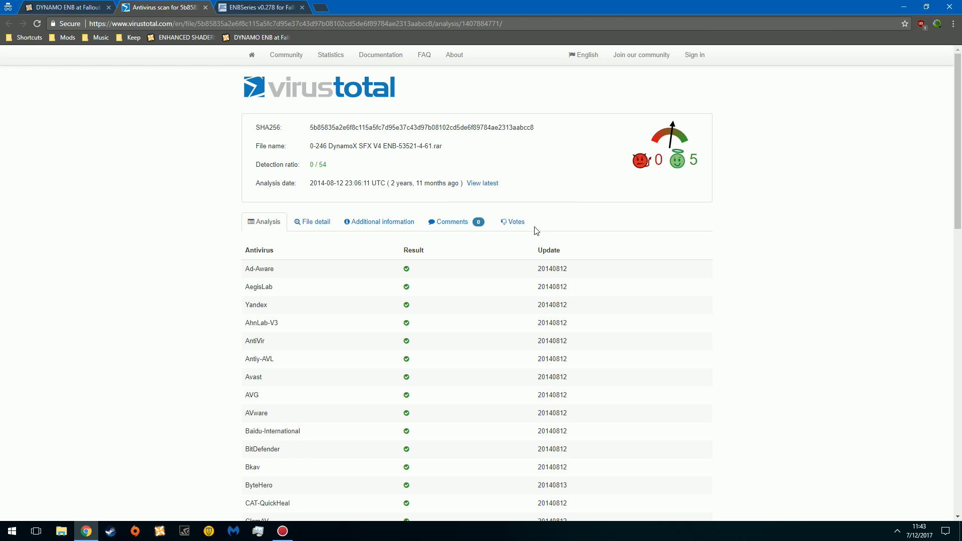
key(ctrl+w)
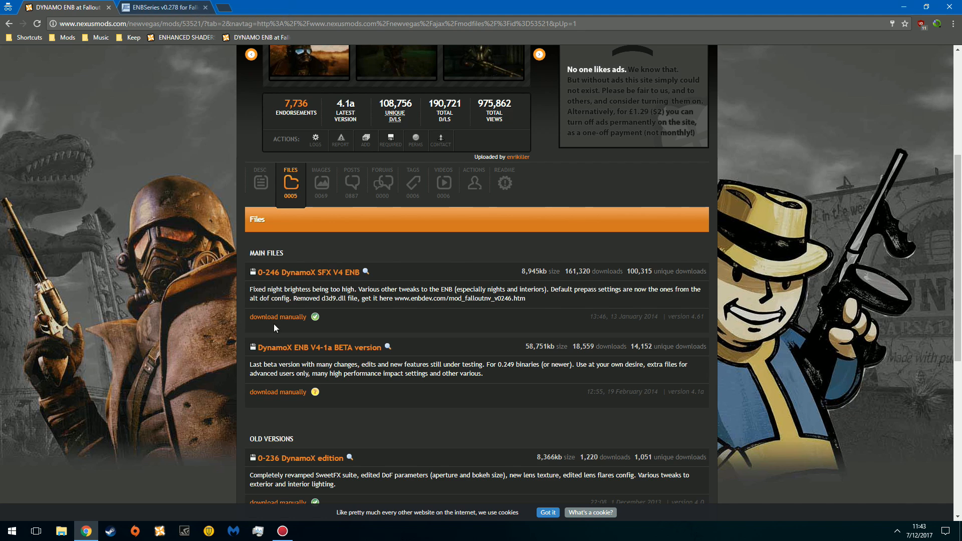
- Switch back to the ENBSeries v0.278 page, minimize the browser and open a File Explorer window near the desktop's centre
click(145, 6)
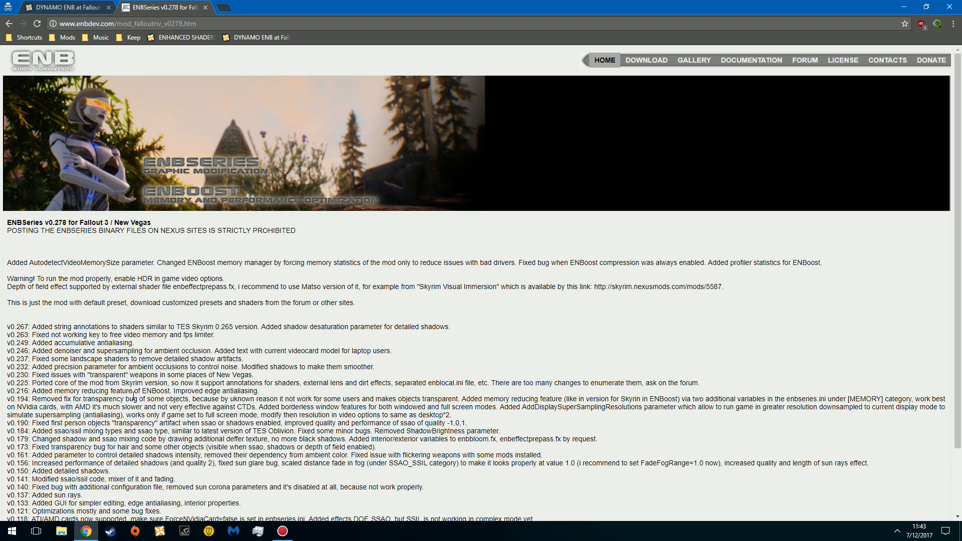
click(904, 6)
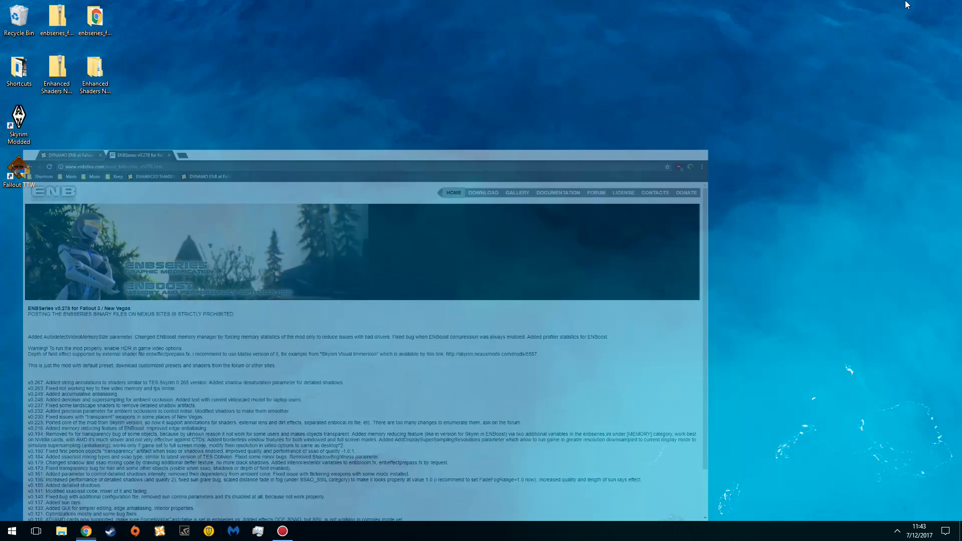
click(61, 531)
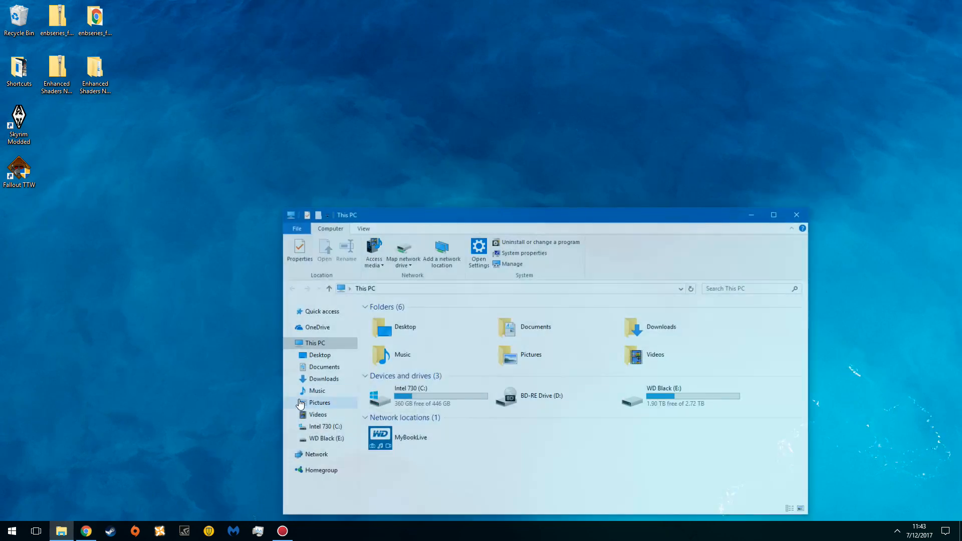
drag(585, 215, 442, 178)
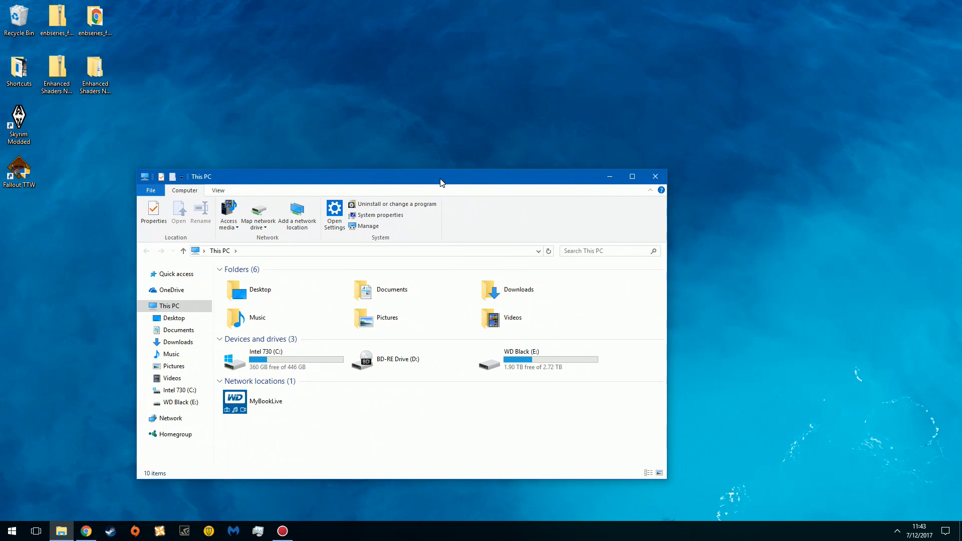
- Move the 0-246 DynamoX SFX V4 ENB archive from the Downloads folder to the desktop and close the folder window
double_click(511, 295)
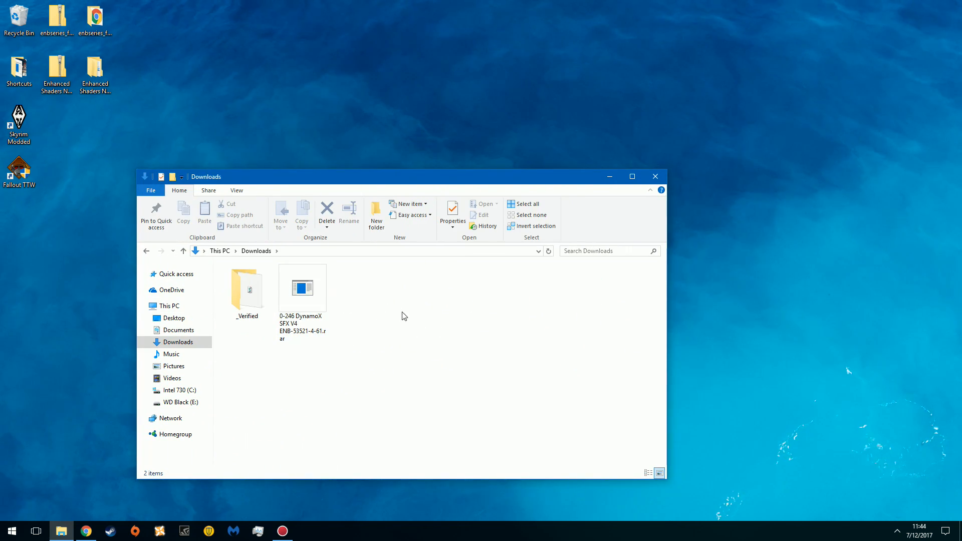
drag(59, 25, 379, 379)
drag(358, 292, 54, 30)
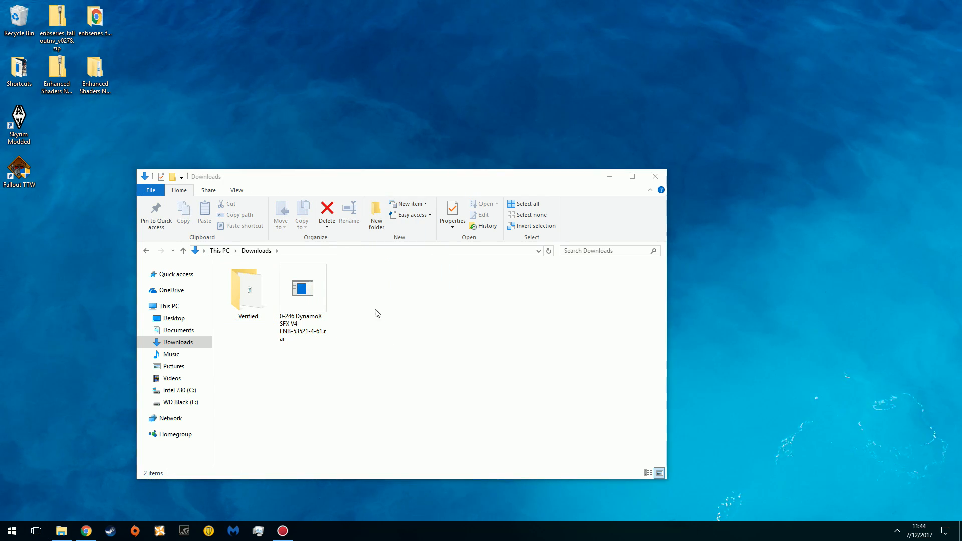
drag(301, 290, 69, 128)
click(226, 120)
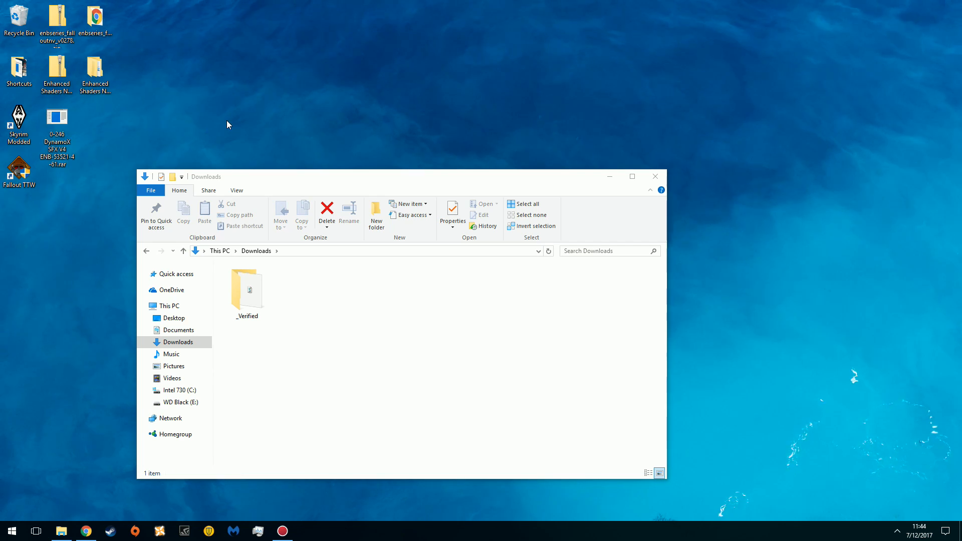
click(665, 176)
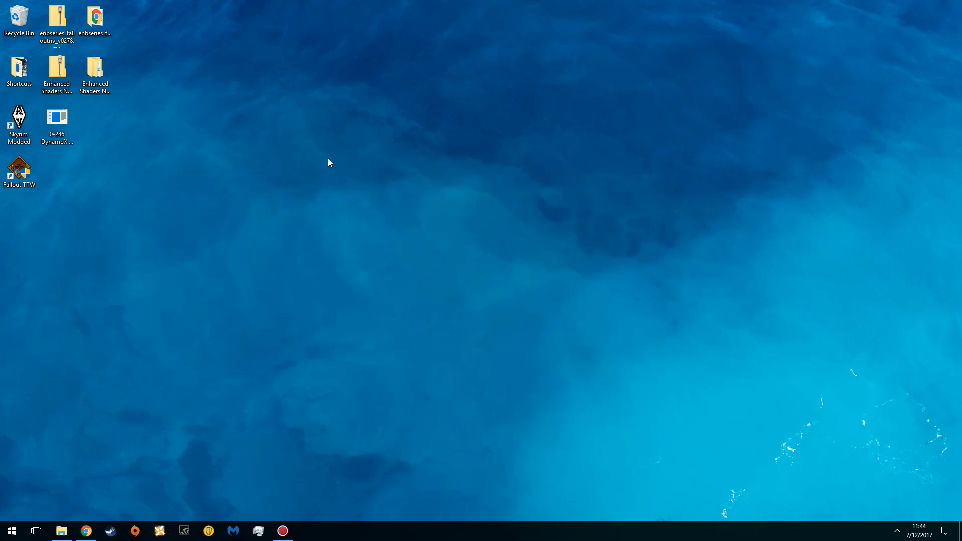
- Extract the 0-246 DynamoX SFX V4 ENB archive with 7-Zip into its own folder on the desktop, keeping full pathnames
right_click(58, 129)
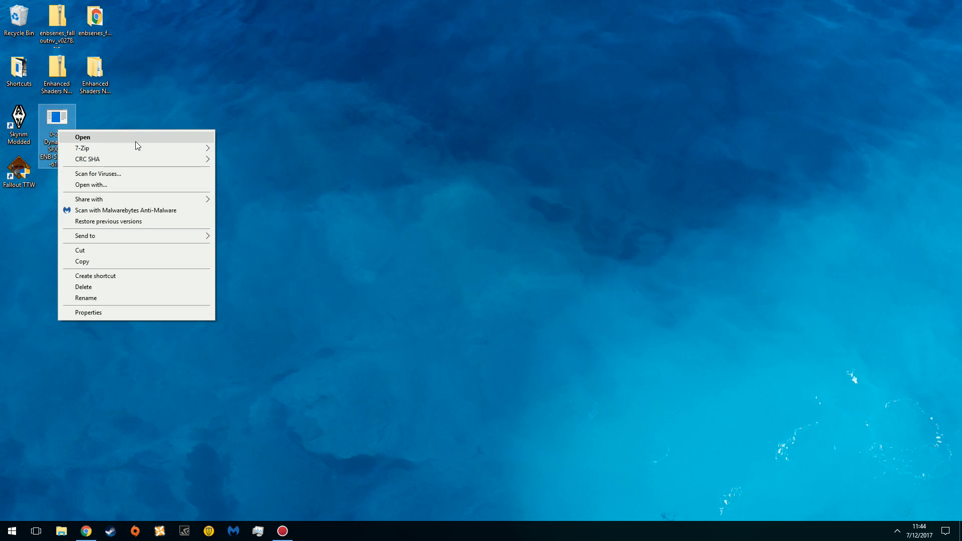
mouse_move(146, 147)
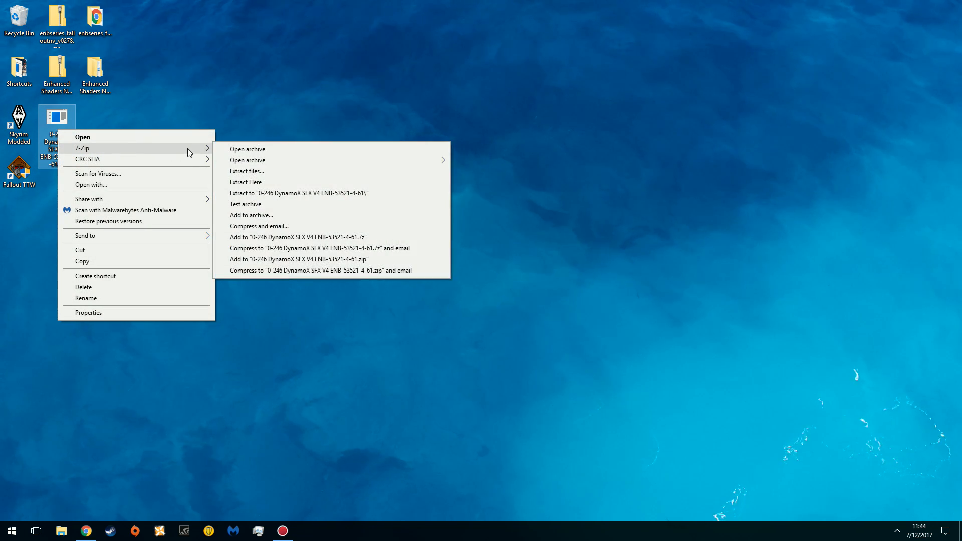
click(205, 113)
right_click(60, 120)
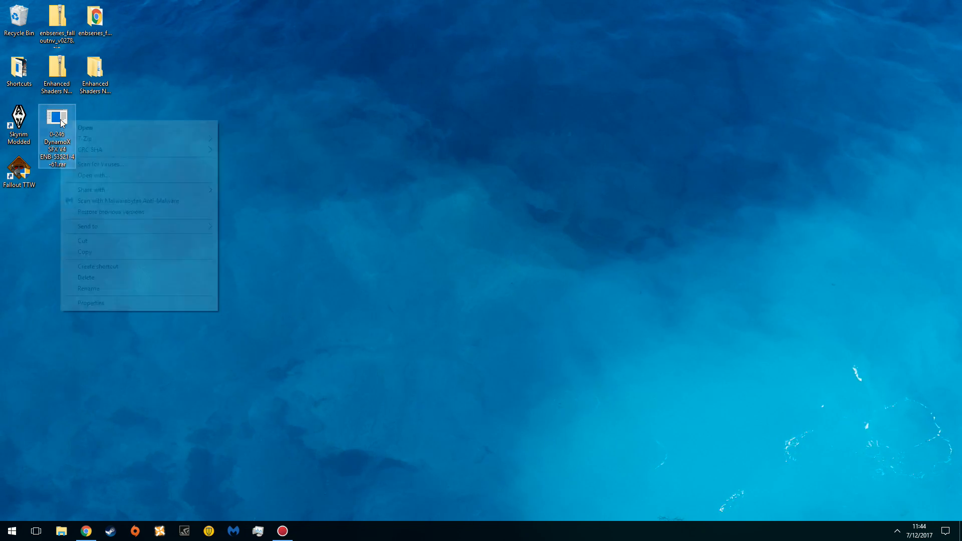
mouse_move(161, 140)
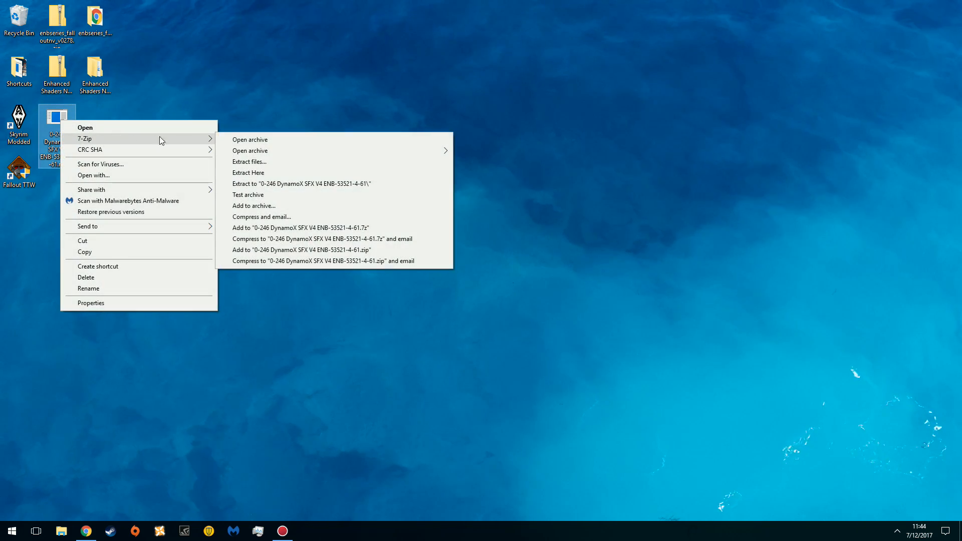
click(263, 162)
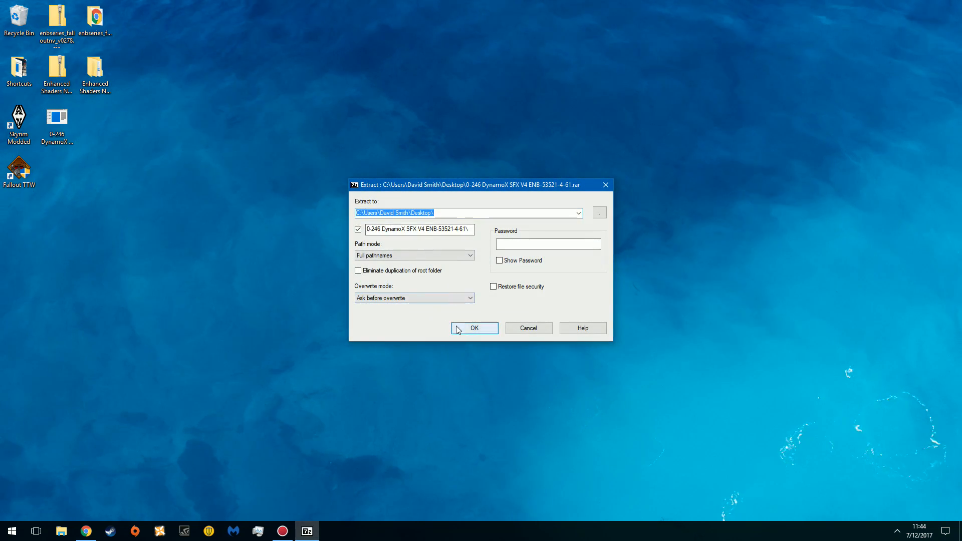
click(457, 329)
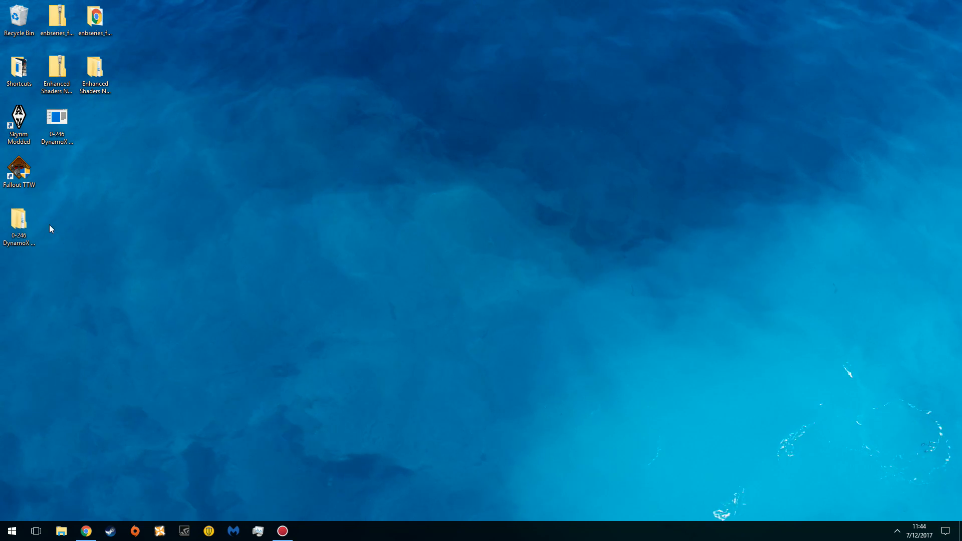
- Place the extracted DynamoX folder beside its archive on the desktop and refresh the desktop
drag(37, 219, 125, 221)
drag(106, 131, 107, 133)
right_click(200, 150)
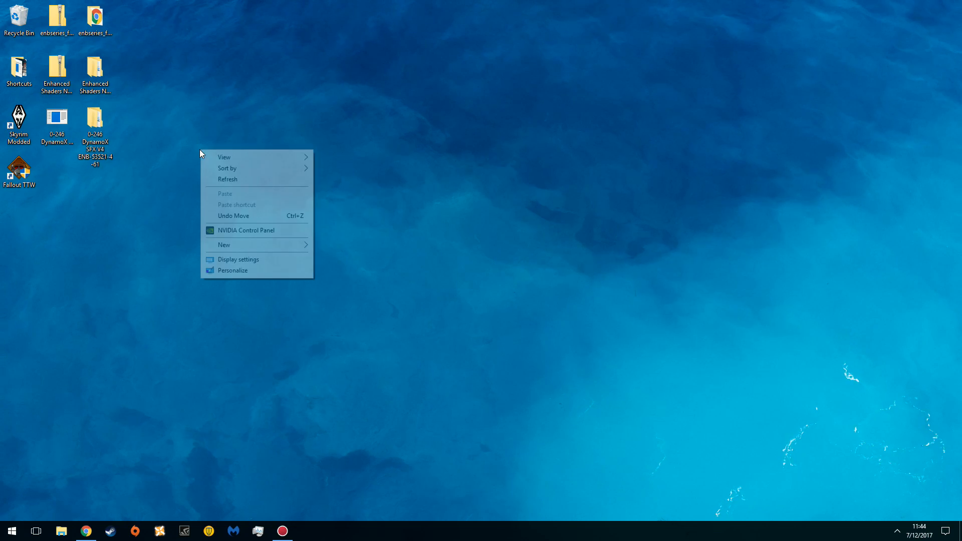
click(223, 178)
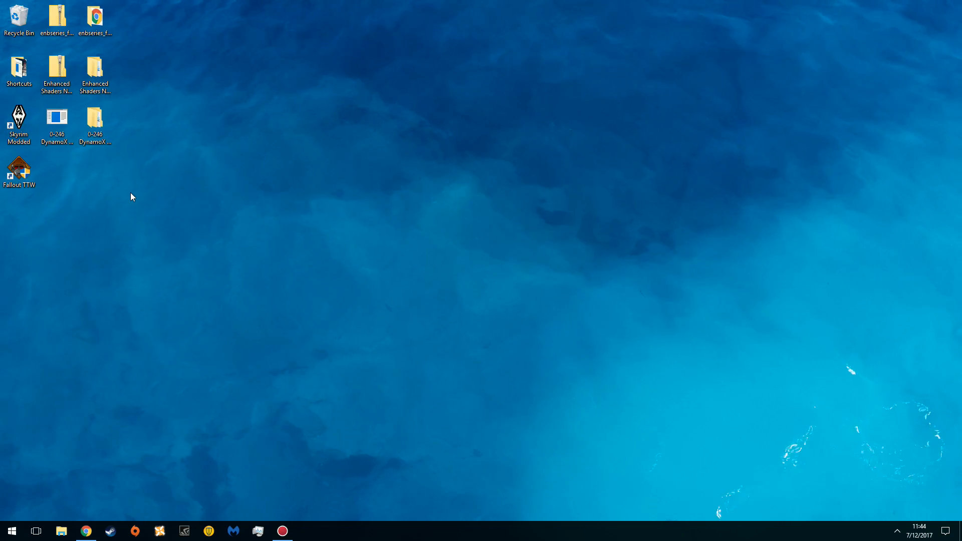
- Scan all the ENBSeries, Enhanced Shaders and DynamoX archives and folders on the desktop with Malwarebytes Anti-Malware
drag(126, 194, 59, 10)
right_click(69, 112)
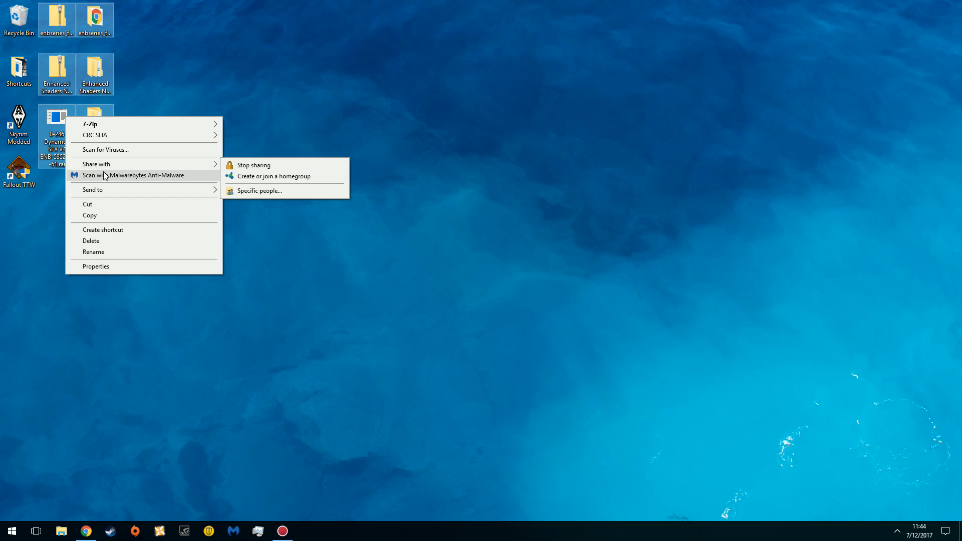
click(145, 174)
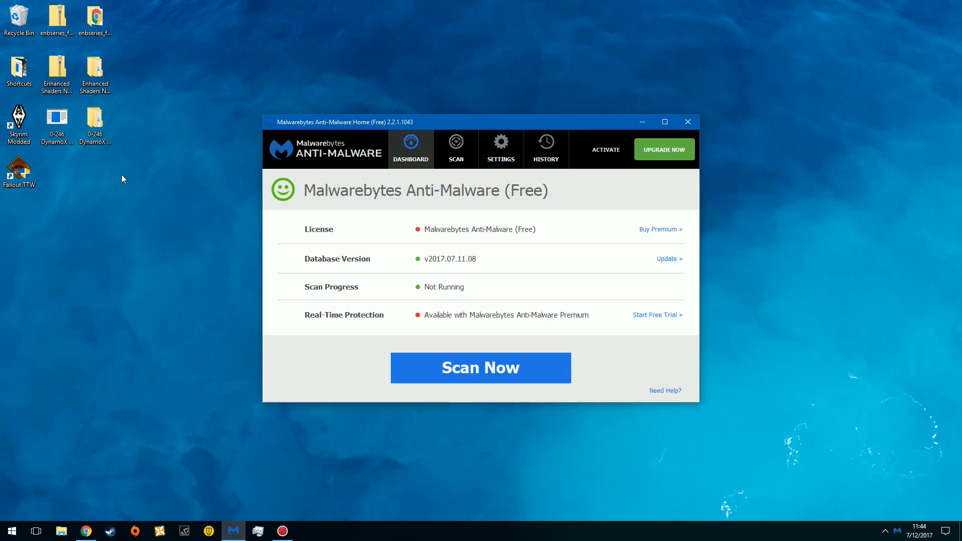
- Run the separate virus scan on the same ENB archives and folders and bring its scan window forward
drag(124, 190, 63, 21)
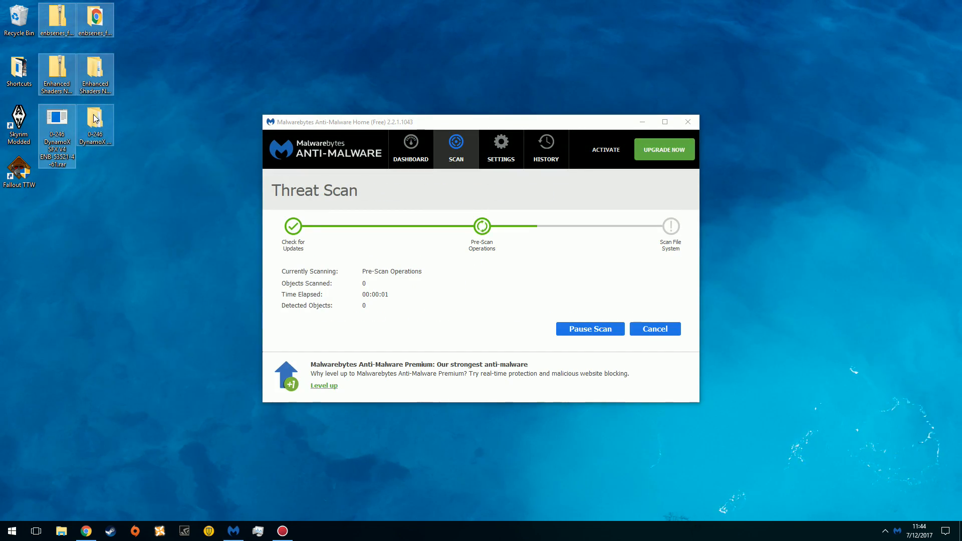
right_click(94, 115)
click(162, 184)
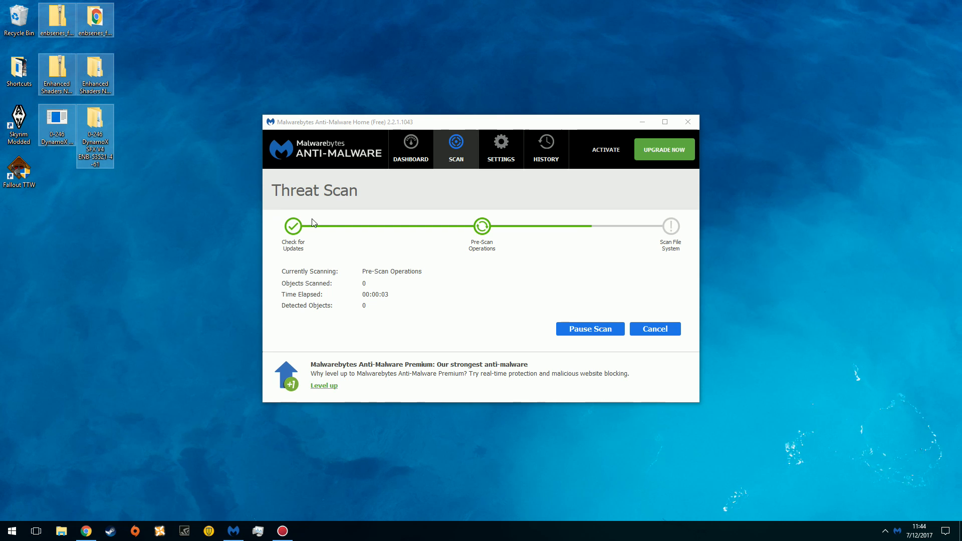
click(307, 531)
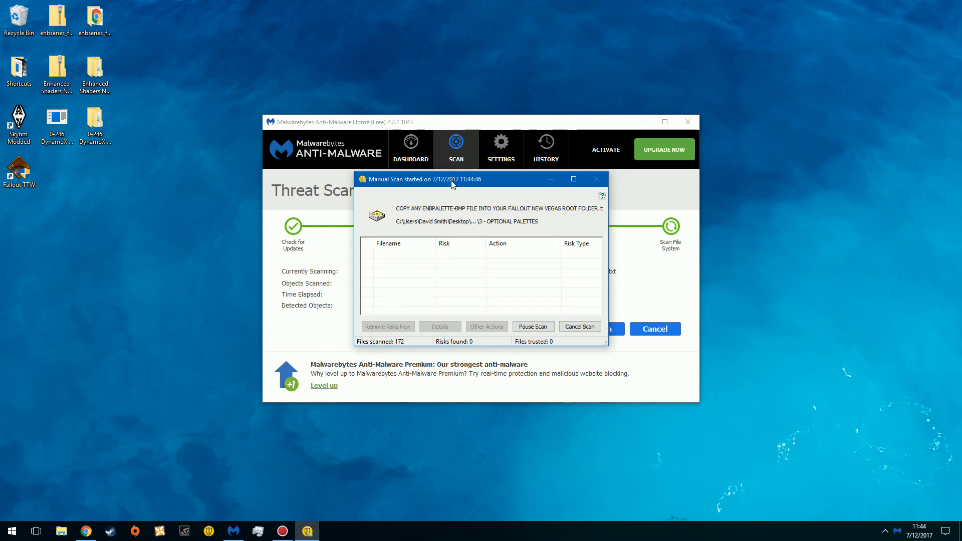
- Check the results of the Malwarebytes threat scan and the manual virus scan, then close both scanners
click(450, 126)
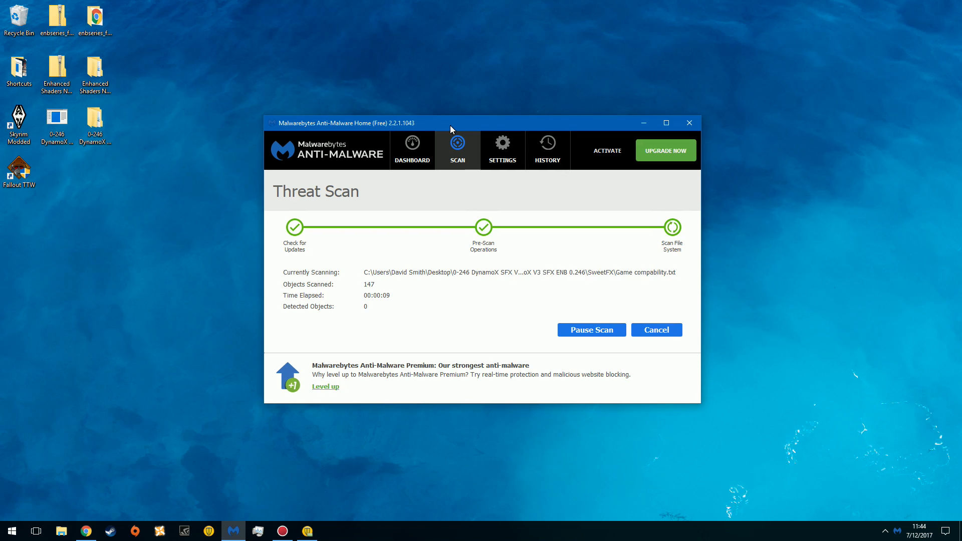
drag(450, 125, 408, 126)
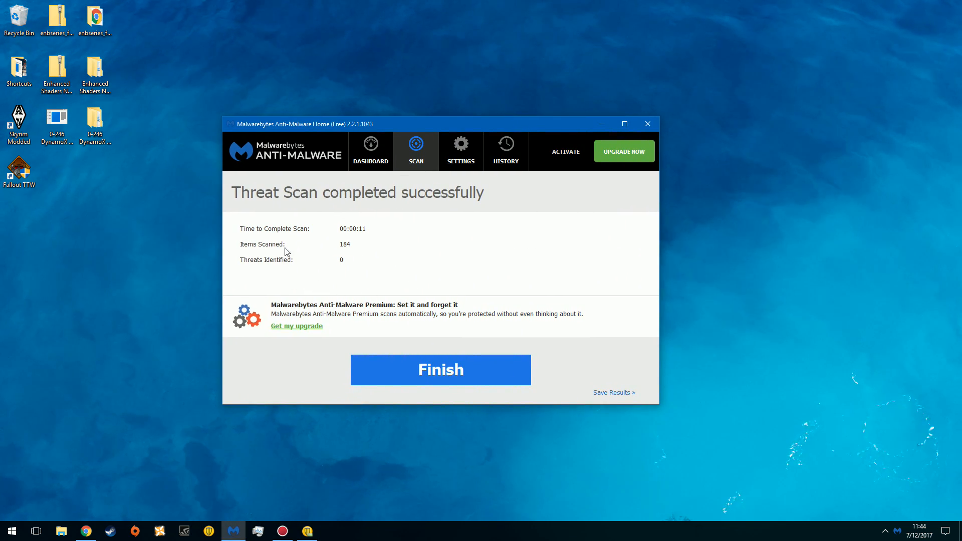
click(454, 369)
click(646, 125)
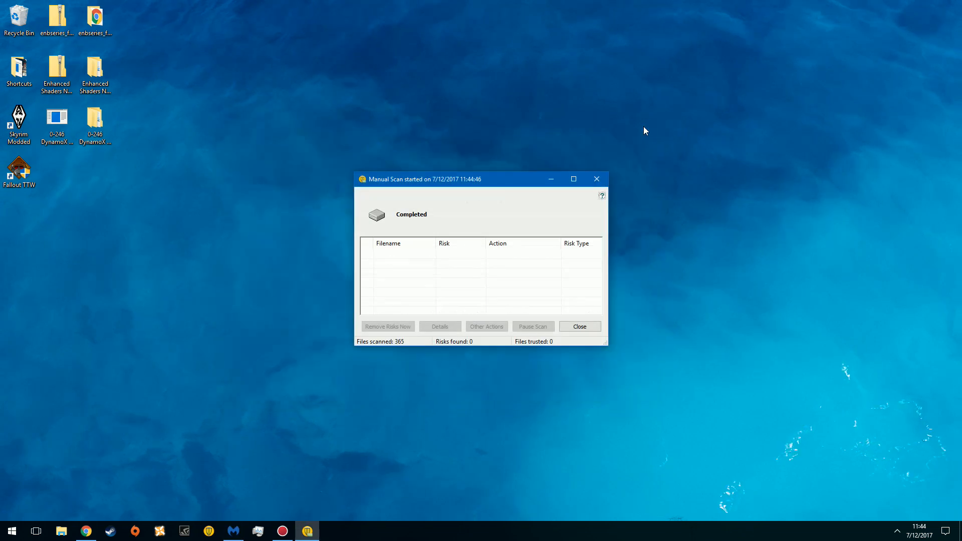
click(595, 326)
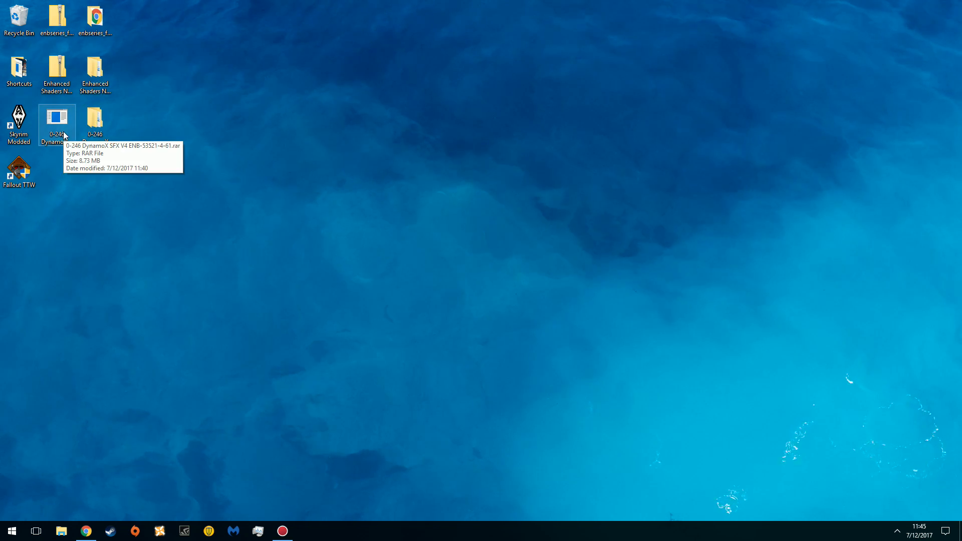
- Create a folder named "Dynamo Work Folder v1" on an empty part of the desktop
right_click(290, 138)
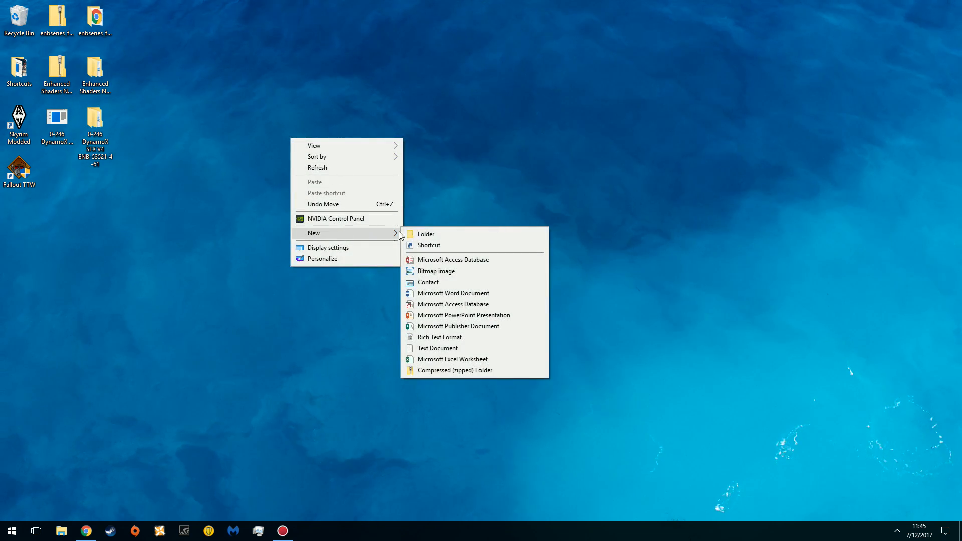
click(426, 234)
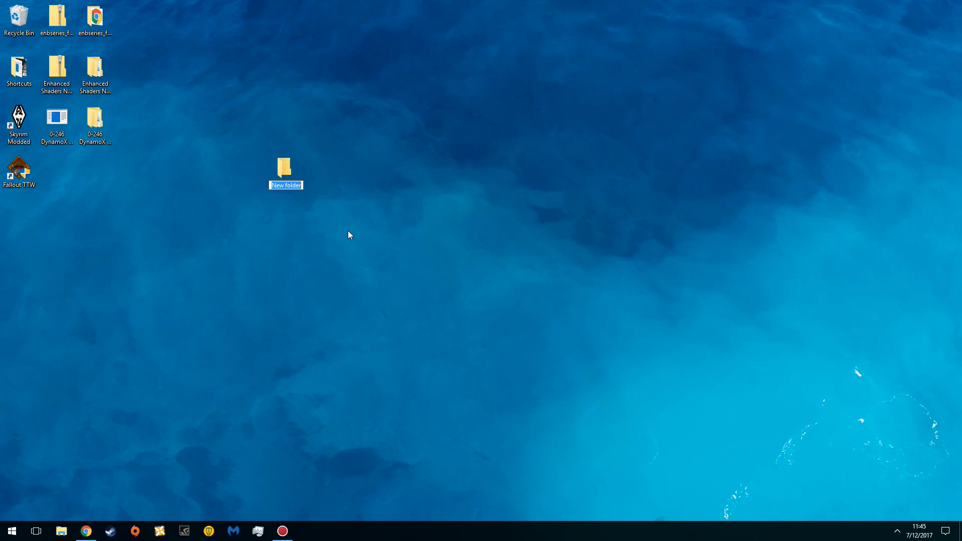
text(Dynam)
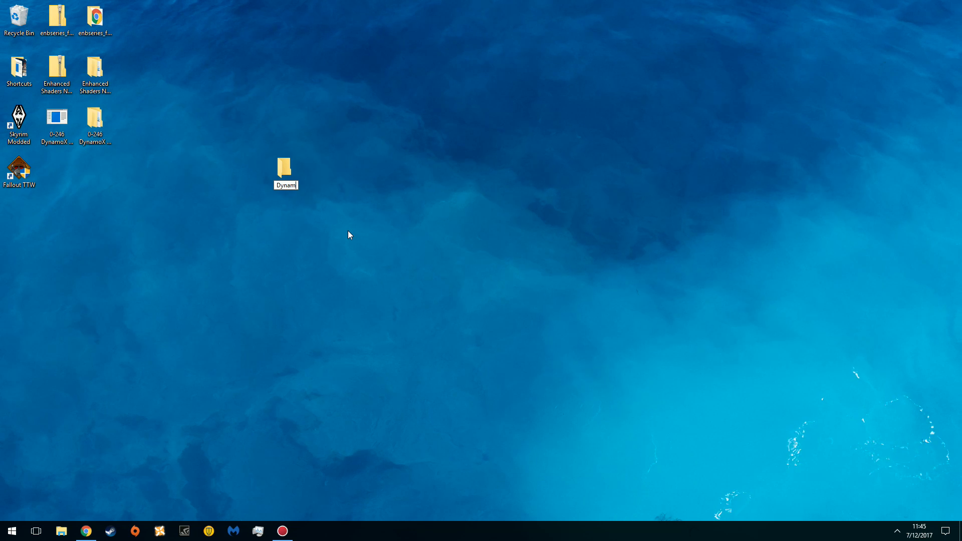
text(o W)
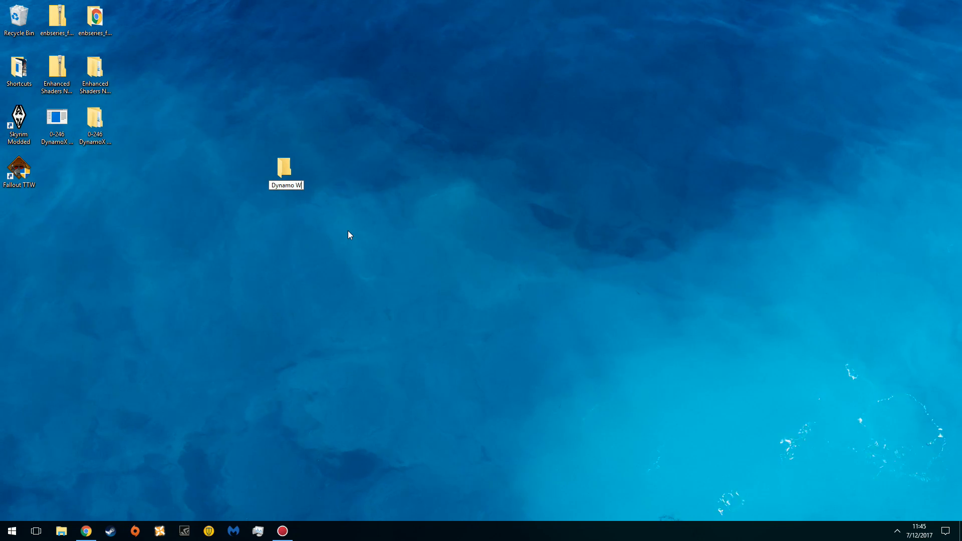
text(ork Fold)
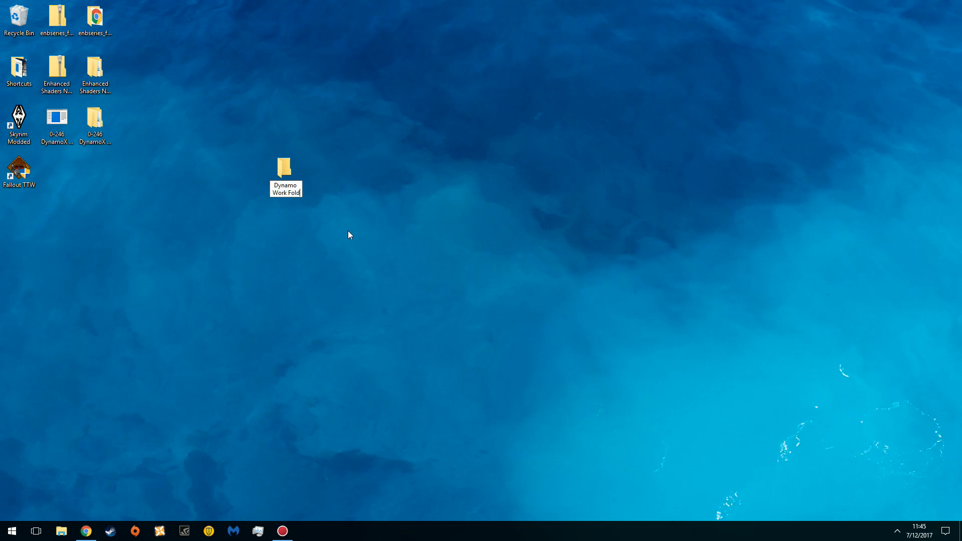
text(er v1)
key(Return)
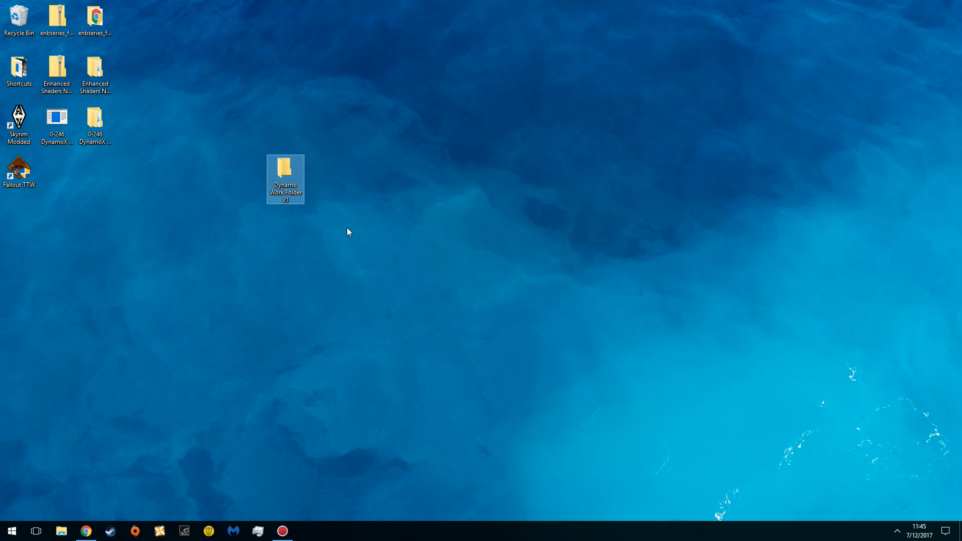
click(349, 232)
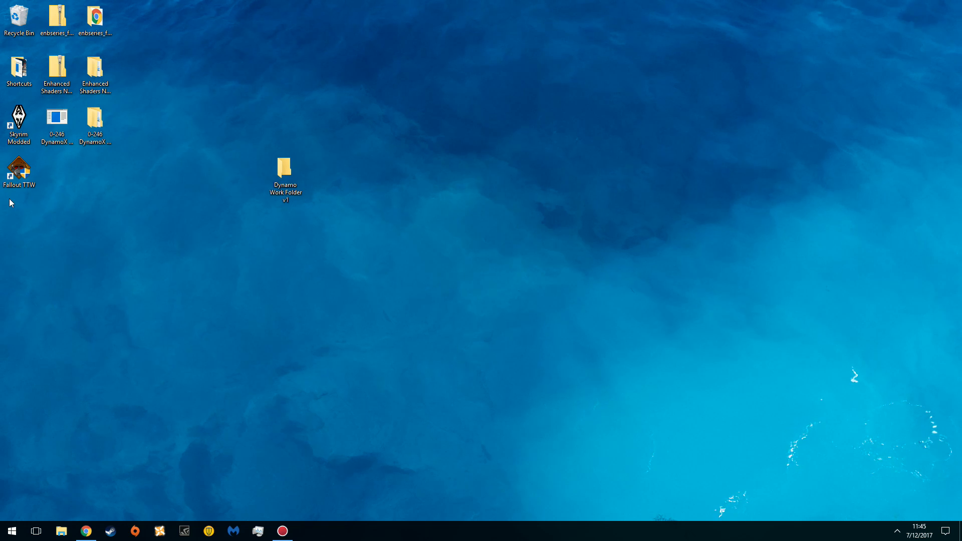
- Open the Fallout TTW shortcut's file location, examine the game's root files and exes folder, and close the window
right_click(20, 173)
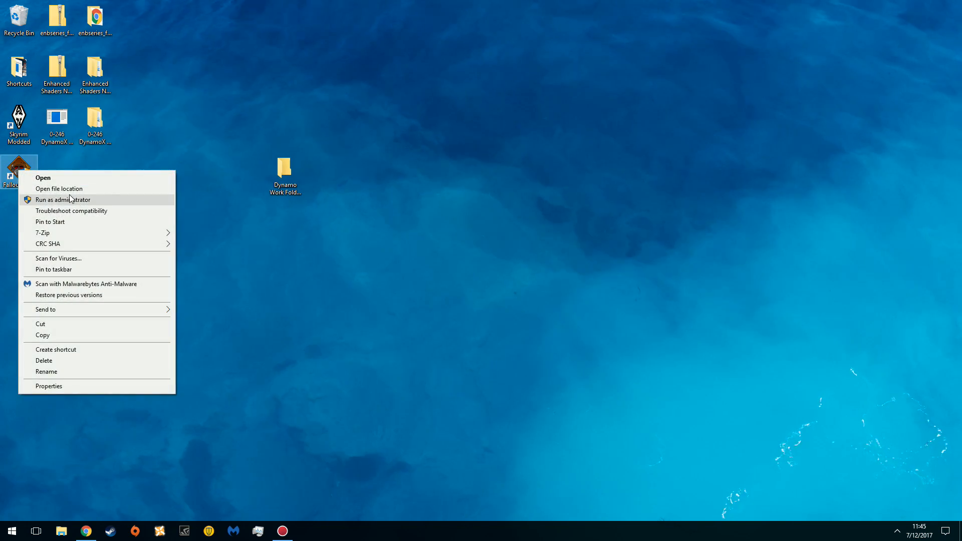
click(55, 187)
scroll(317, 395, down, 2)
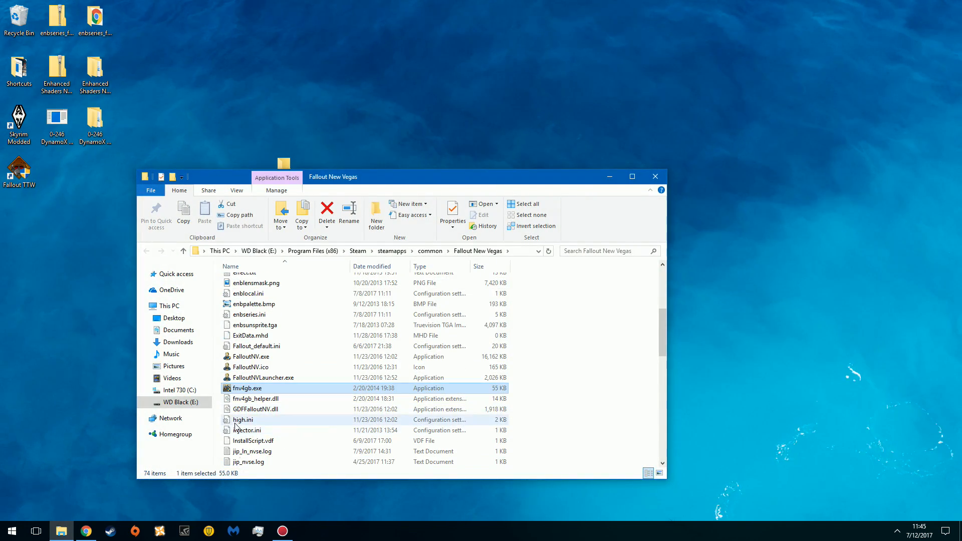
click(622, 361)
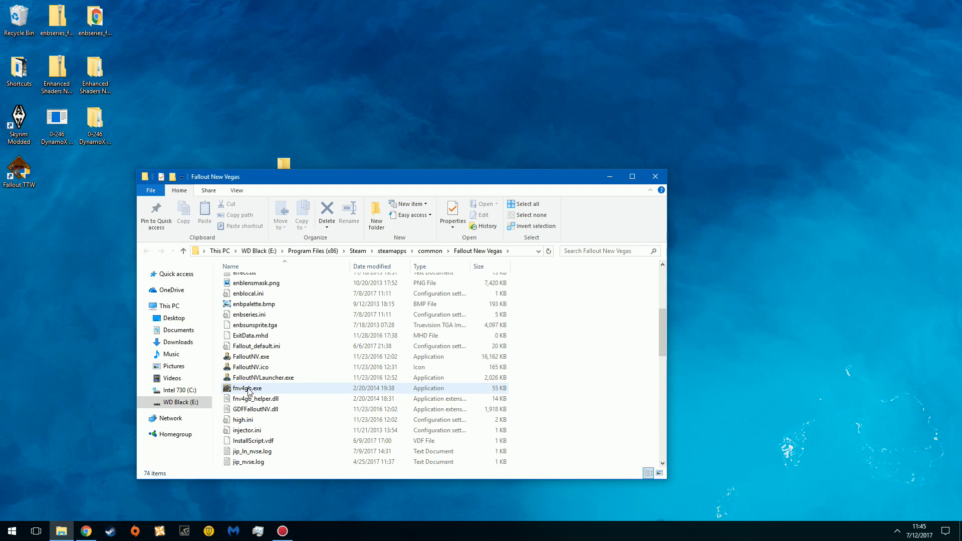
scroll(249, 391, up, 5)
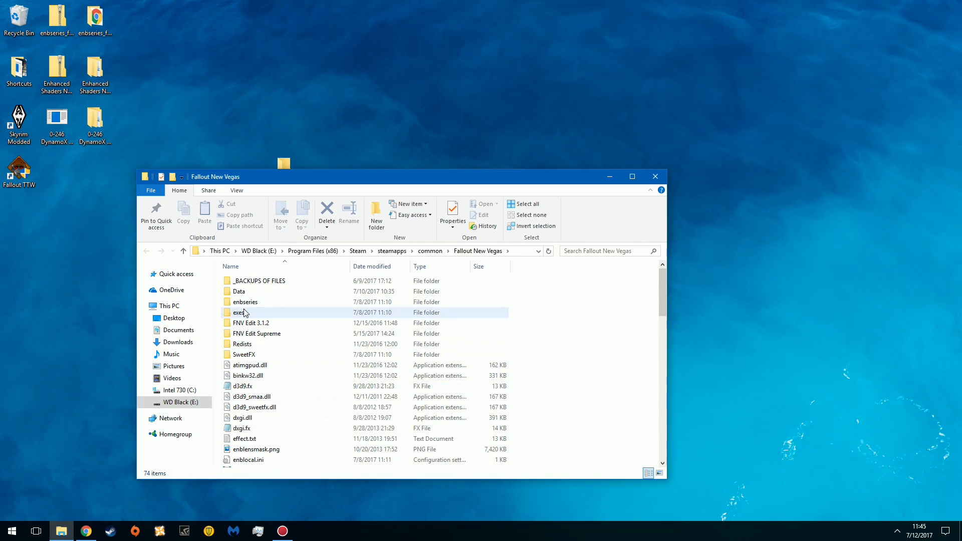
double_click(260, 314)
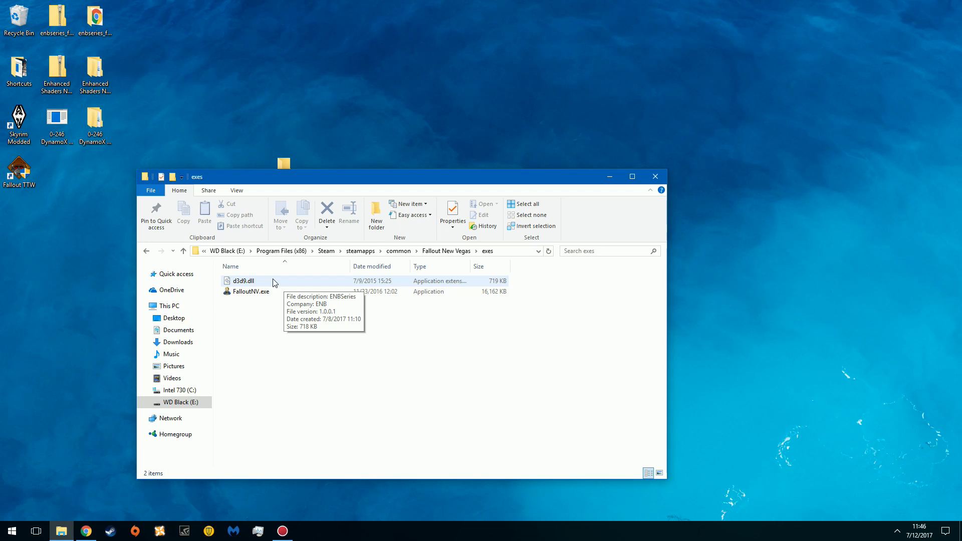
click(655, 176)
- Open the Dynamo Work Folder v1 on the desktop and create a subfolder named "exes" in it
double_click(281, 181)
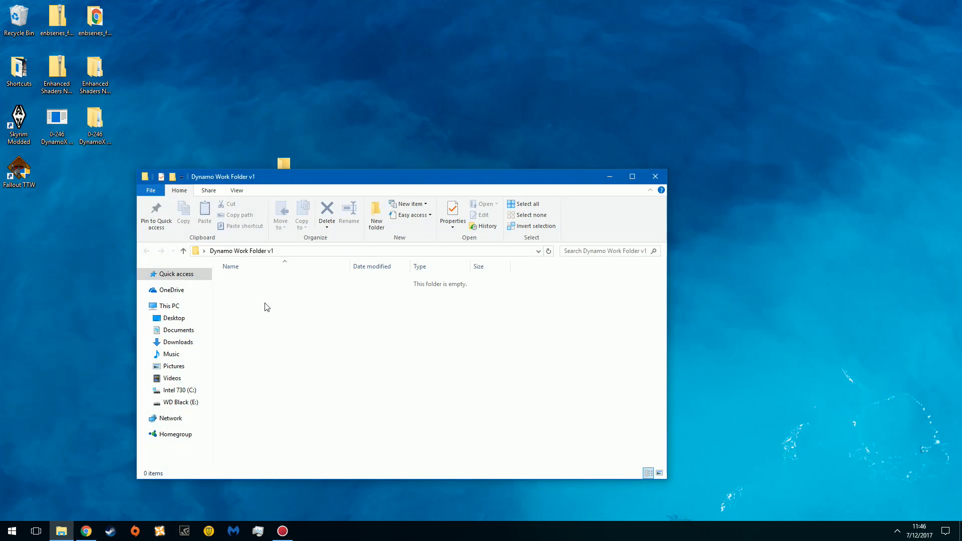
right_click(266, 307)
mouse_move(293, 426)
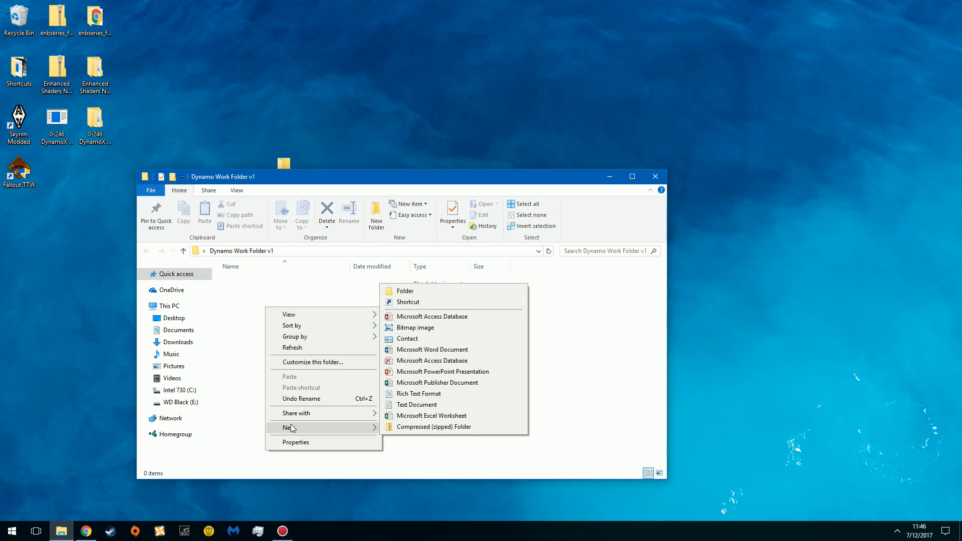
click(448, 288)
text(e)
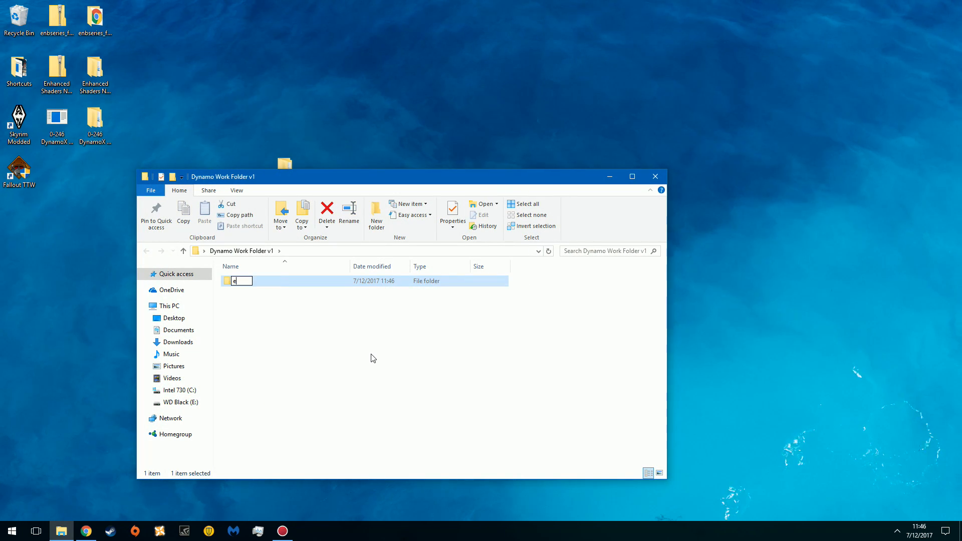
text(xes)
click(375, 361)
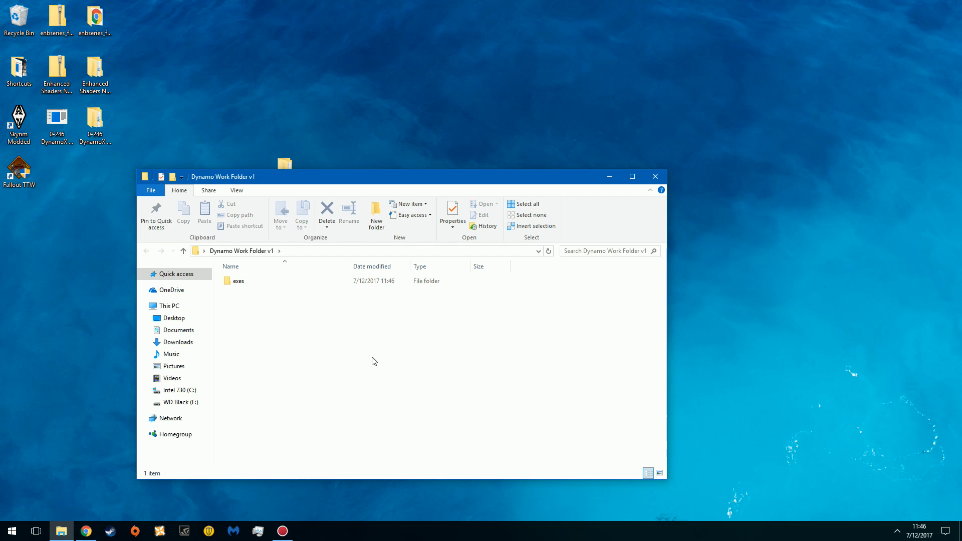
- Copy d3d9.dll from the WrapperVersion folder of enbseries_falloutnv_v0278 into the work folder's exes subfolder, and return to the work folder's root
drag(278, 178, 475, 97)
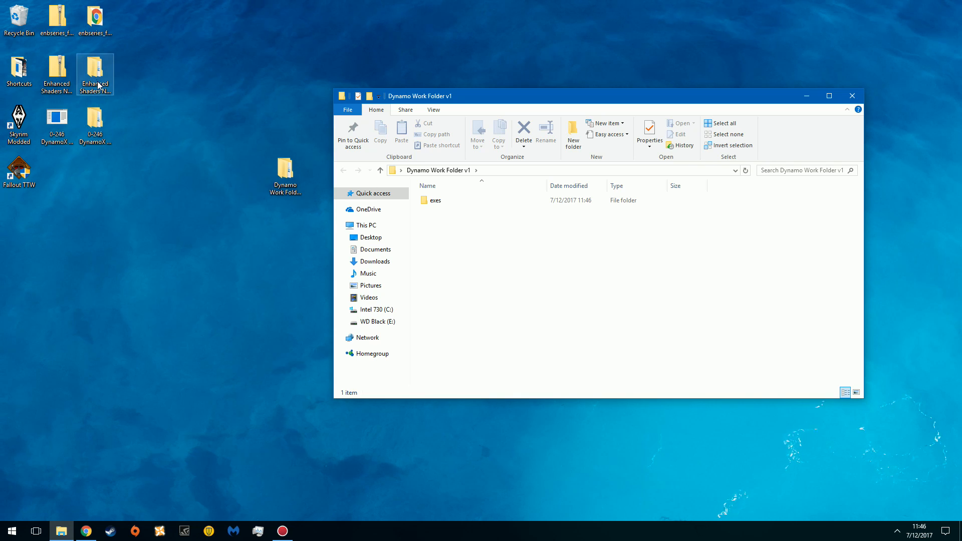
double_click(93, 20)
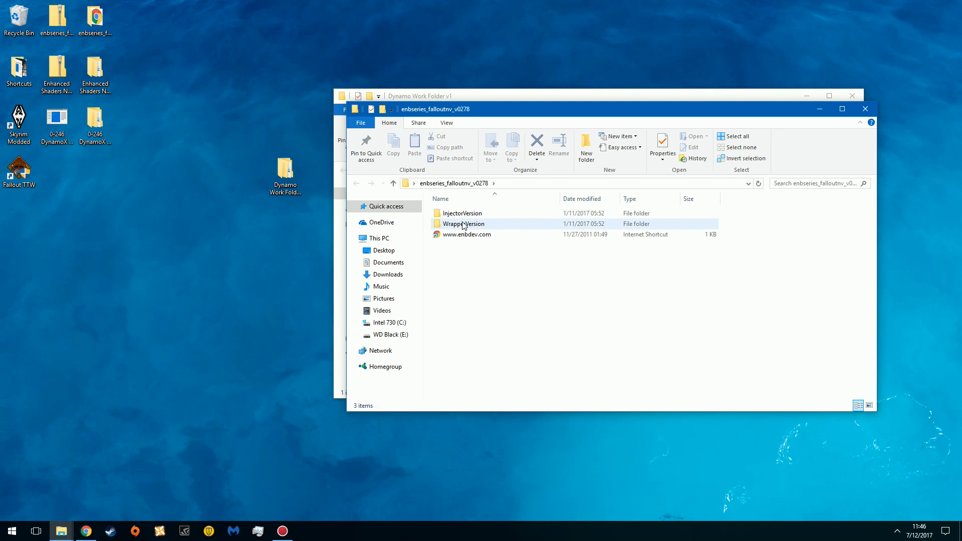
double_click(463, 224)
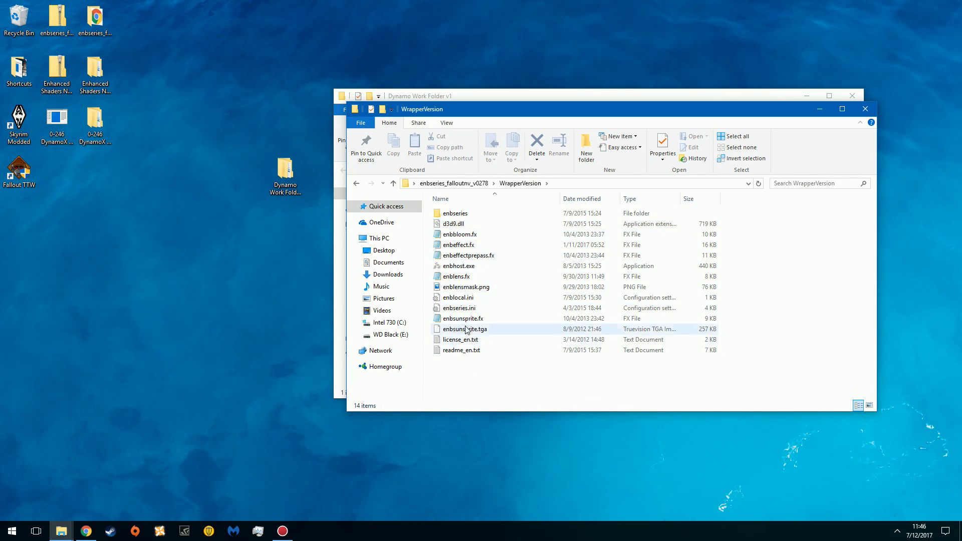
click(448, 225)
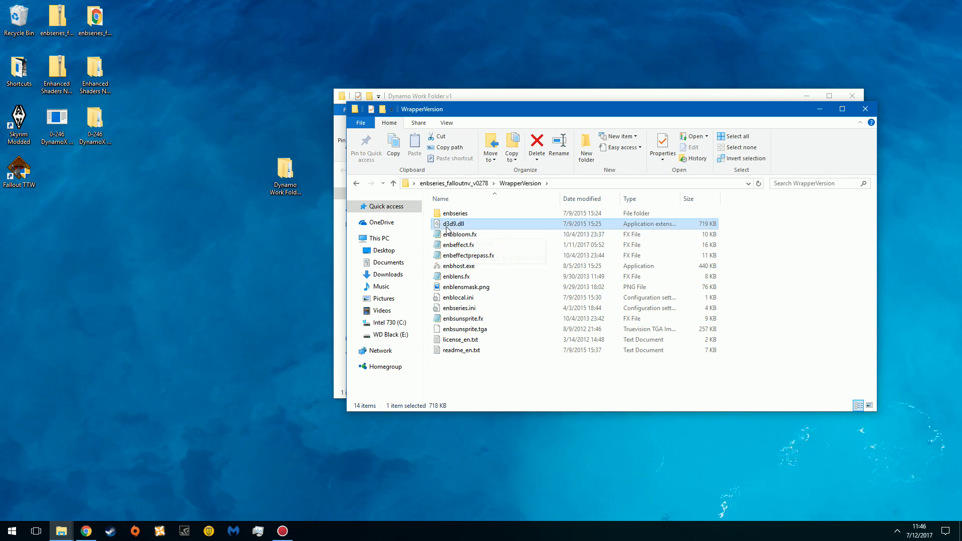
right_click(497, 223)
click(536, 345)
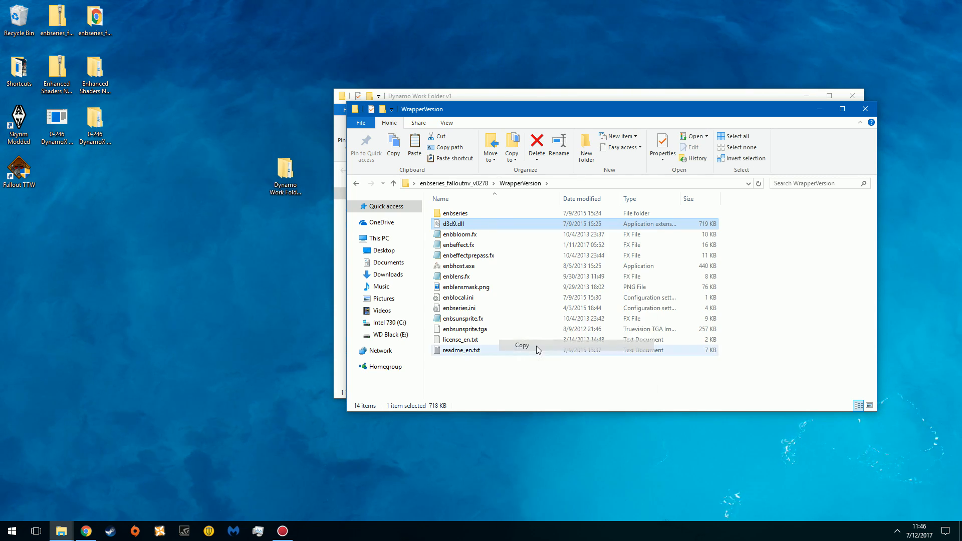
click(470, 96)
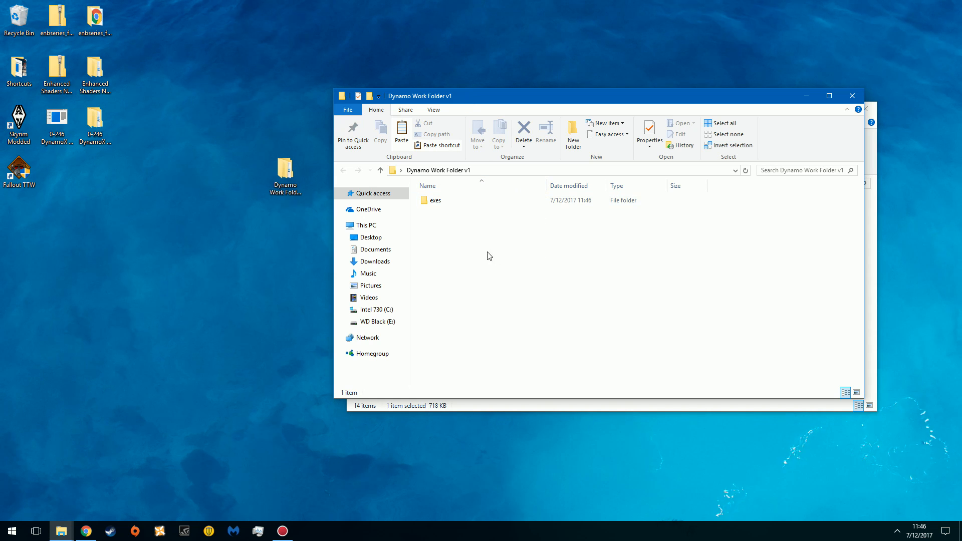
double_click(458, 202)
right_click(498, 235)
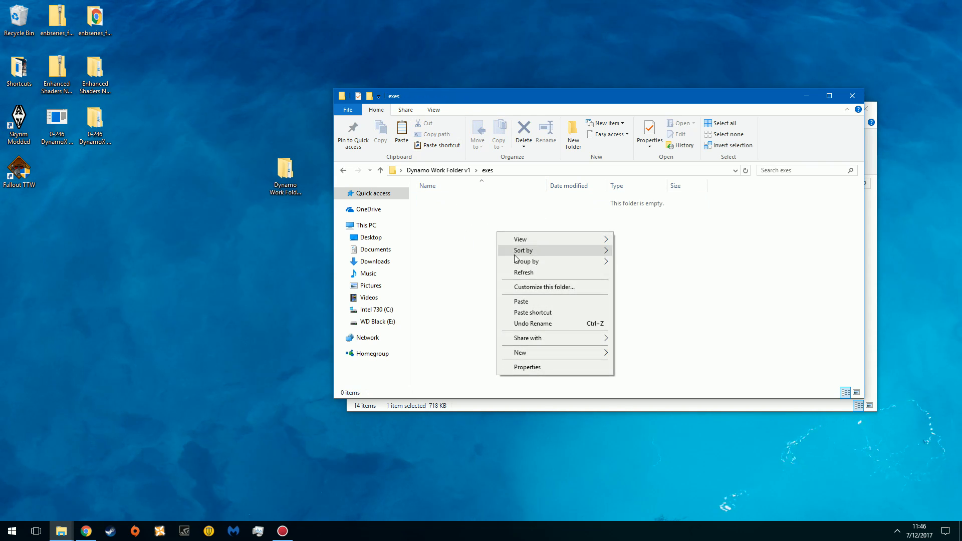
click(531, 299)
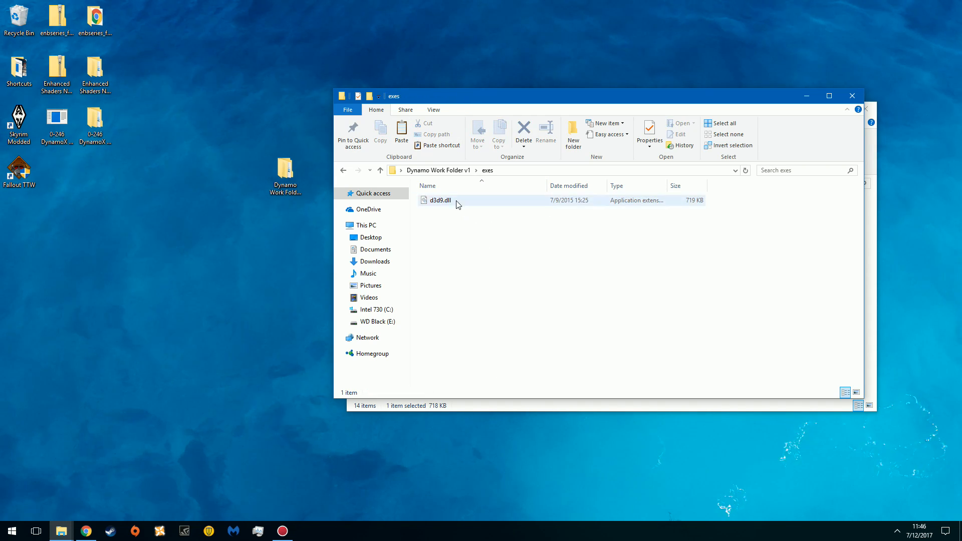
click(445, 171)
click(494, 248)
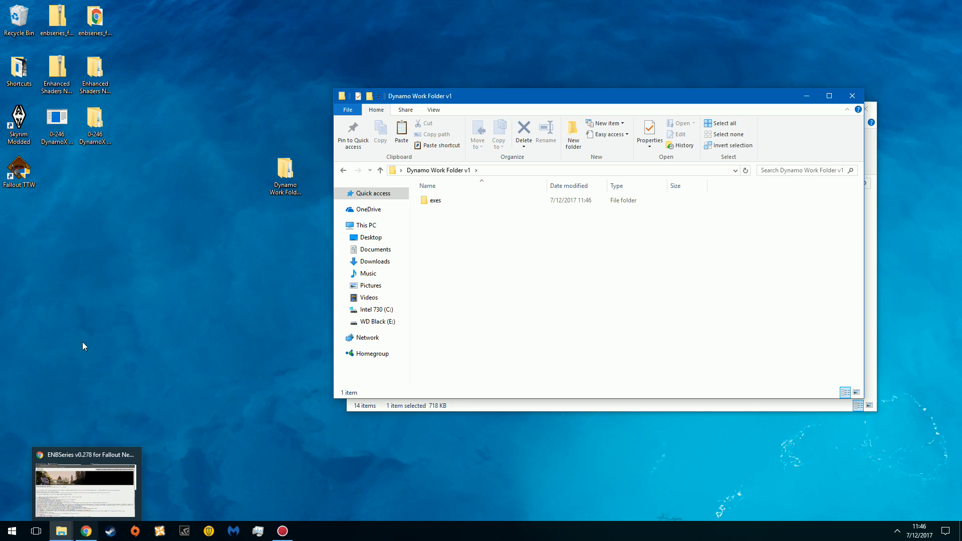
- Open the Fallout TTW shortcut's file location and compare the game's root and exes folder with the work folder's structure
right_click(20, 170)
click(58, 189)
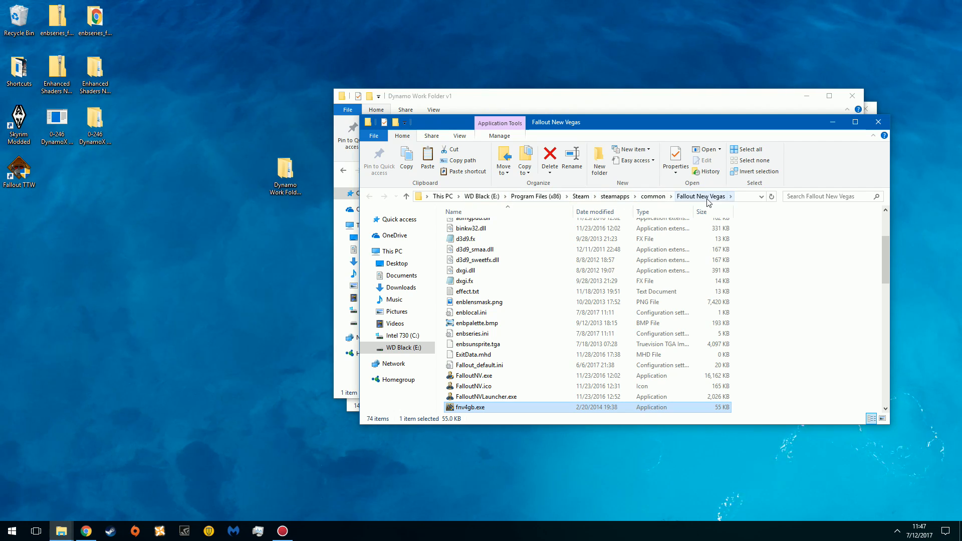
click(811, 330)
scroll(546, 317, up, 3)
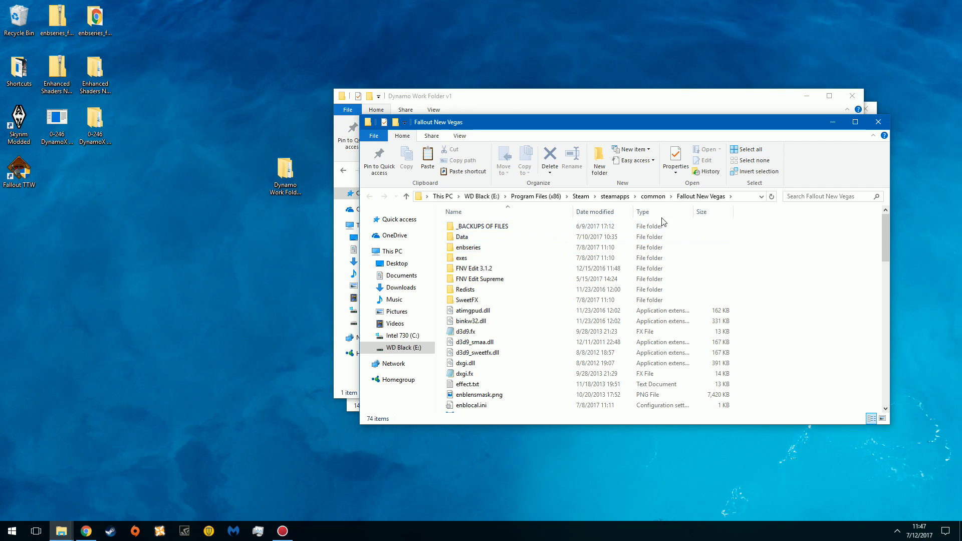
click(657, 196)
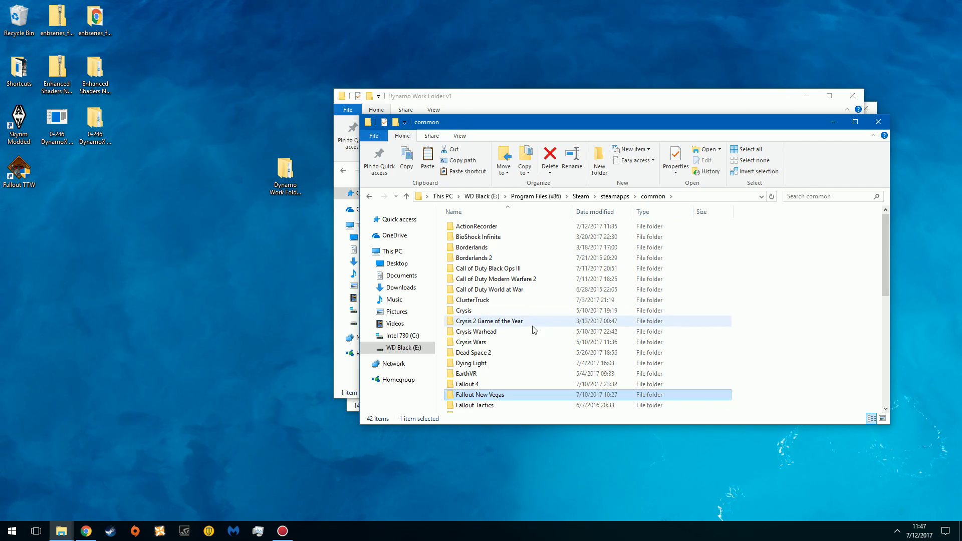
double_click(497, 396)
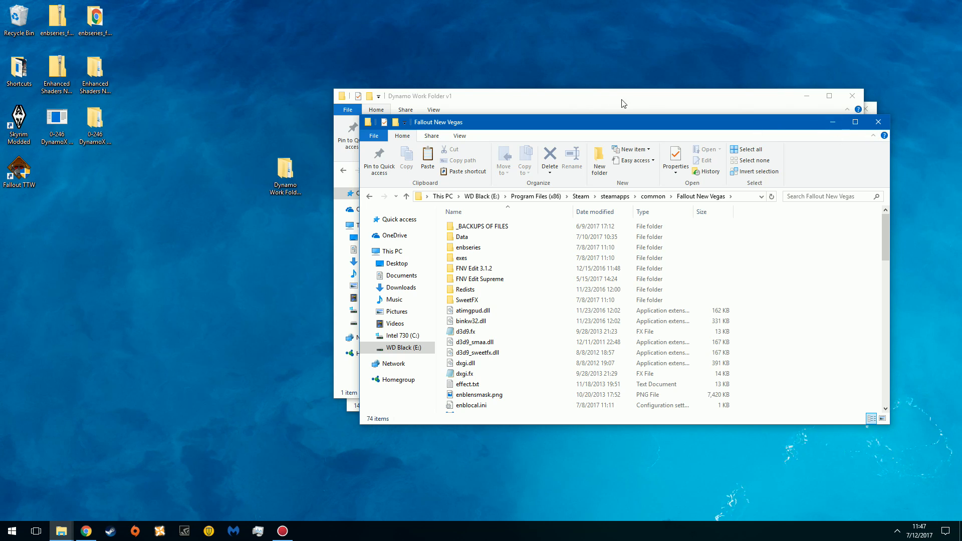
drag(484, 120, 291, 264)
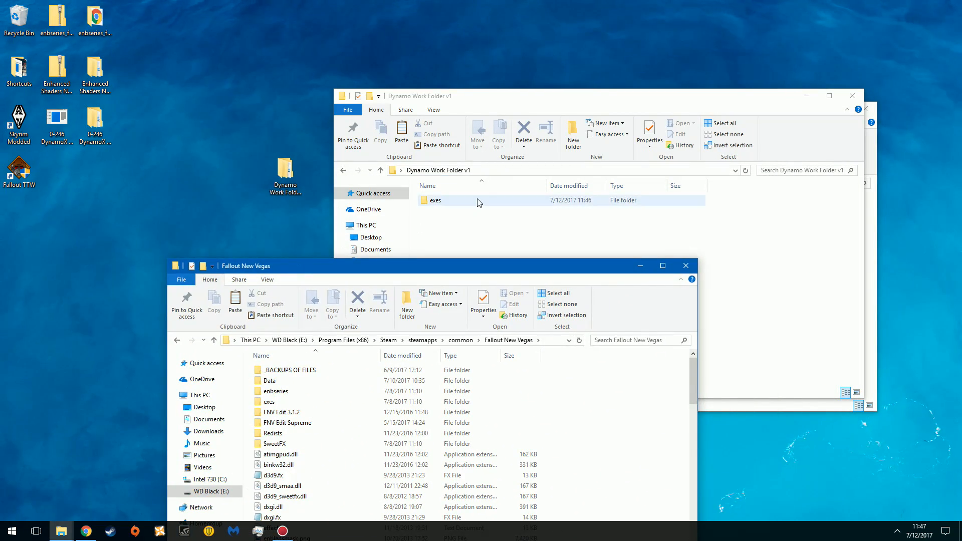
drag(403, 268, 408, 228)
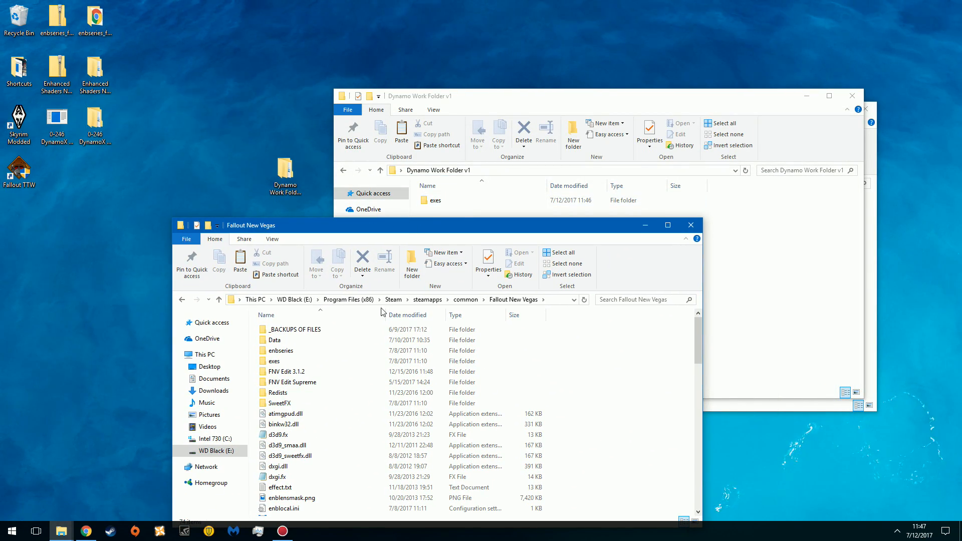
double_click(286, 361)
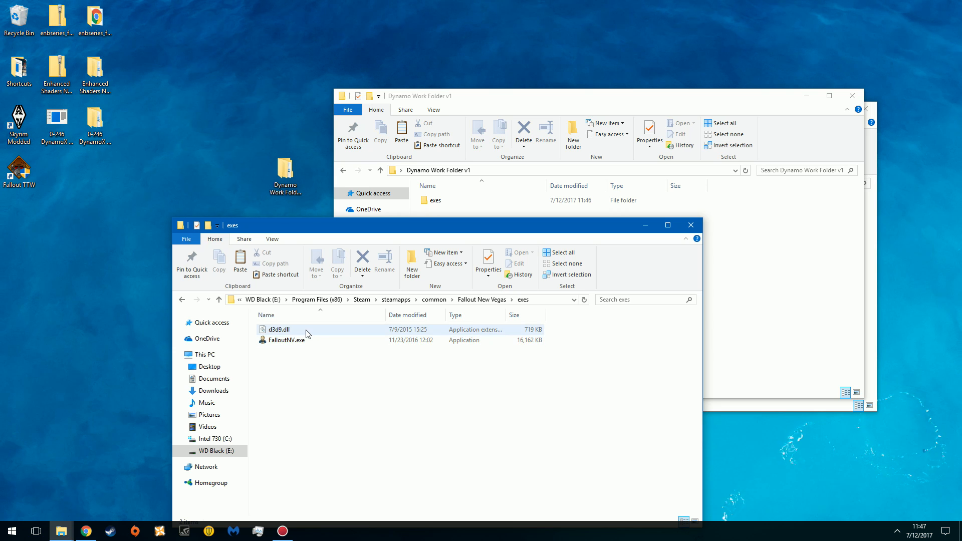
click(700, 226)
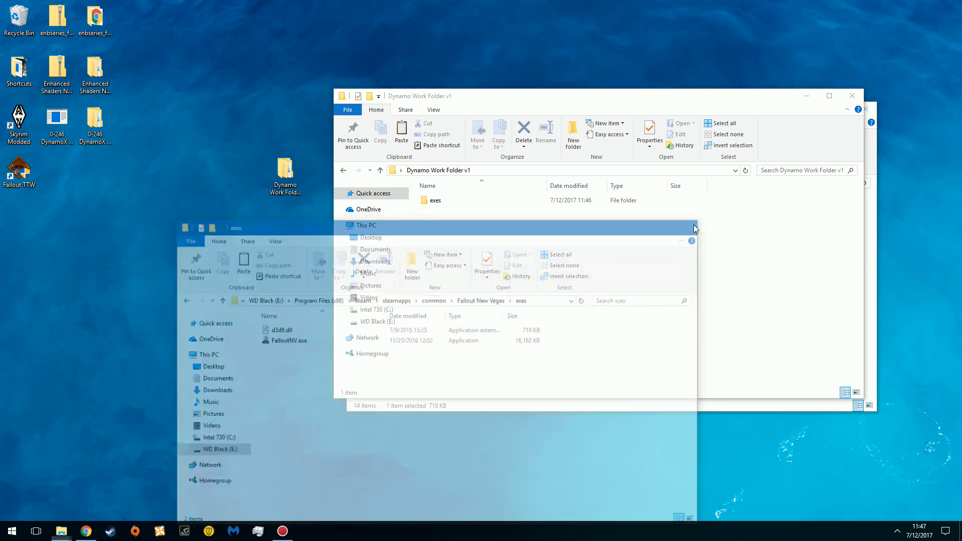
double_click(450, 202)
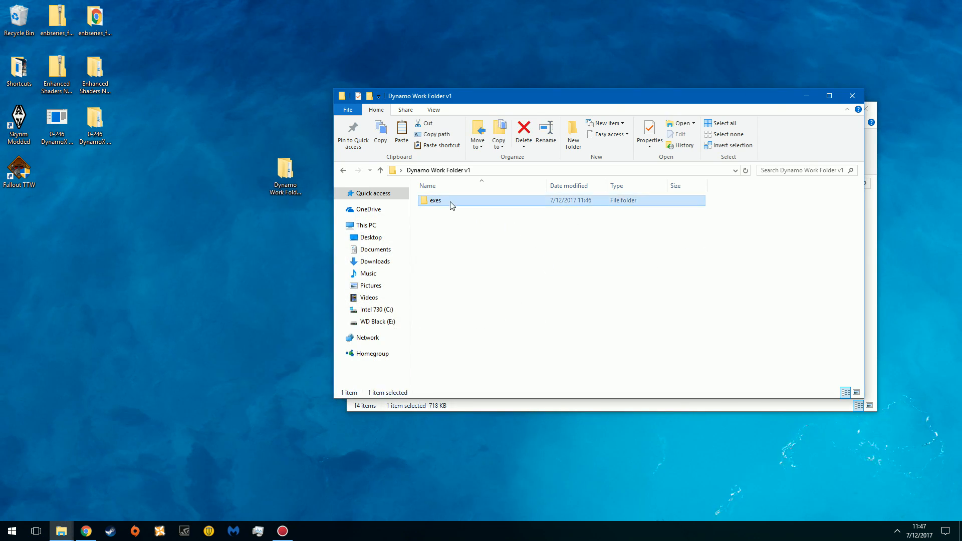
click(440, 170)
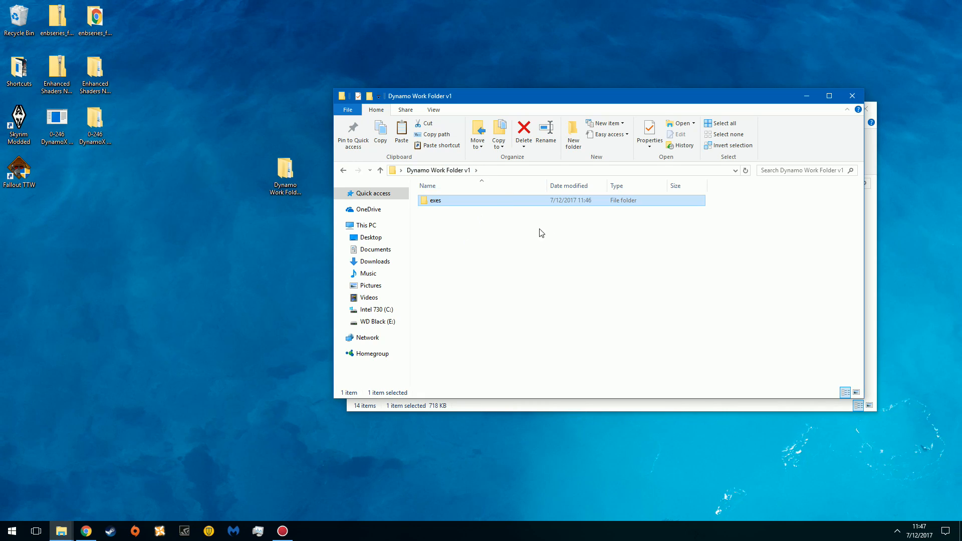
- Uncover the WrapperVersion window behind the work folder, check its remaining files, and close it
drag(490, 103, 528, 204)
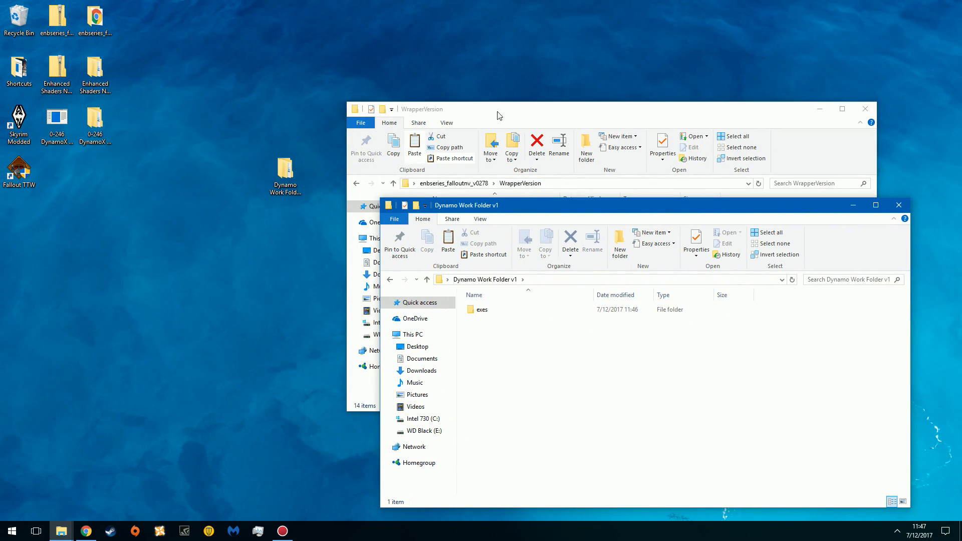
click(468, 108)
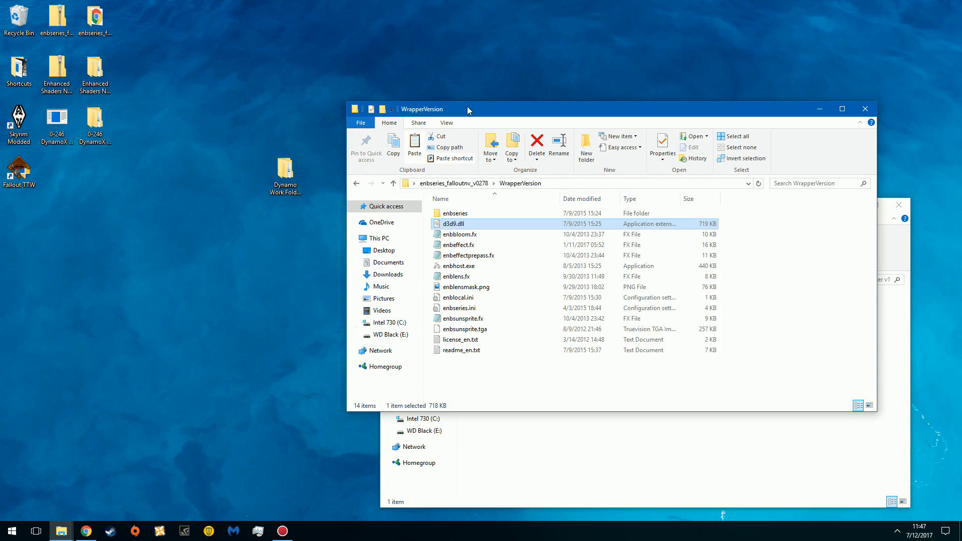
click(512, 374)
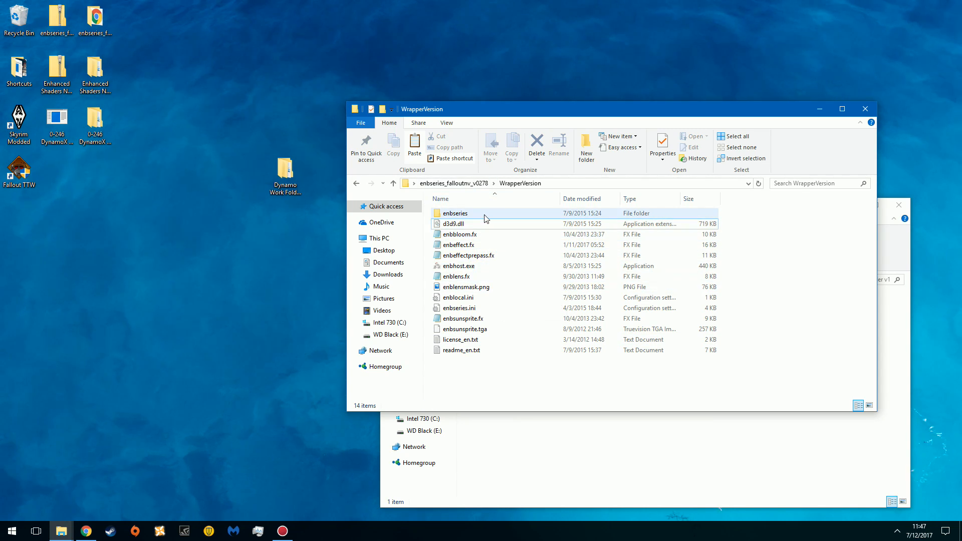
click(867, 109)
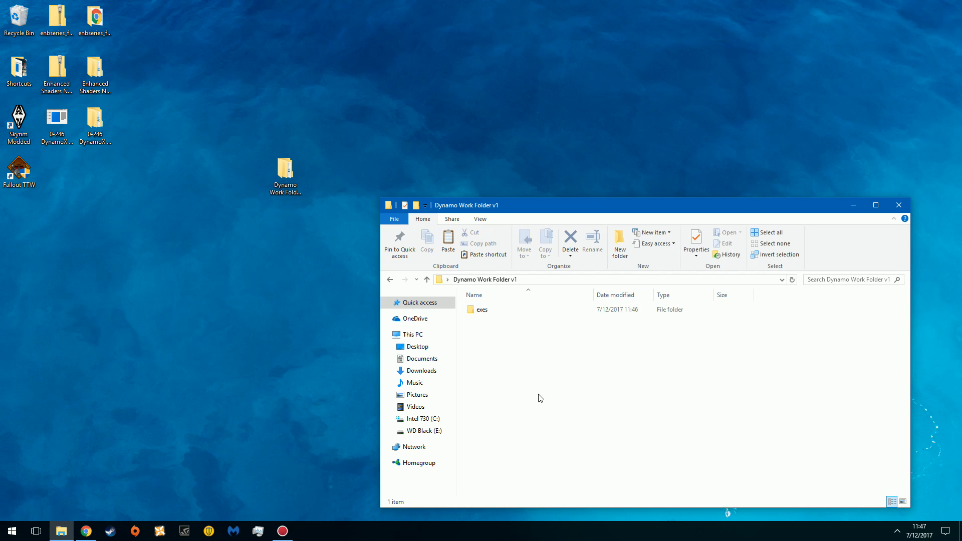
- Arrange the extracted 0-246 DynamoX SFX V4 ENB folder side by side with the work folder and open its Courier~ ENB DynamoX V3 subfolder
double_click(95, 125)
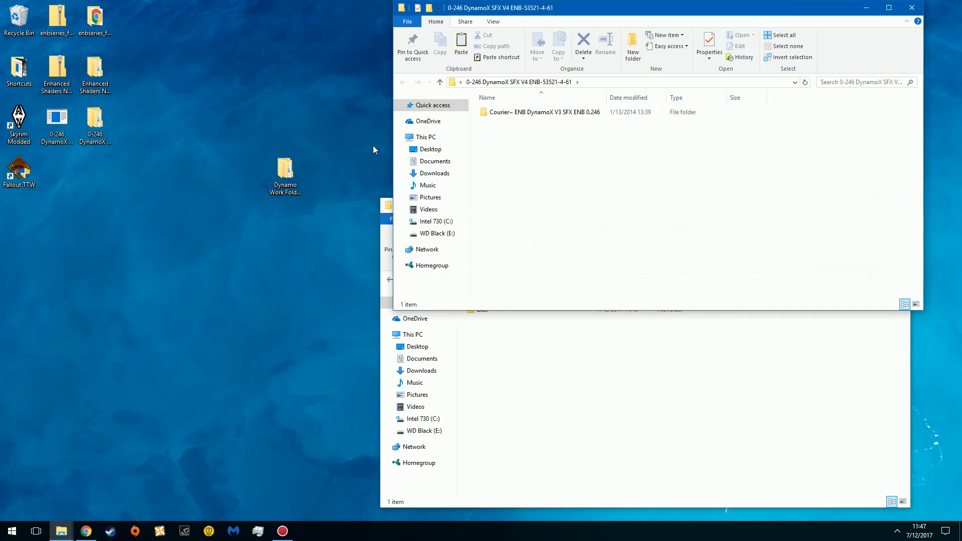
drag(507, 2, 0, 151)
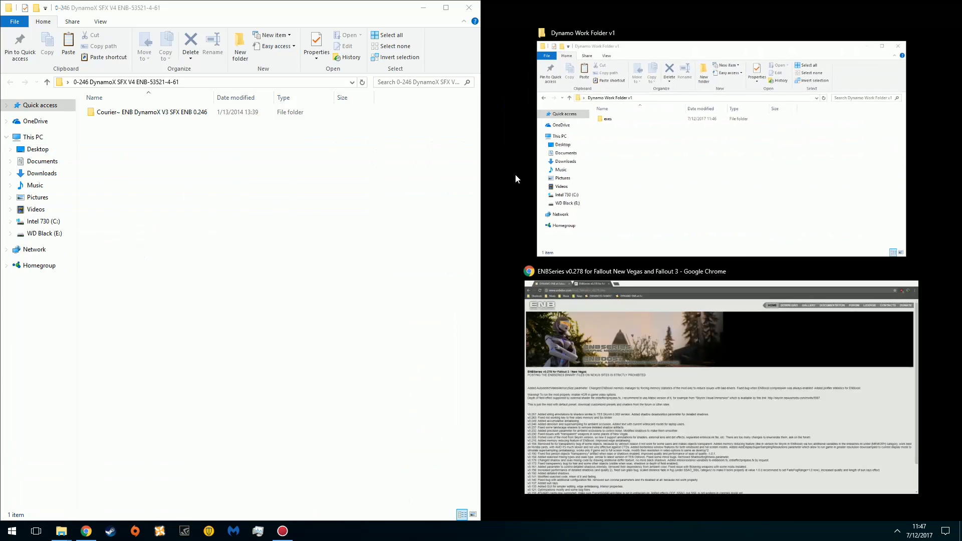
click(675, 142)
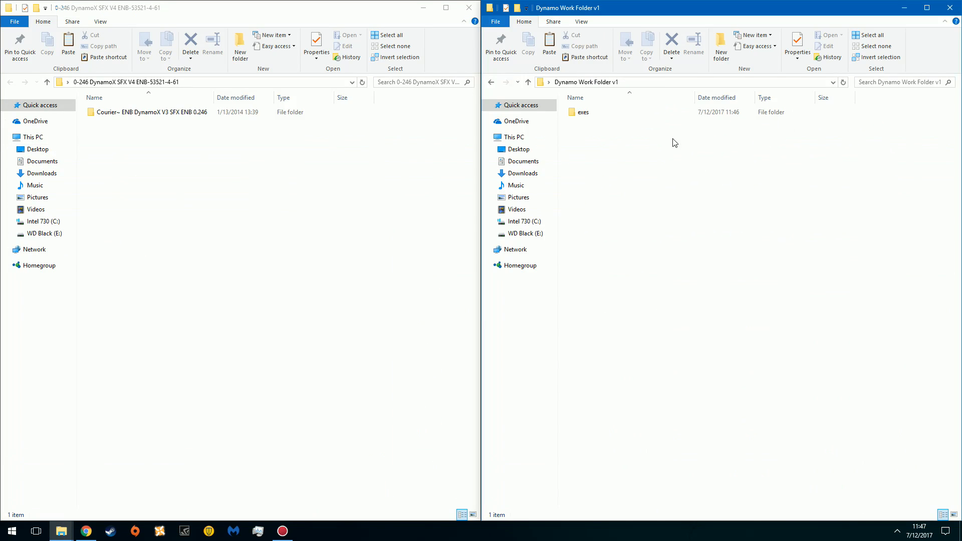
double_click(156, 114)
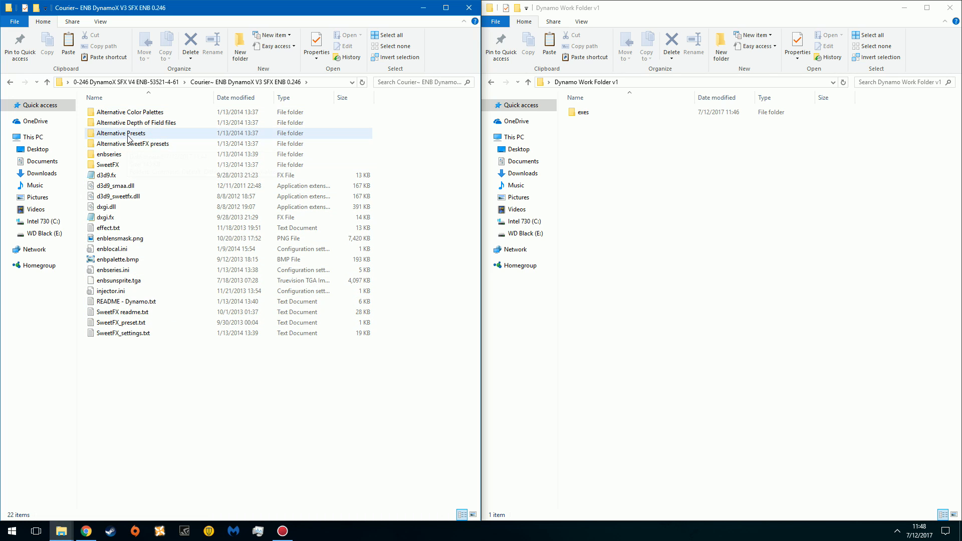
- Examine the preset's Alternative Color Palettes and the enbpalette.bmp image in Palette 1 (Oranger)
double_click(134, 113)
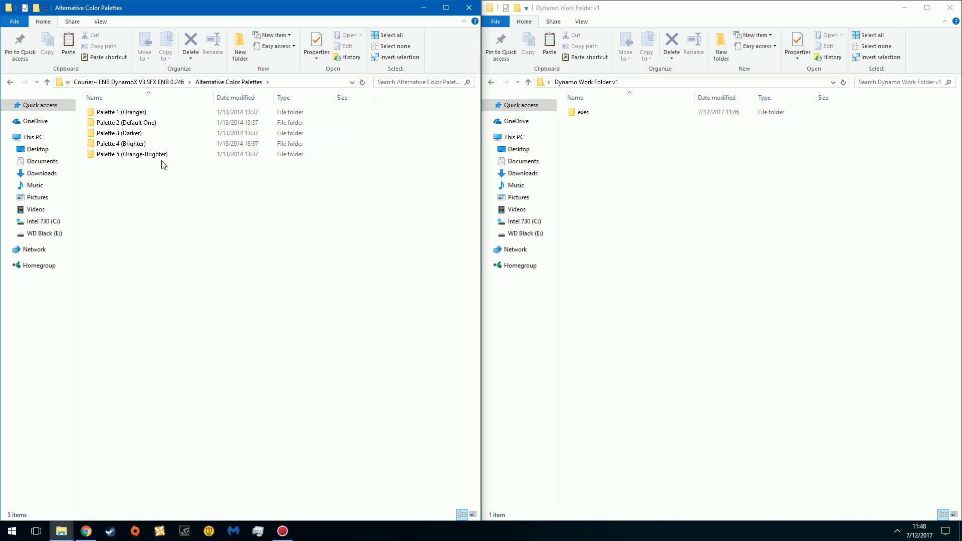
double_click(144, 113)
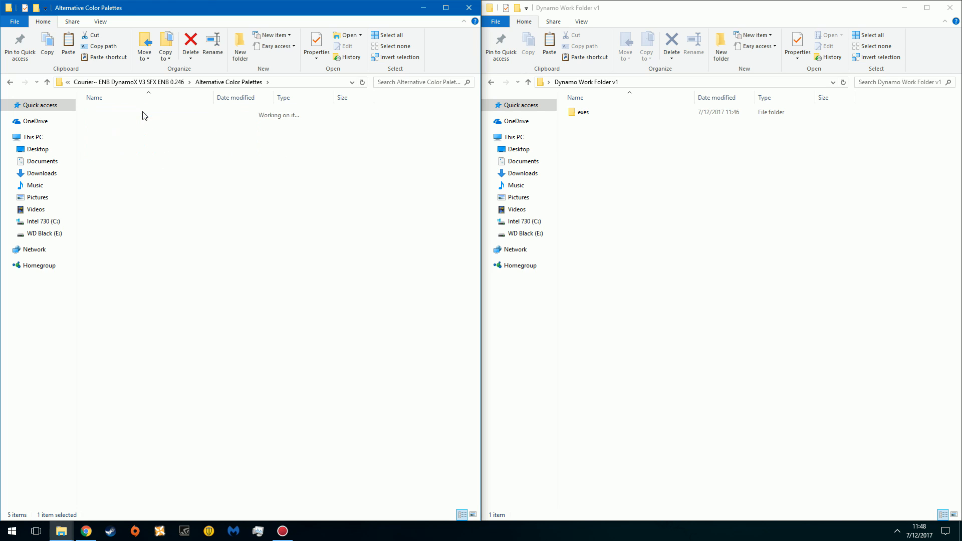
right_click(115, 125)
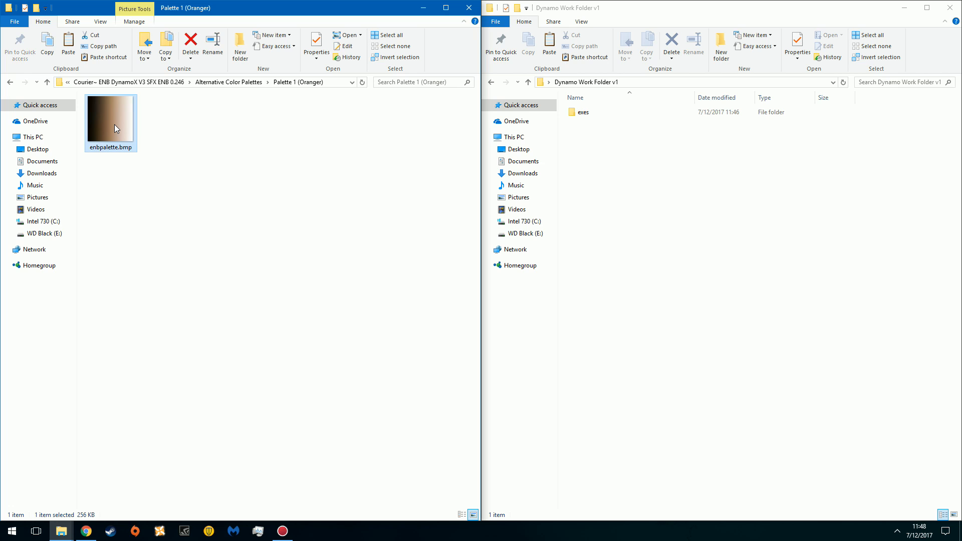
click(349, 158)
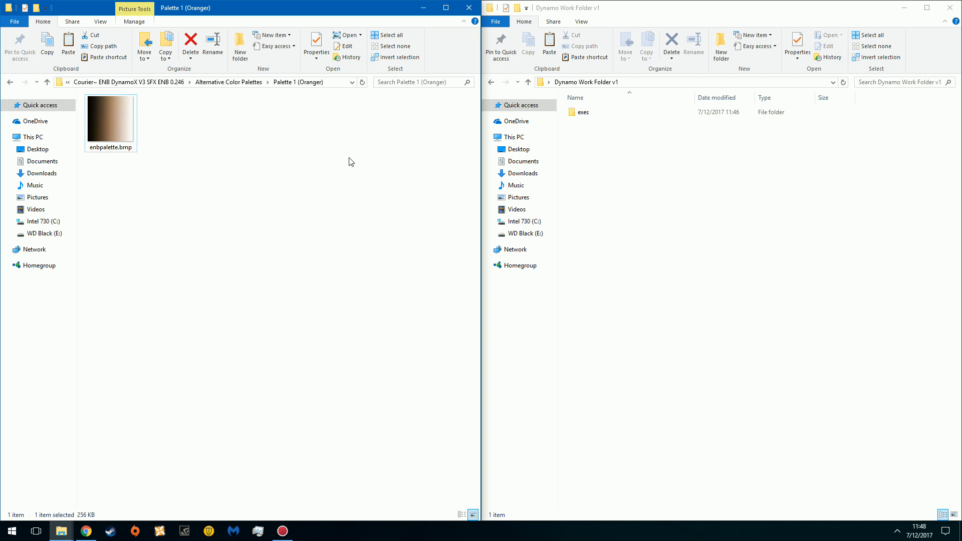
- Compare the Palette 1 (Oranger) image with the preset's default enbpalette.bmp and look through the Alternative SweetFX presets folder
click(10, 82)
click(10, 82)
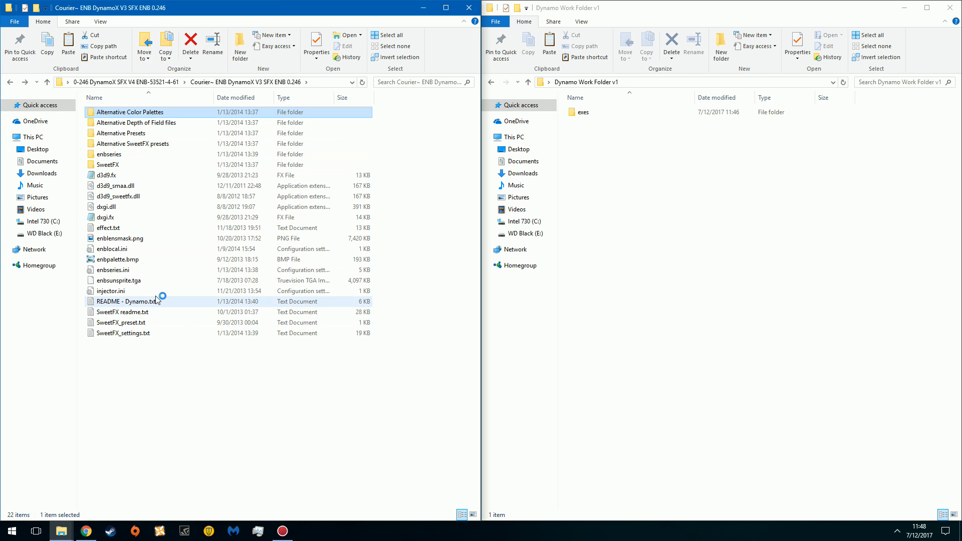
click(172, 360)
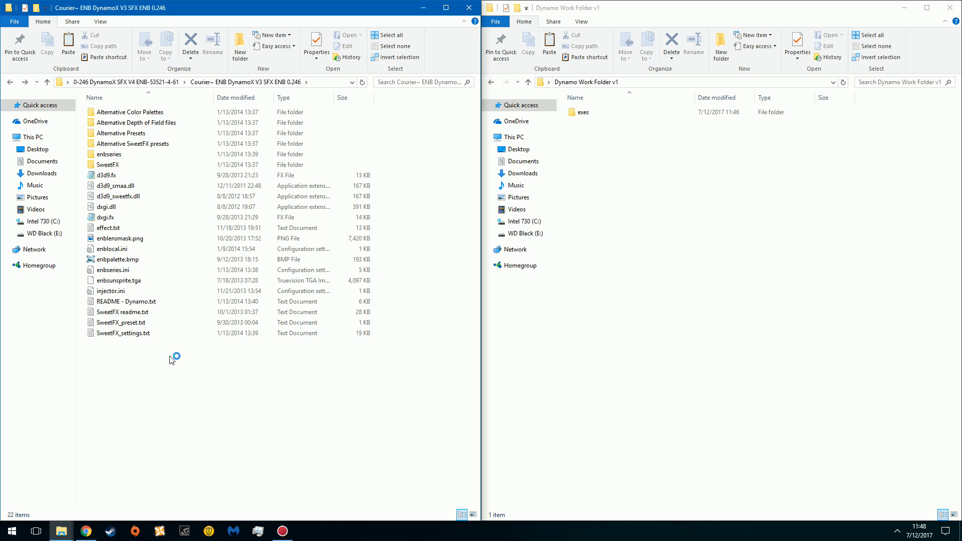
double_click(150, 112)
double_click(152, 113)
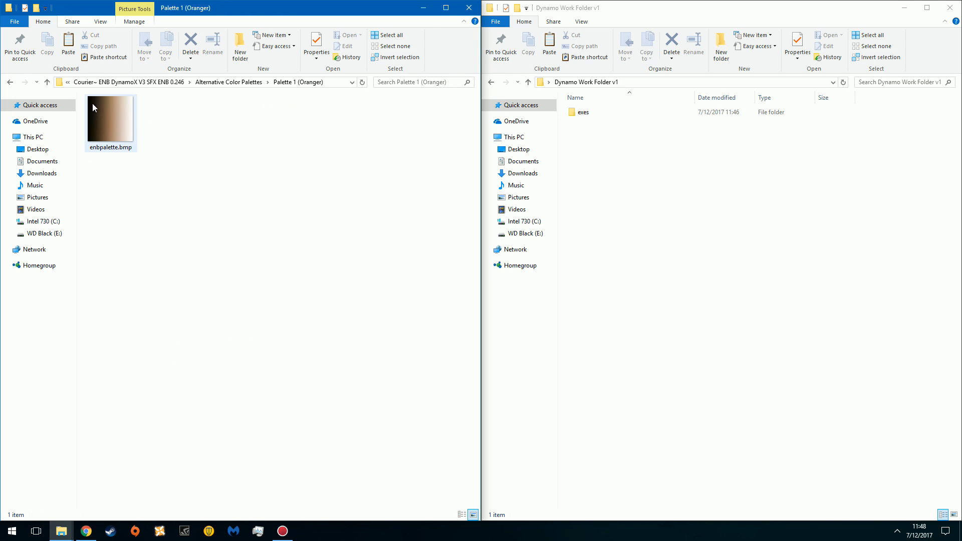
double_click(12, 83)
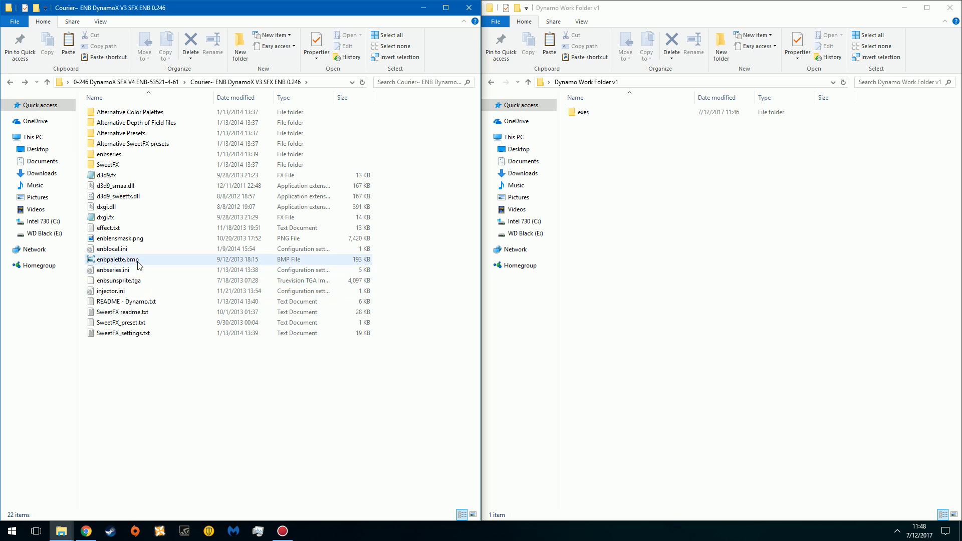
click(146, 262)
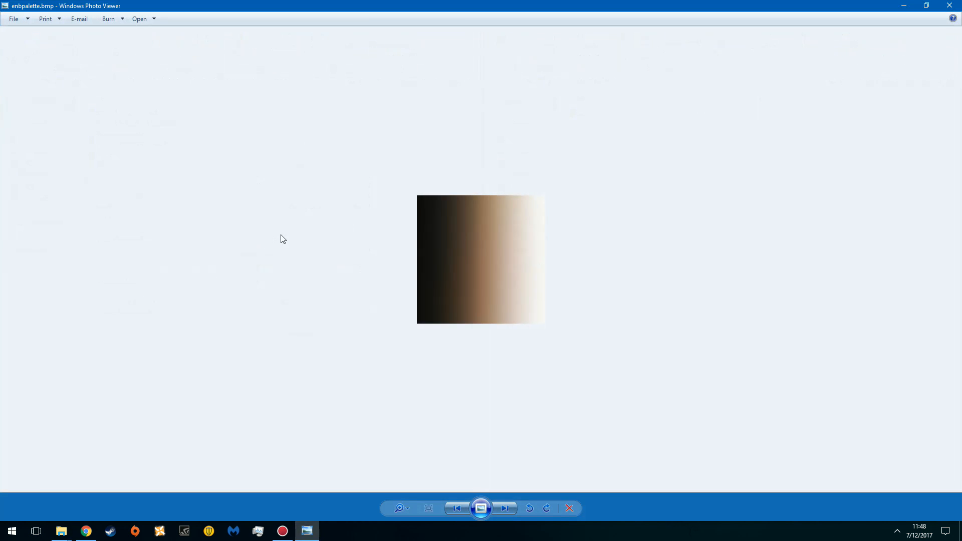
click(952, 4)
click(222, 447)
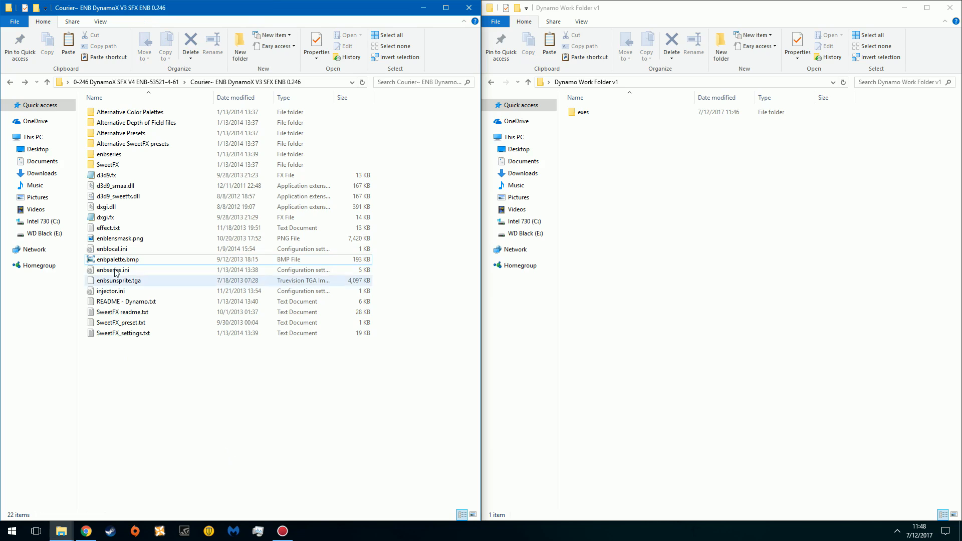
double_click(125, 143)
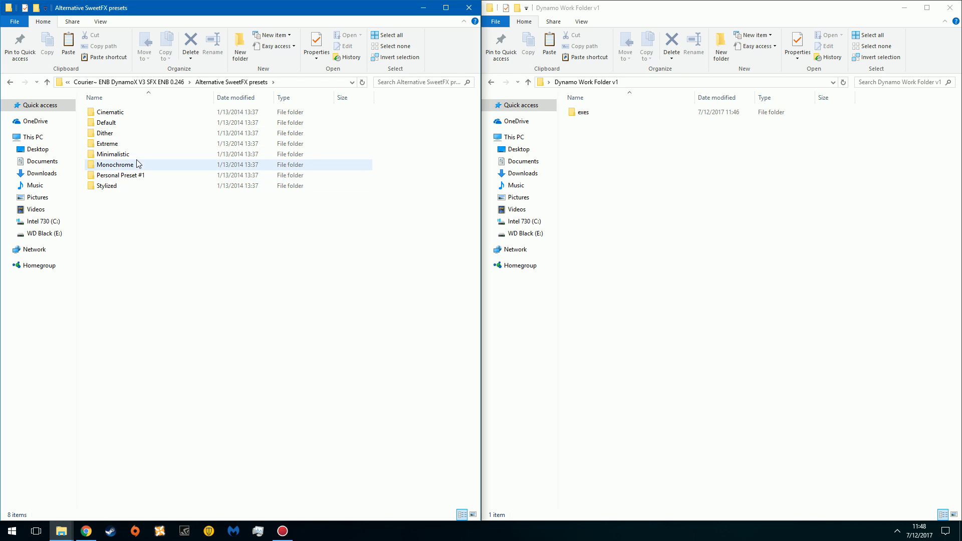
click(10, 82)
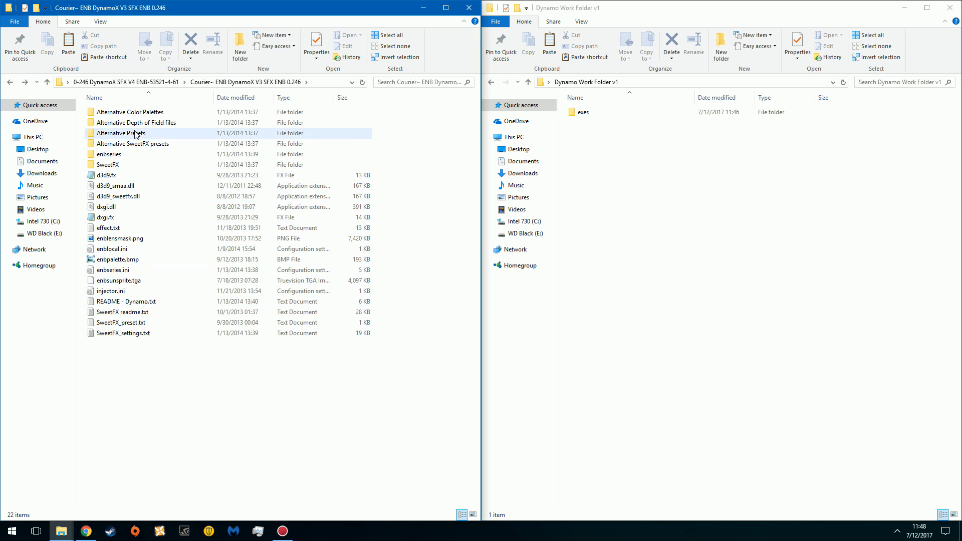
- Copy the enbseries and SweetFX folders plus all loose preset files, without the Alternative folders, into Dynamo Work Folder v1
drag(141, 369, 130, 156)
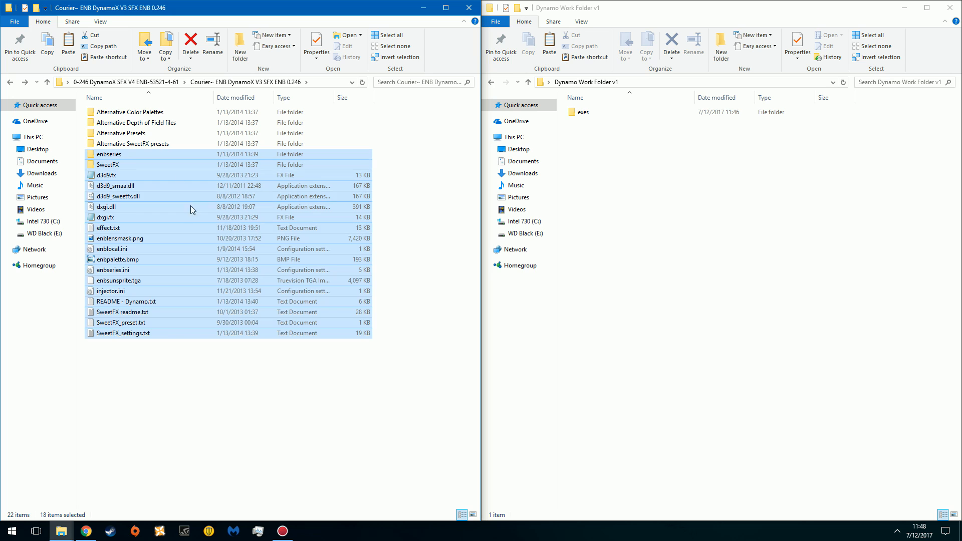
right_click(209, 174)
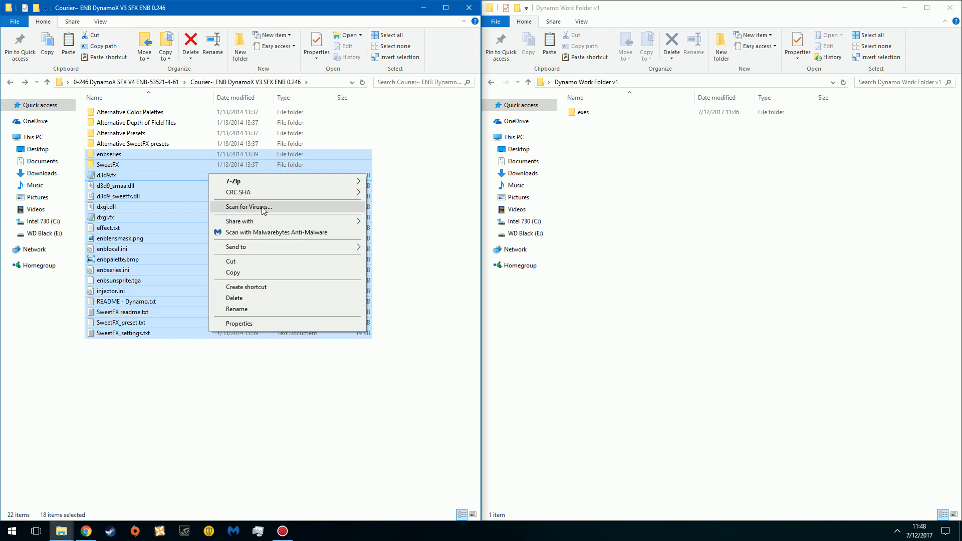
click(231, 273)
click(228, 372)
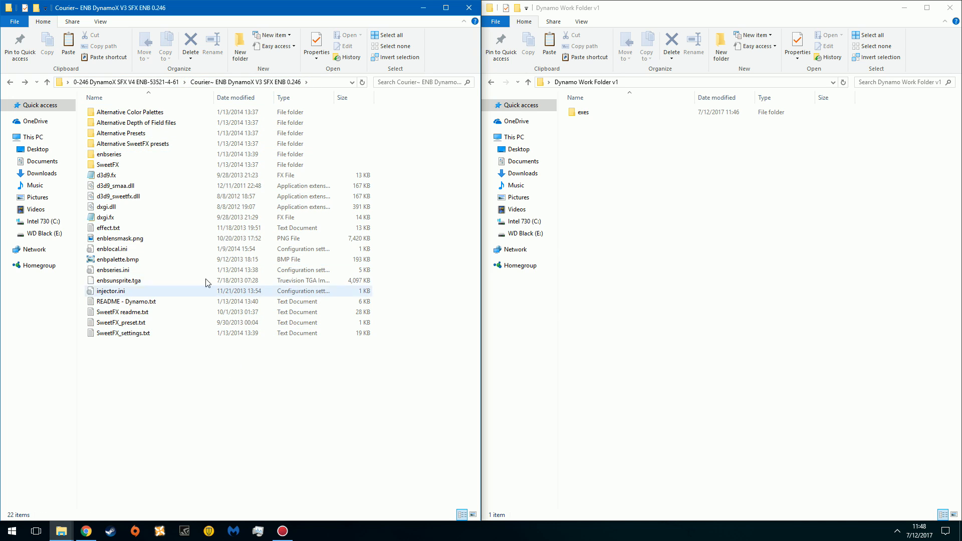
click(685, 220)
right_click(630, 178)
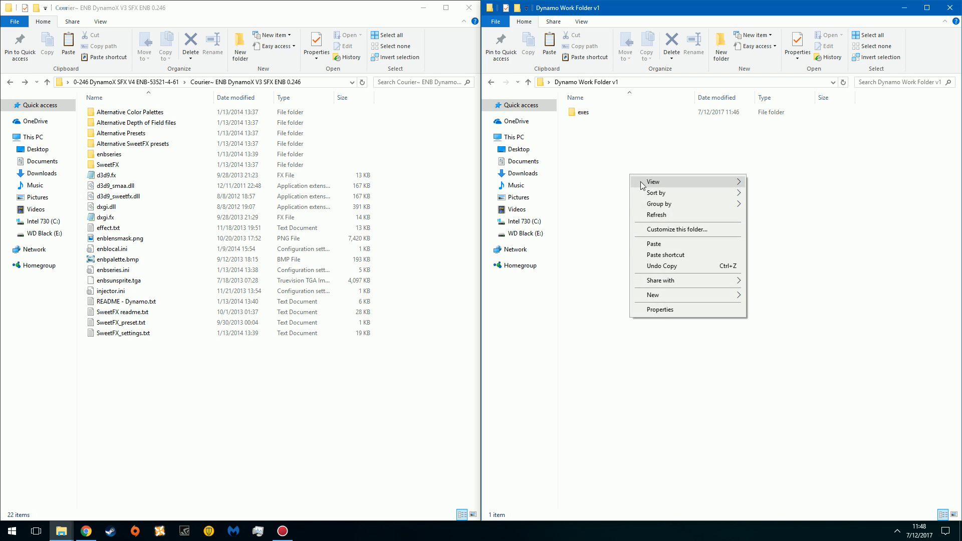
click(666, 245)
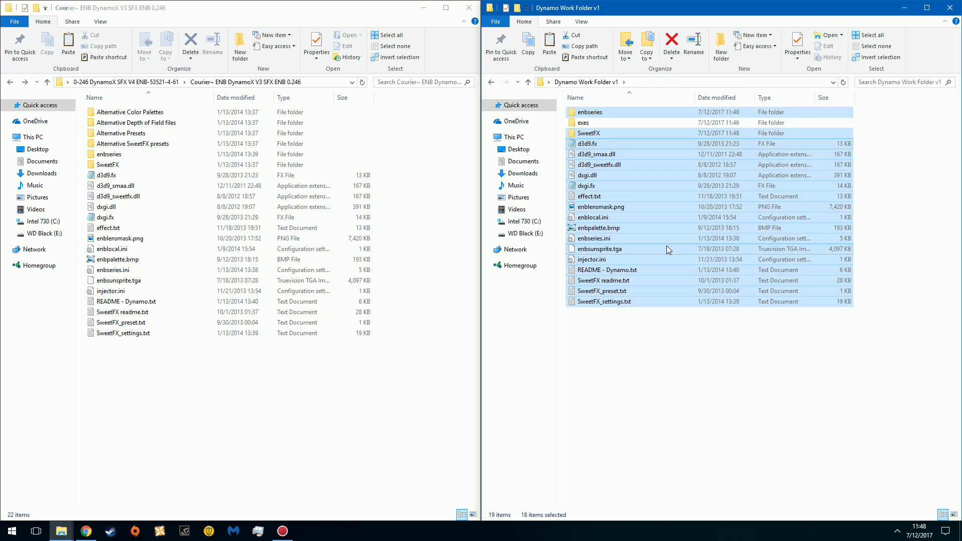
click(653, 379)
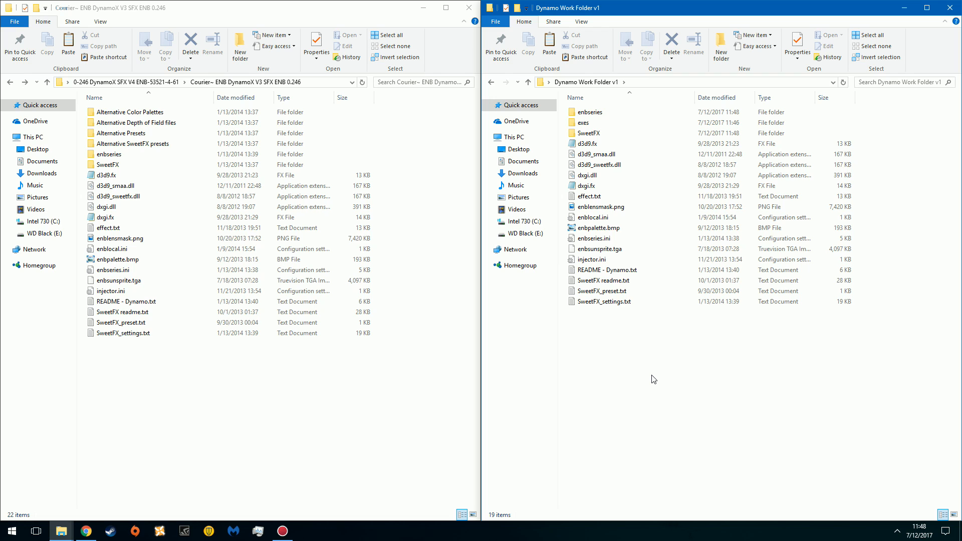
drag(650, 375, 653, 347)
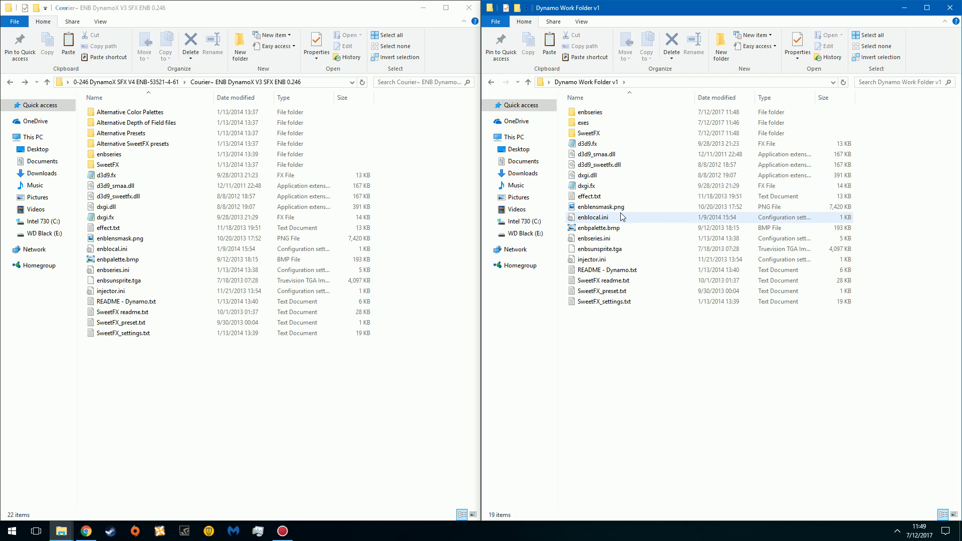
- Open enblocal.ini from the work folder and set VideoMemorySizeMb to 4096
double_click(600, 219)
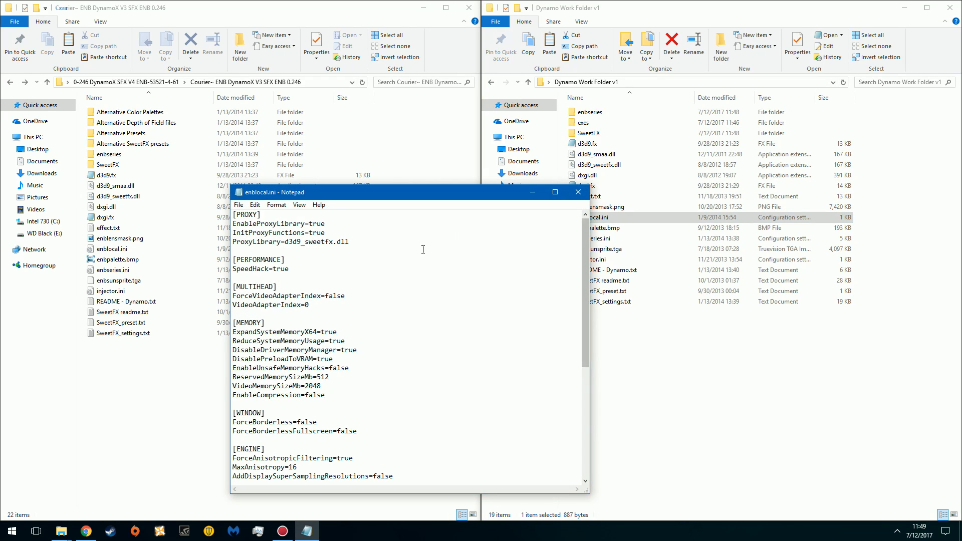
click(326, 386)
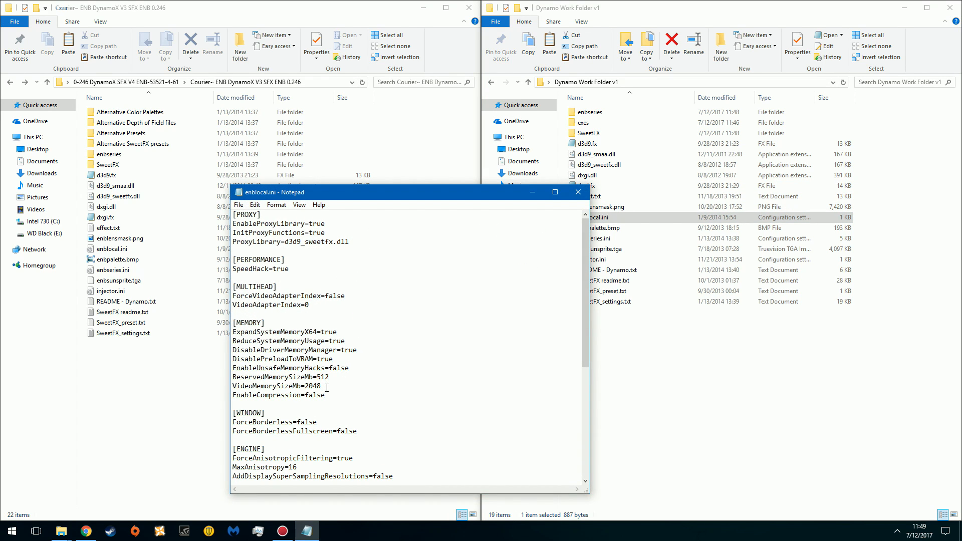
key(BackSpace)
key(BackSpace)
key(BackSpace)
key(BackSpace)
text(4096)
- Switch to Calculator, compute 1024*4 to check the video memory value, and close it
key(super)
text(calc)
key(Return)
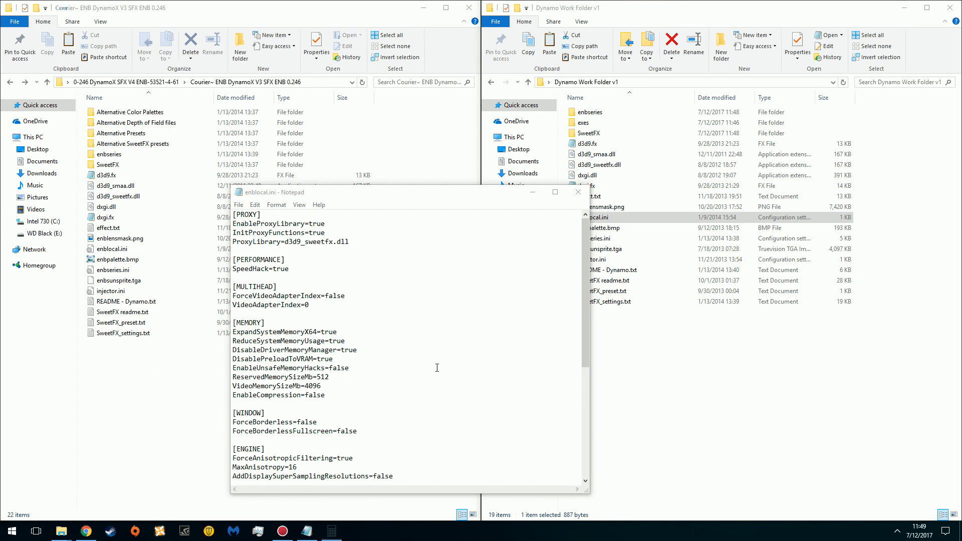
text(1024*4)
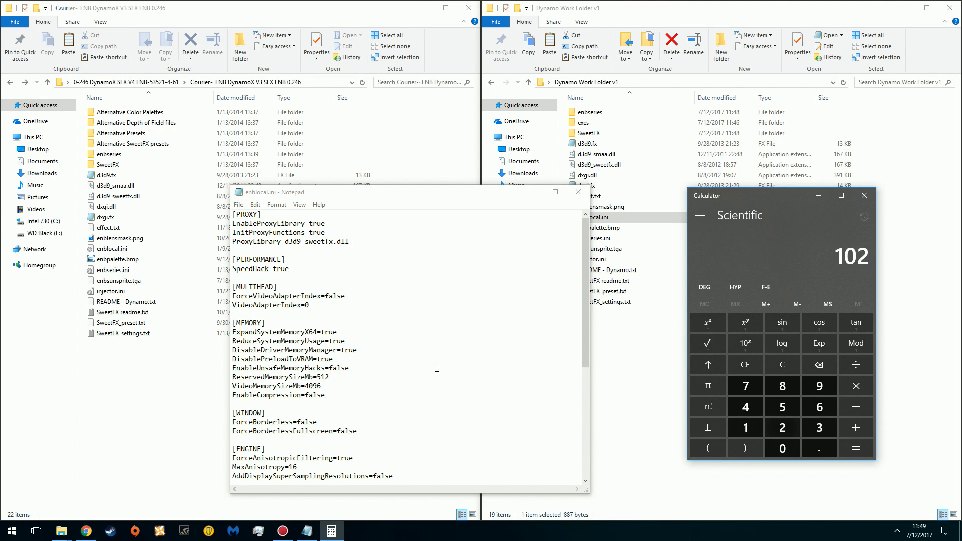
key(Return)
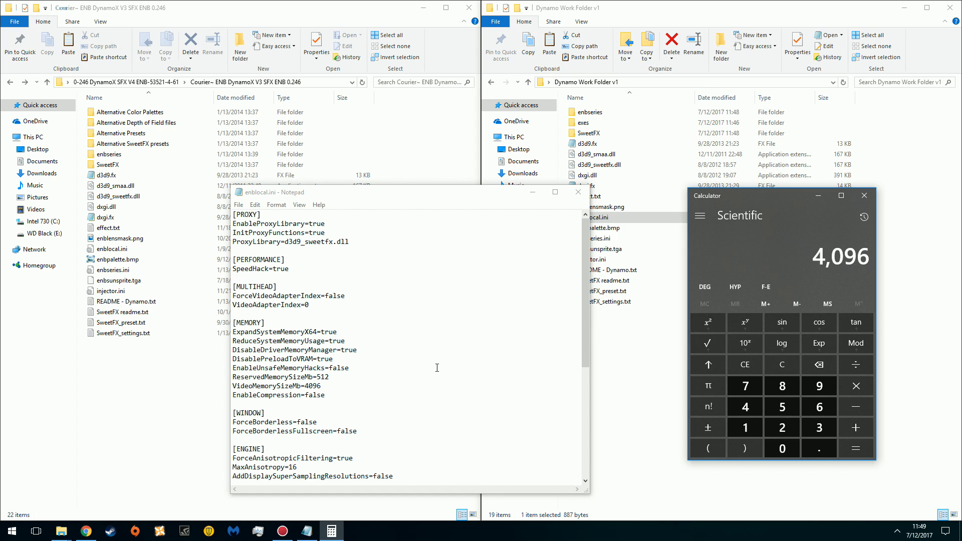
click(864, 197)
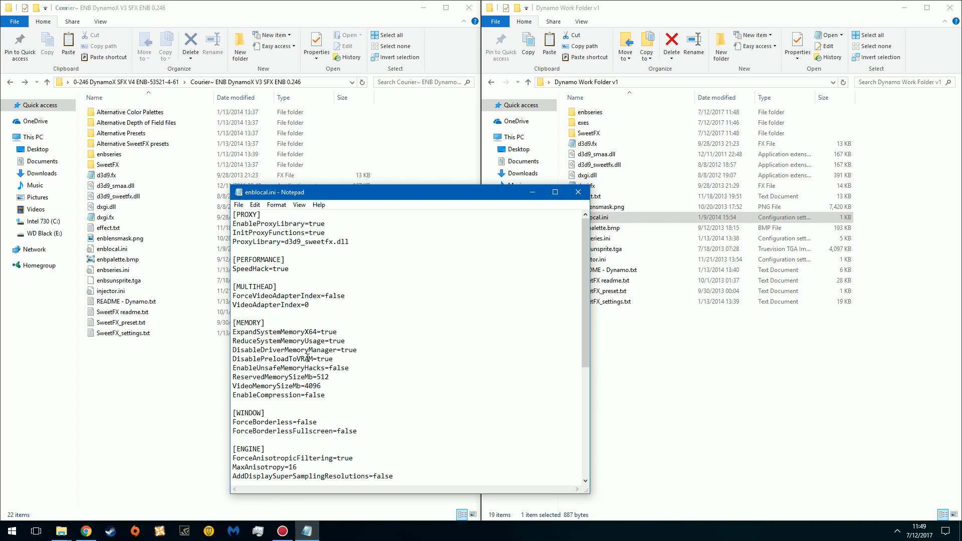
- Set EnableFPSLimit to false in the LIMITER section of enblocal.ini
scroll(368, 395, down, 2)
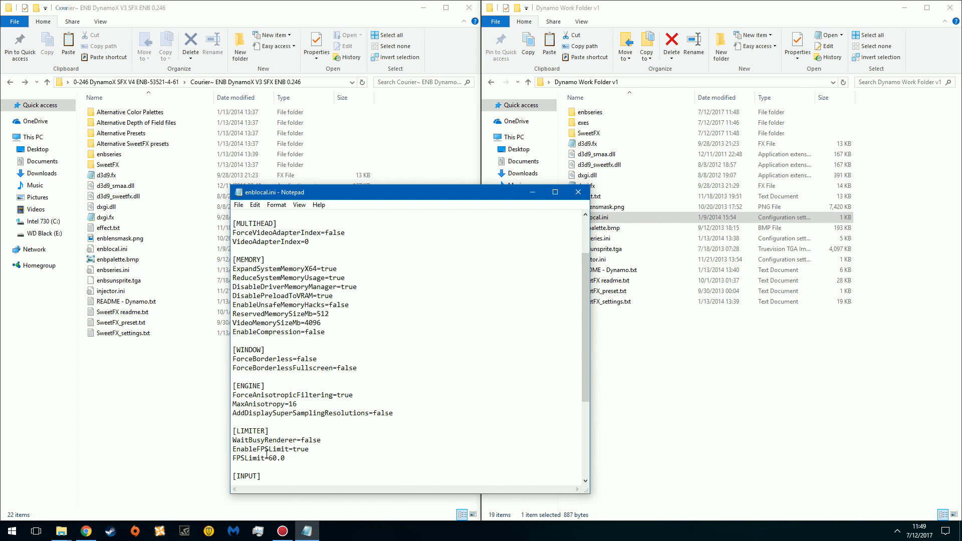
click(326, 450)
key(BackSpace)
key(BackSpace)
key(BackSpace)
key(BackSpace)
text(false)
- Set FPSLimit to 144.0 in enblocal.ini, save the file and close it
click(274, 459)
key(BackSpace)
text(14)
key(Delete)
text(4)
click(239, 205)
click(262, 238)
click(578, 192)
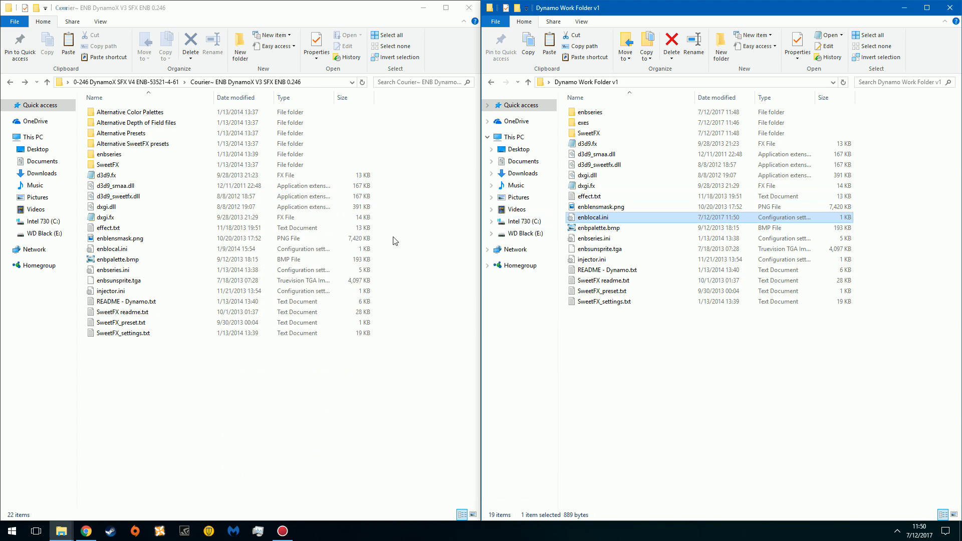
click(665, 363)
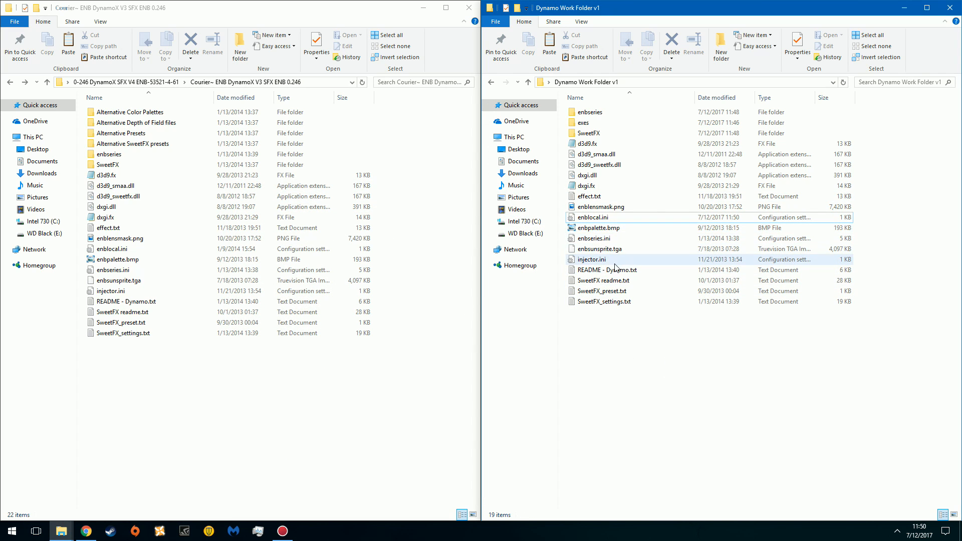
- Open enbseries.ini from the work folder, set its FPSLimit to 144.0 and save the file
double_click(593, 238)
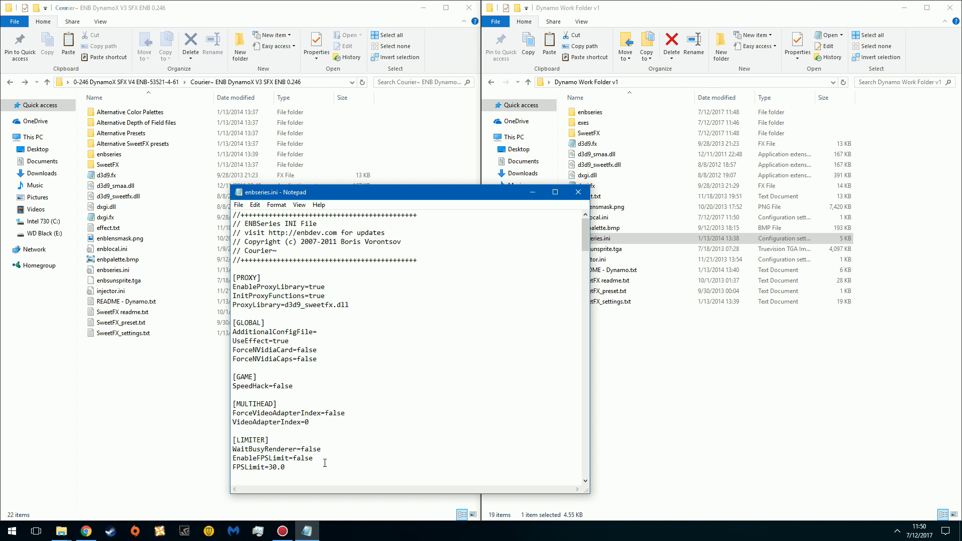
click(276, 476)
key(BackSpace)
key(BackSpace)
text(144)
click(238, 205)
click(262, 239)
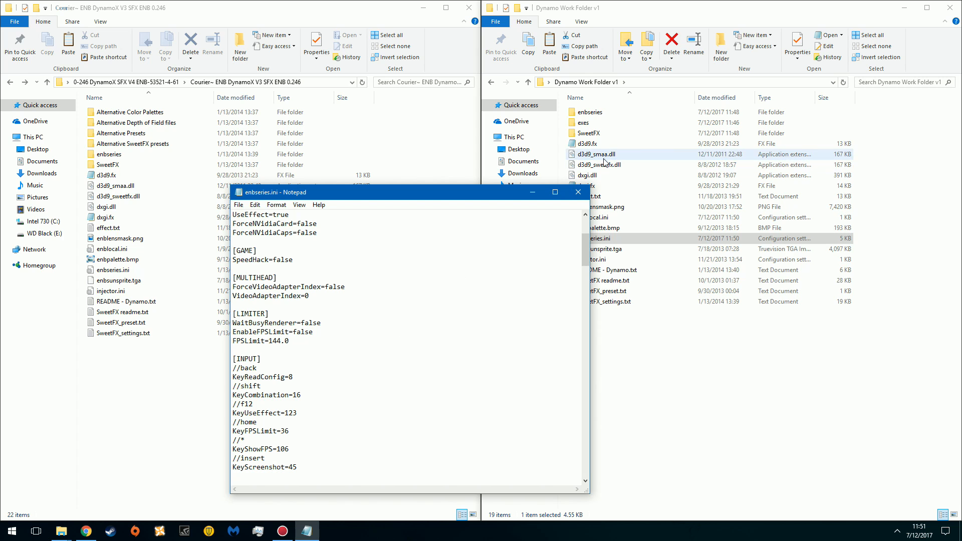
- Review the remaining sections of enbseries.ini, from the input keys and effect toggles through bloom, environment, sky, shadow and lens settings
scroll(406, 303, down, 5)
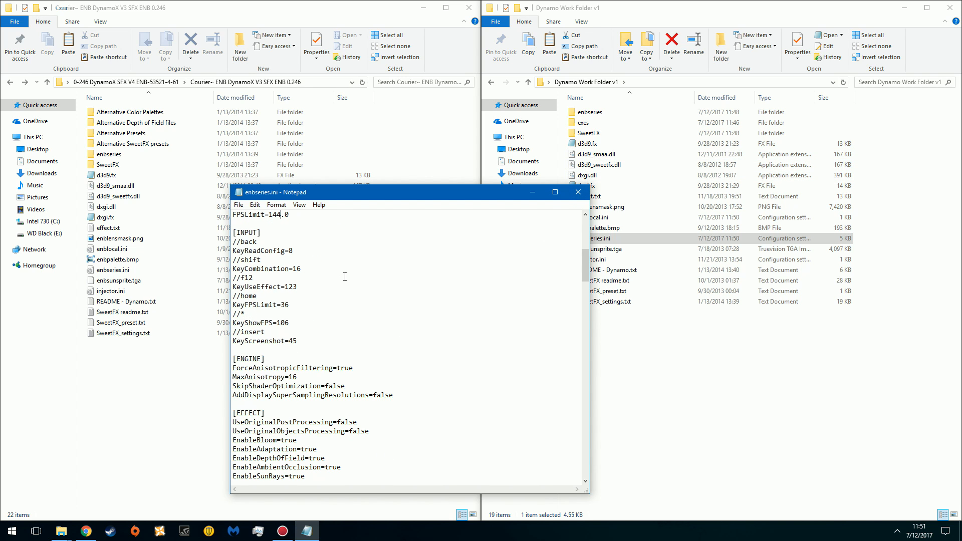
scroll(344, 276, down, 2)
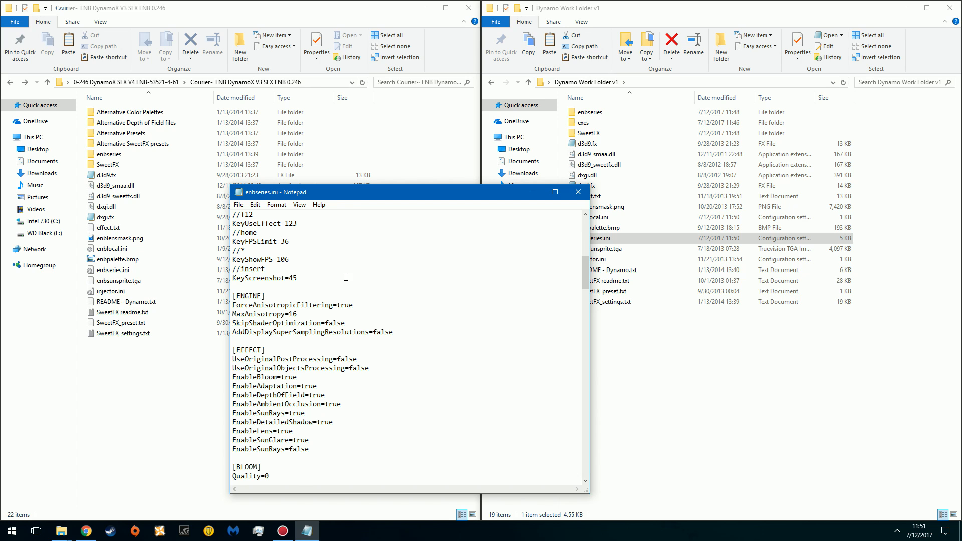
scroll(346, 276, down, 2)
scroll(346, 276, down, 2)
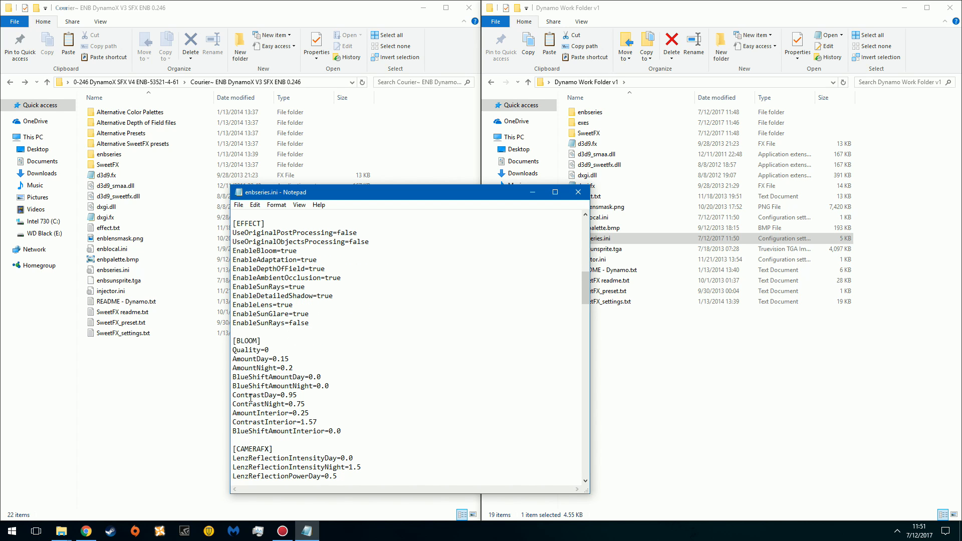
scroll(255, 382, down, 8)
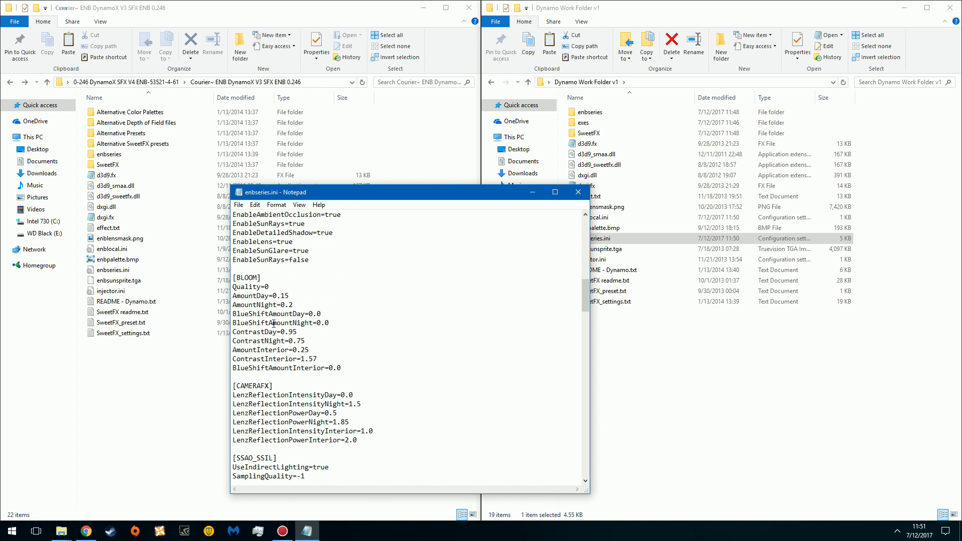
scroll(267, 317, down, 9)
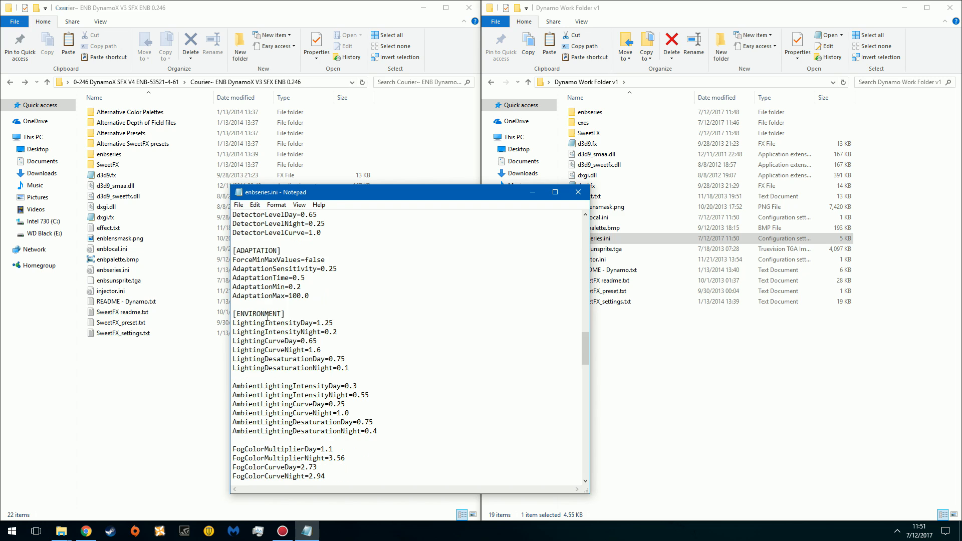
scroll(267, 317, down, 5)
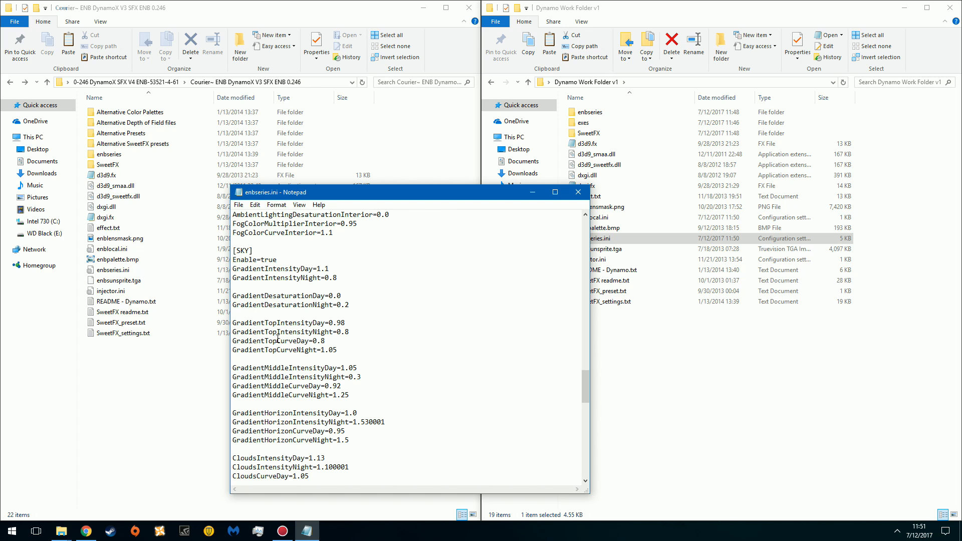
scroll(277, 340, down, 15)
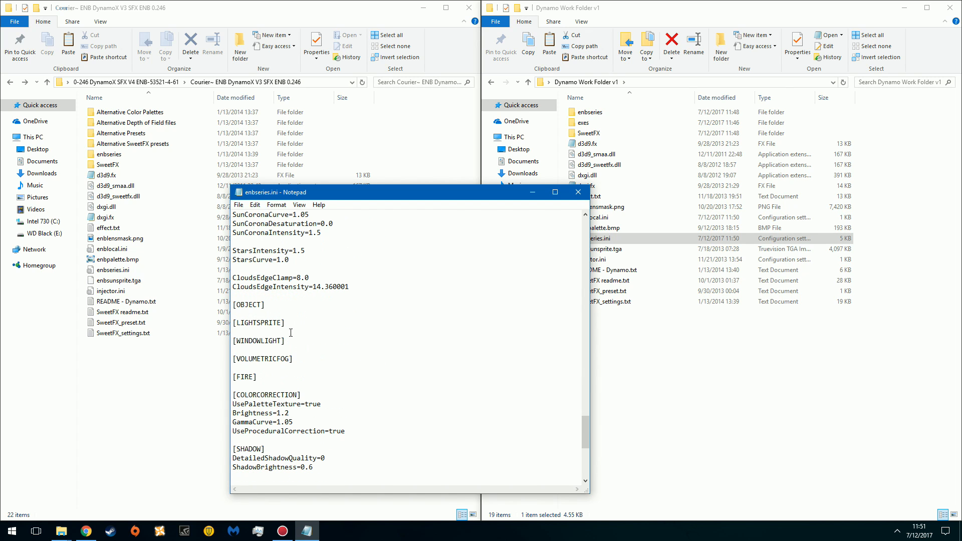
scroll(329, 310, down, 5)
scroll(326, 328, down, 4)
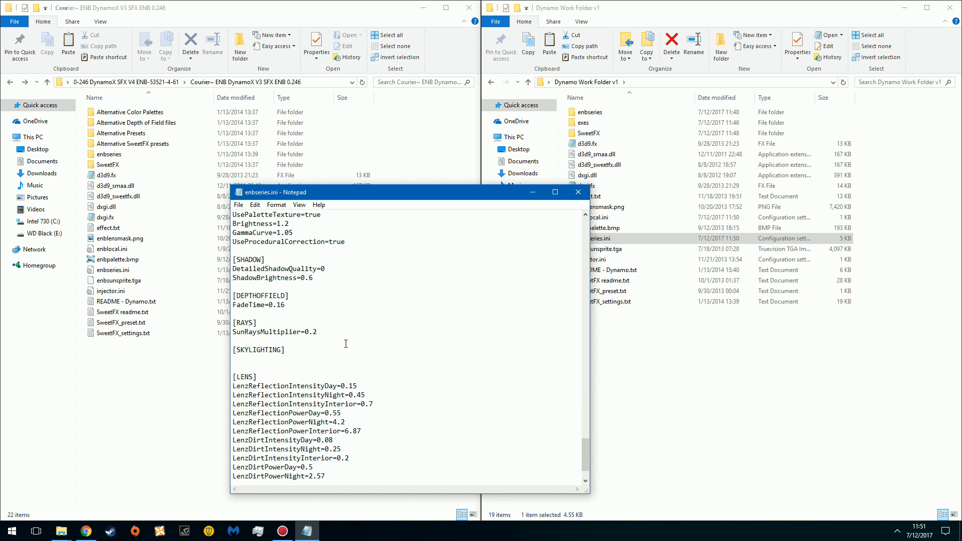
scroll(307, 346, up, 20)
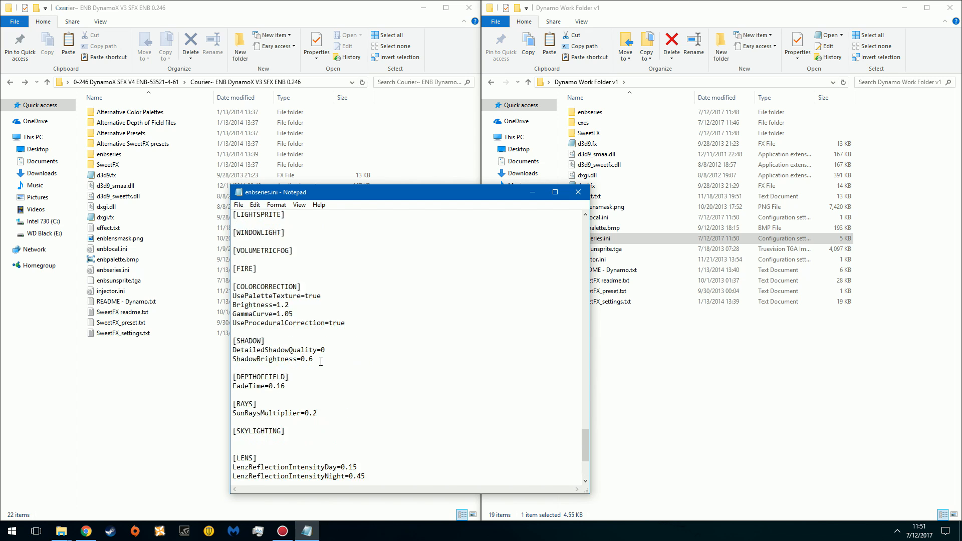
- Switch to Chrome and browse the New Vegas ENB presets category on Nexus Mods and the ENBSeries v0.278 page
scroll(322, 357, up, 20)
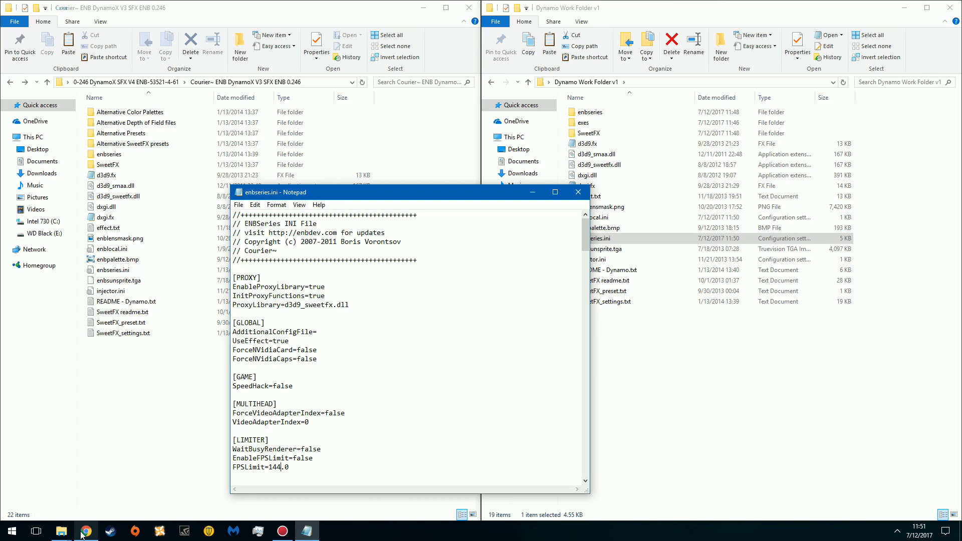
mouse_move(87, 531)
click(120, 455)
click(82, 7)
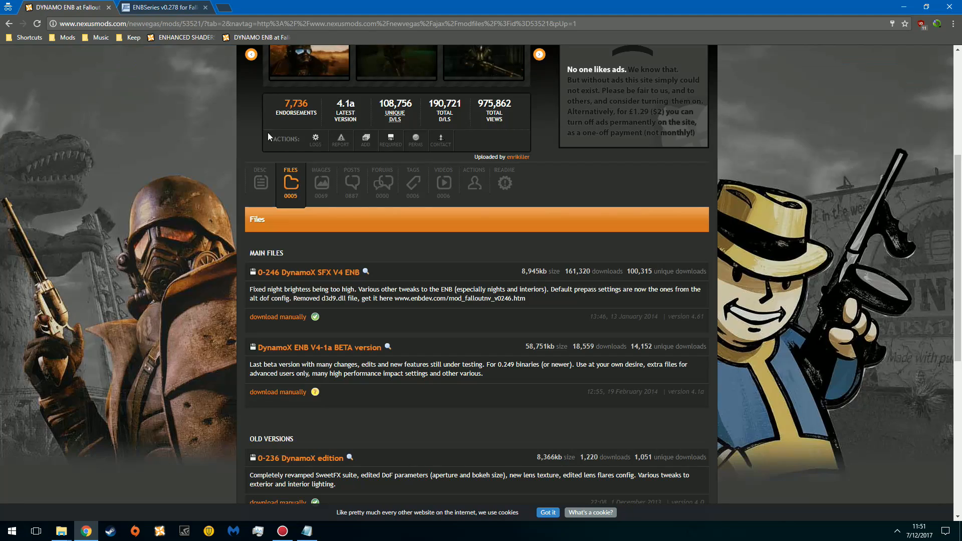
scroll(369, 226, up, 5)
click(305, 221)
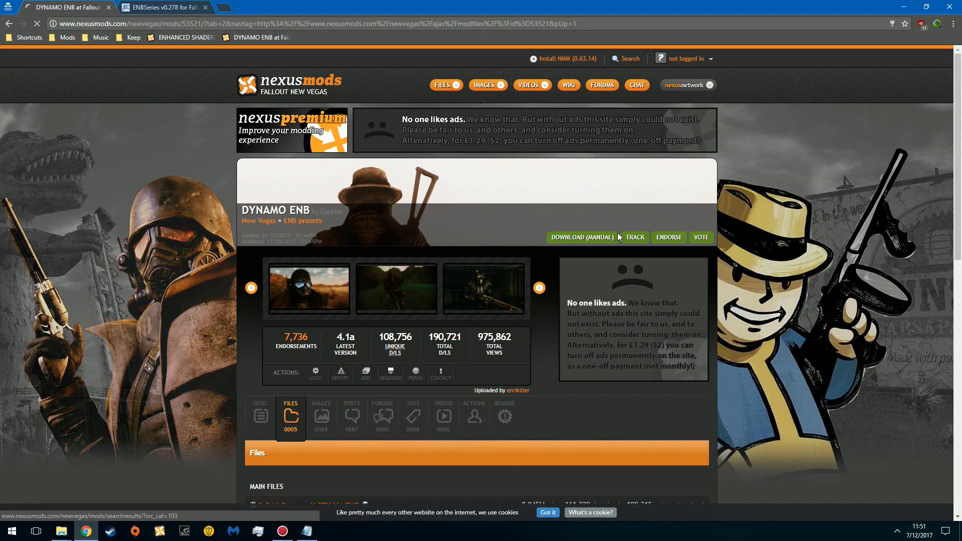
scroll(349, 299, down, 15)
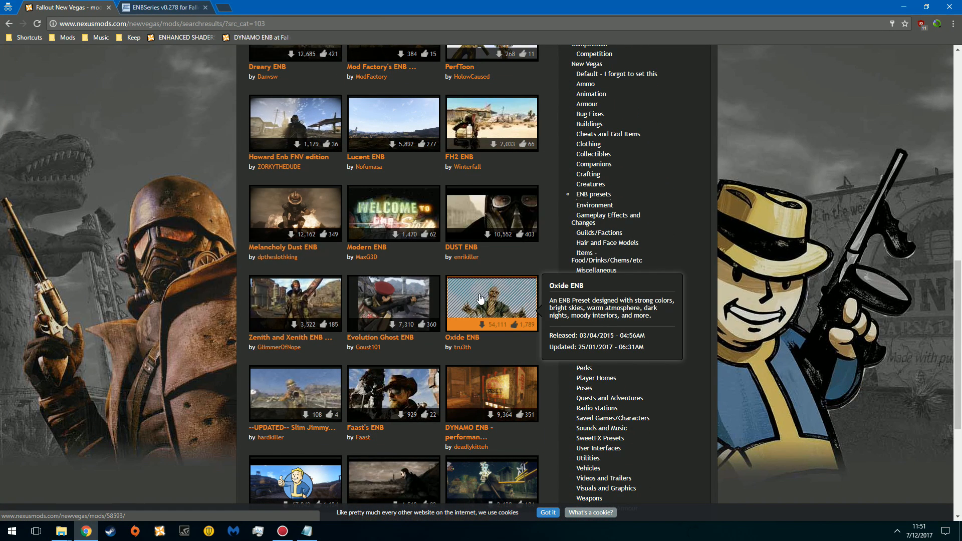
scroll(389, 134, up, 10)
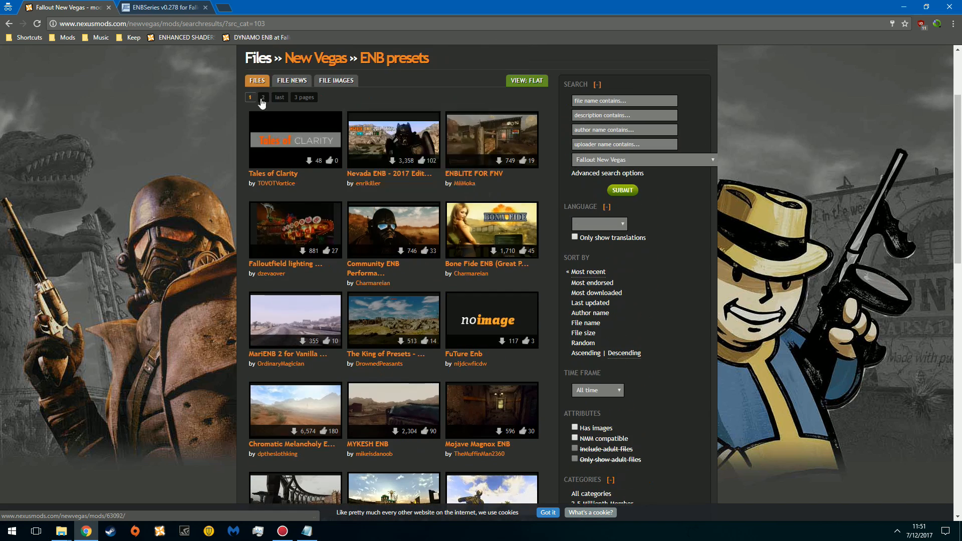
click(171, 6)
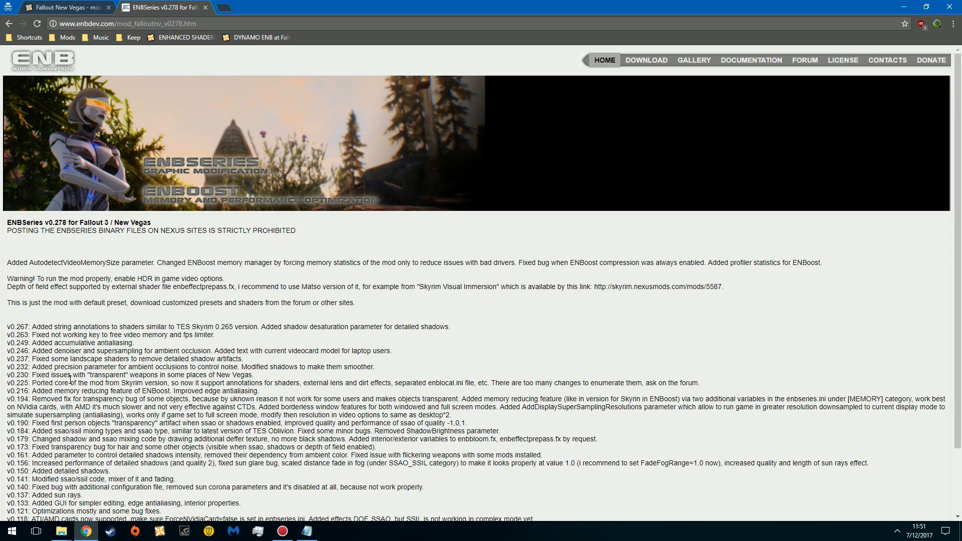
click(89, 7)
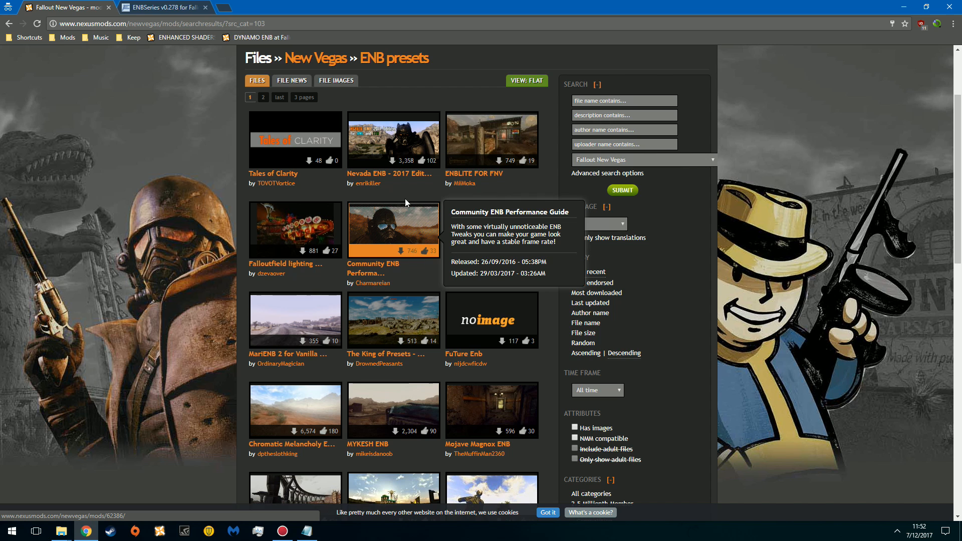
click(904, 6)
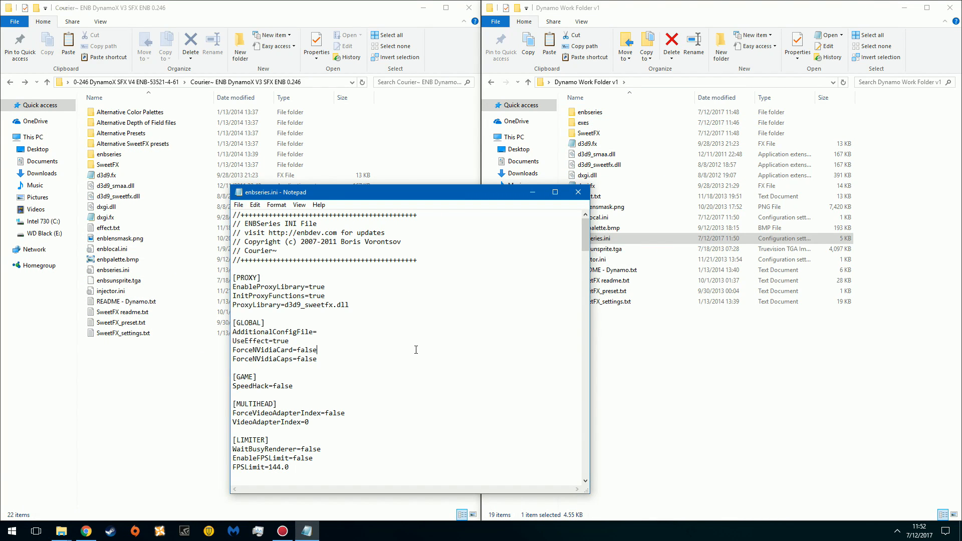
- Close enbseries.ini, change the preset value in the smaa section of the work folder's injector.ini, then save and close that file
click(579, 192)
click(708, 389)
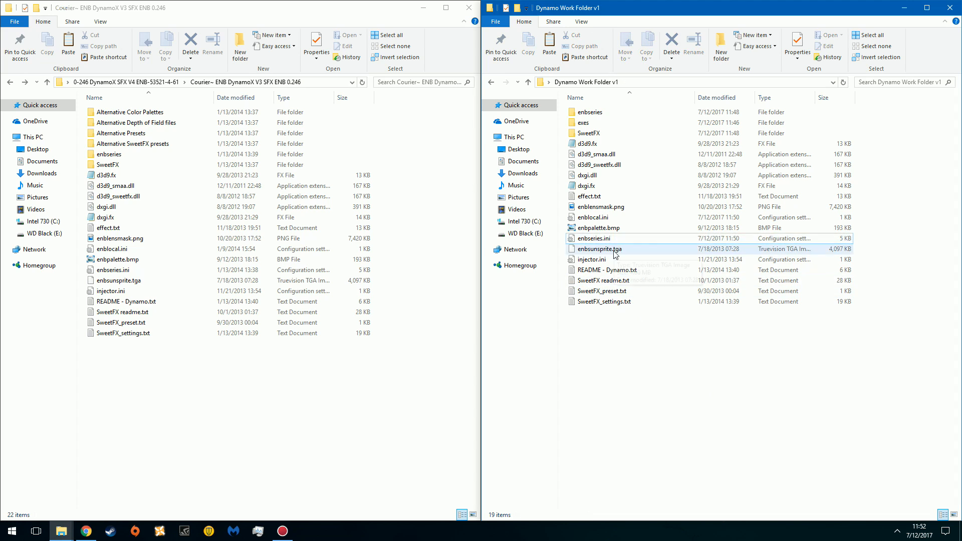
double_click(596, 260)
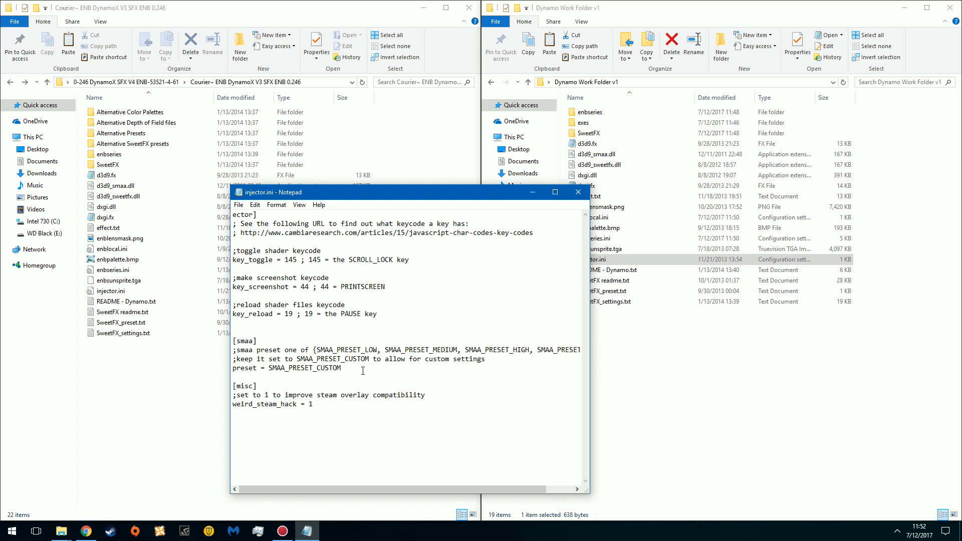
drag(362, 370, 321, 367)
text(U)
click(238, 205)
click(270, 241)
click(581, 194)
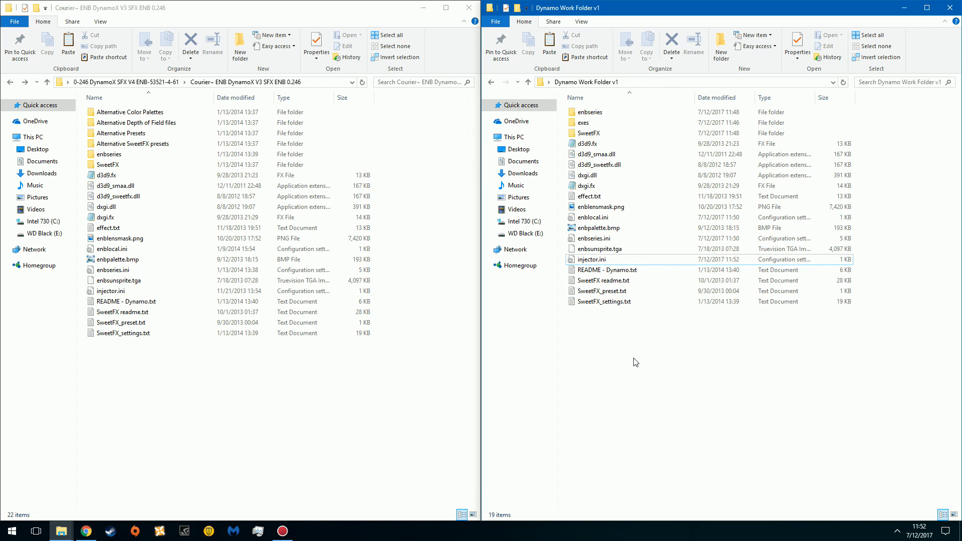
- Copy all files and folders in Dynamo Work Folder v1
drag(634, 360, 604, 113)
click(653, 344)
drag(645, 351, 601, 108)
right_click(609, 210)
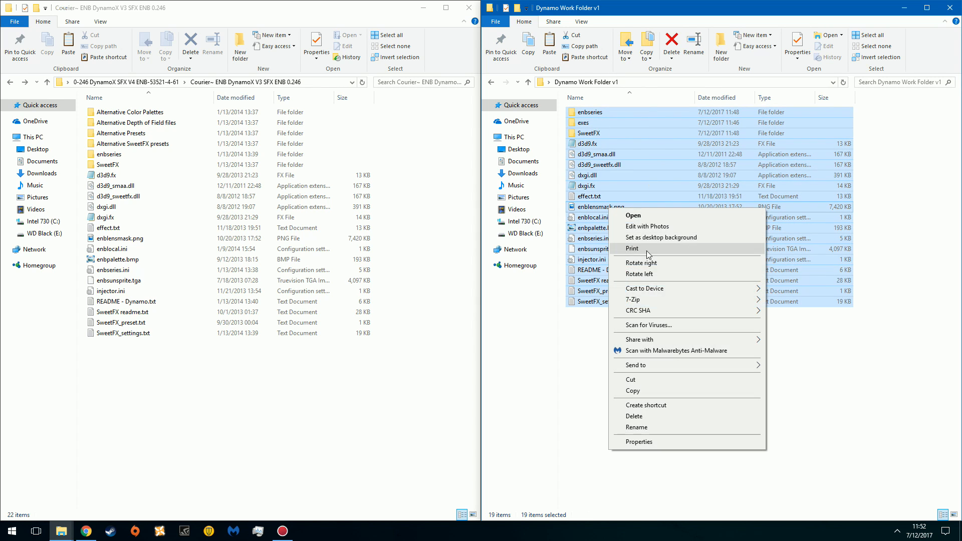
click(657, 392)
click(676, 396)
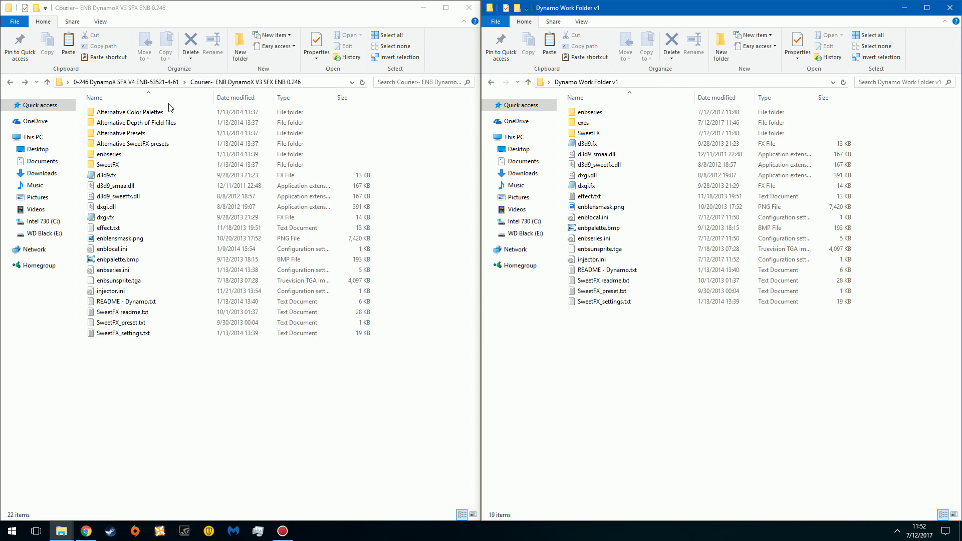
- Open the game folder on drive E: under Program Files (x86)\Steam\steamapps\common\Fallout New Vegas
click(48, 234)
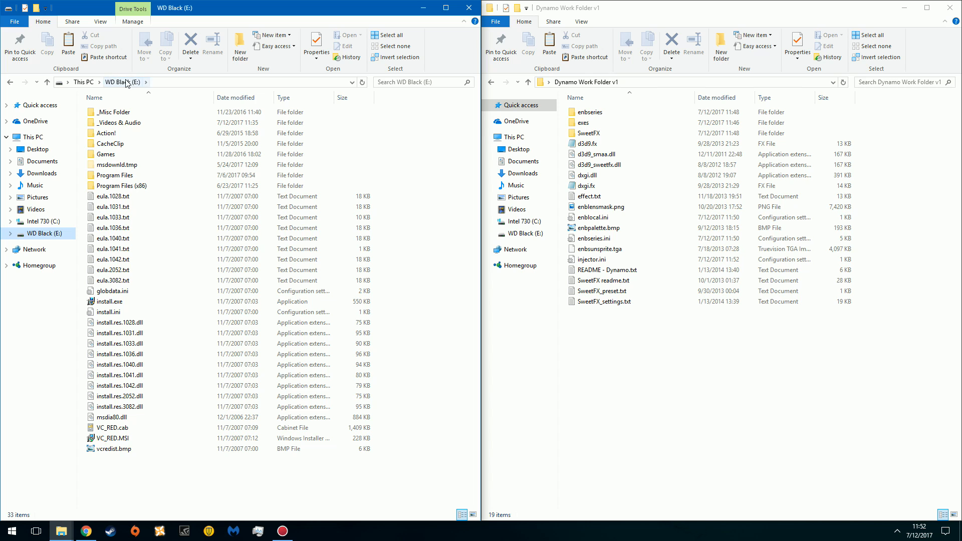
double_click(134, 186)
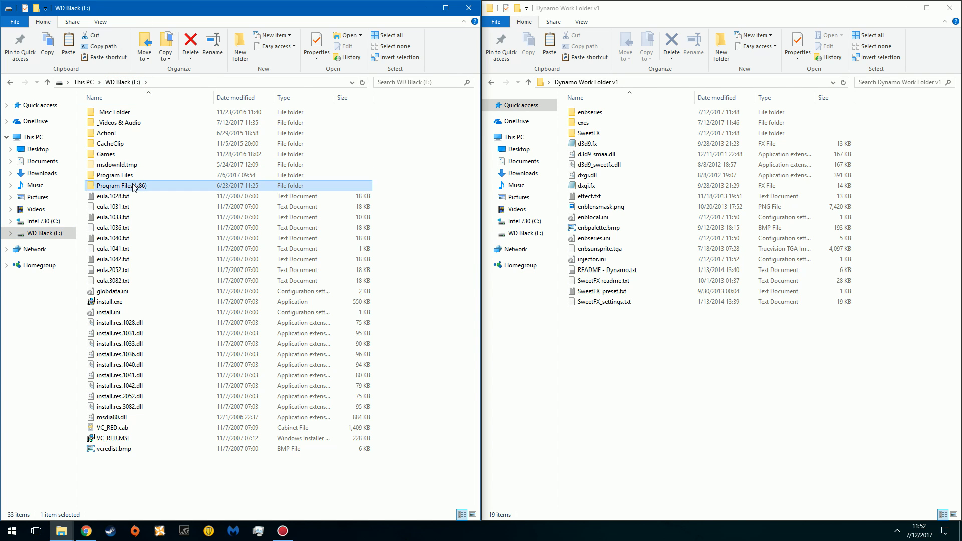
double_click(117, 207)
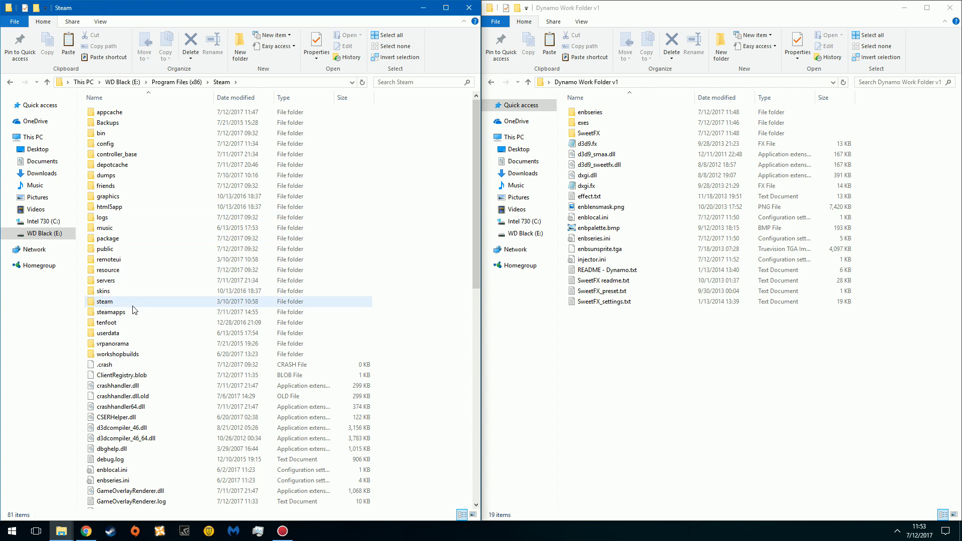
double_click(119, 312)
double_click(123, 113)
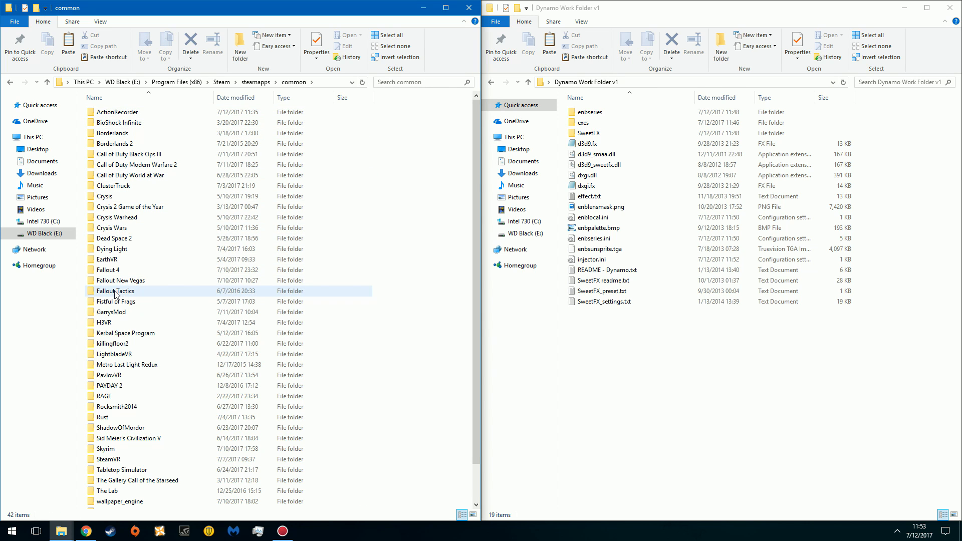
double_click(145, 281)
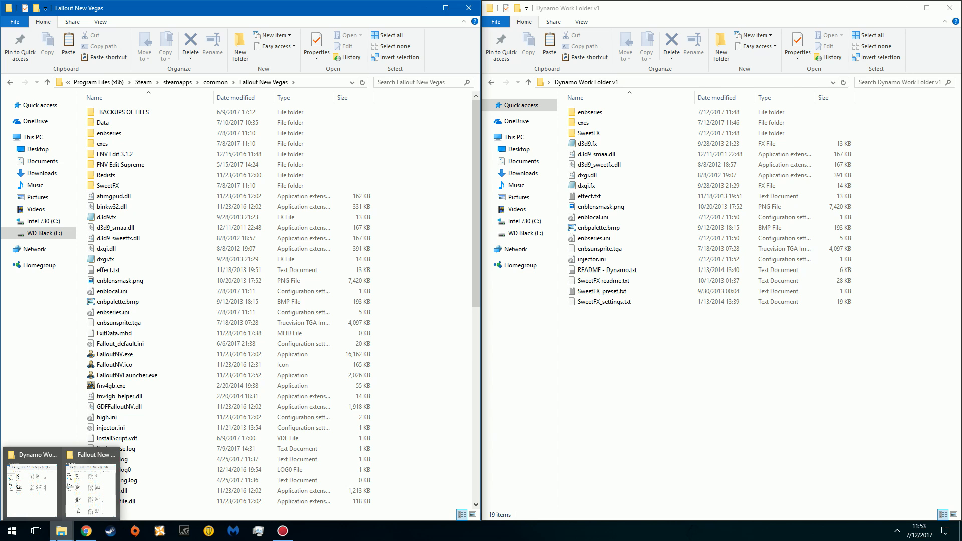
- View the Dynamo ENB (.278 Wrapper) backup folder under Mod Resources\ENBs in a separate File Explorer window, then close that window
right_click(61, 531)
click(30, 474)
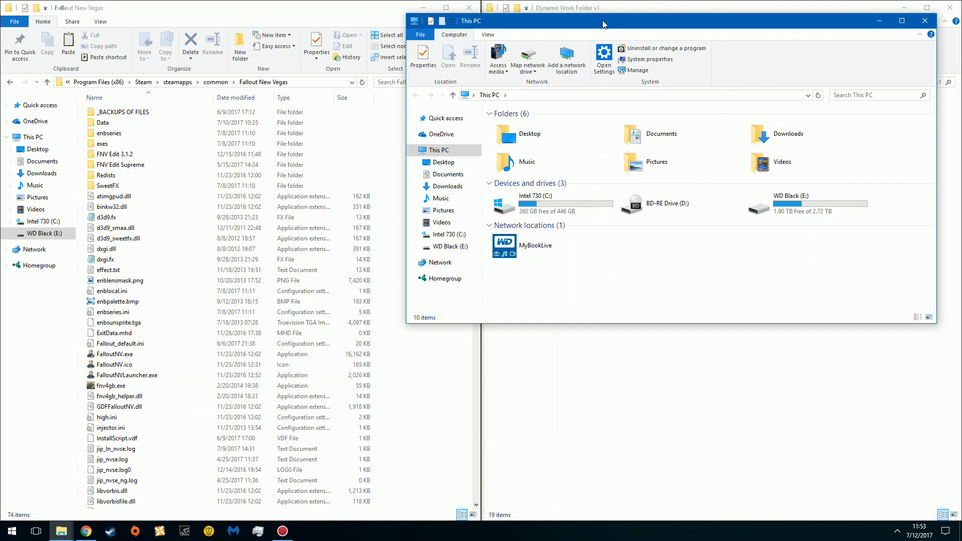
drag(601, 28, 581, 93)
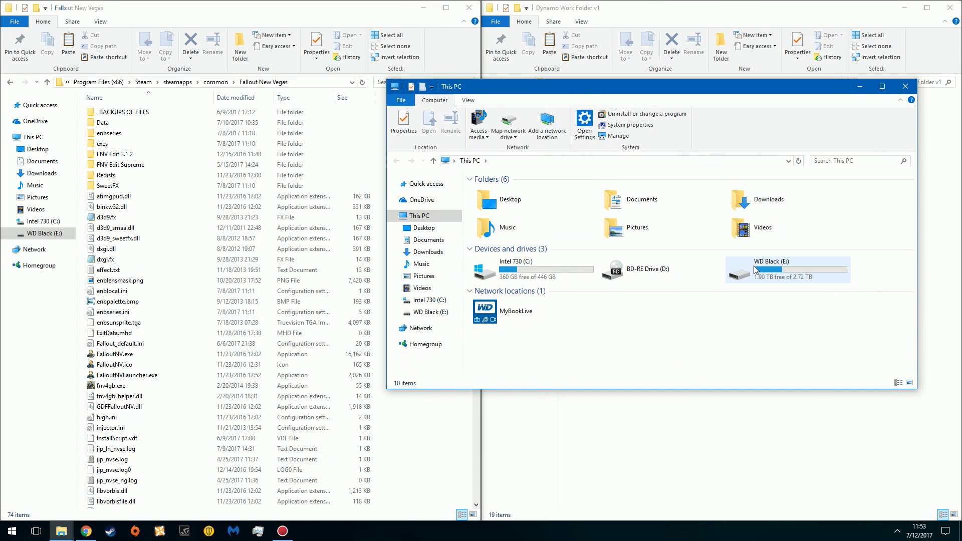
double_click(510, 205)
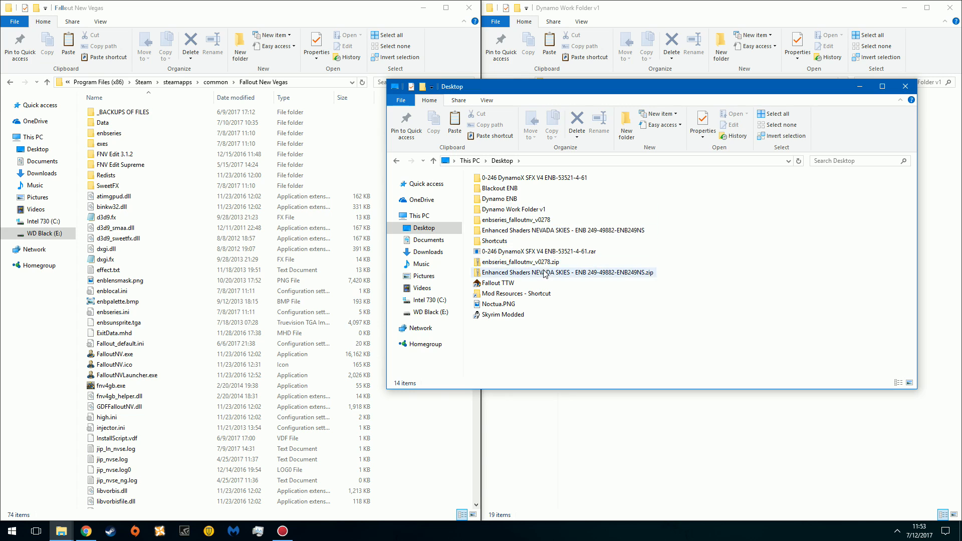
double_click(505, 295)
double_click(490, 191)
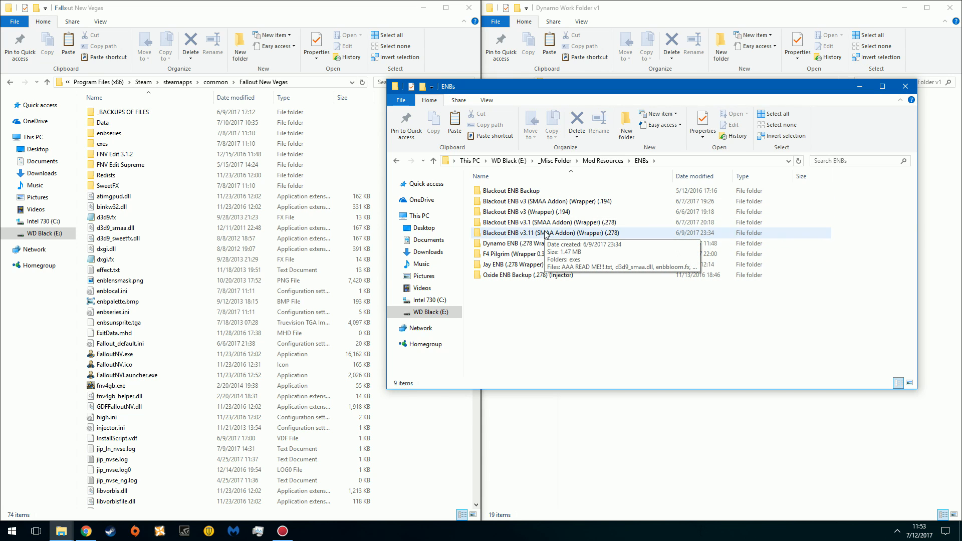
double_click(509, 243)
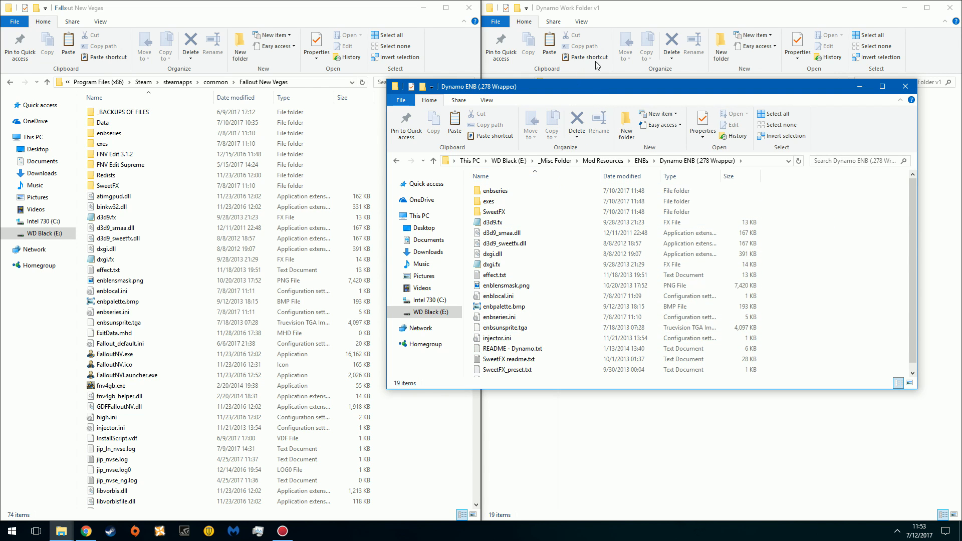
drag(590, 90, 511, 135)
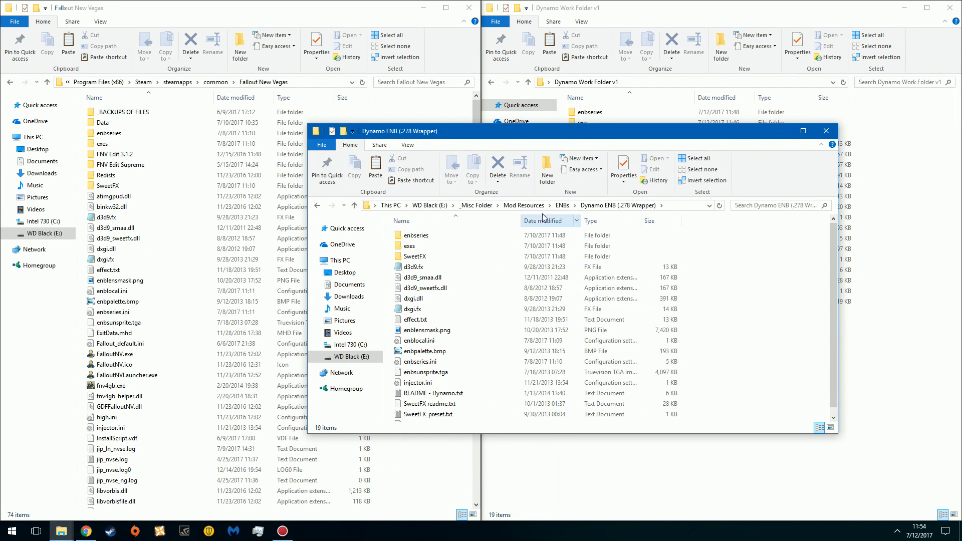
click(825, 130)
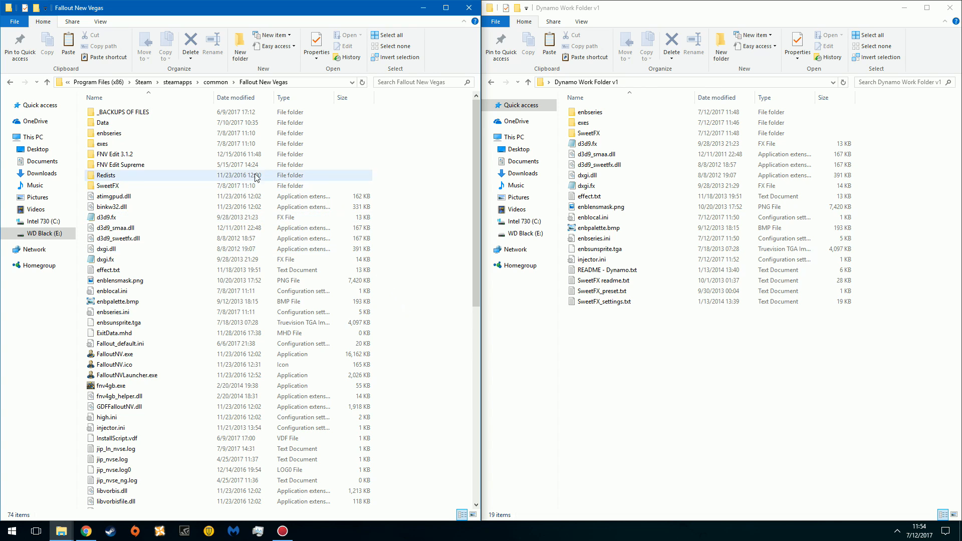
- Delete d3d9.dll from the exes folder inside Fallout New Vegas and return to the game folder
double_click(133, 145)
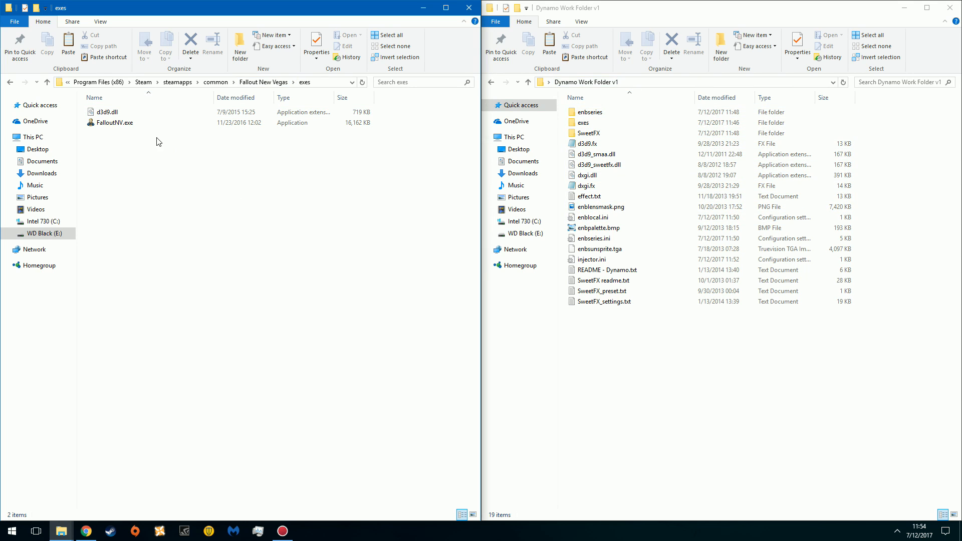
click(140, 114)
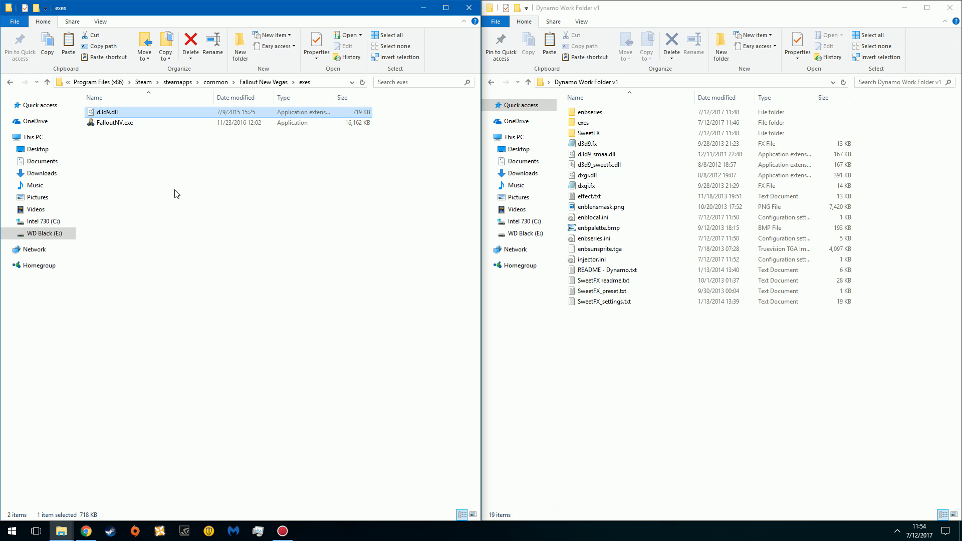
key(Delete)
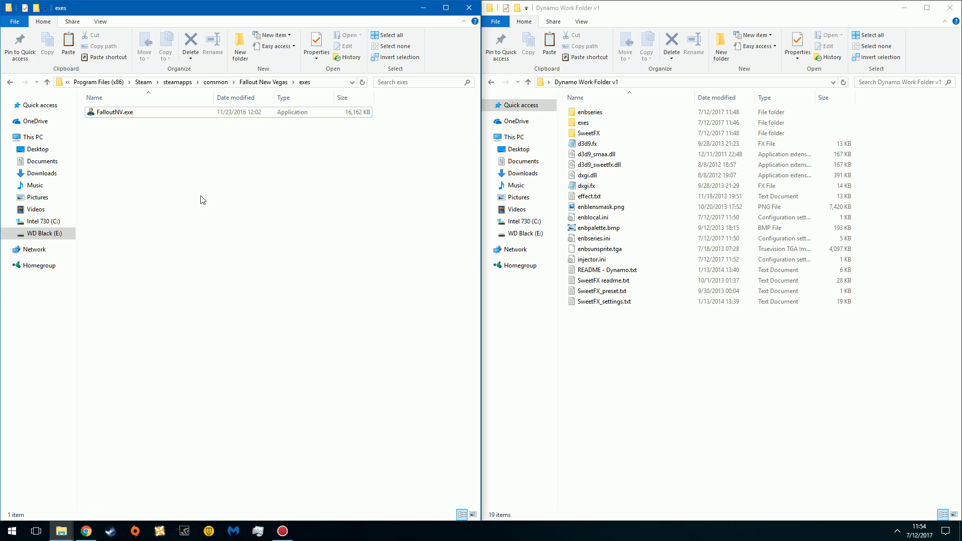
click(263, 82)
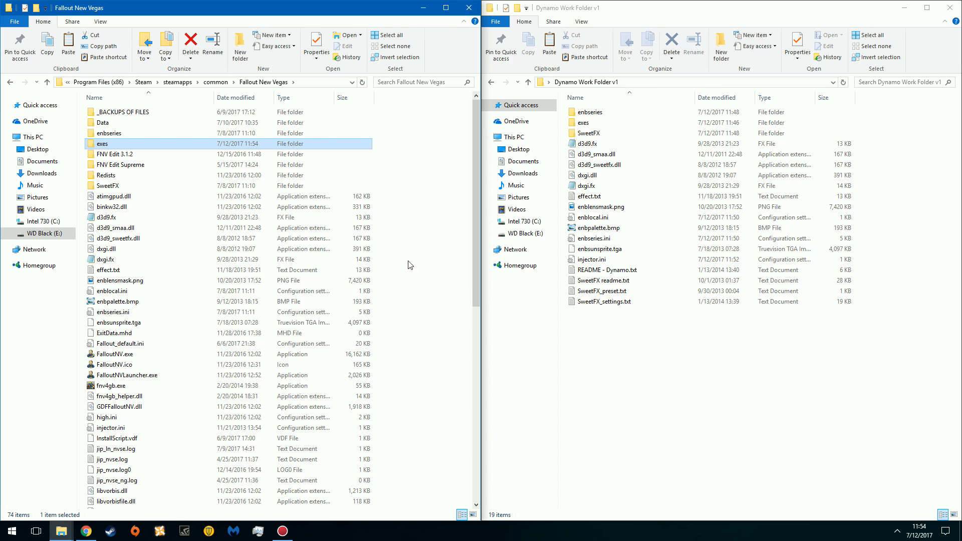
- Delete the old enbseries and SweetFX folders and every loose file matching one in Dynamo Work Folder v1 from the Fallout New Vegas folder, keeping exes
click(124, 136)
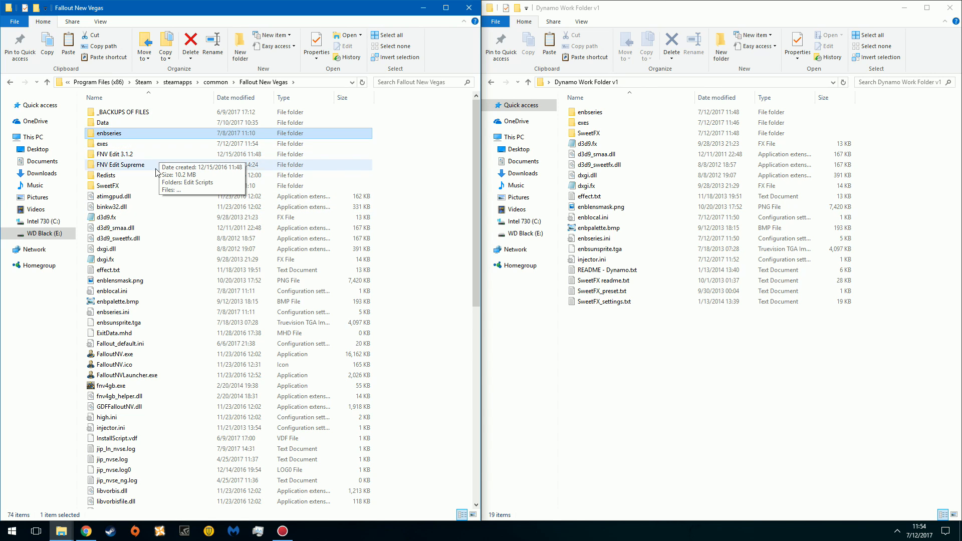
ctrl+click(125, 186)
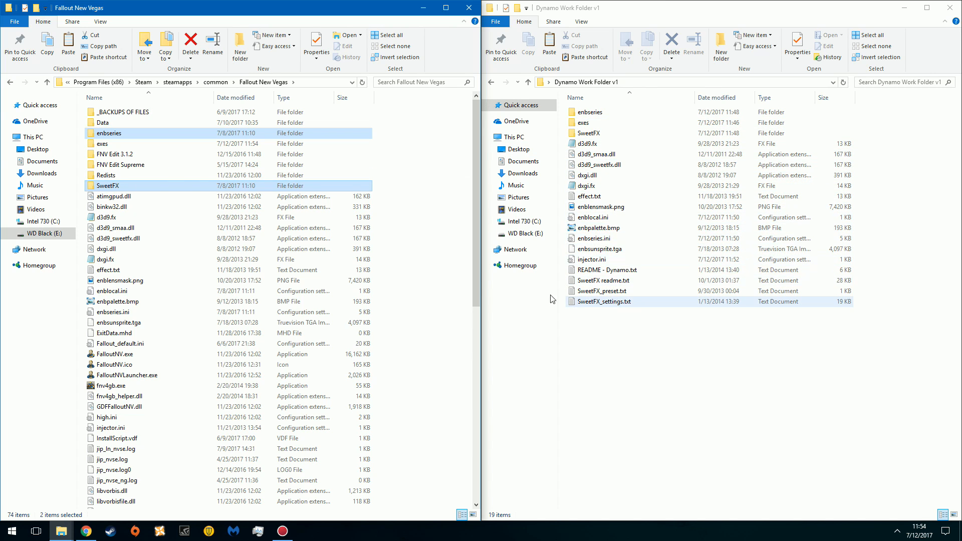
ctrl+click(126, 229)
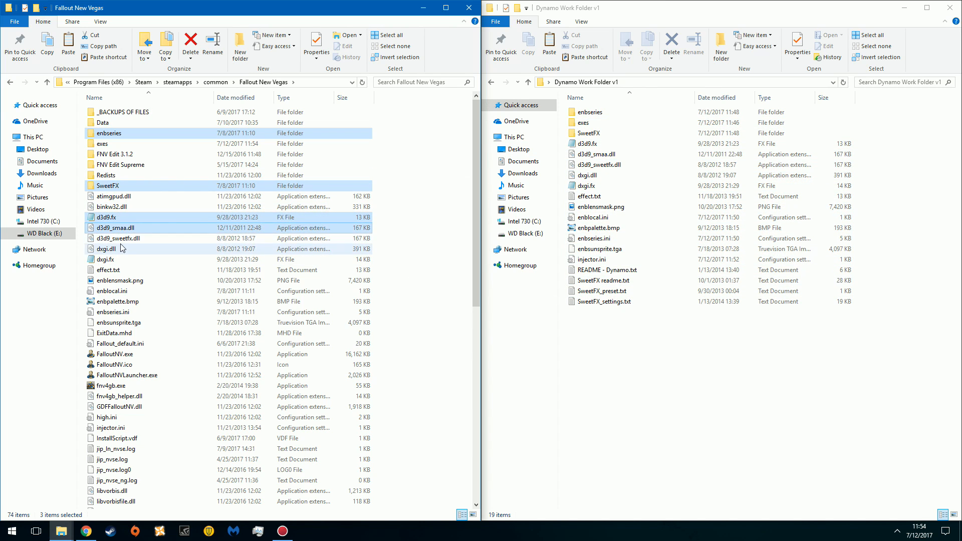
ctrl+click(120, 240)
ctrl+click(116, 250)
ctrl+click(111, 260)
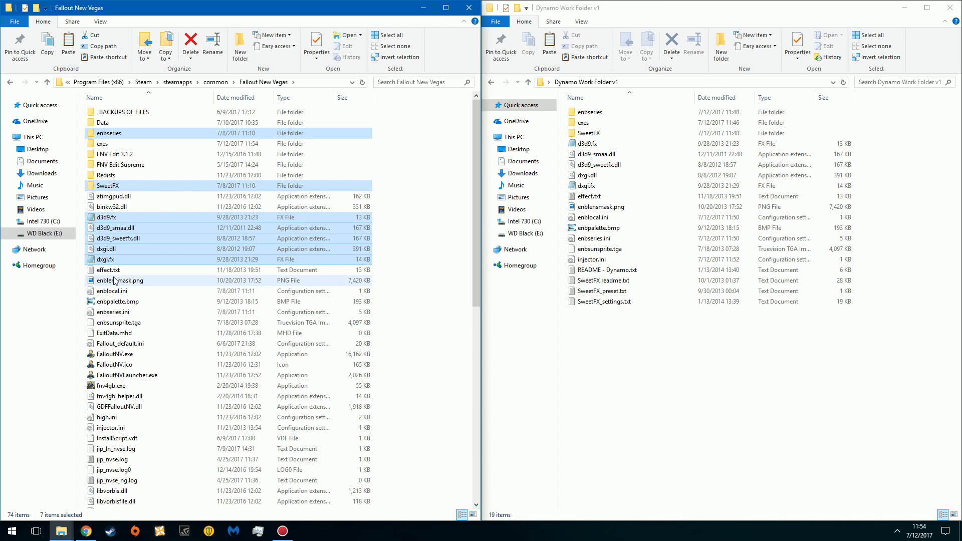
ctrl+click(114, 271)
ctrl+click(113, 280)
ctrl+click(112, 291)
ctrl+click(112, 302)
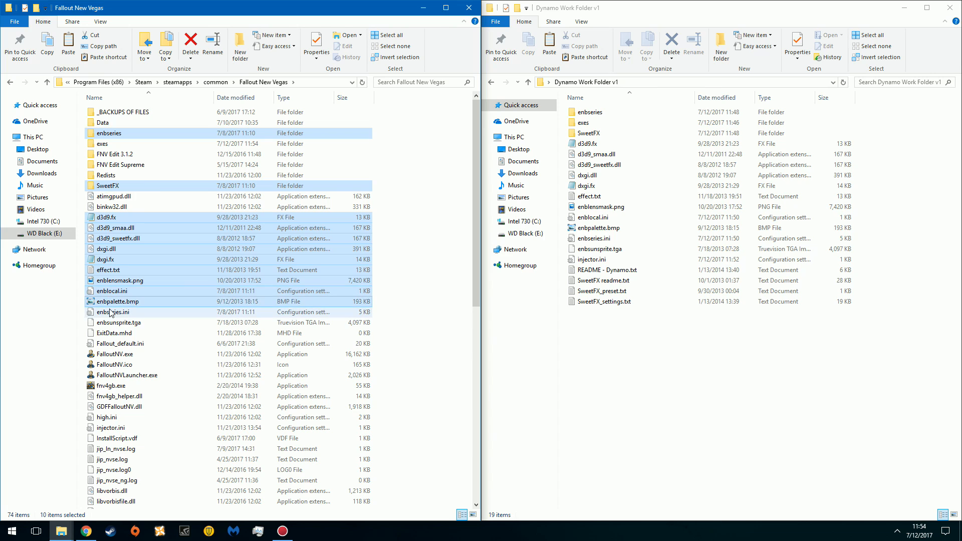
ctrl+click(111, 312)
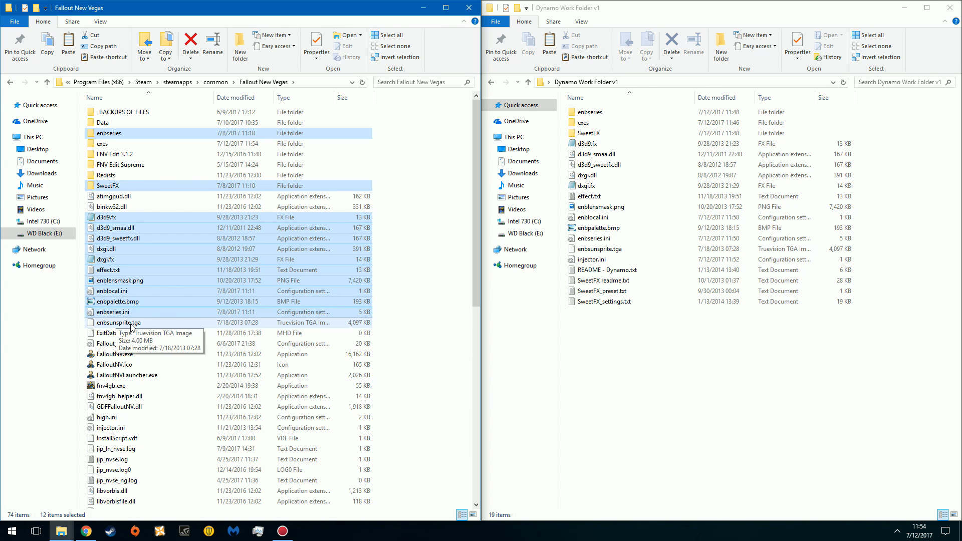
ctrl+click(132, 323)
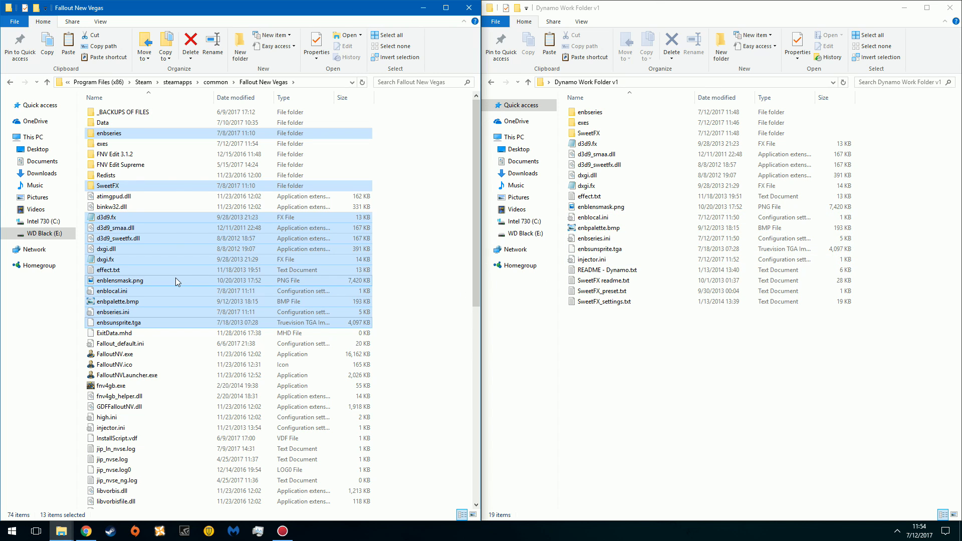
scroll(177, 281, down, 2)
ctrl+click(128, 355)
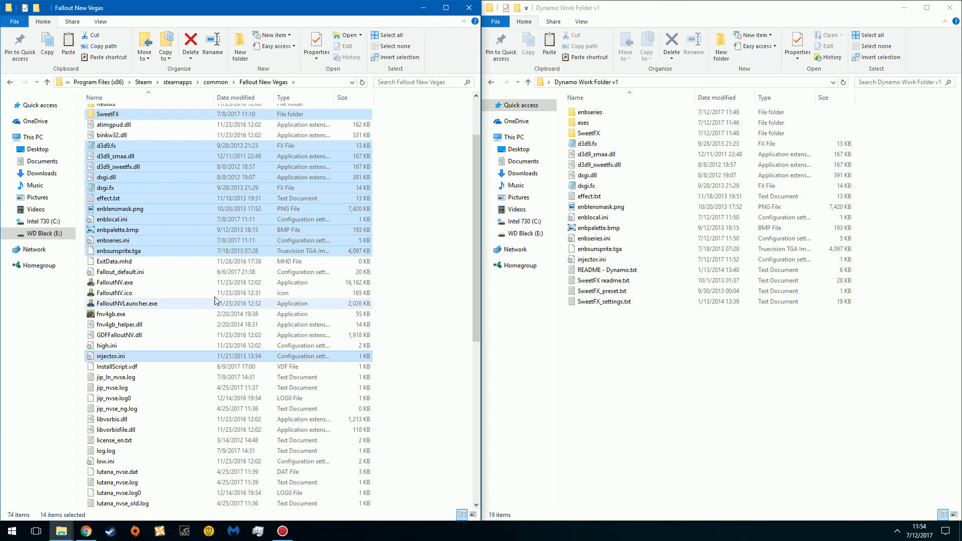
scroll(223, 295, down, 4)
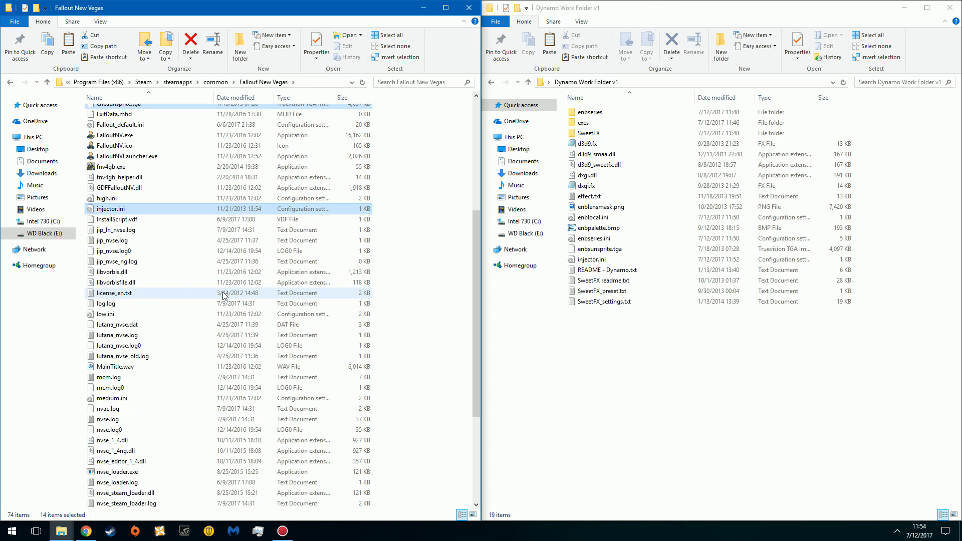
scroll(195, 300, down, 5)
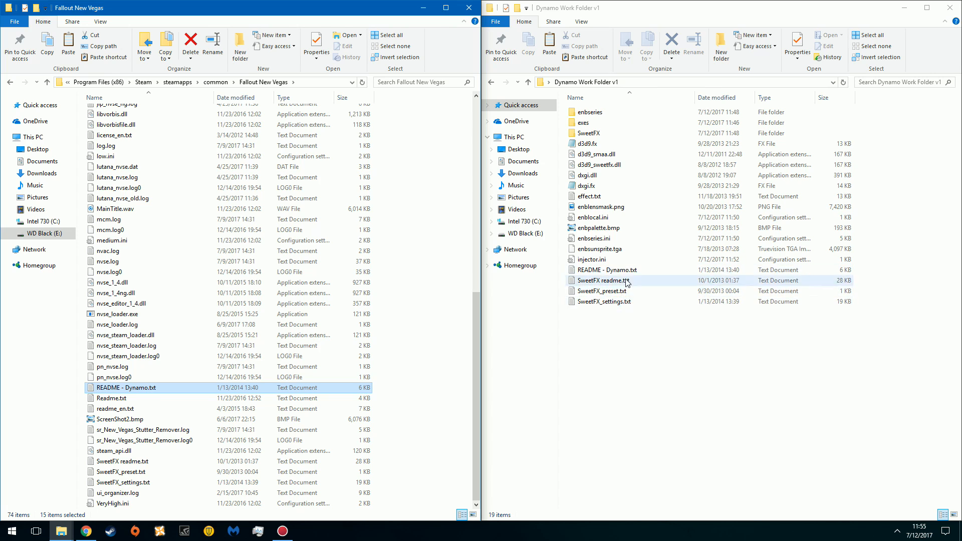
ctrl+click(120, 461)
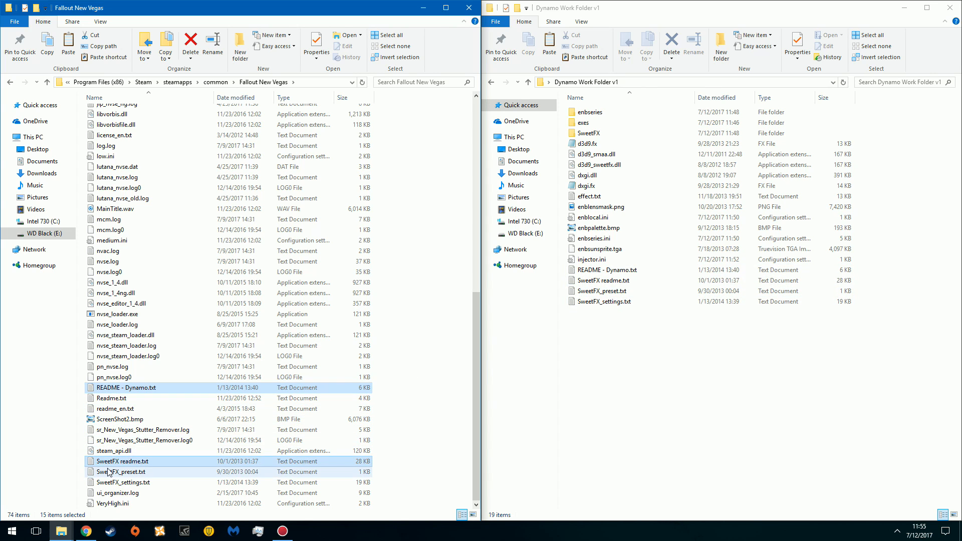
ctrl+click(112, 471)
ctrl+click(111, 482)
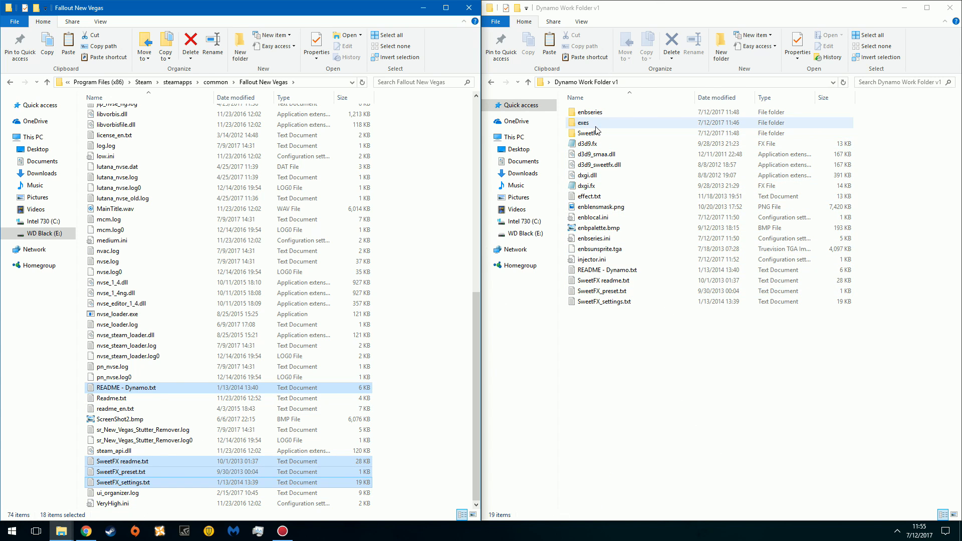
scroll(215, 208, up, 12)
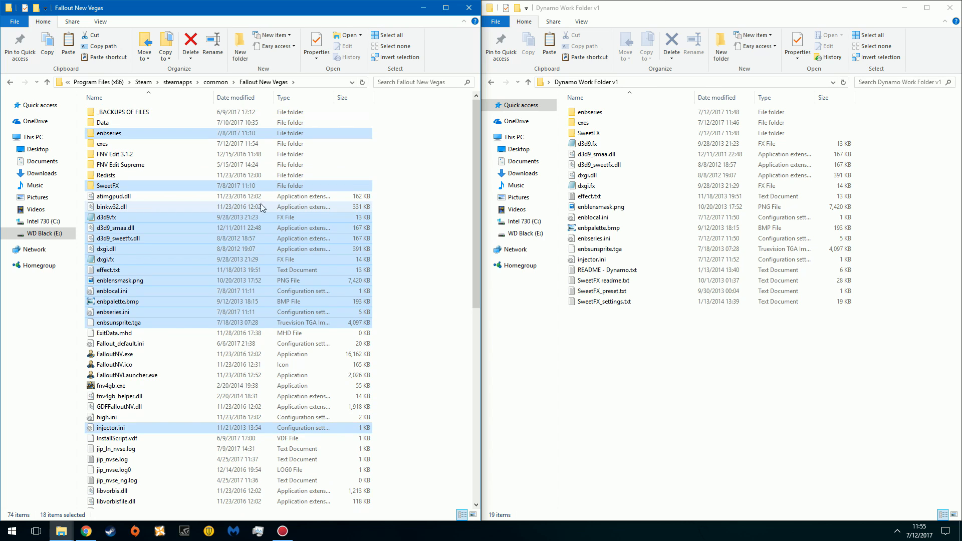
key(Delete)
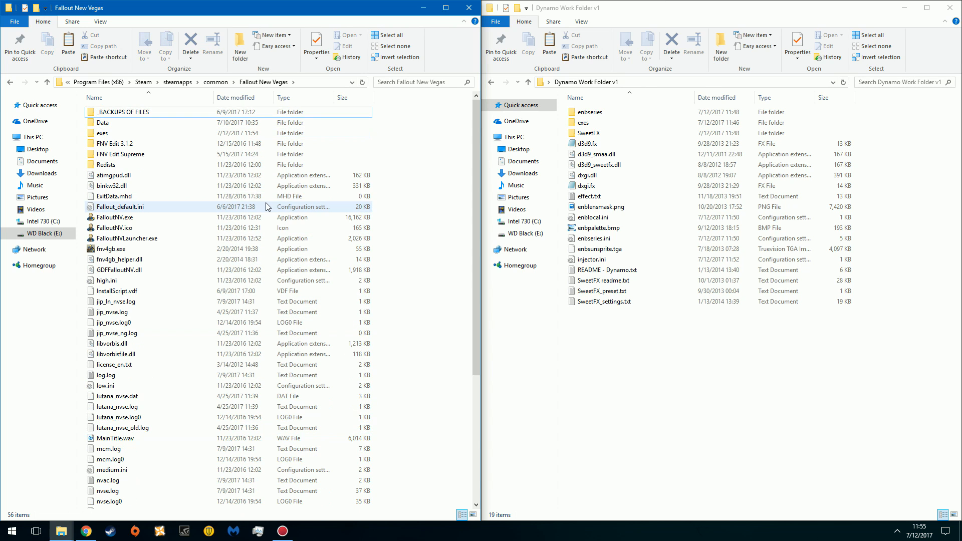
- View the contents of the exes folder inside Fallout New Vegas and return to the game folder
double_click(116, 133)
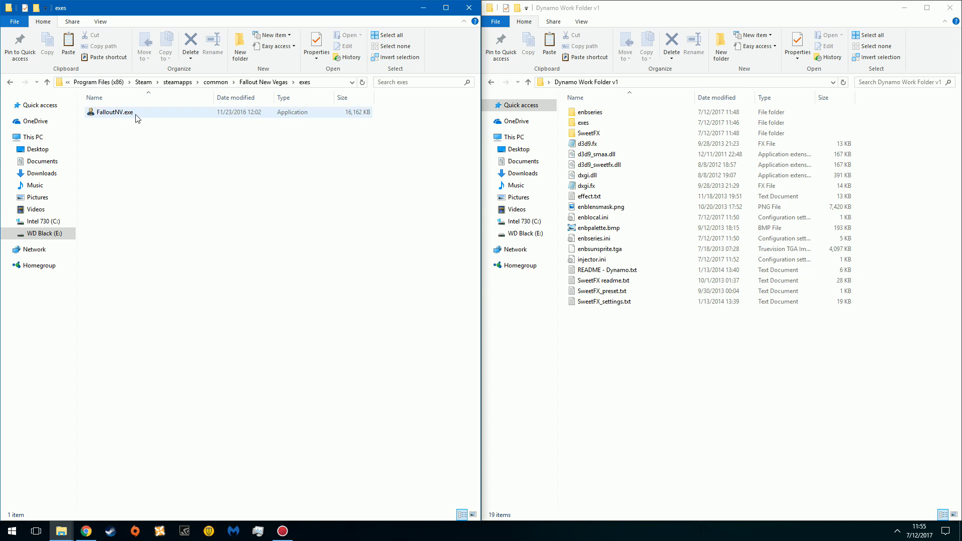
click(11, 83)
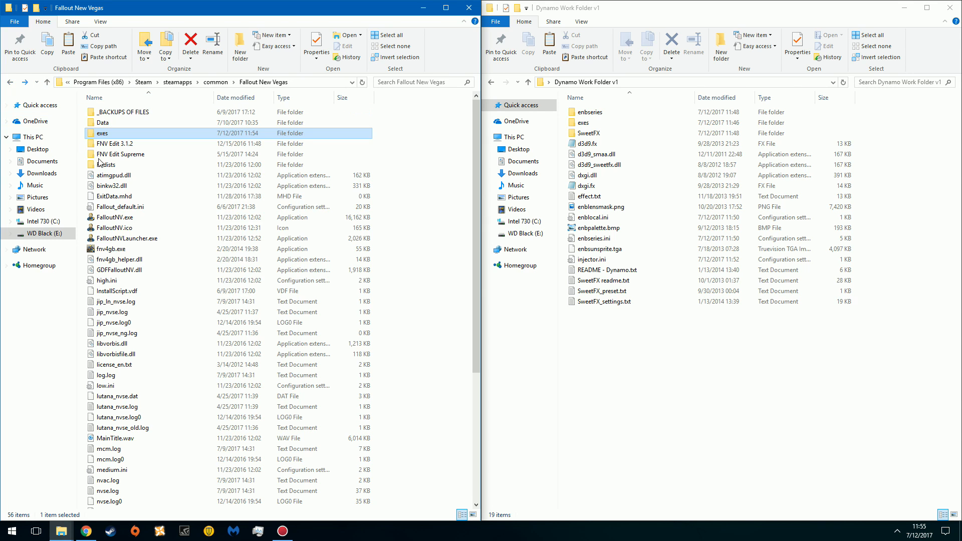
click(422, 248)
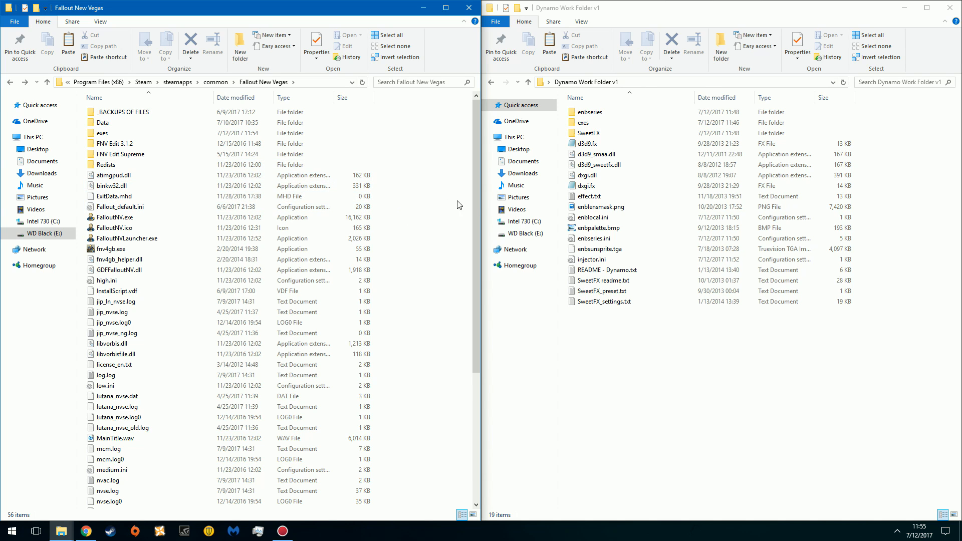
- Copy all files and folders from Dynamo Work Folder v1 into the Fallout New Vegas game folder
drag(637, 362, 589, 111)
right_click(626, 194)
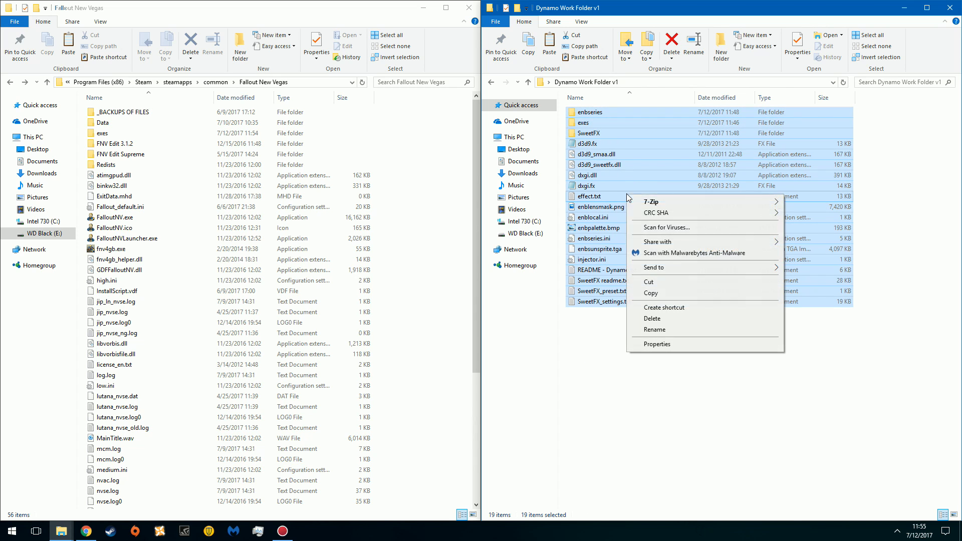
click(670, 293)
click(395, 157)
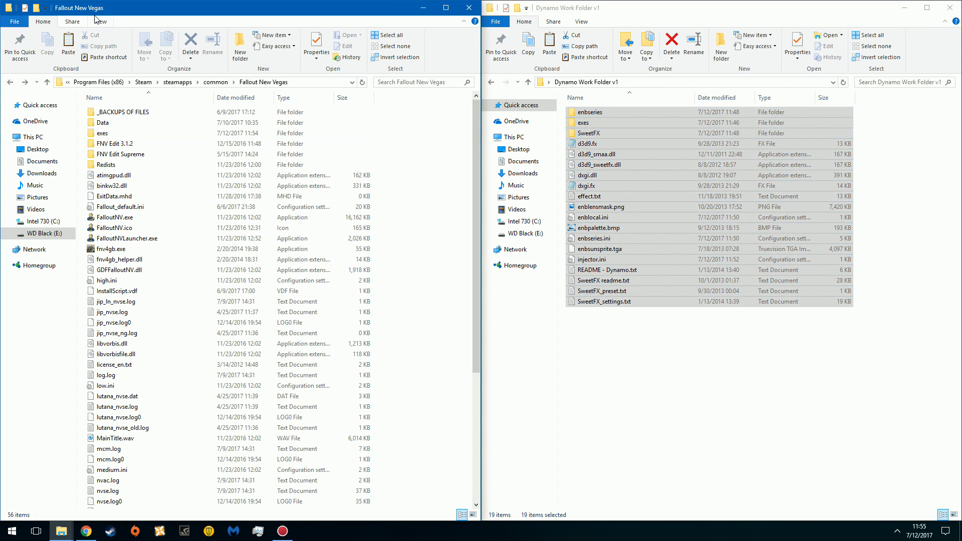
click(69, 47)
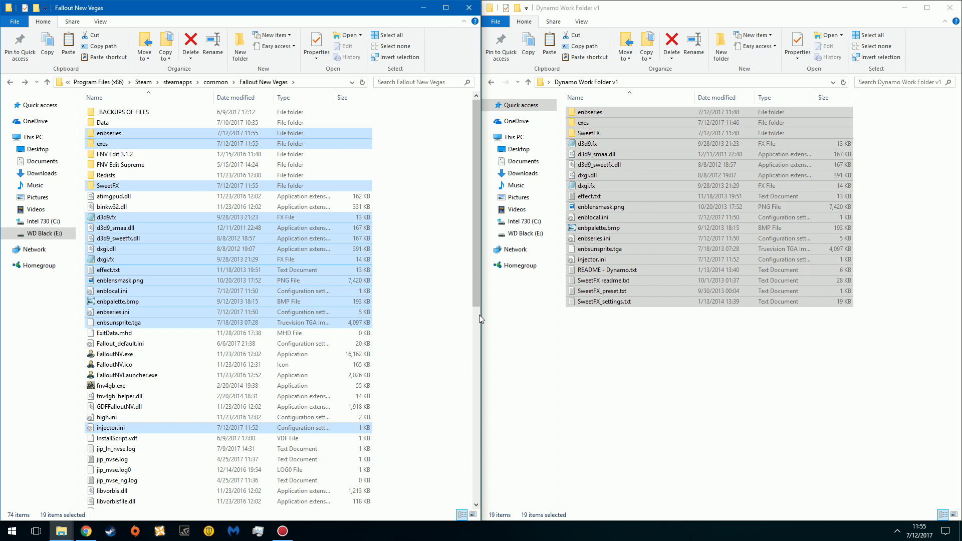
- Delete the pasted ENB items from the game folder and restore the exes folder from the Recycle Bin
key(Delete)
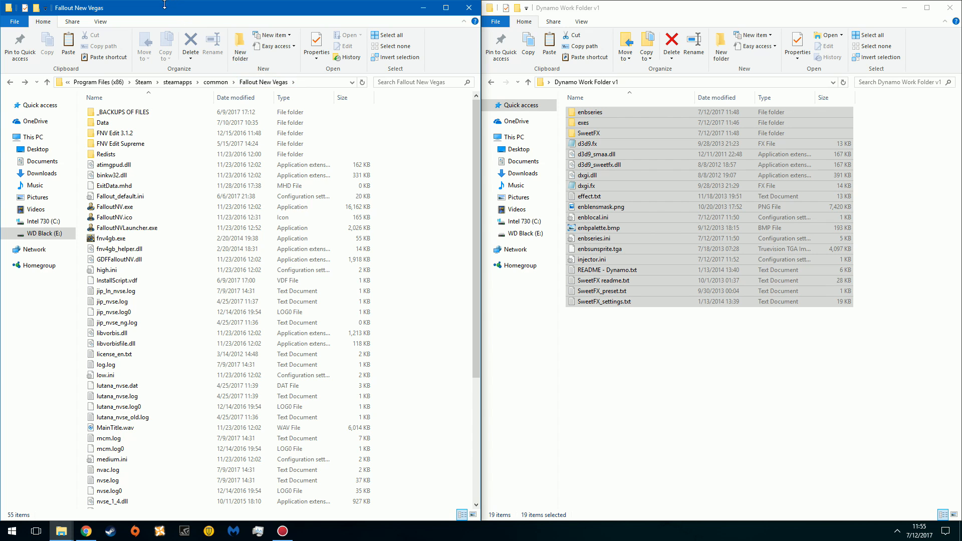
drag(164, 5, 486, 66)
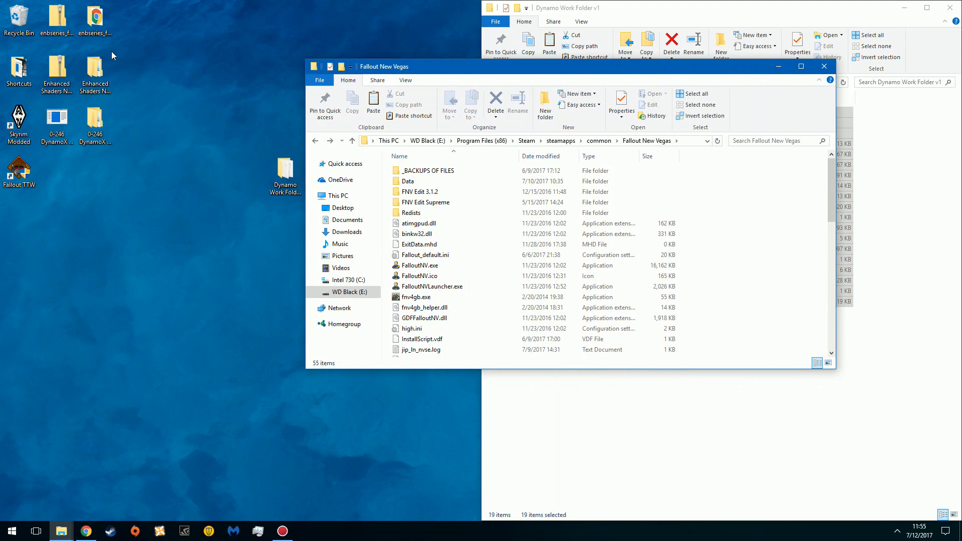
double_click(15, 22)
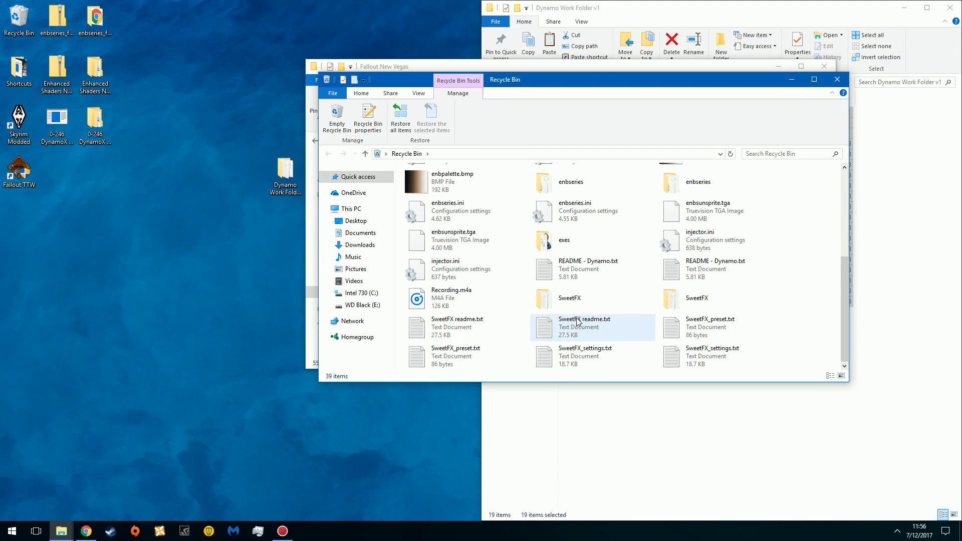
right_click(599, 246)
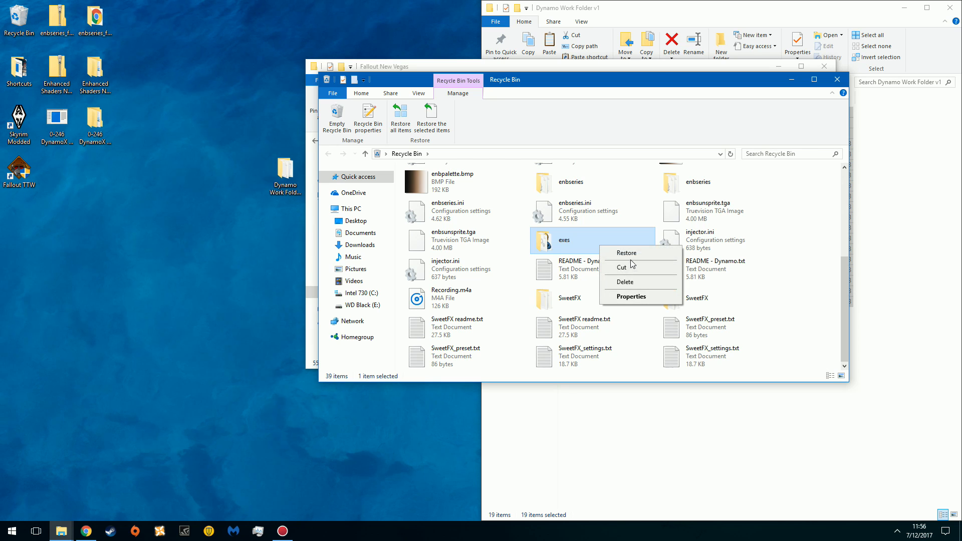
click(626, 253)
click(837, 79)
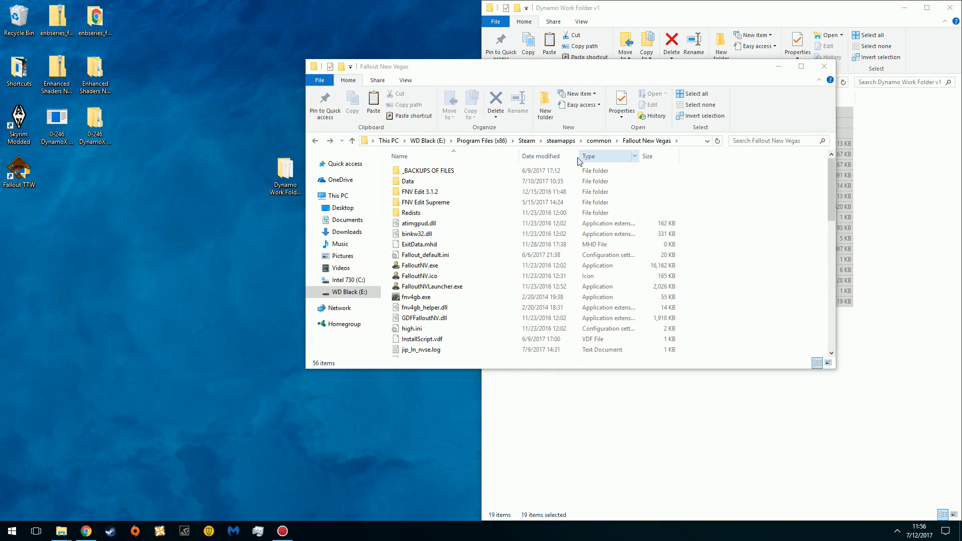
drag(461, 71, 2, 100)
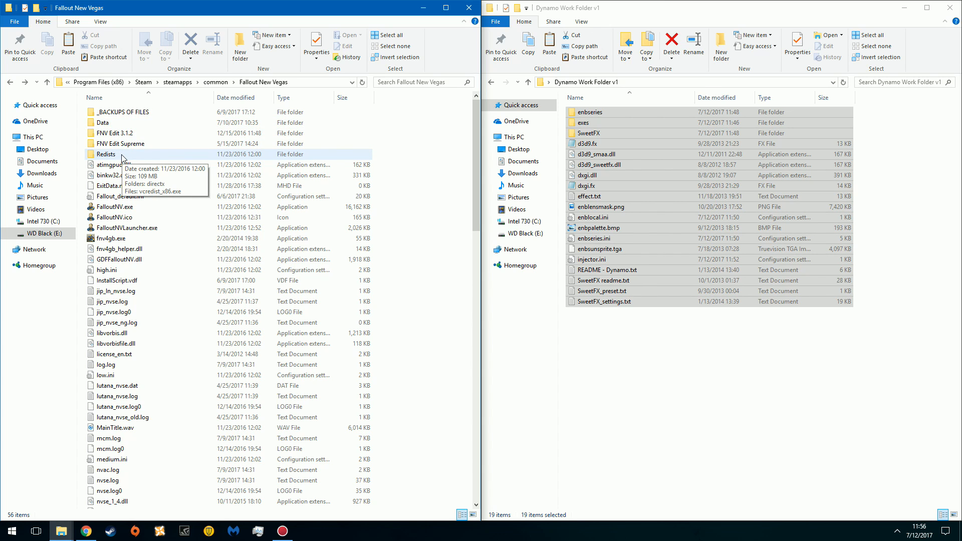
- Open the exes folder inside Dynamo Work Folder v1 to view its contents
click(612, 353)
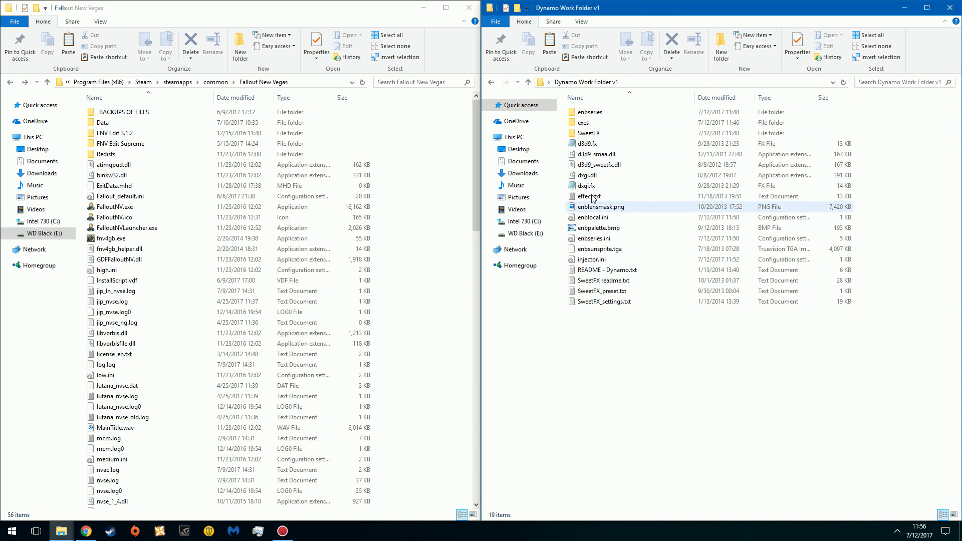
double_click(585, 123)
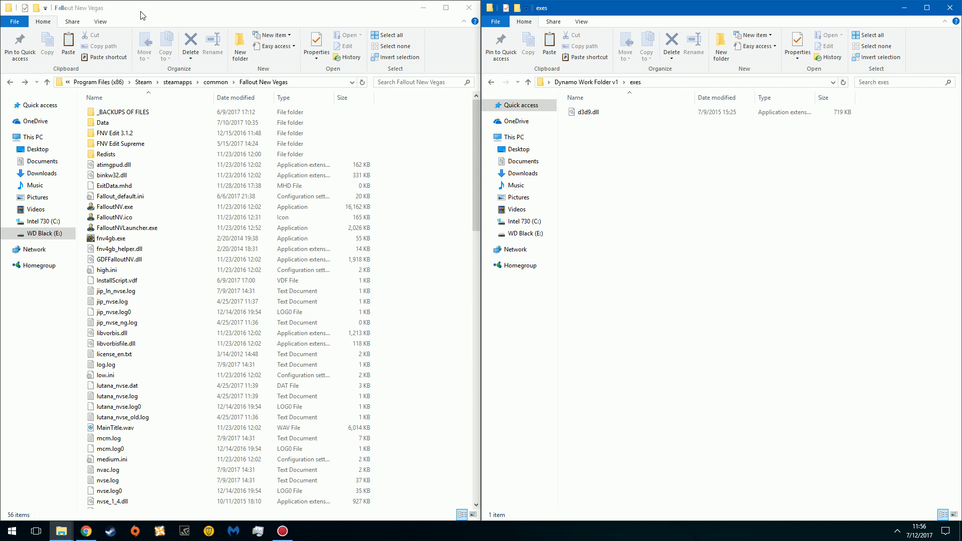
- Look through the deleted ENB files in the Recycle Bin and locate the exes folder in the Fallout New Vegas folder
drag(140, 15, 521, 97)
double_click(19, 17)
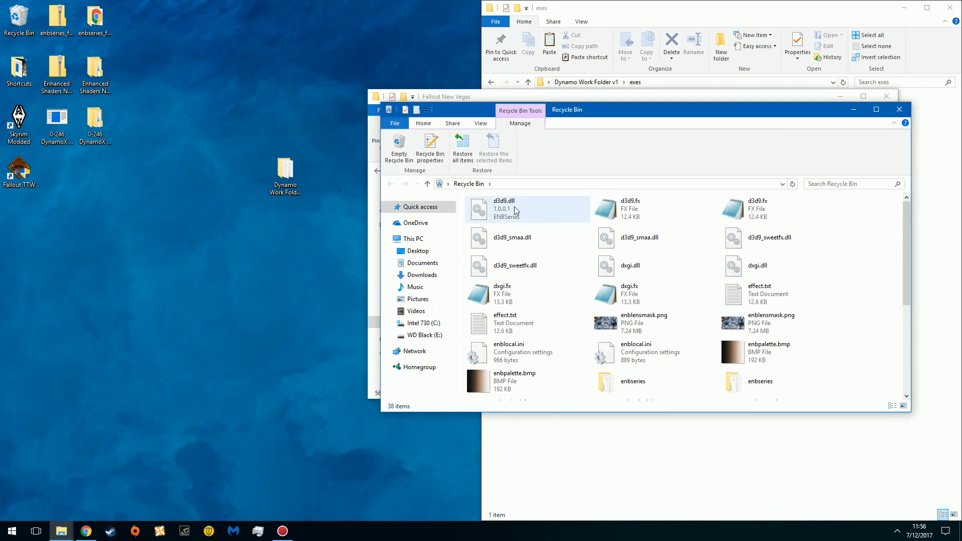
scroll(575, 290, down, 5)
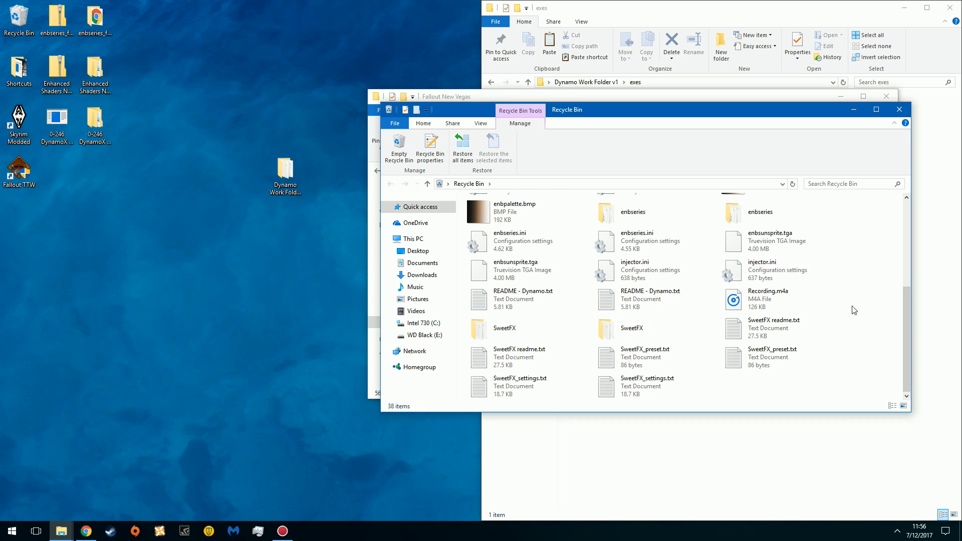
drag(906, 336, 901, 244)
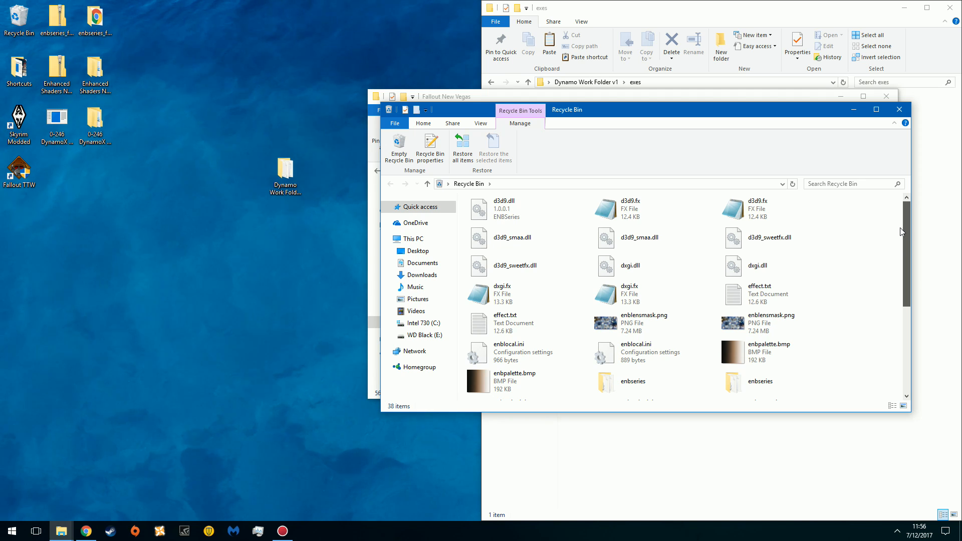
mouse_move(902, 231)
mouse_down()
mouse_move(928, 352)
mouse_move(907, 233)
mouse_up()
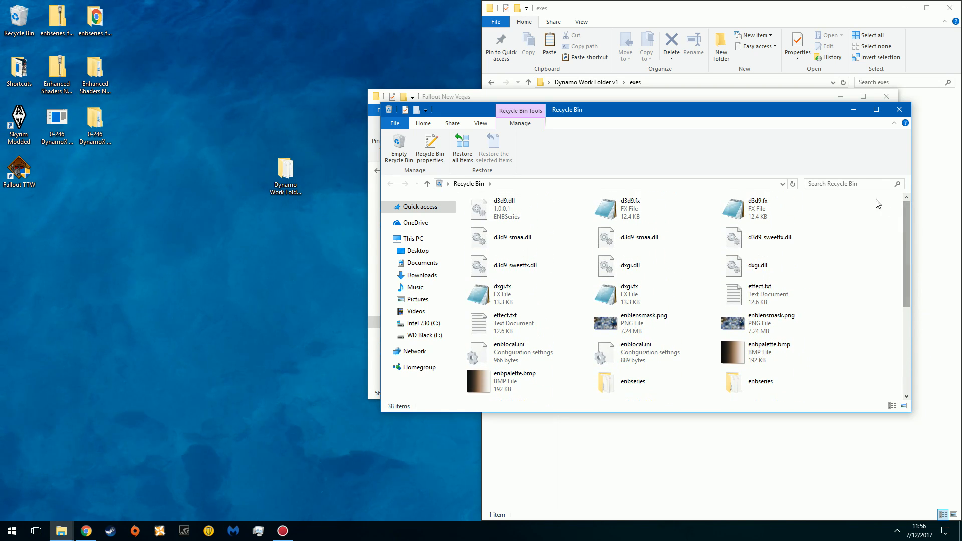
click(899, 109)
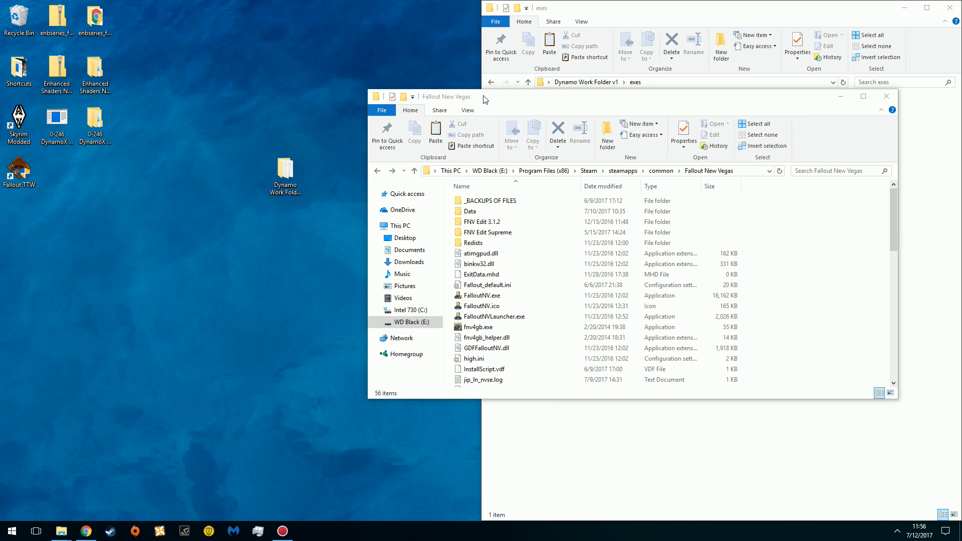
drag(484, 99, 1, 84)
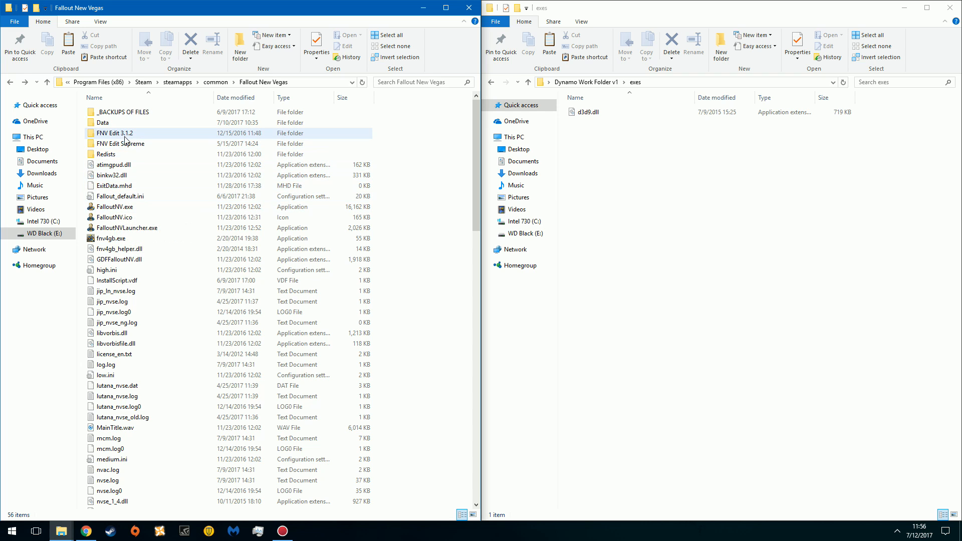
scroll(384, 261, down, 6)
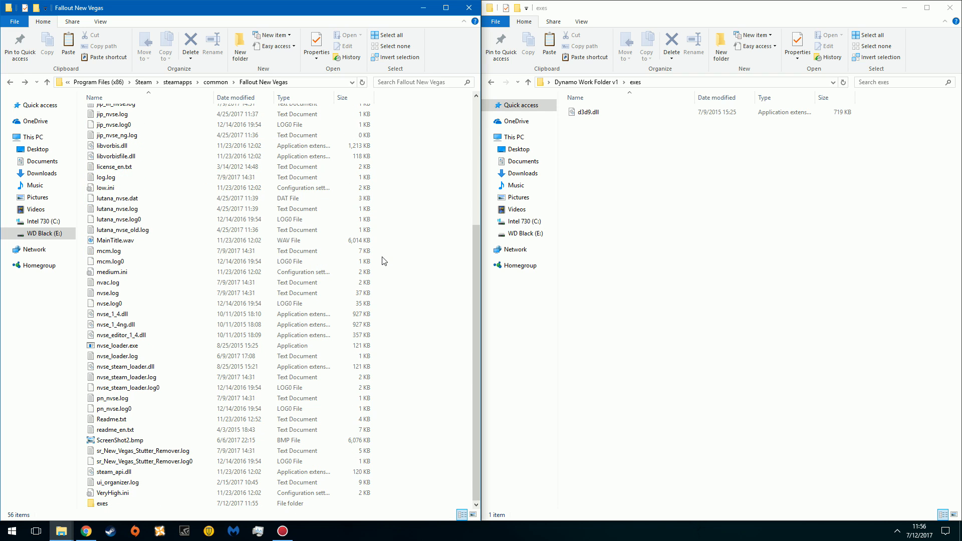
- Delete d3d9.dll from the exes folder inside the Fallout New Vegas game folder and return to the refreshed game folder
double_click(102, 504)
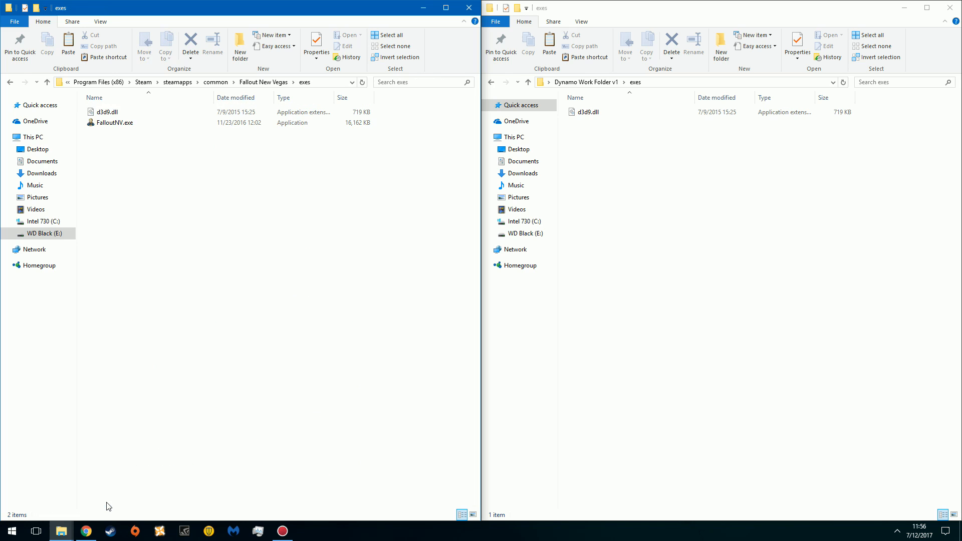
click(110, 113)
key(Delete)
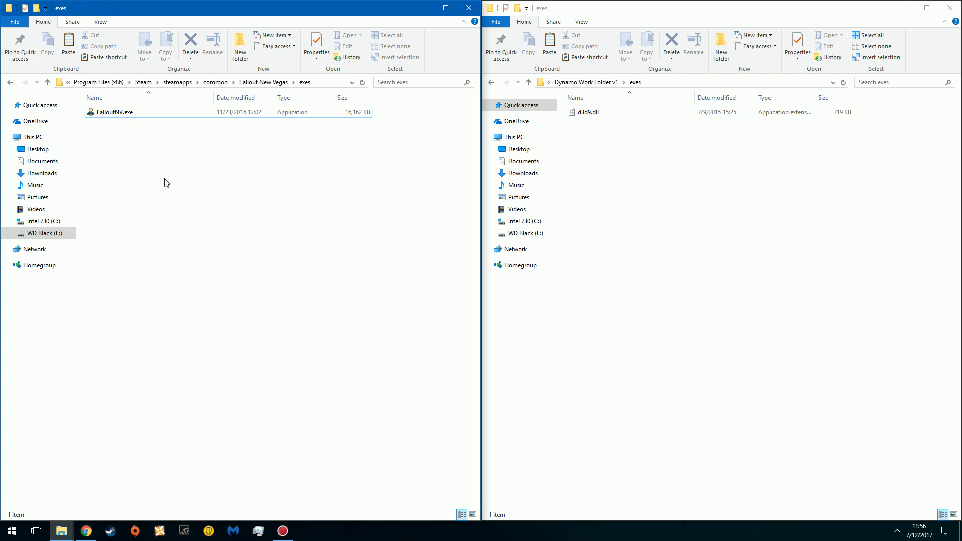
click(11, 82)
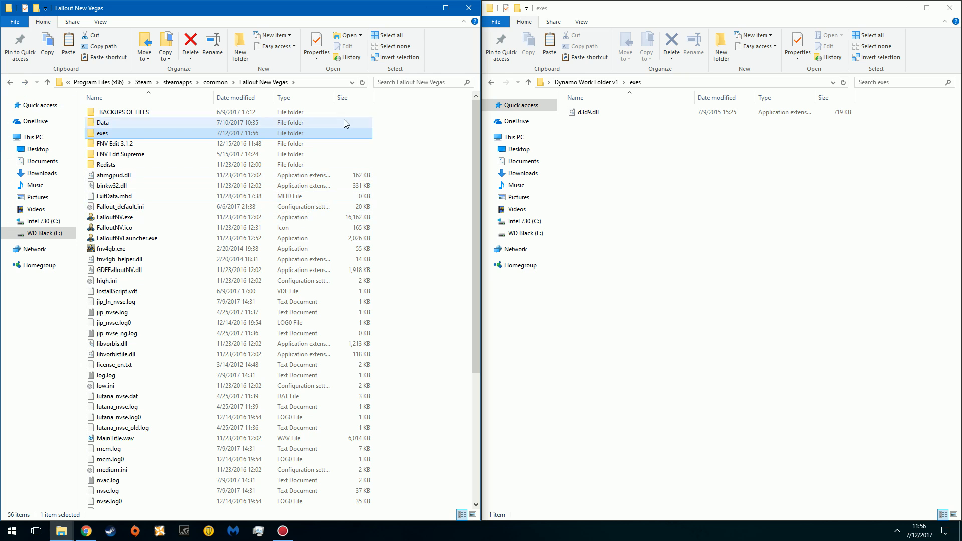
click(361, 82)
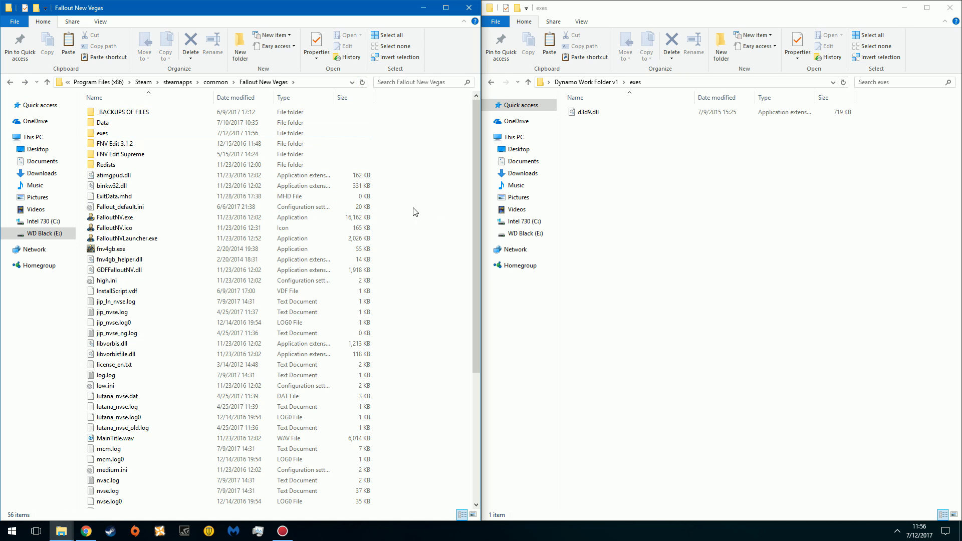
- Check the Fallout New Vegas game folder and its exes folder for leftover ENB files
scroll(227, 188, down, 6)
scroll(236, 242, up, 6)
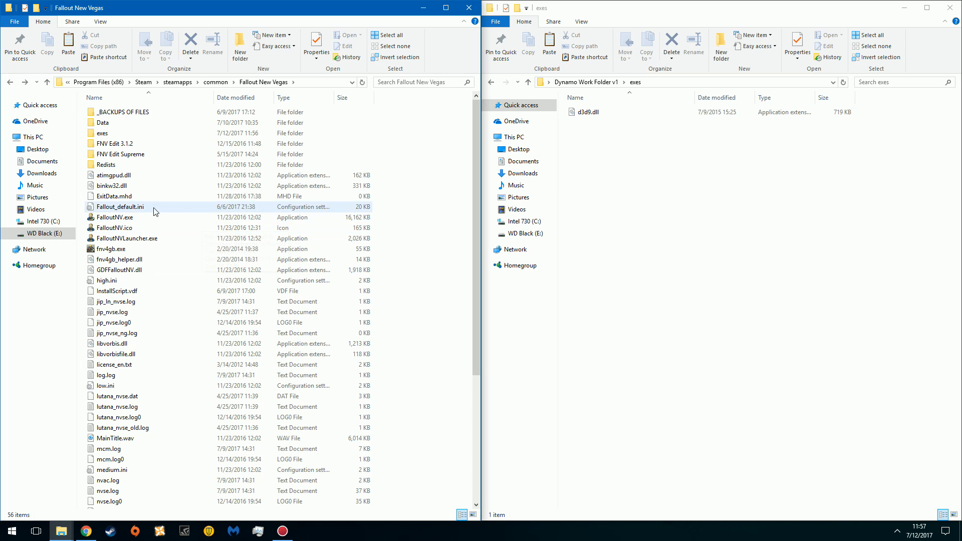
click(105, 133)
double_click(105, 134)
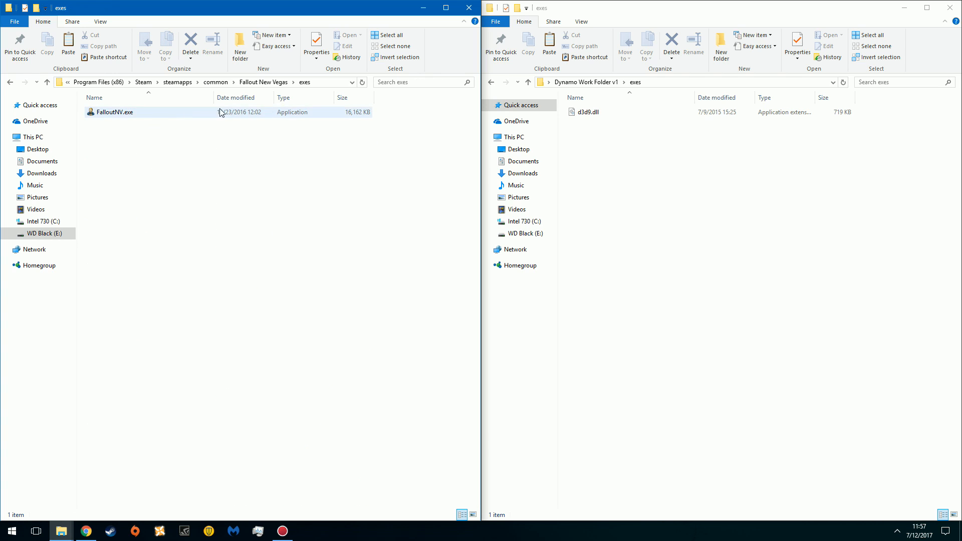
click(11, 82)
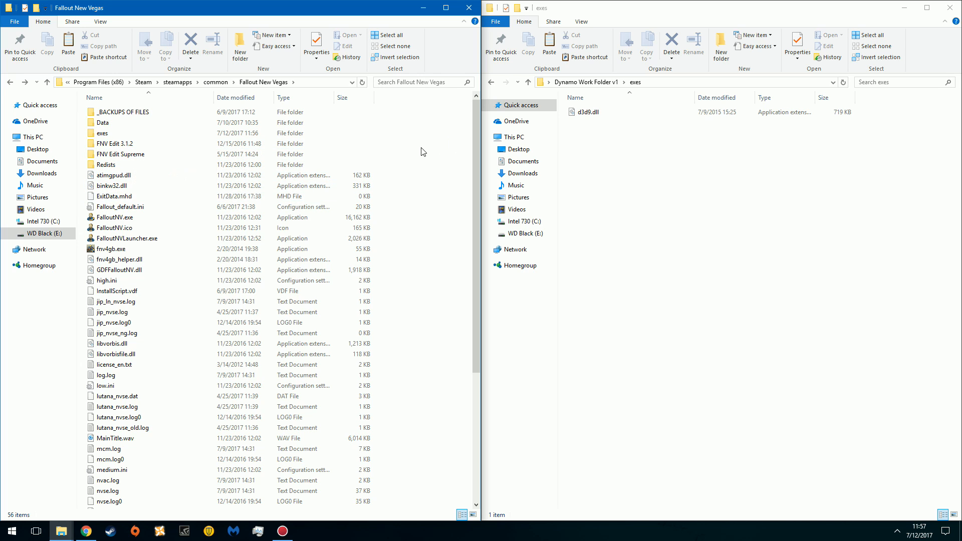
- Close the Dynamo Work Folder v1 window and the Fallout New Vegas game folder window
click(691, 165)
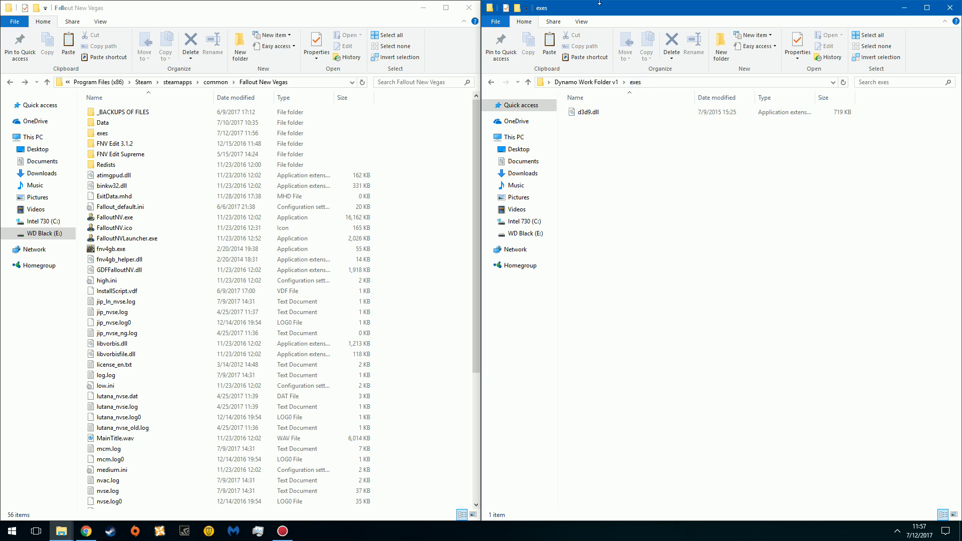
click(581, 85)
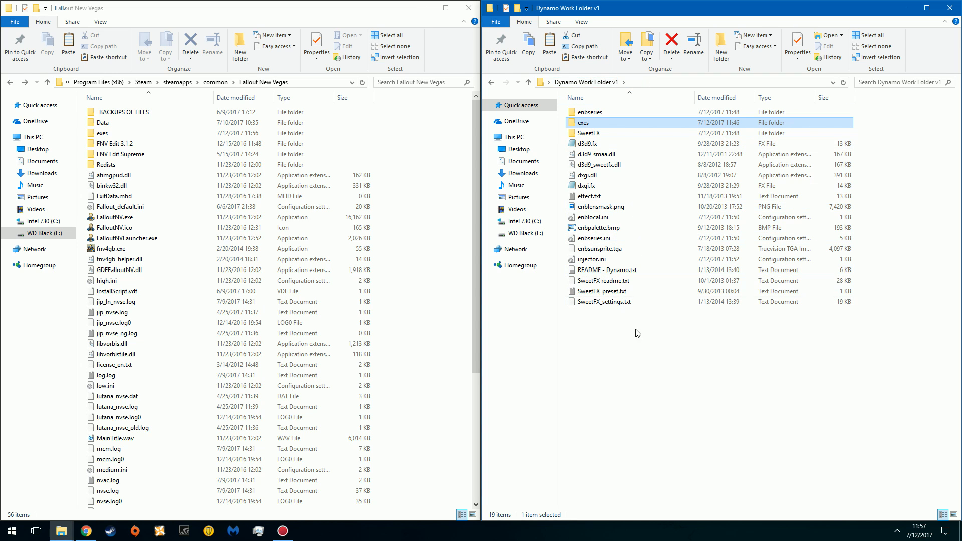
drag(615, 350, 655, 371)
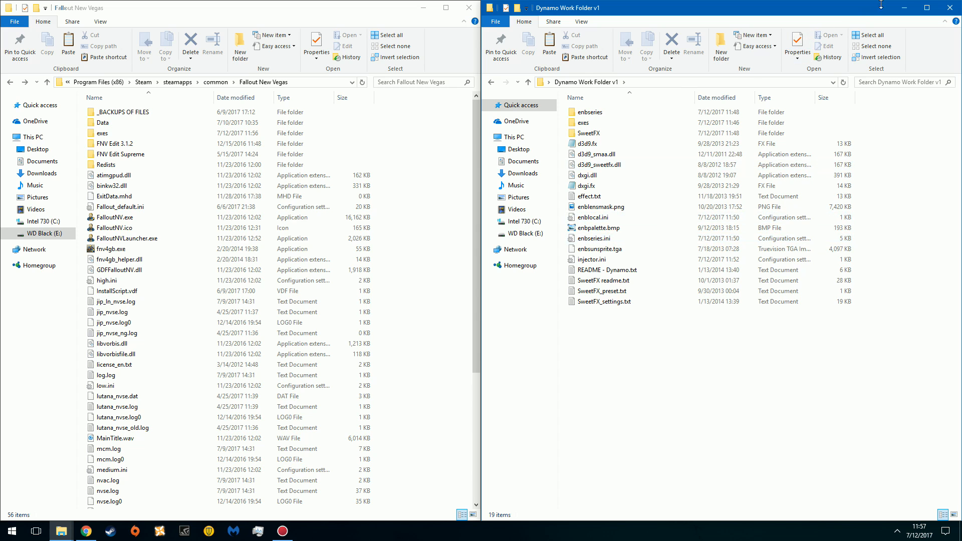
click(949, 7)
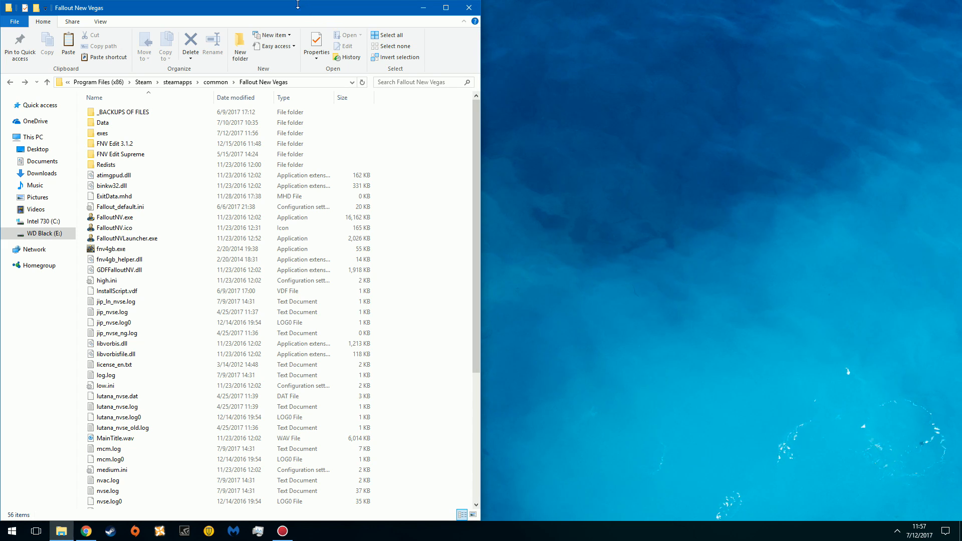
drag(297, 8, 592, 145)
click(731, 143)
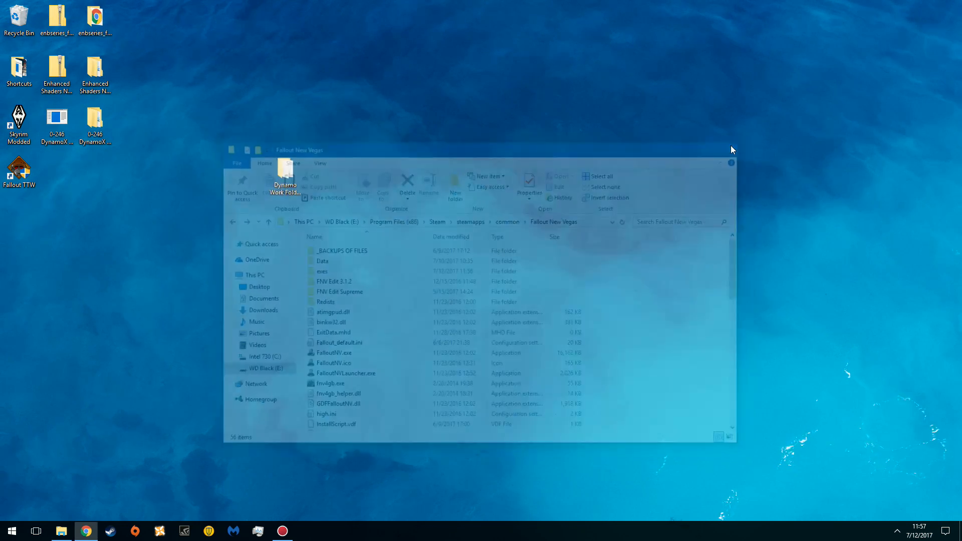
- Delete Dynamo Work Folder v1 and both 0-246 DynamoX items from the desktop
drag(202, 156, 156, 273)
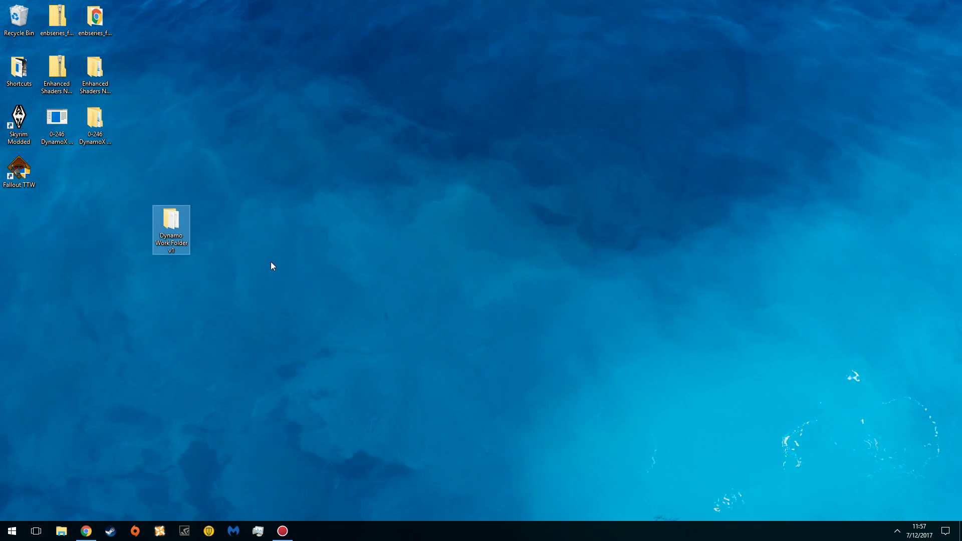
key(Delete)
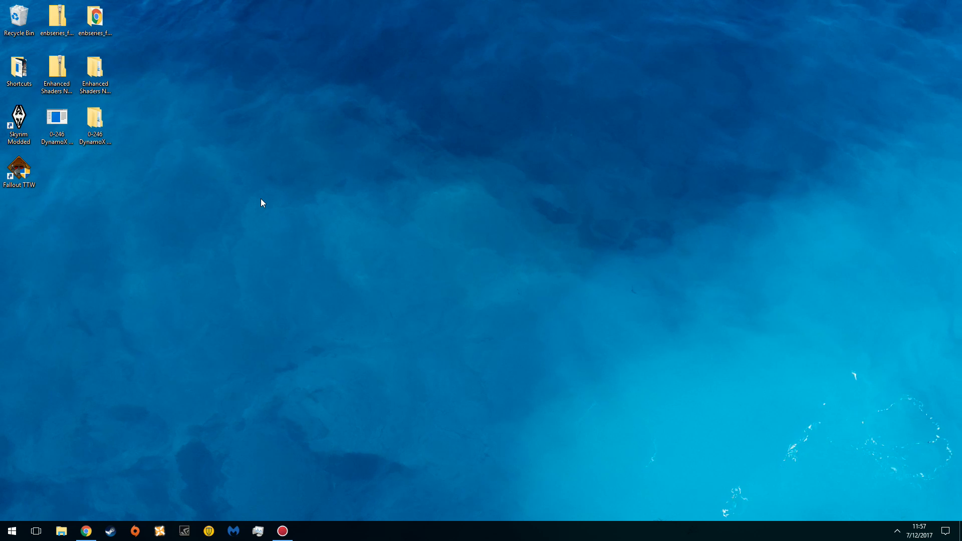
drag(152, 131, 45, 125)
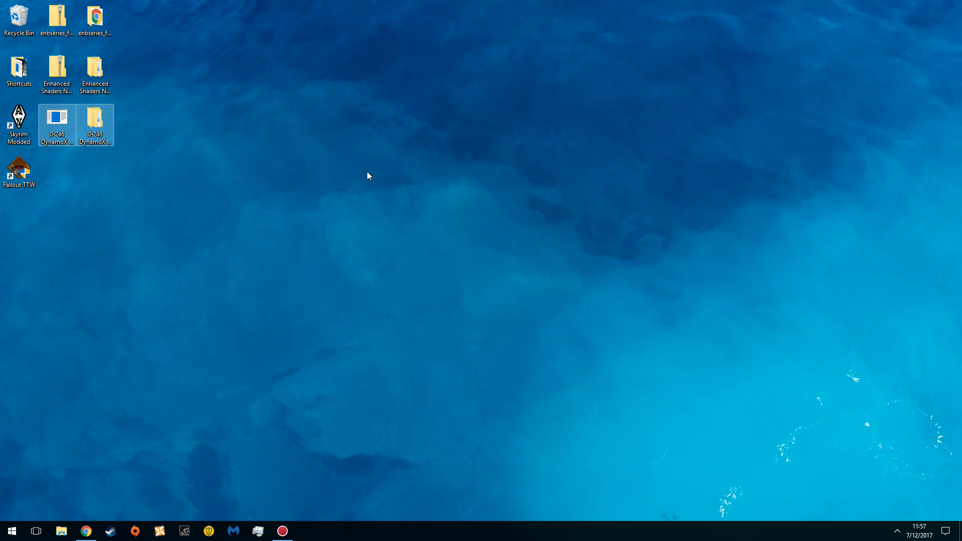
key(Delete)
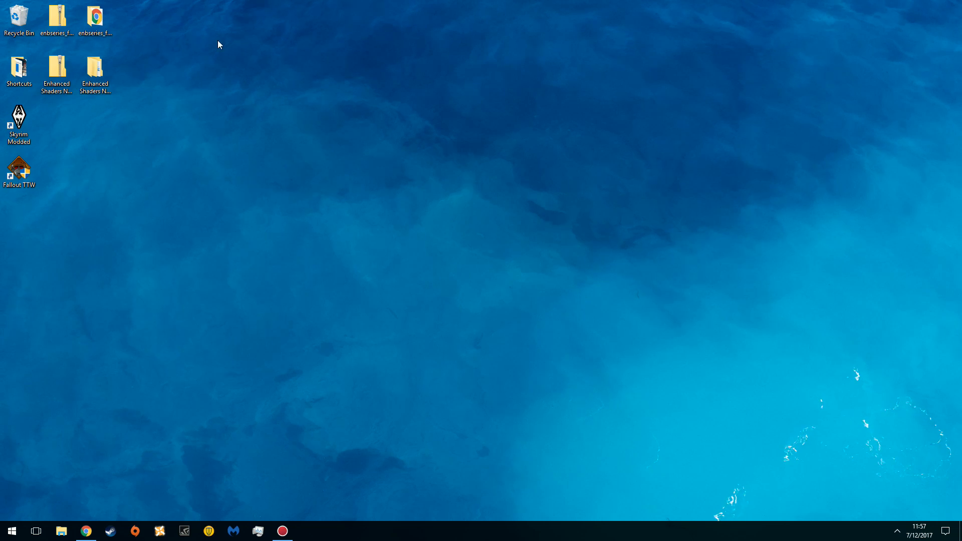
drag(201, 18, 266, 179)
drag(155, 144, 63, 8)
click(149, 110)
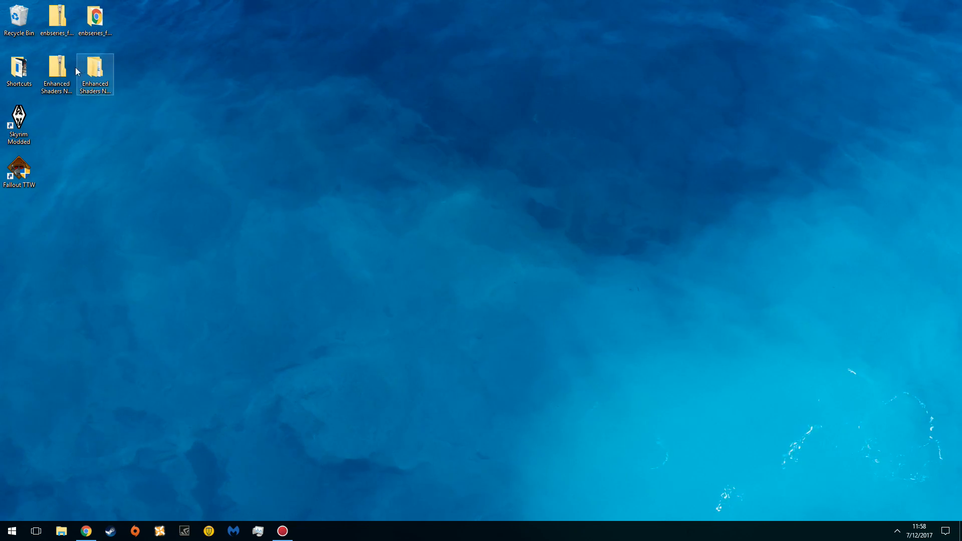
- Open the README in the FNV_EShaders_ENB_249_NEVADA_SKIES folder and read its installation instructions
double_click(103, 74)
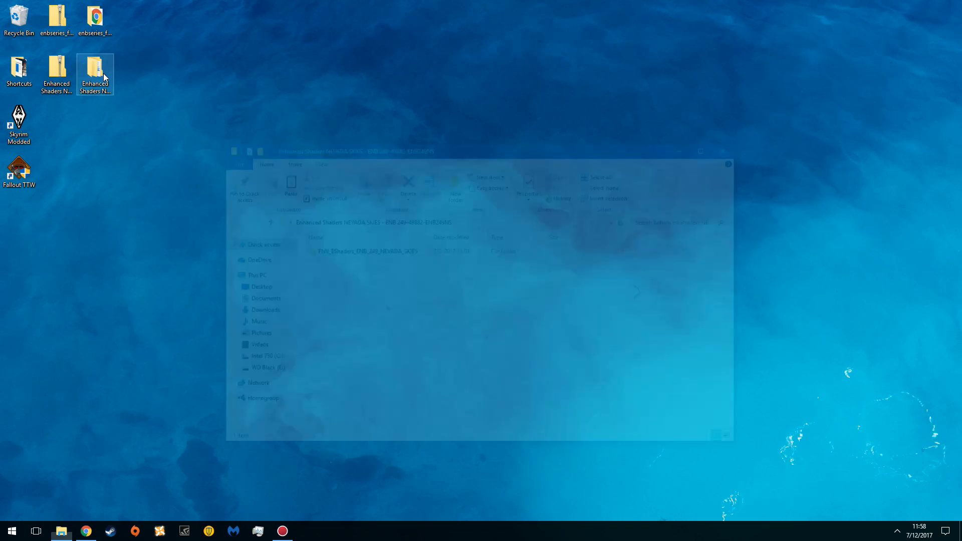
double_click(333, 249)
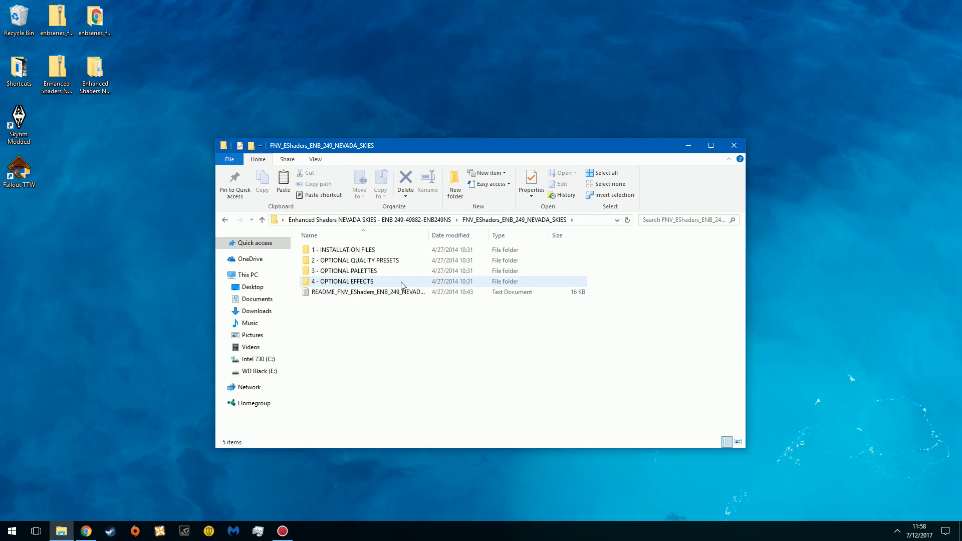
double_click(356, 292)
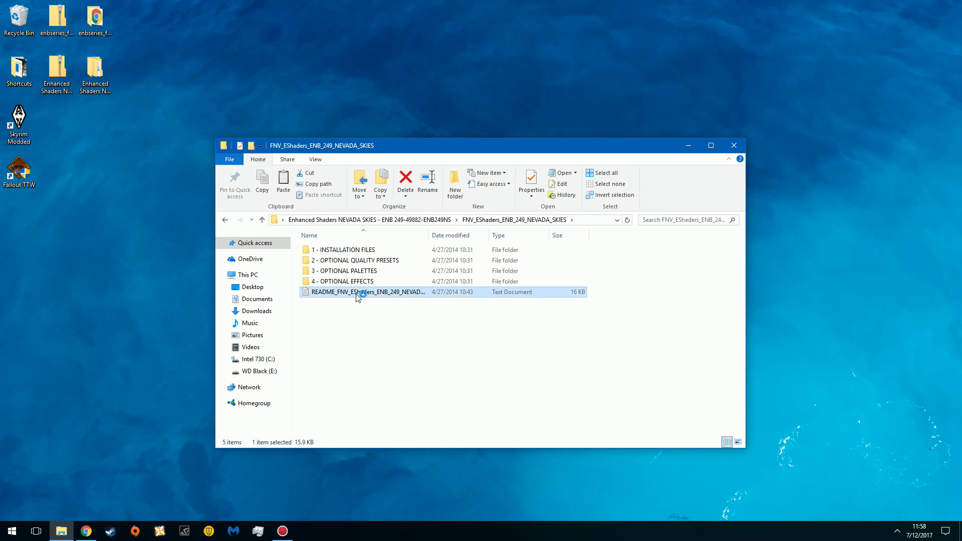
scroll(336, 302, down, 2)
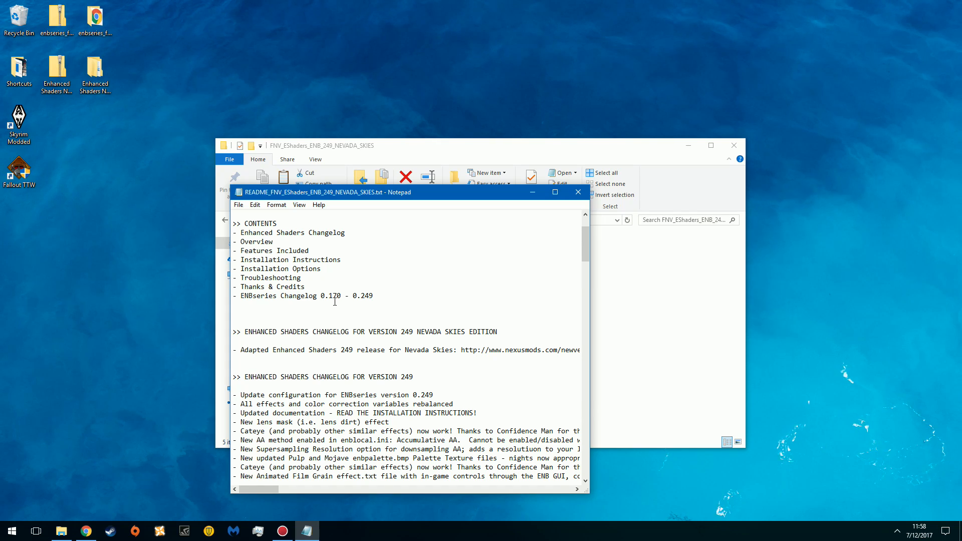
scroll(335, 302, down, 7)
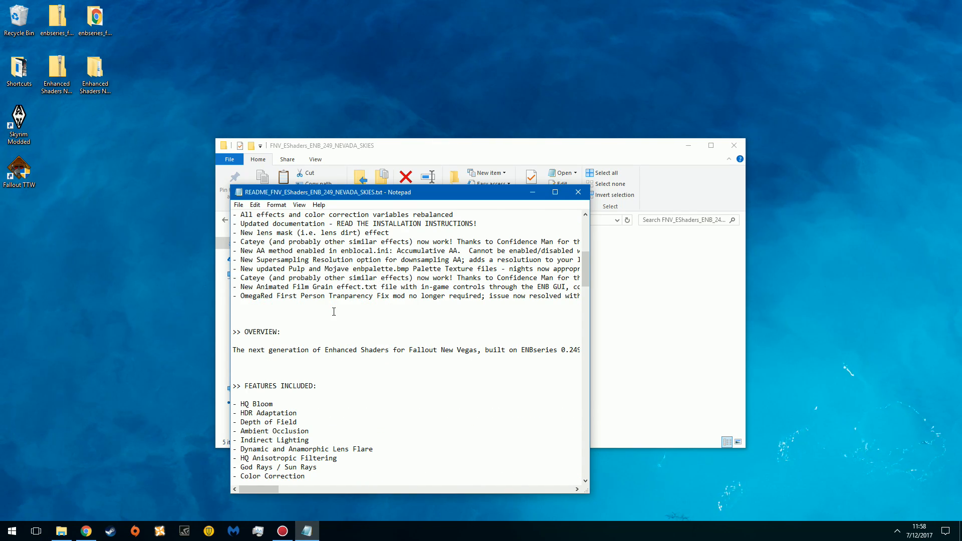
scroll(333, 312, down, 9)
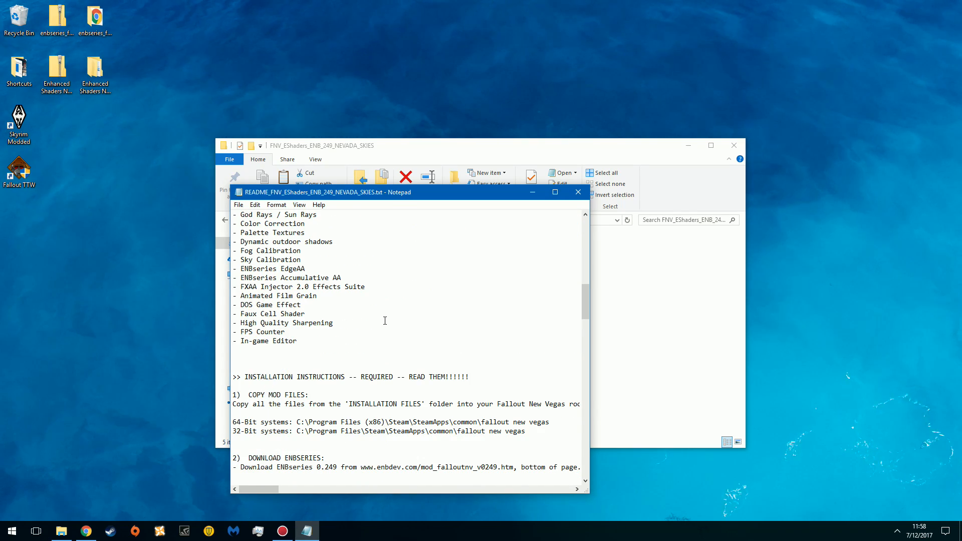
scroll(384, 321, down, 2)
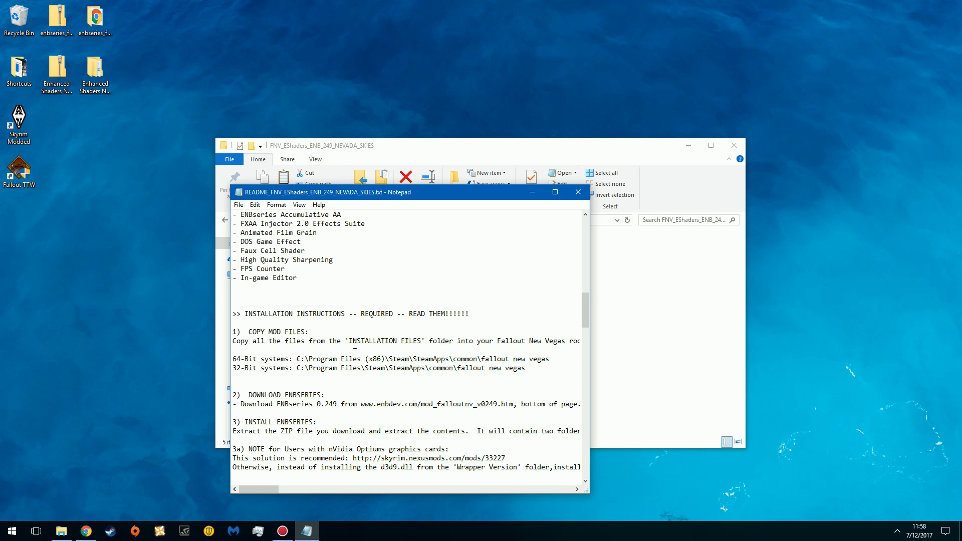
scroll(355, 345, down, 2)
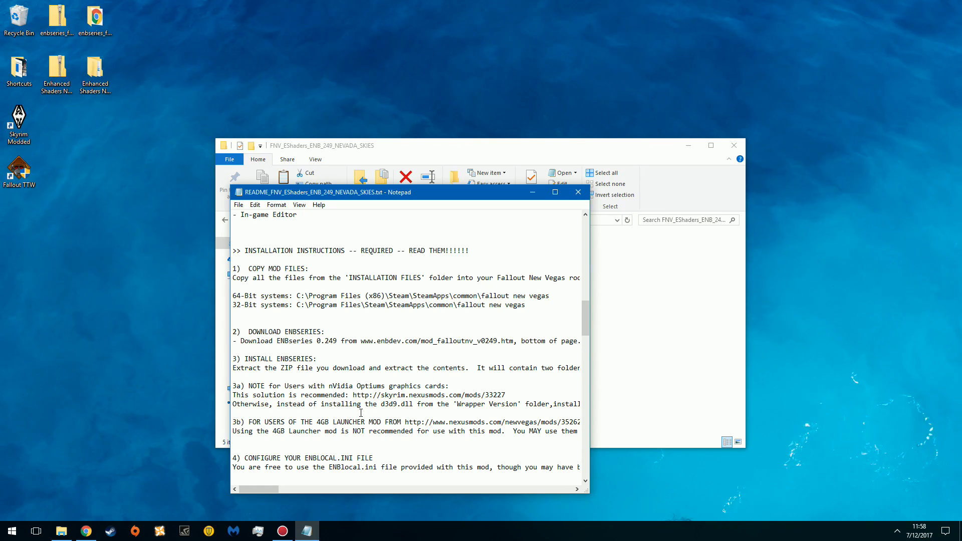
- Switch to Chrome and open the bookmarked ENHANCED SHADERS - ENB mod page on Nexus Mods
mouse_move(87, 530)
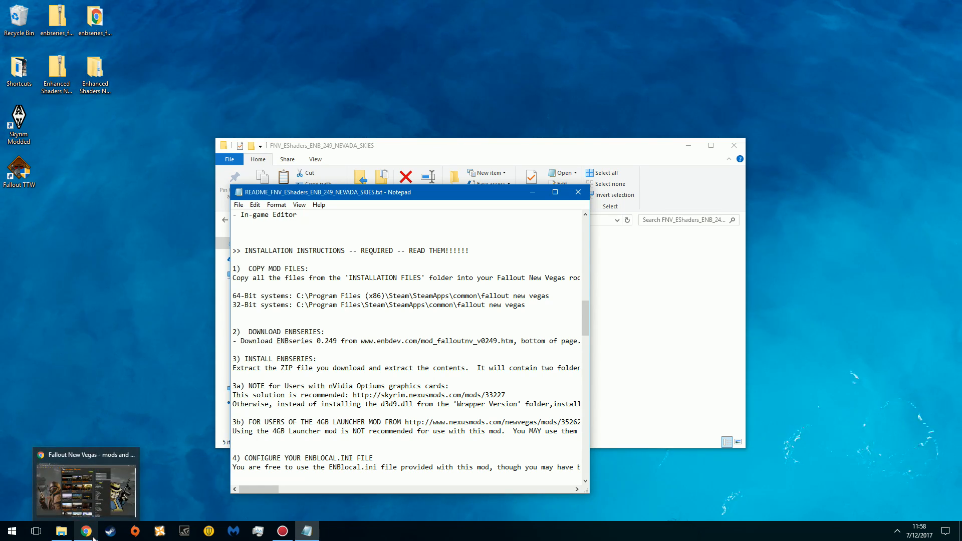
click(94, 484)
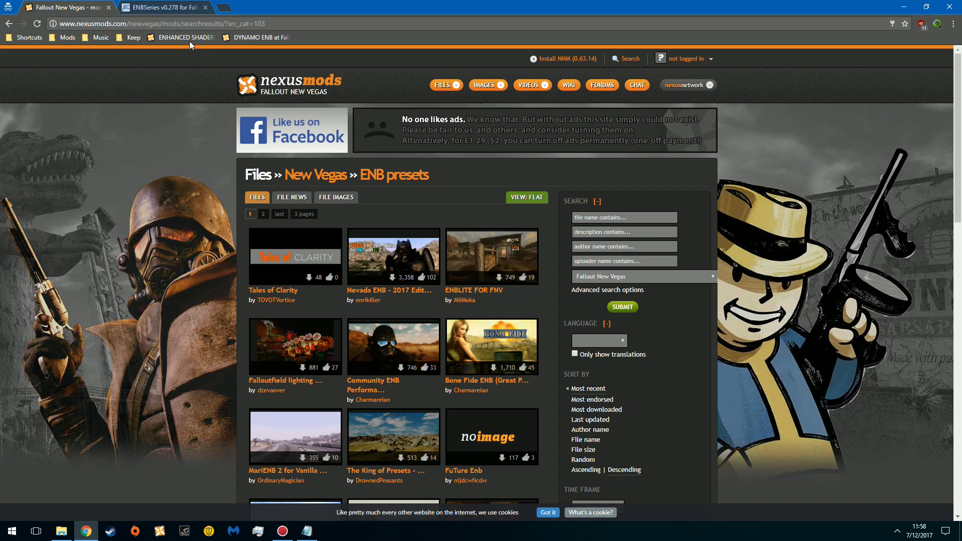
click(192, 36)
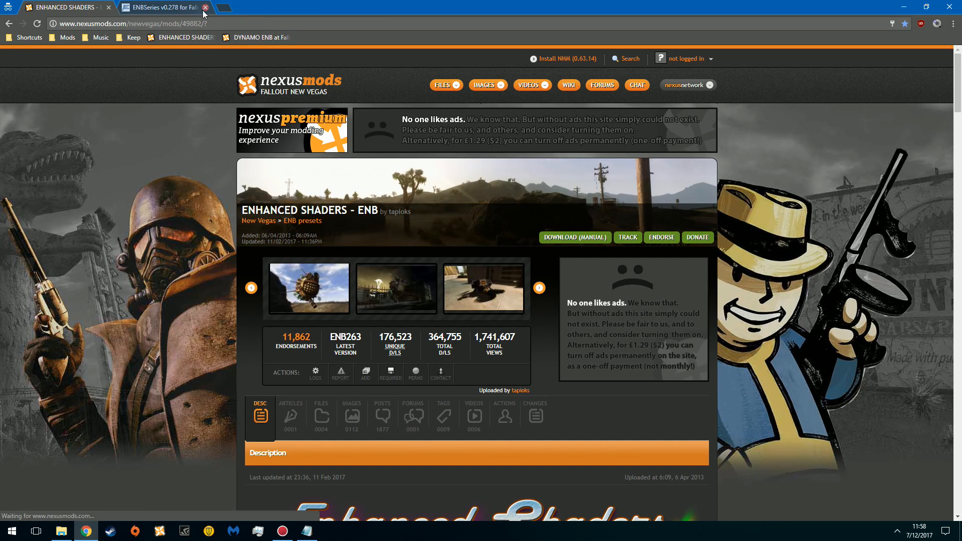
- Look through the Enhanced Shaders mod description, including its required ENBSeries version, installation notes, features and load order
scroll(210, 203, down, 2)
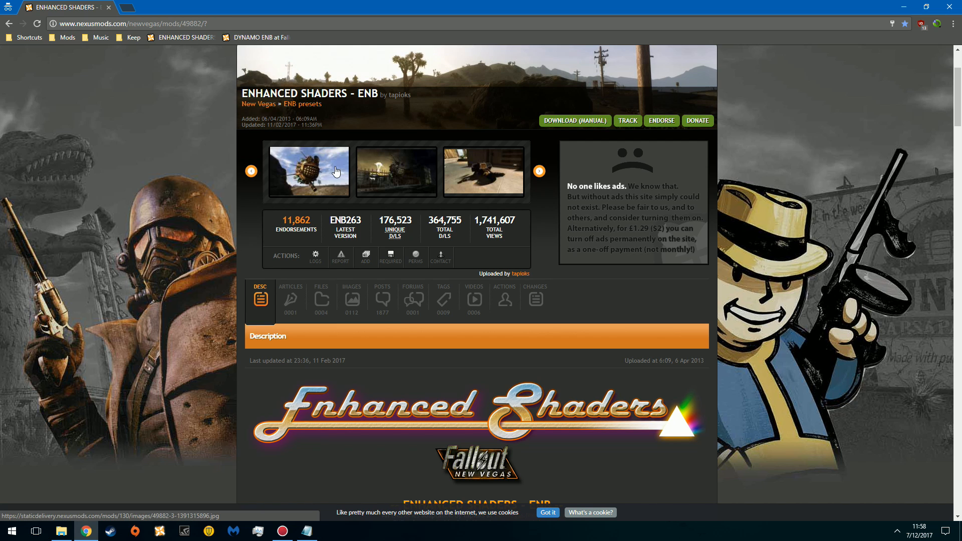
scroll(170, 164, down, 10)
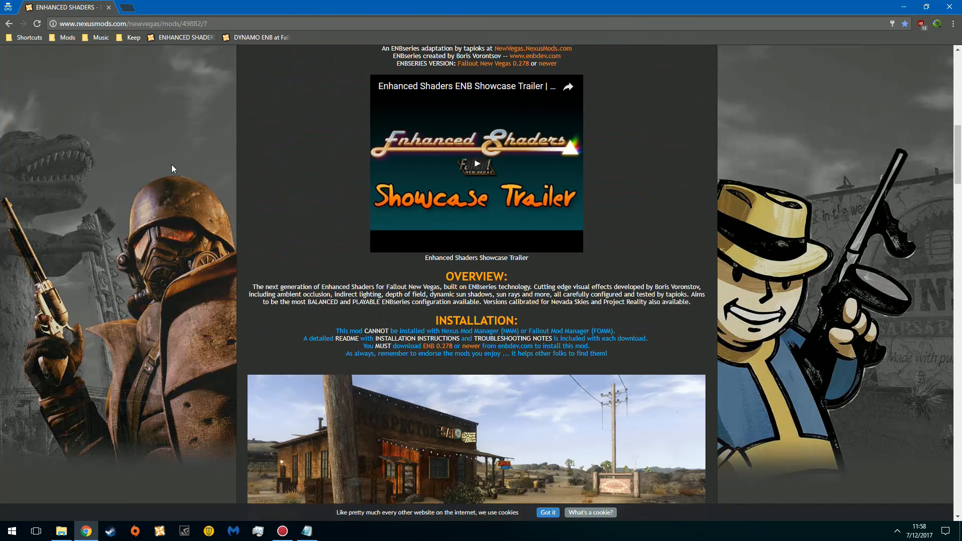
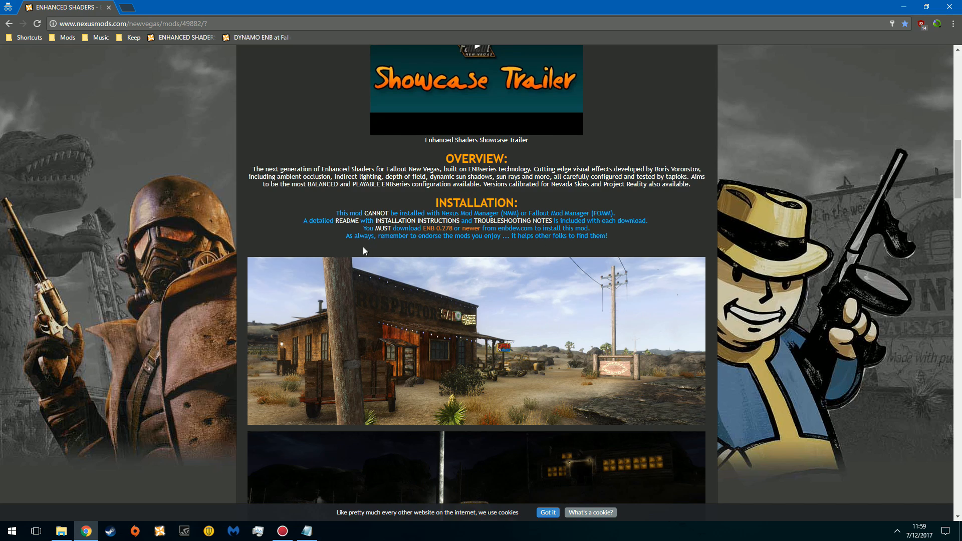
scroll(420, 237, down, 13)
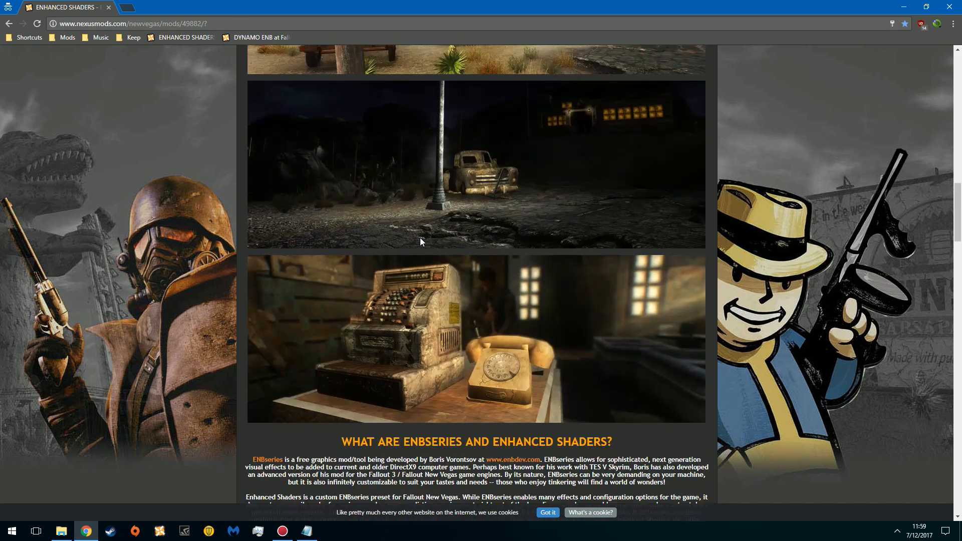
scroll(420, 239, down, 15)
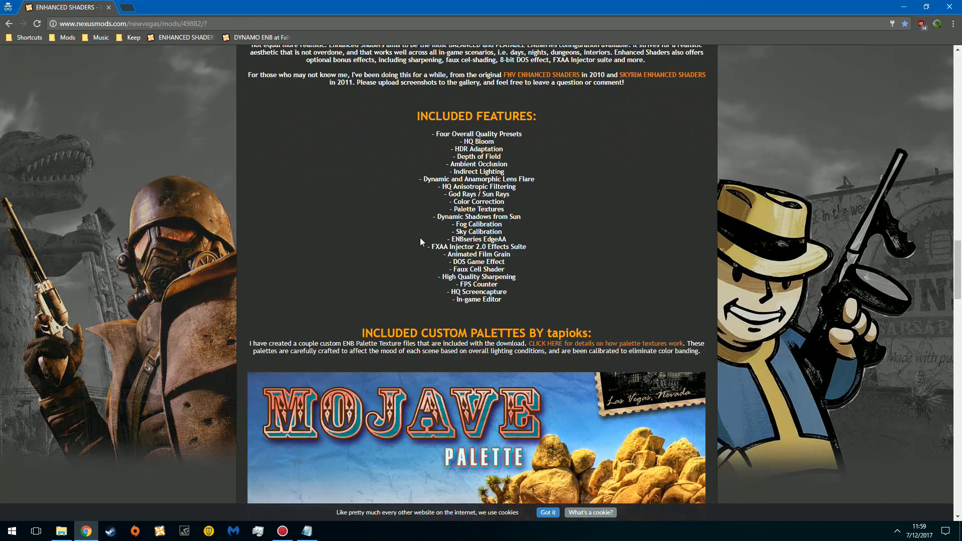
scroll(420, 238, down, 9)
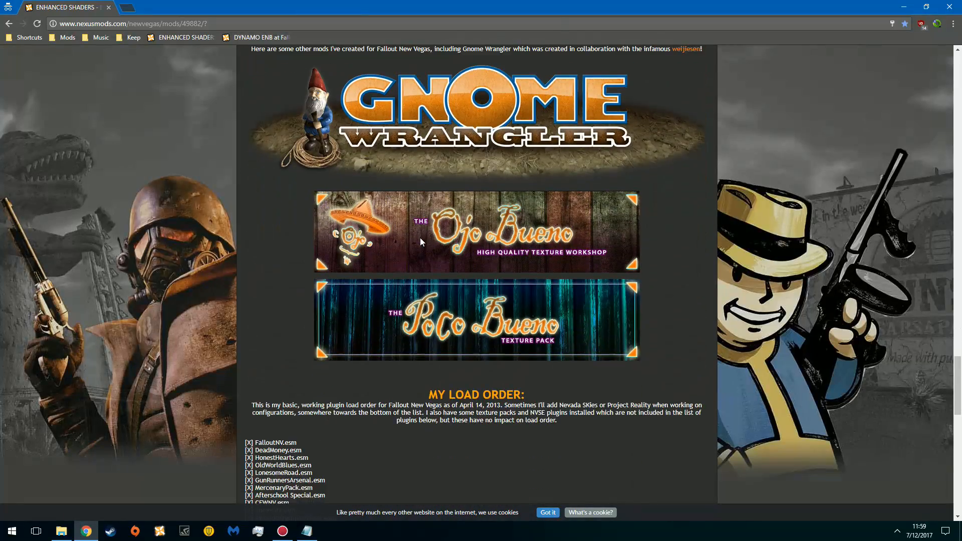
scroll(420, 237, down, 6)
scroll(419, 237, down, 5)
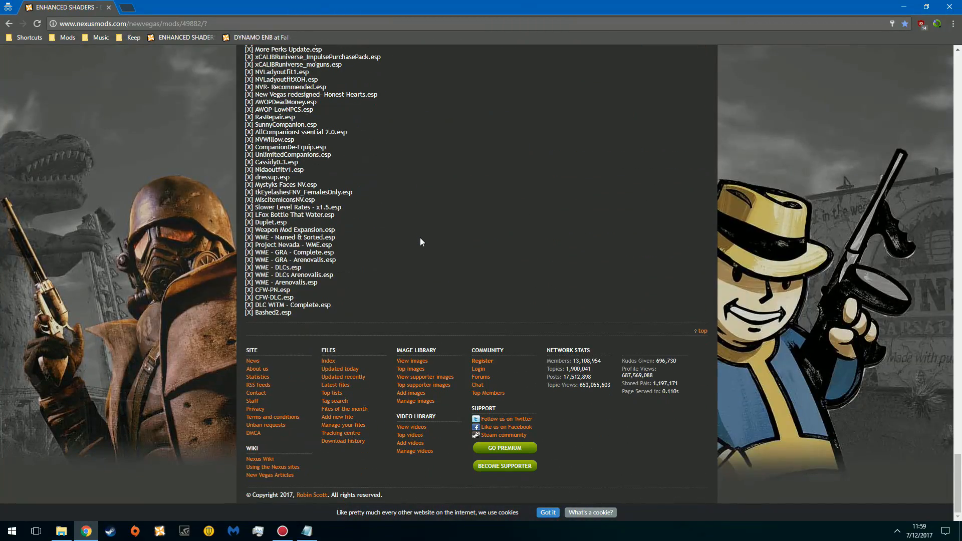
- Return to the start of the Enhanced Shaders page, then close the browser and the README file
scroll(420, 238, up, 20)
scroll(352, 251, up, 10)
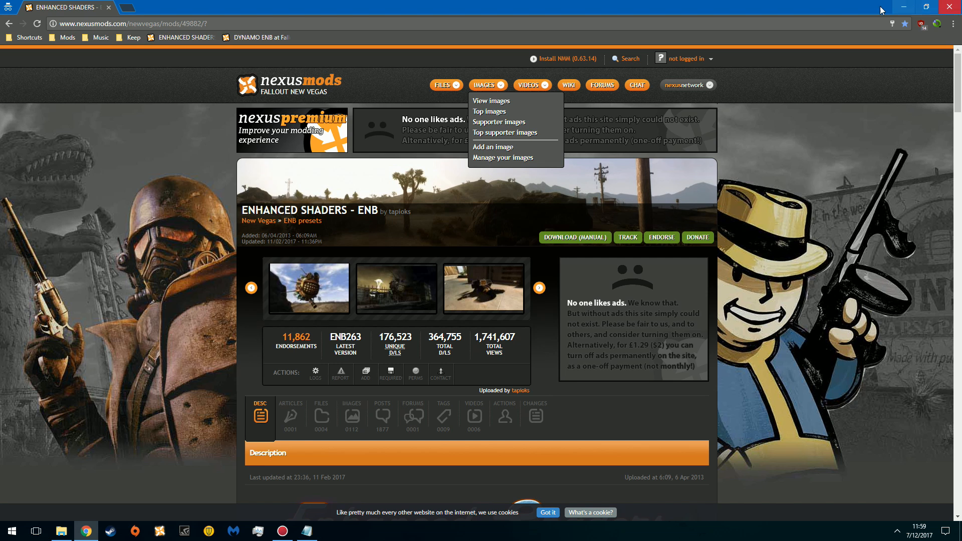
click(950, 6)
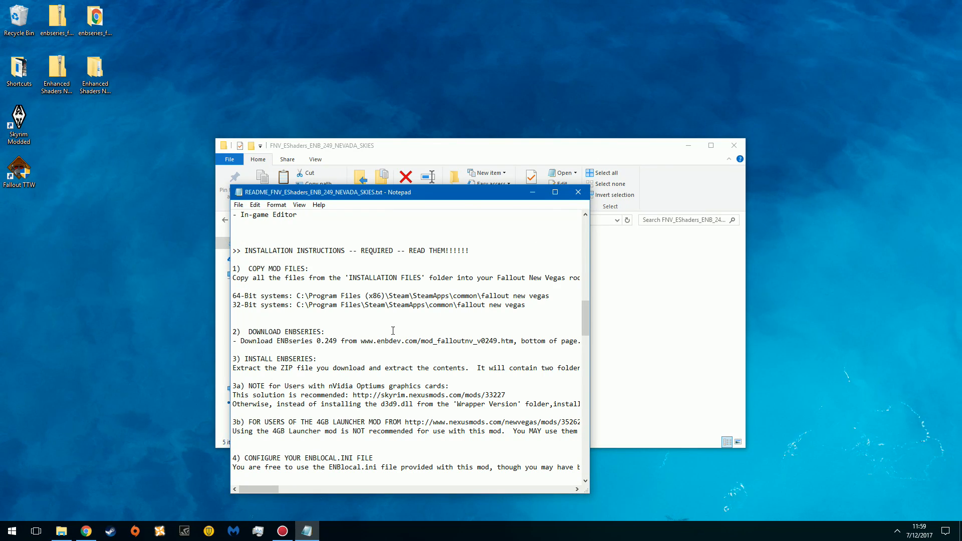
click(577, 191)
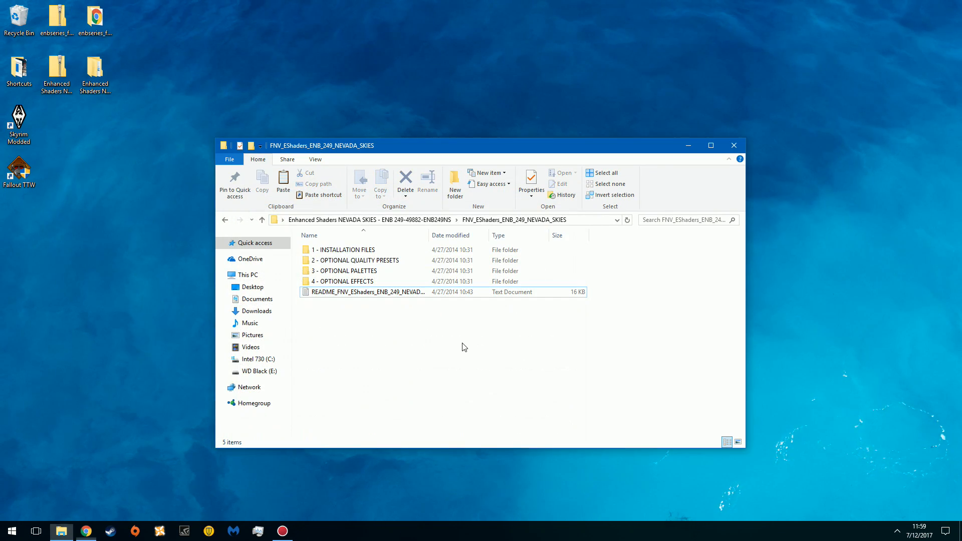
drag(360, 344, 341, 337)
- Create a new folder on the desktop named Enhanced Shader Work Folder v1
right_click(368, 79)
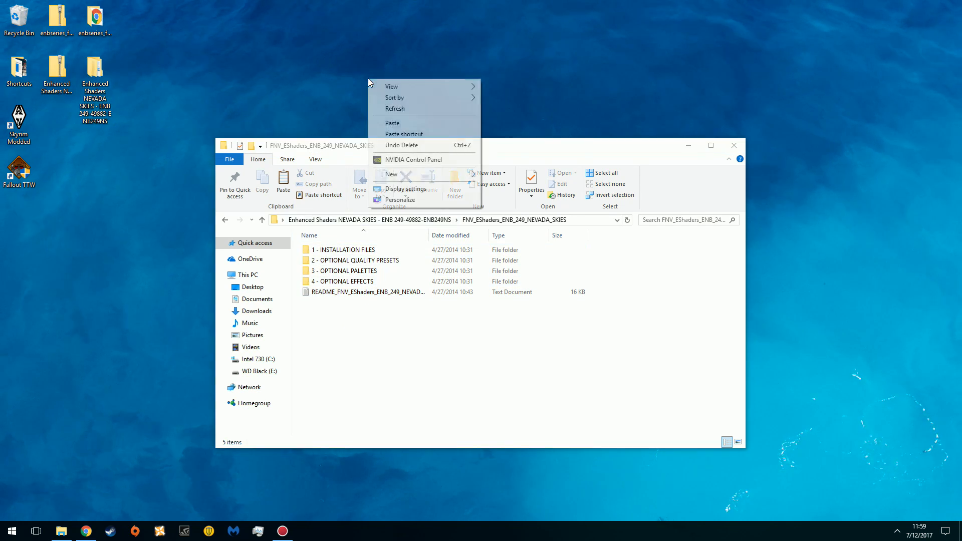
mouse_move(418, 174)
click(501, 174)
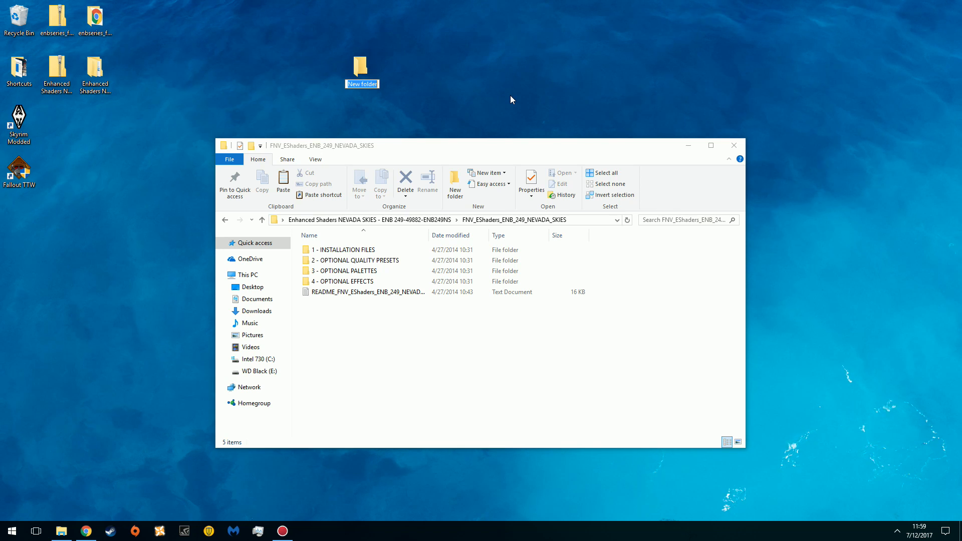
text(Enhanc)
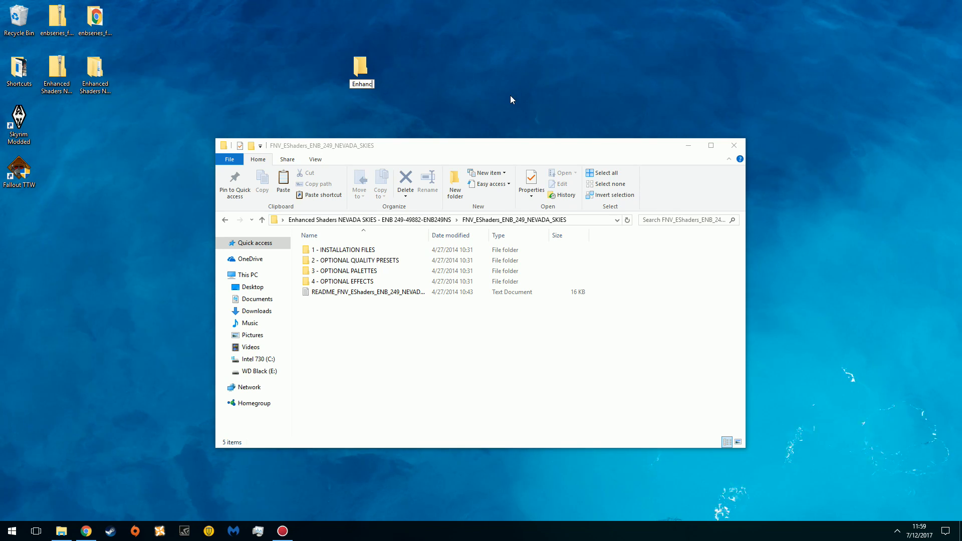
text(ed Shader)
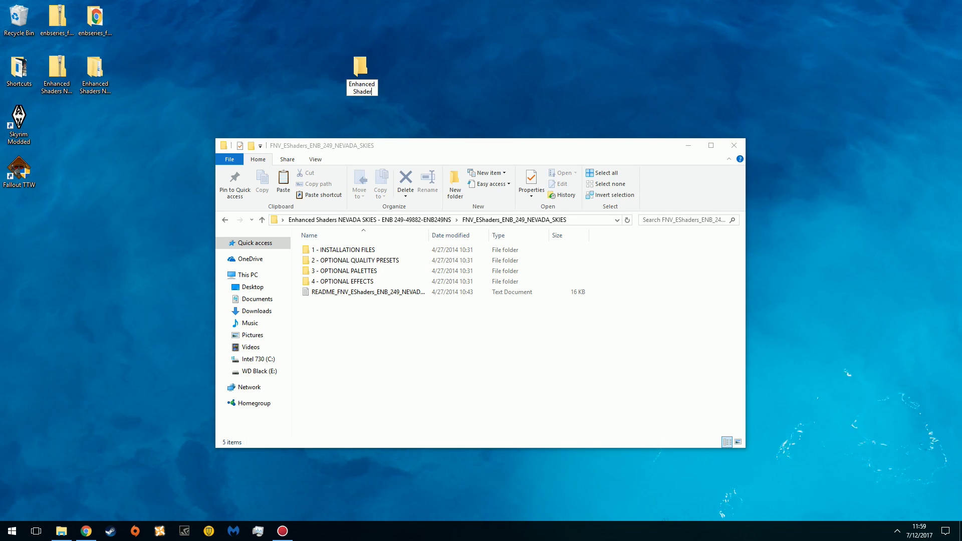
text( Work)
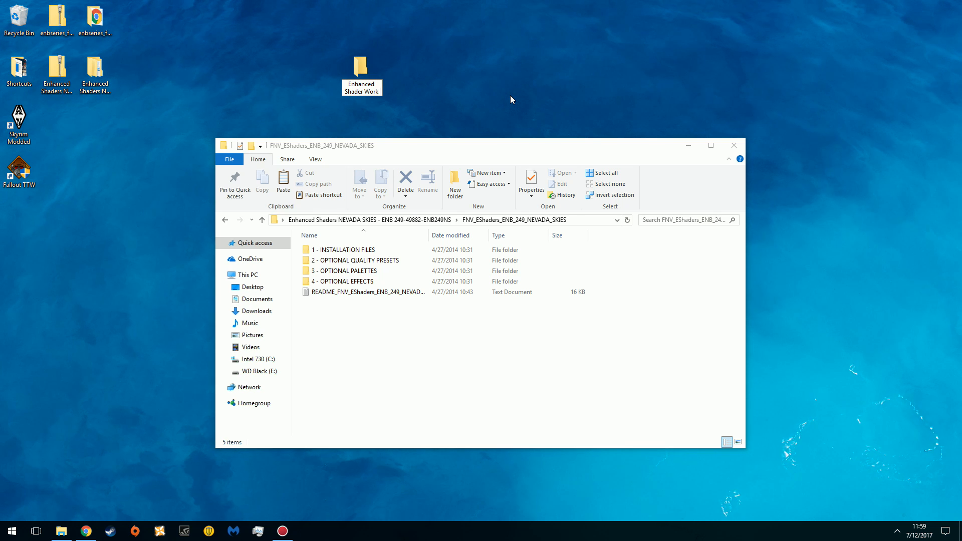
text( Folder v)
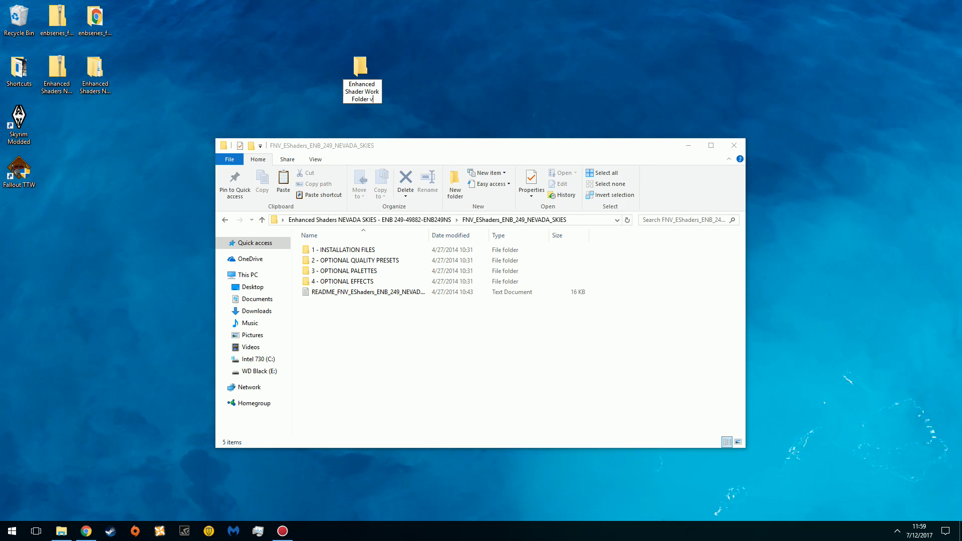
text(1)
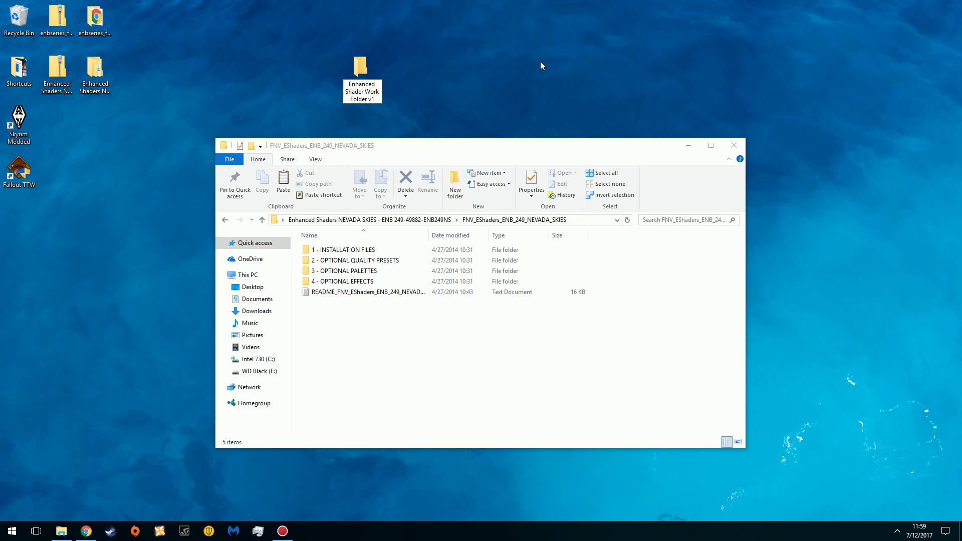
key(Return)
click(517, 71)
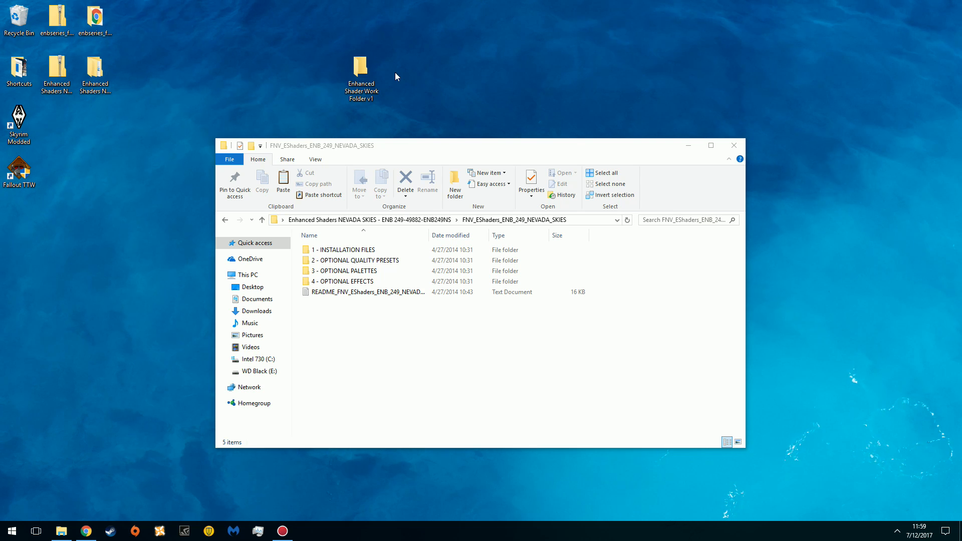
- Open Enhanced Shader Work Folder v1 and create a new subfolder inside it
double_click(375, 71)
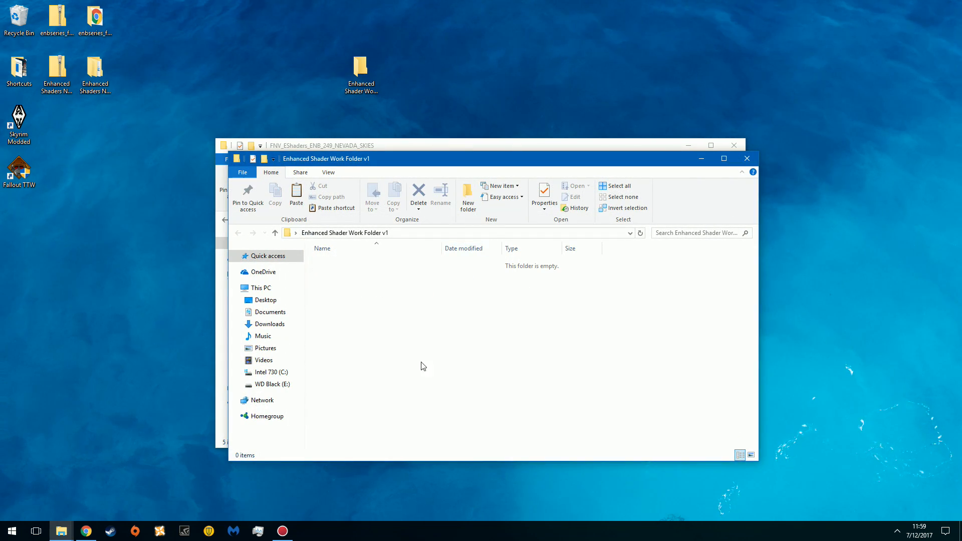
right_click(409, 321)
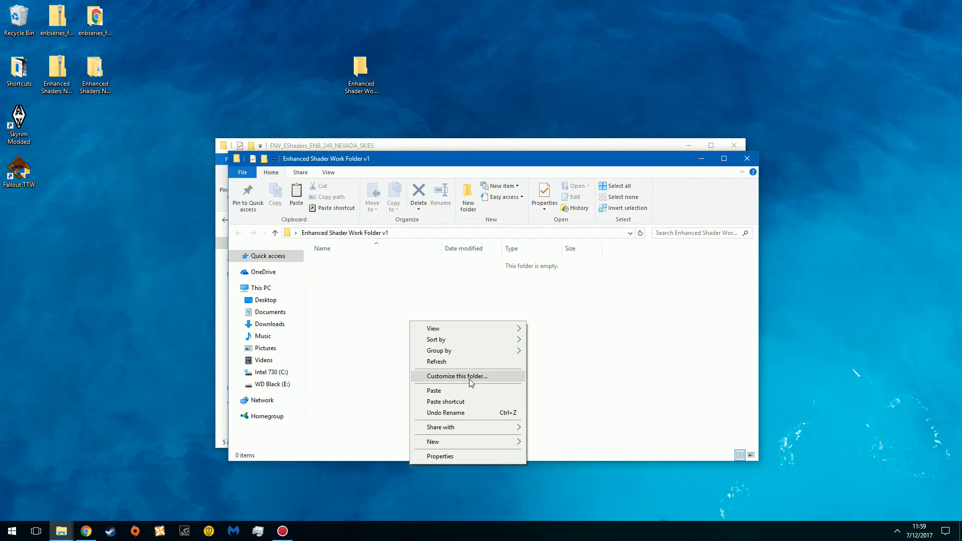
mouse_move(460, 443)
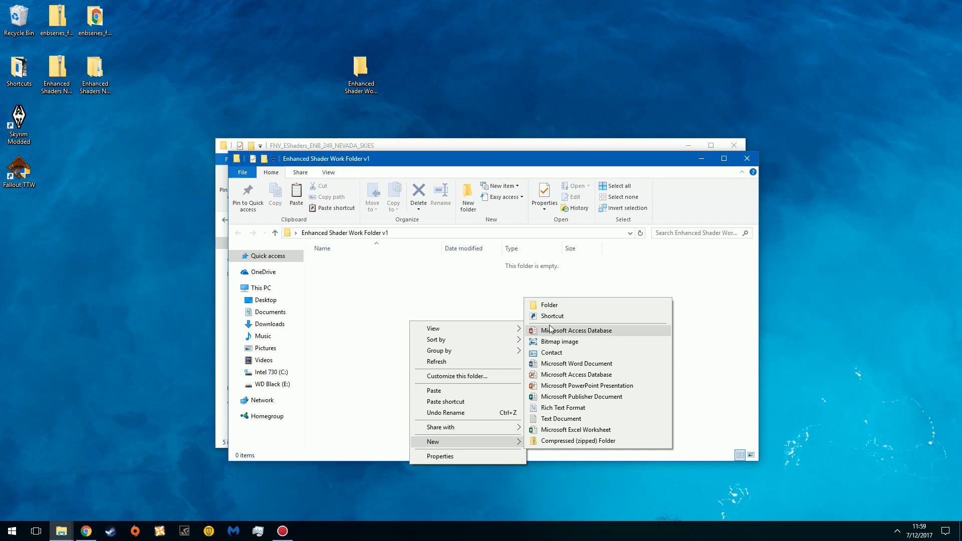
click(565, 309)
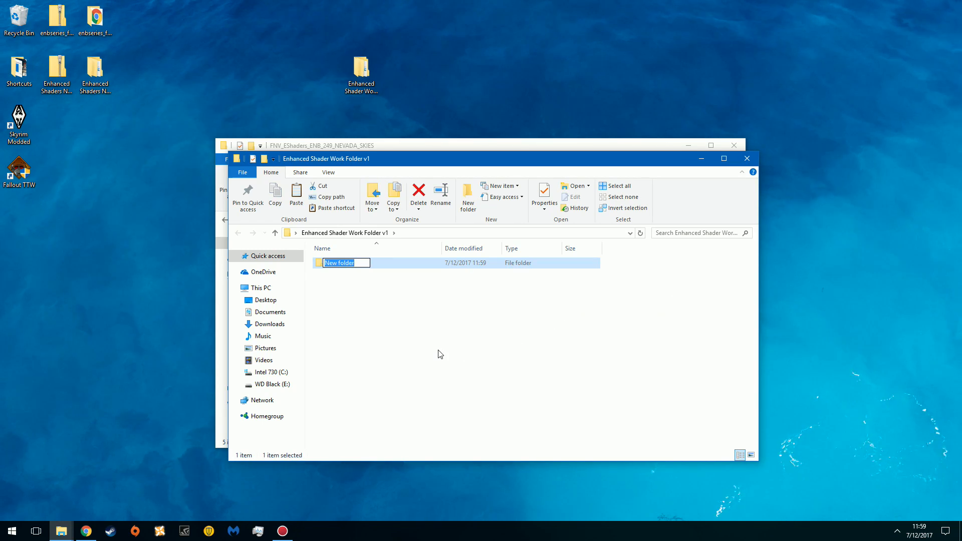
text(e)
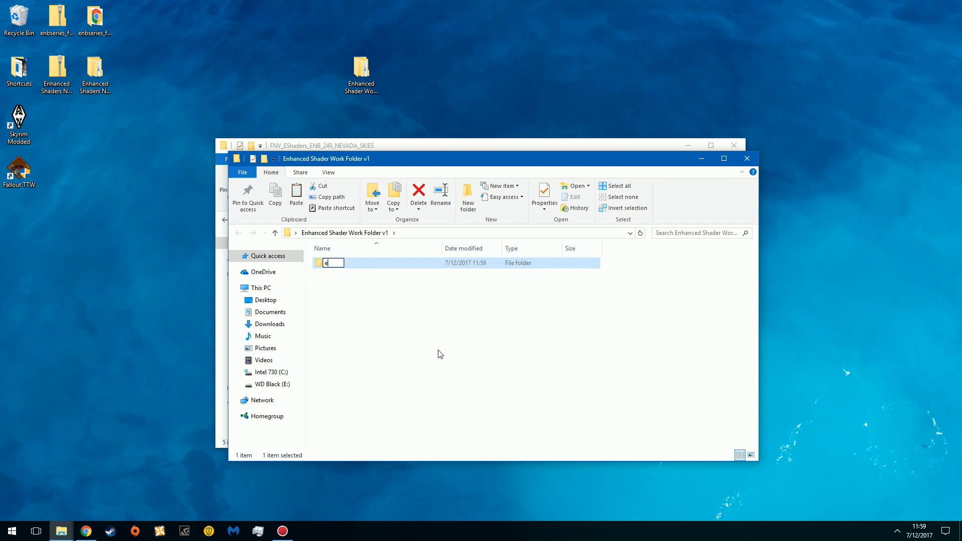
text(xes)
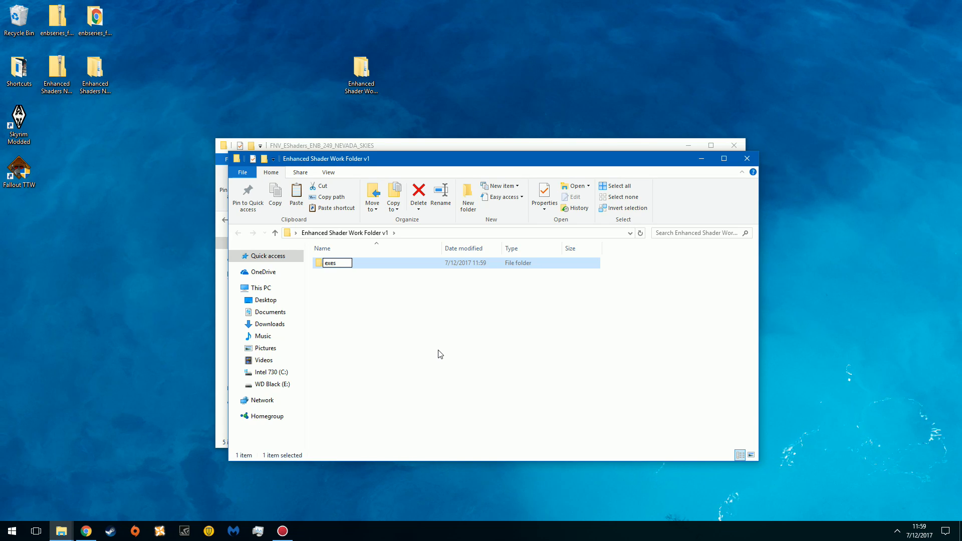
key(Return)
double_click(377, 265)
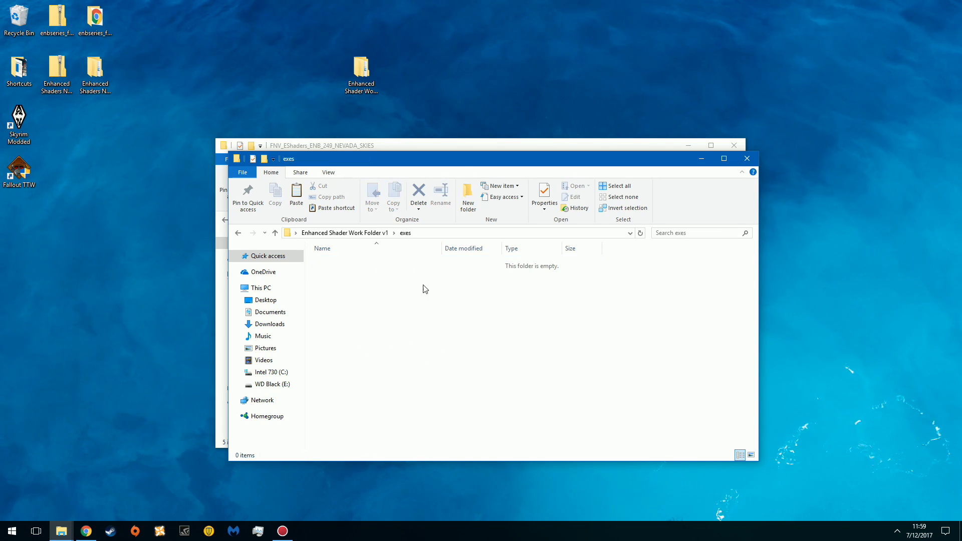
click(356, 233)
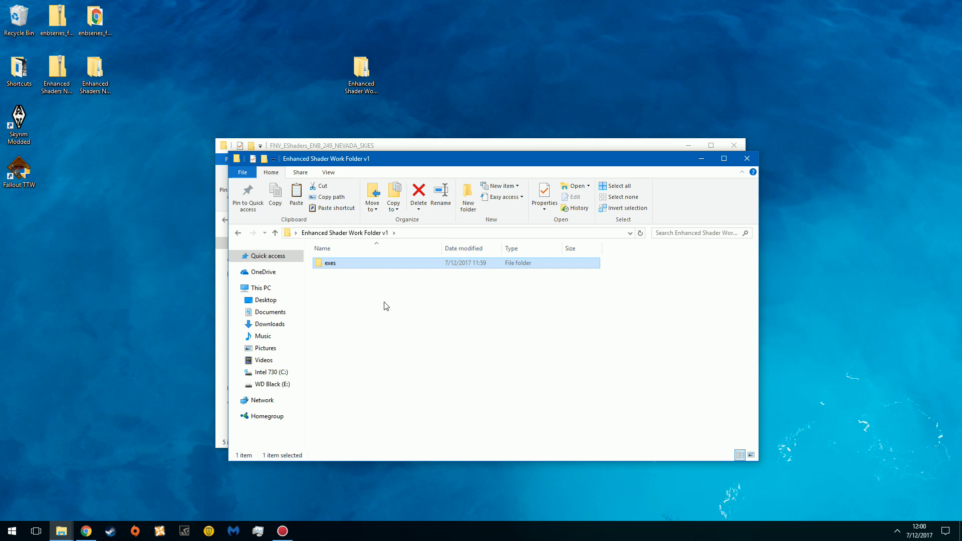
key(Delete)
- Examine the Nevada Skies shader pack's installation files and its HQ quality preset, keeping the work folder window open for the file transfer
drag(353, 162, 516, 186)
click(384, 158)
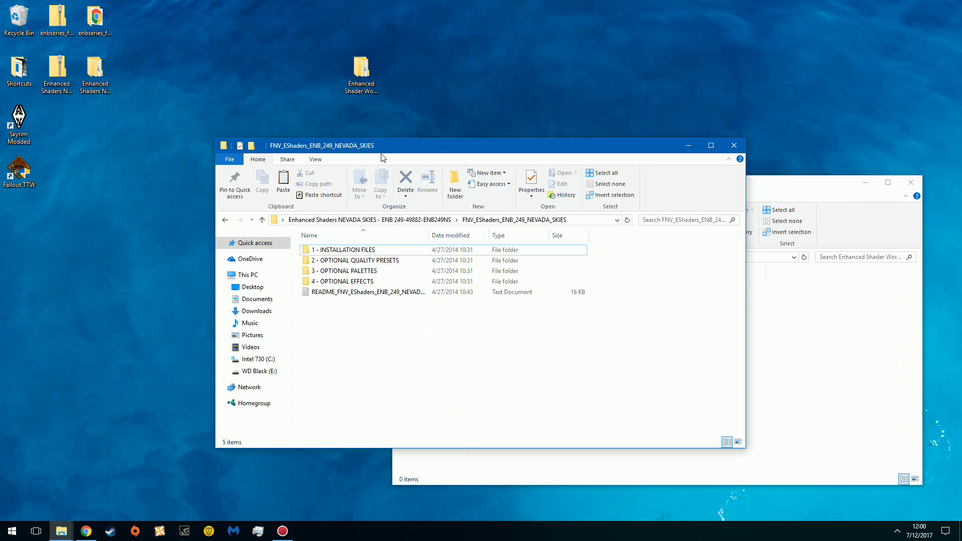
double_click(345, 250)
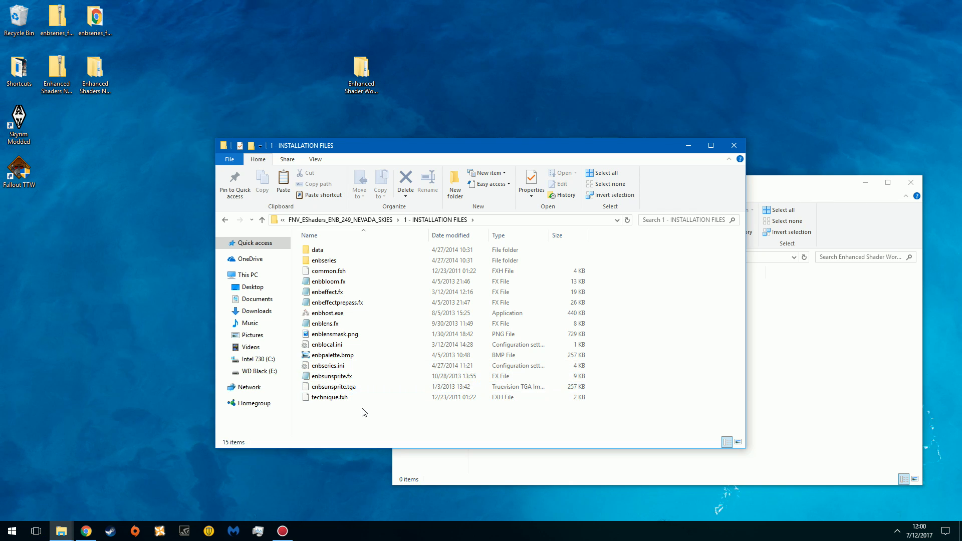
click(383, 220)
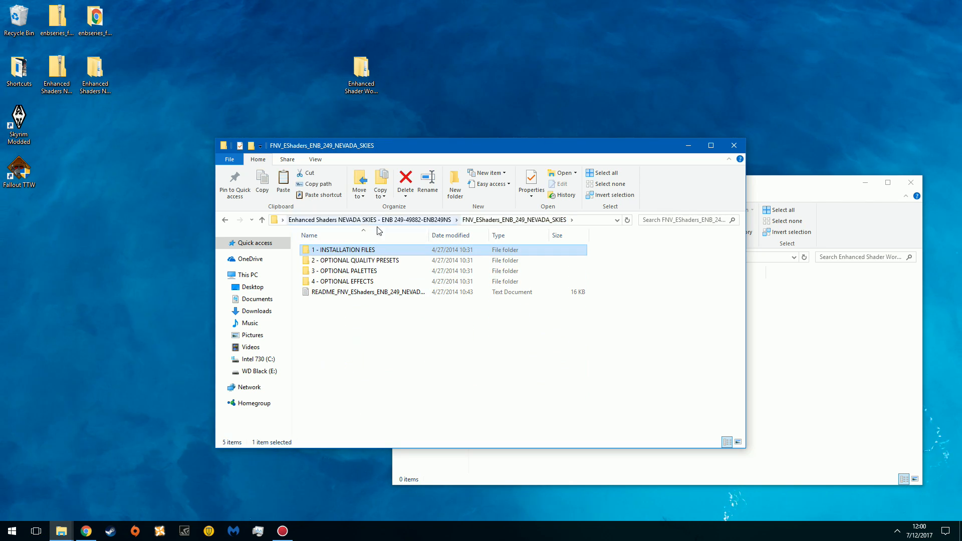
double_click(383, 261)
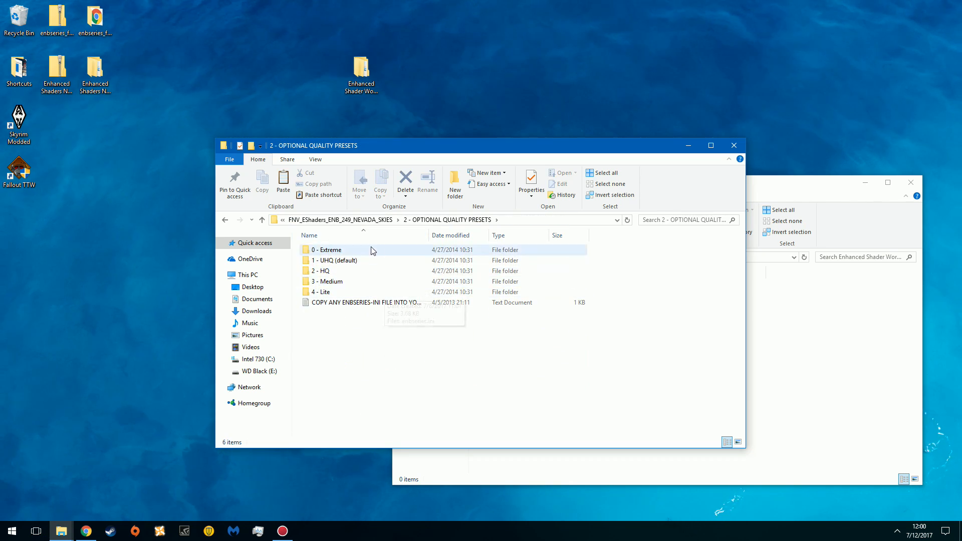
double_click(365, 272)
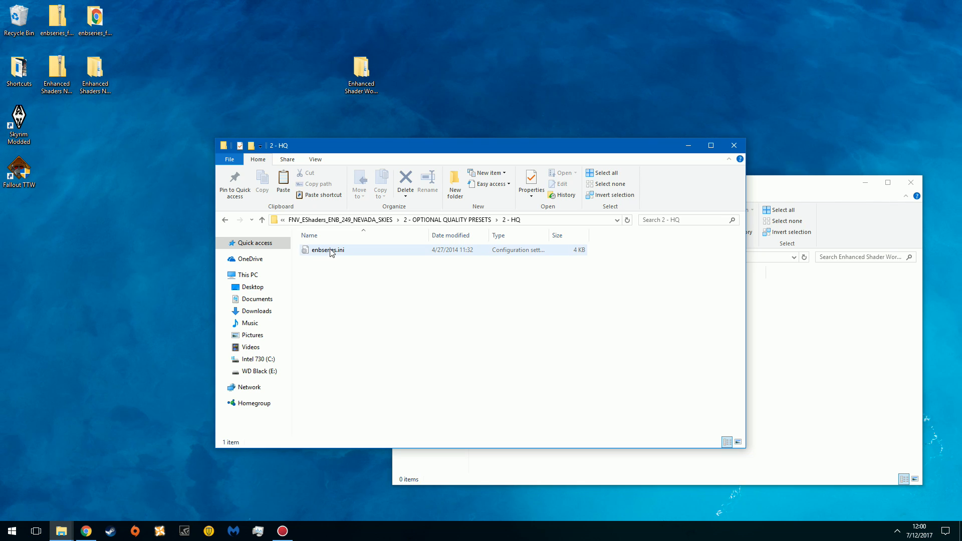
click(342, 220)
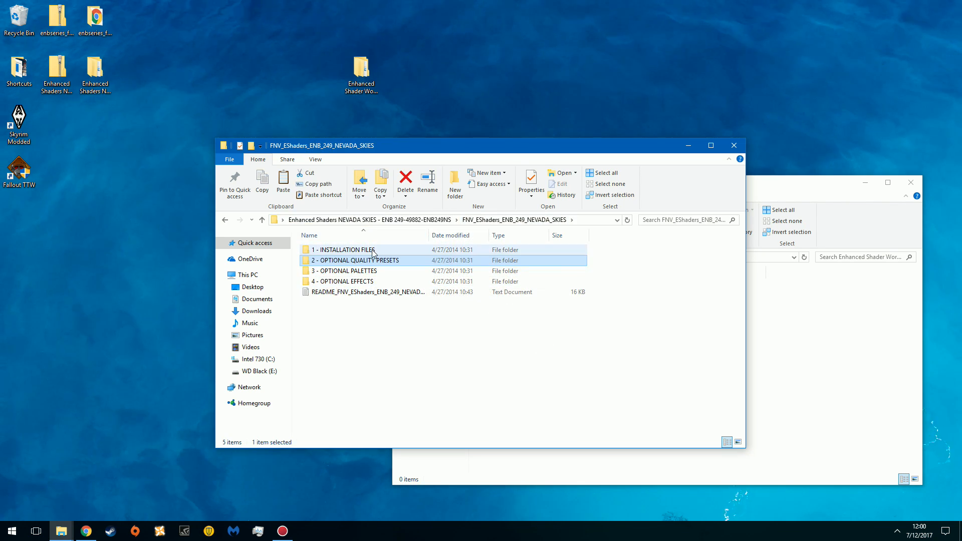
click(732, 145)
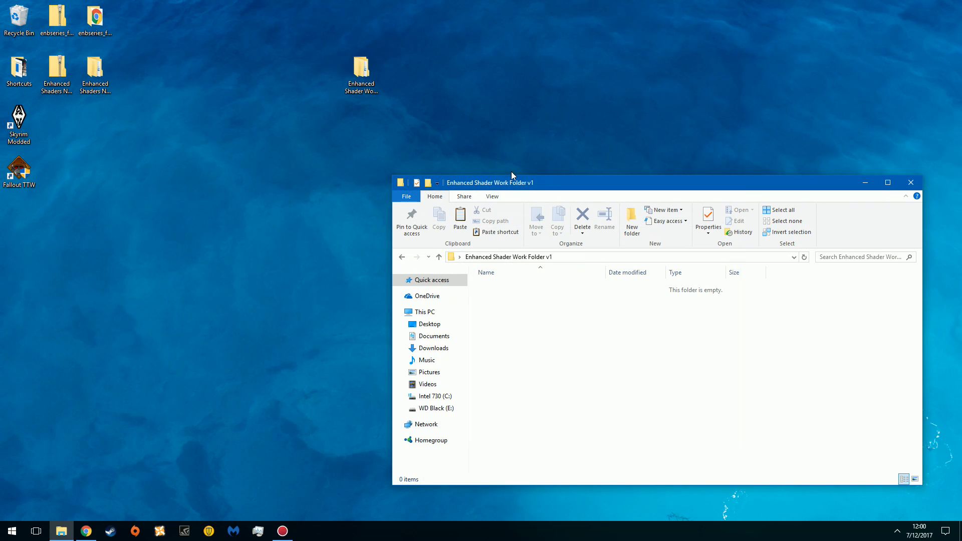
drag(545, 187, 362, 147)
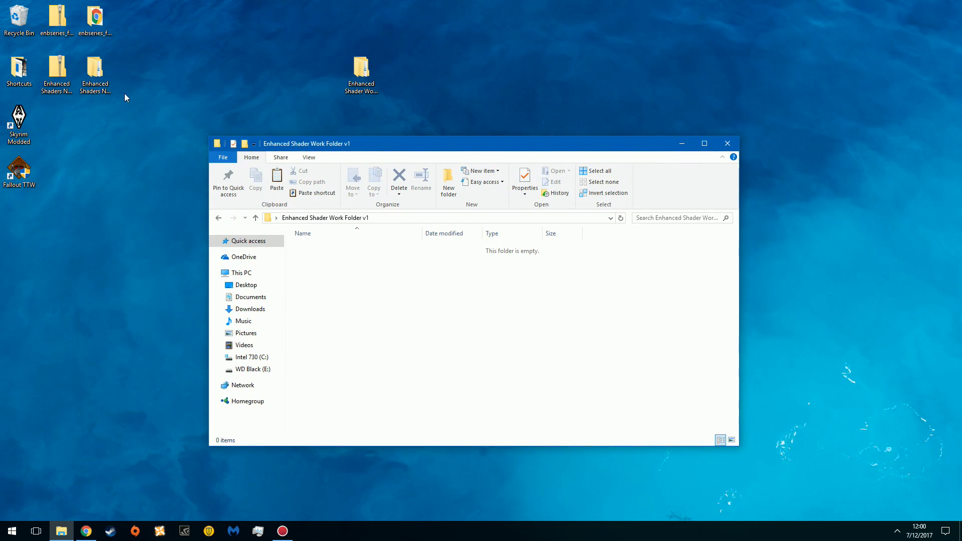
- Copy all files and folders from the InjectorVersion folder of enbseries_falloutnv_v0278 to the clipboard
double_click(96, 21)
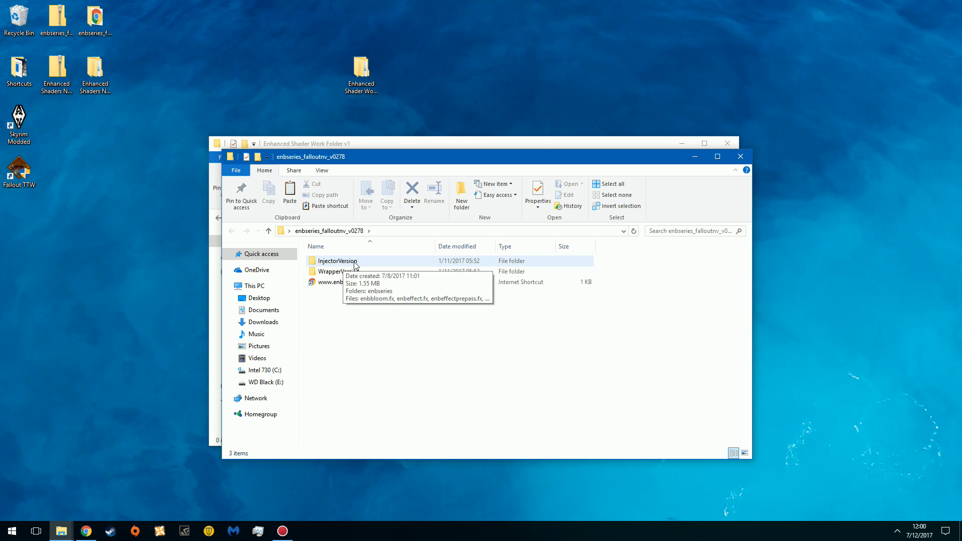
double_click(354, 262)
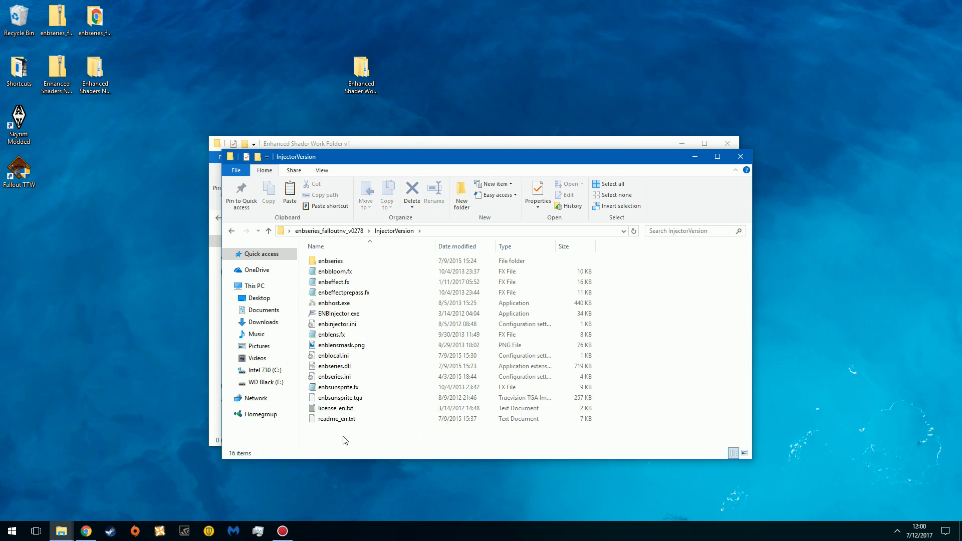
drag(345, 440, 356, 263)
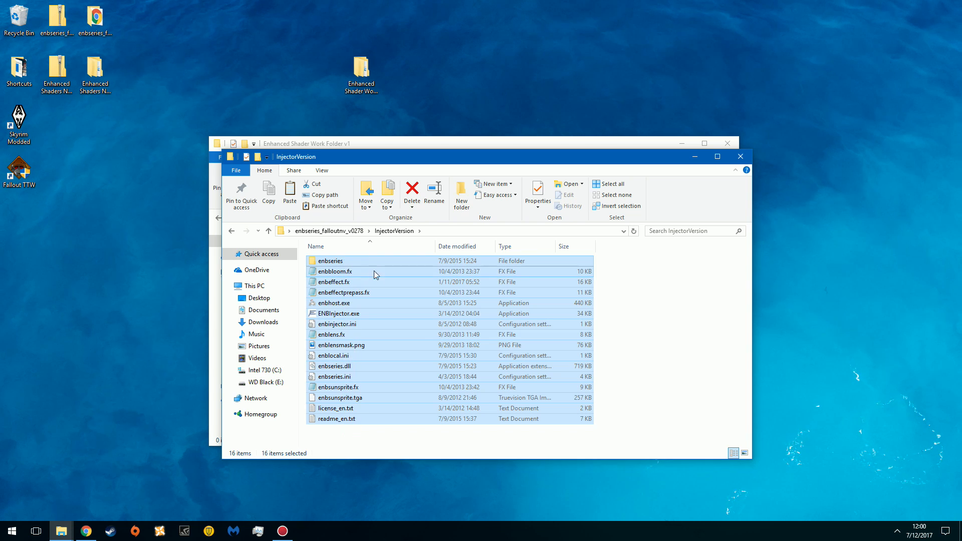
right_click(393, 298)
click(443, 398)
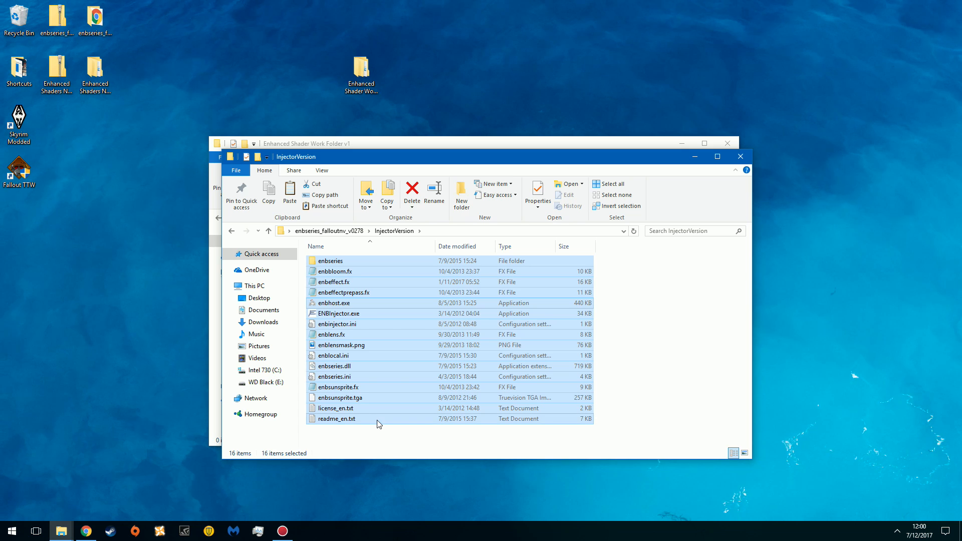
- Paste the copied injector files into Enhanced Shader Work Folder v1 and clear the selection
click(368, 144)
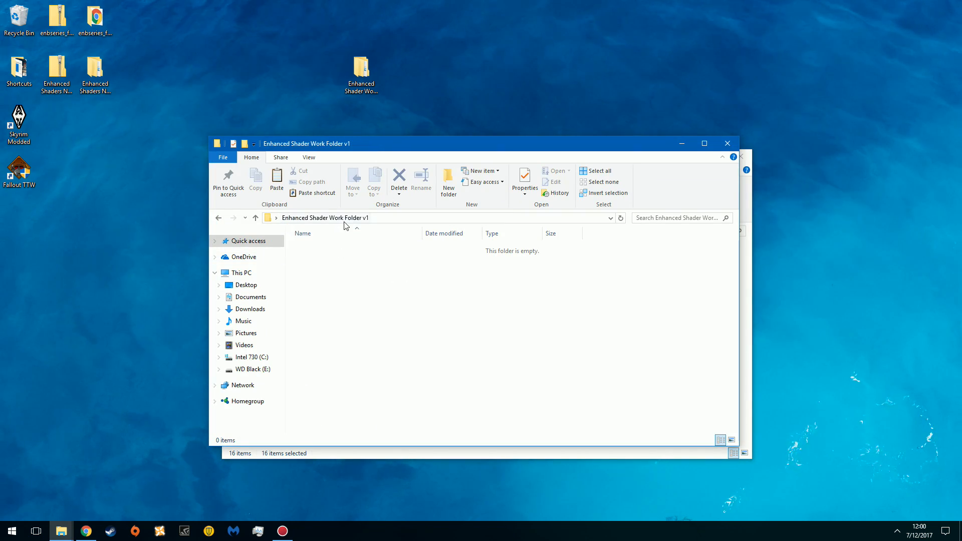
right_click(386, 313)
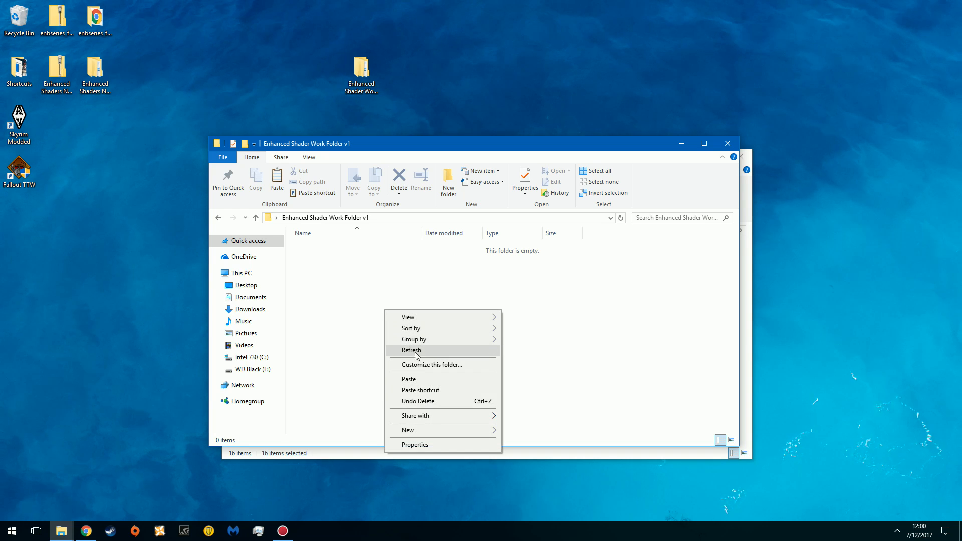
click(422, 379)
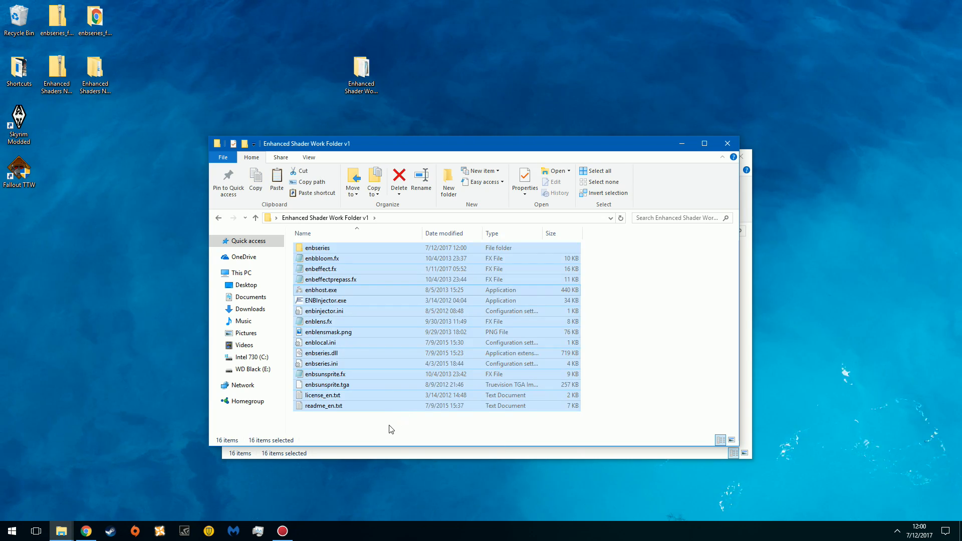
click(387, 424)
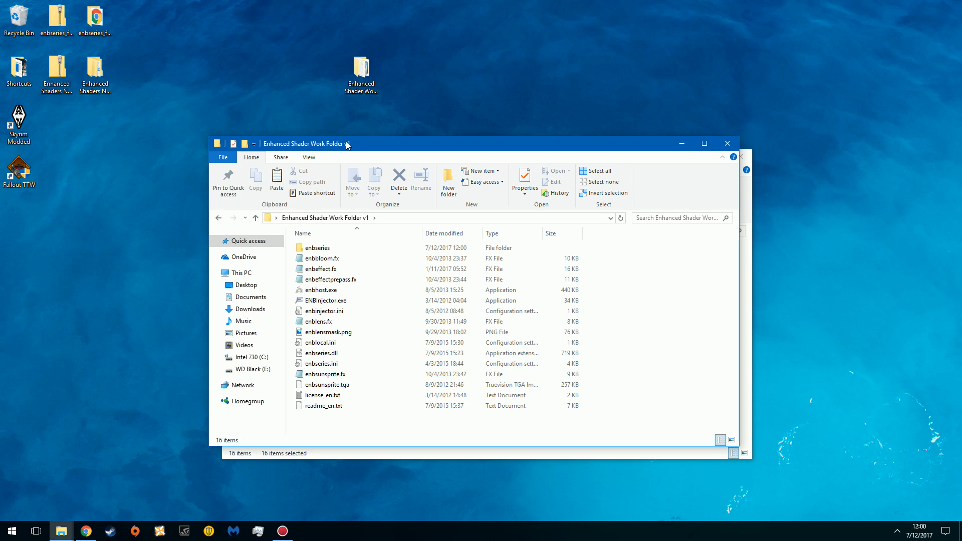
- Close the enbseries_falloutnv_v0278 window and bring the work folder window back to the middle of the desktop
drag(347, 145, 565, 166)
click(379, 446)
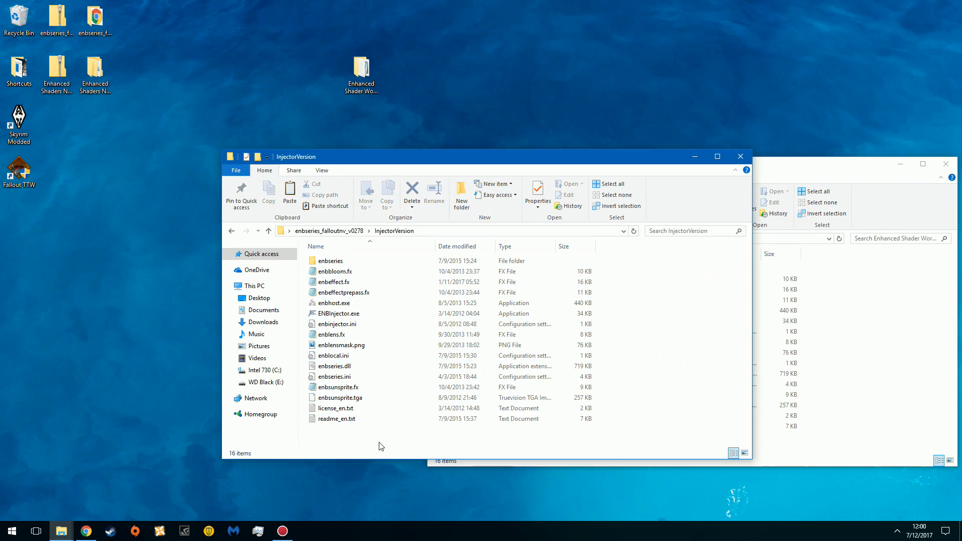
click(329, 232)
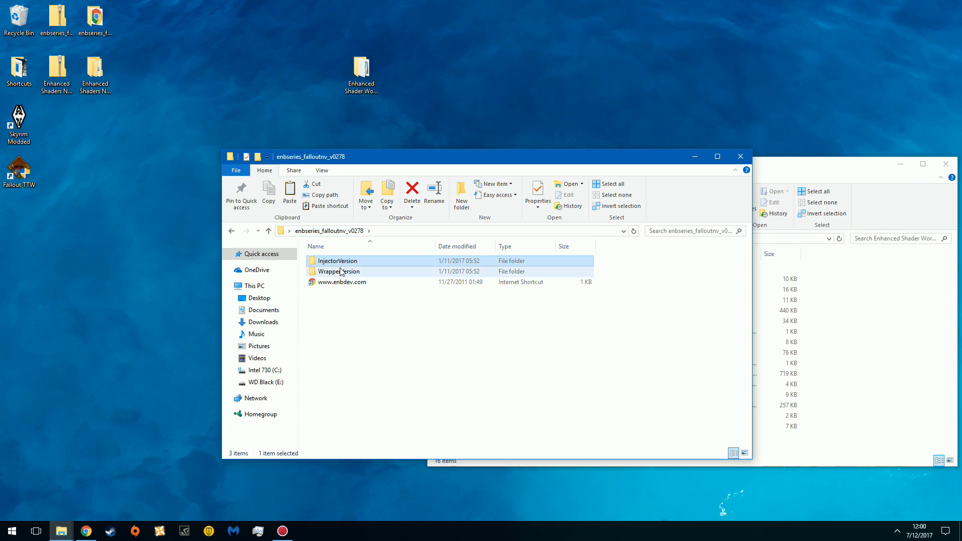
click(740, 156)
drag(717, 169, 473, 163)
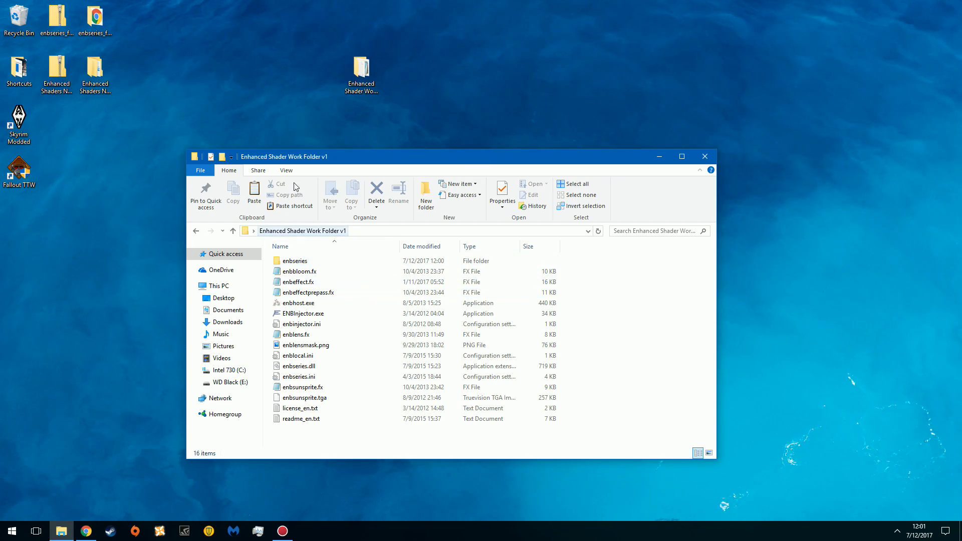
- Copy everything in the 1 - INSTALLATION FILES folder of the Enhanced Shaders Nevada Skies pack to the clipboard
double_click(102, 75)
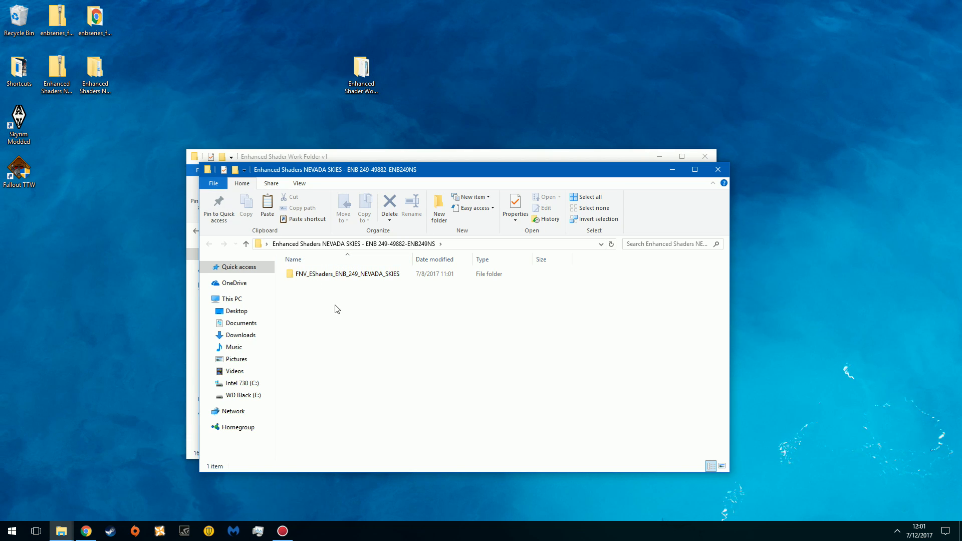
double_click(355, 275)
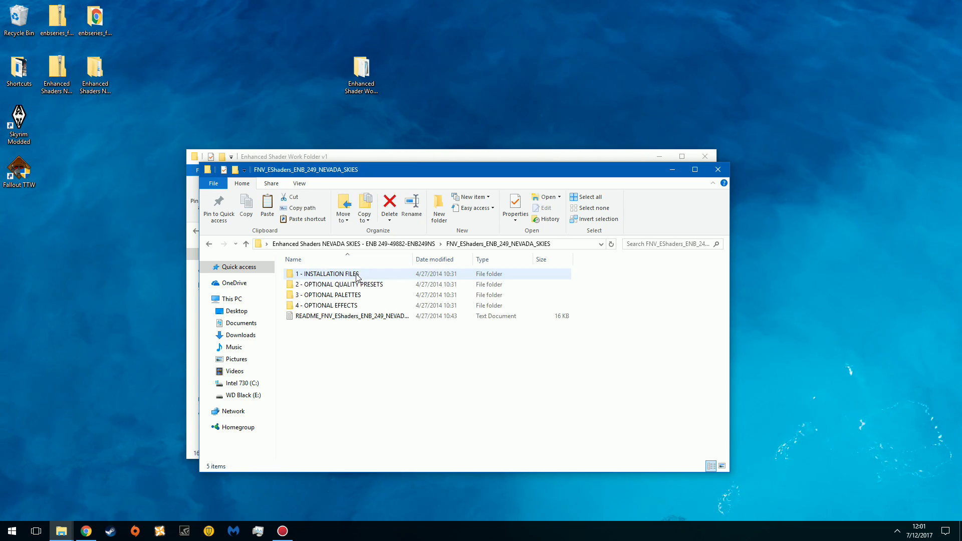
double_click(328, 275)
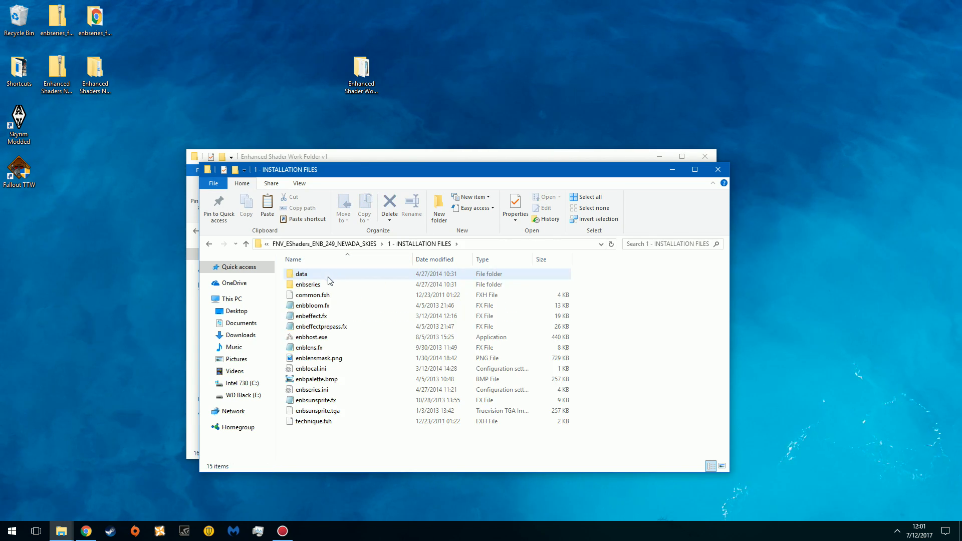
drag(333, 448, 327, 270)
right_click(336, 299)
click(388, 399)
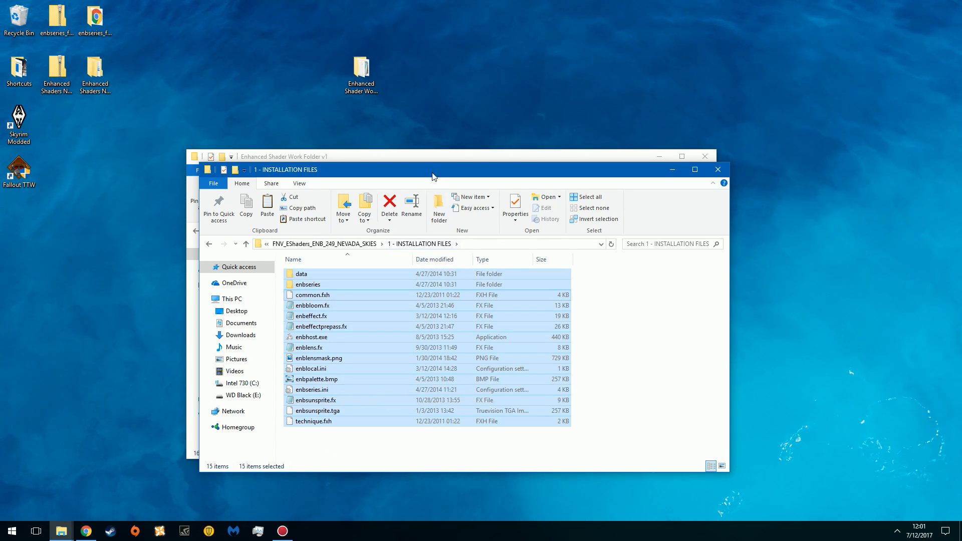
- Paste the installation files into Enhanced Shader Work Folder v1, resolving the name conflicts in favour of the versions from 1 - INSTALLATION FILES
click(426, 157)
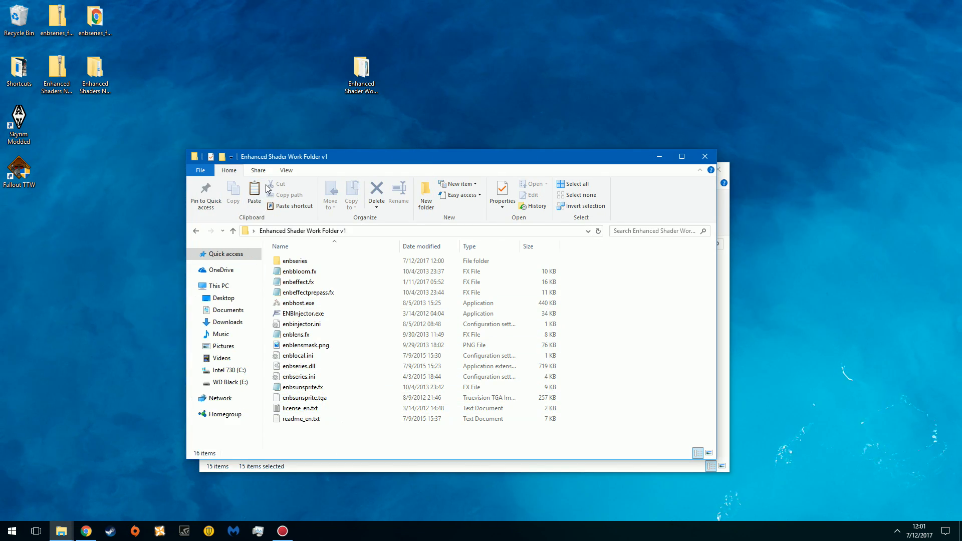
click(254, 195)
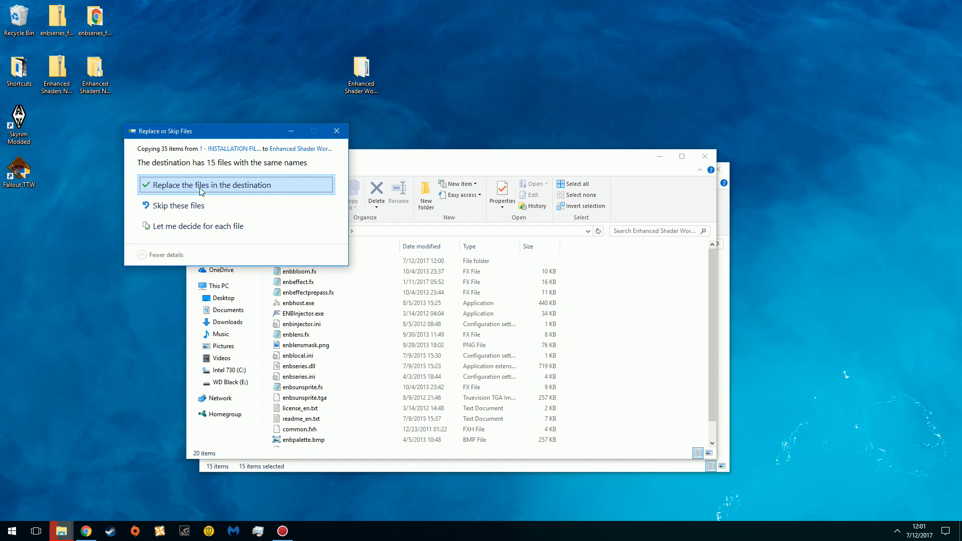
click(166, 229)
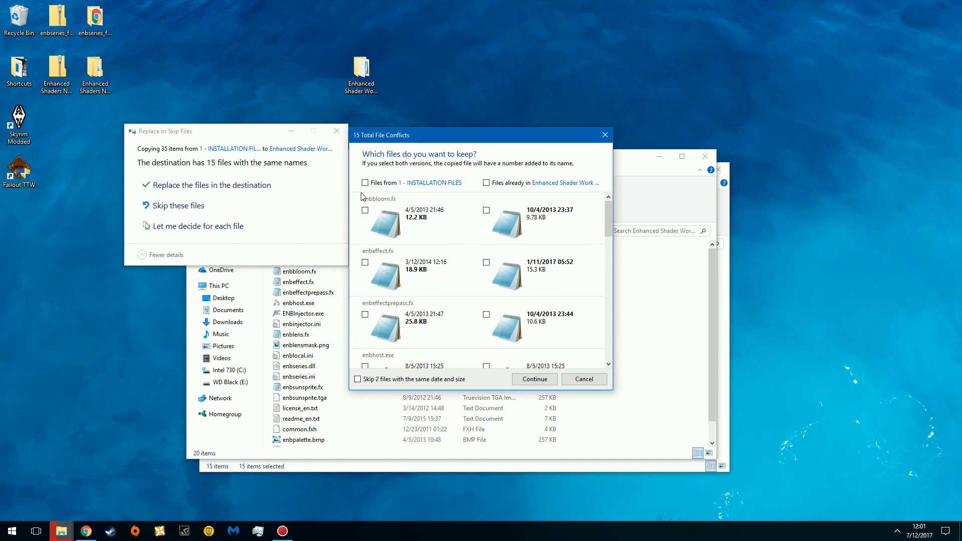
click(530, 382)
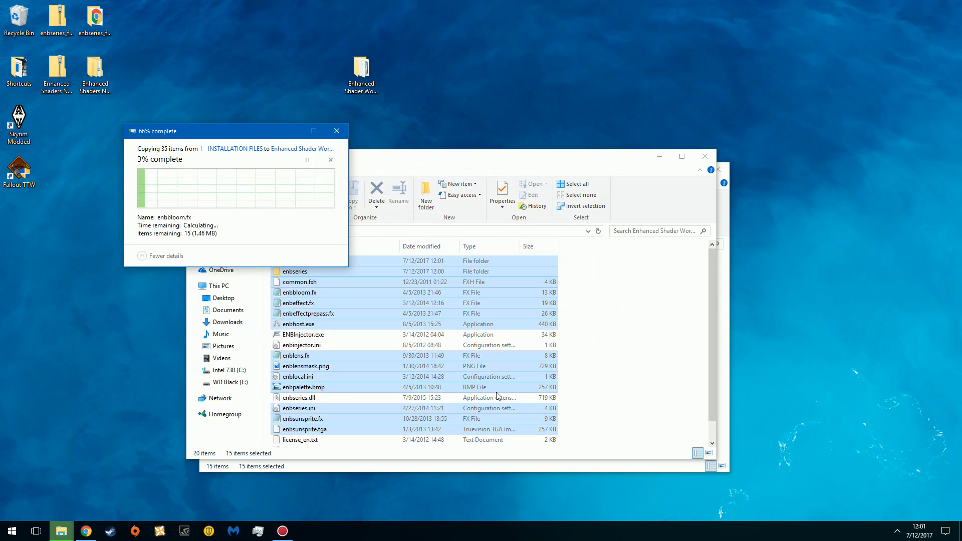
click(630, 367)
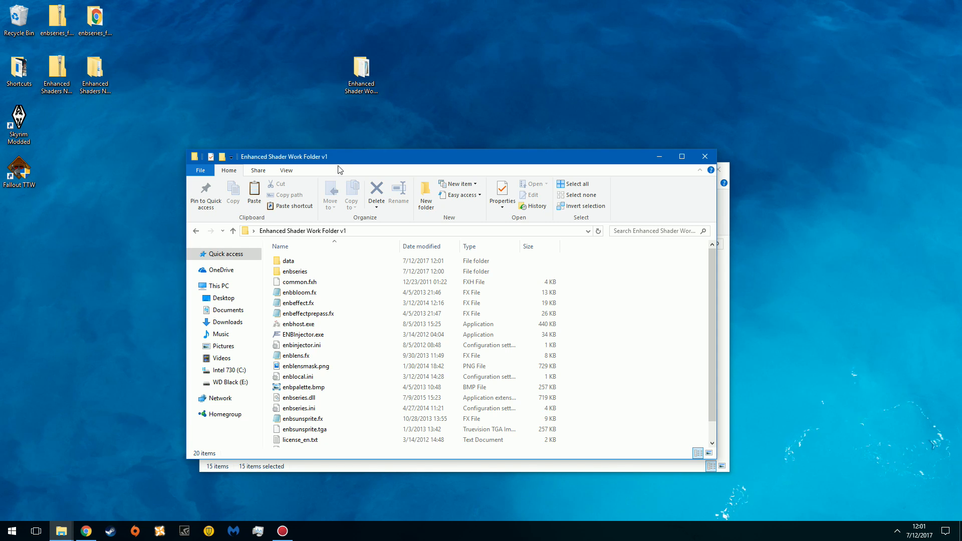
- Copy enbseries.ini from the 0 - Extreme folder in 2 - OPTIONAL QUALITY PRESETS to the clipboard
drag(339, 158, 605, 178)
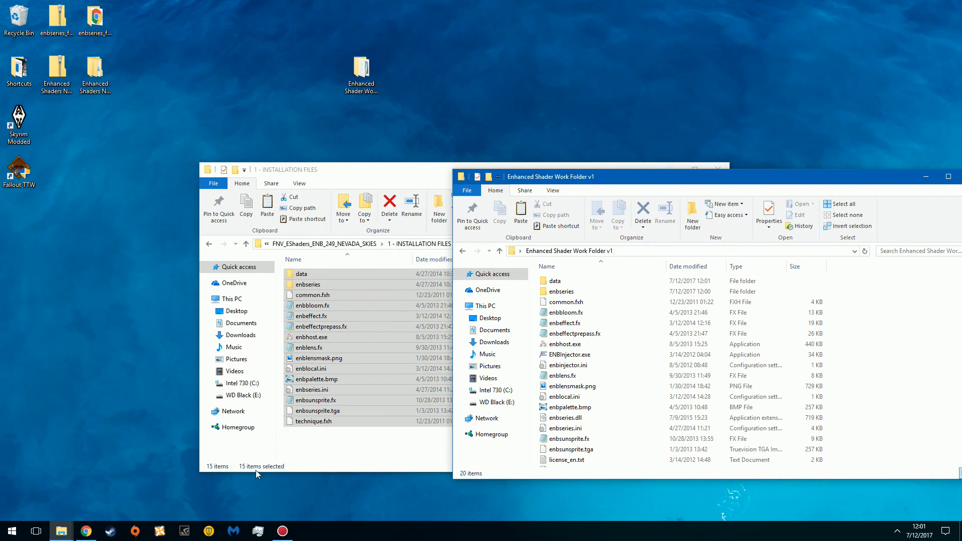
click(366, 441)
click(346, 244)
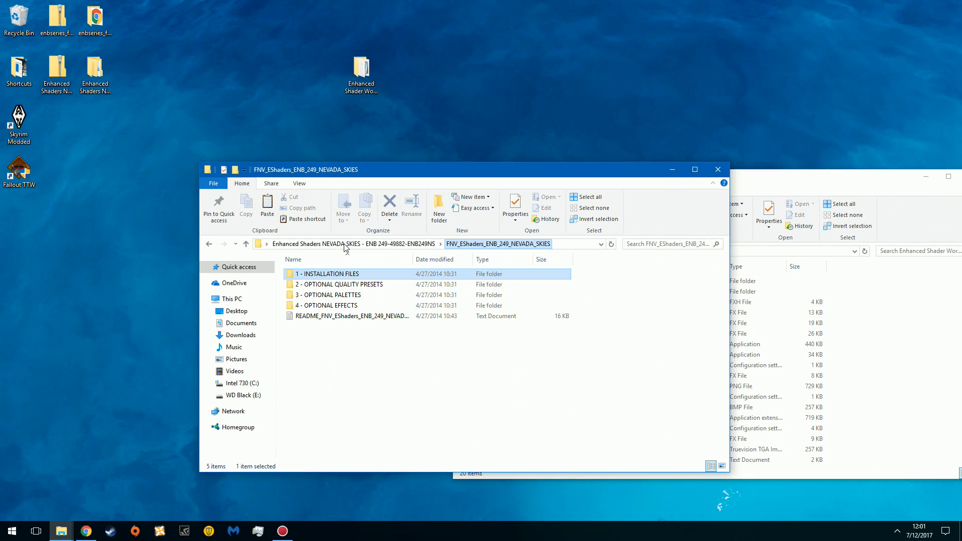
double_click(326, 284)
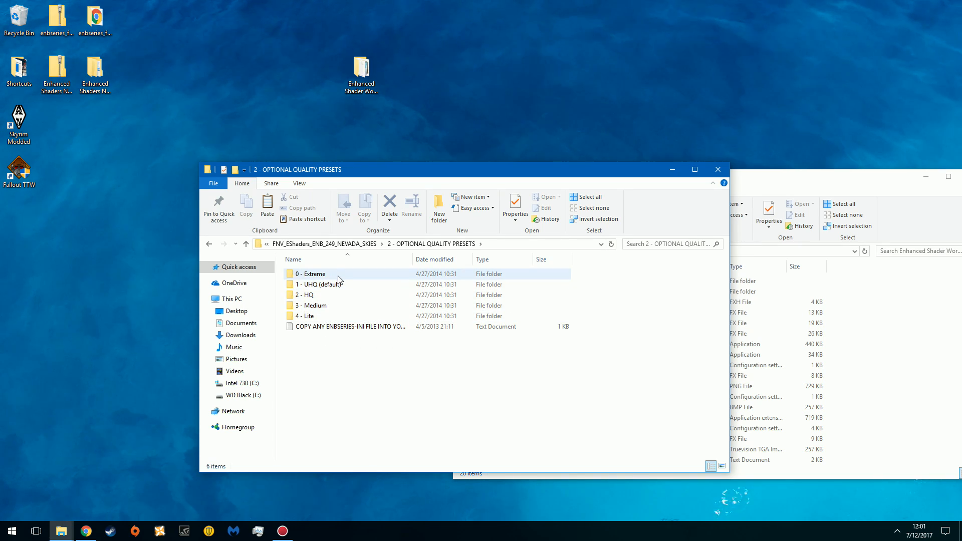
double_click(338, 279)
click(337, 279)
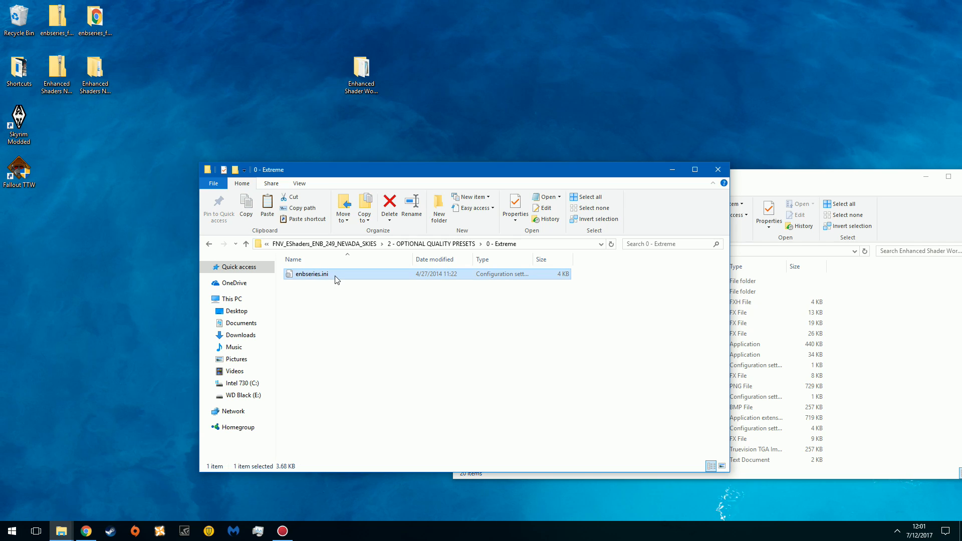
right_click(337, 279)
click(367, 431)
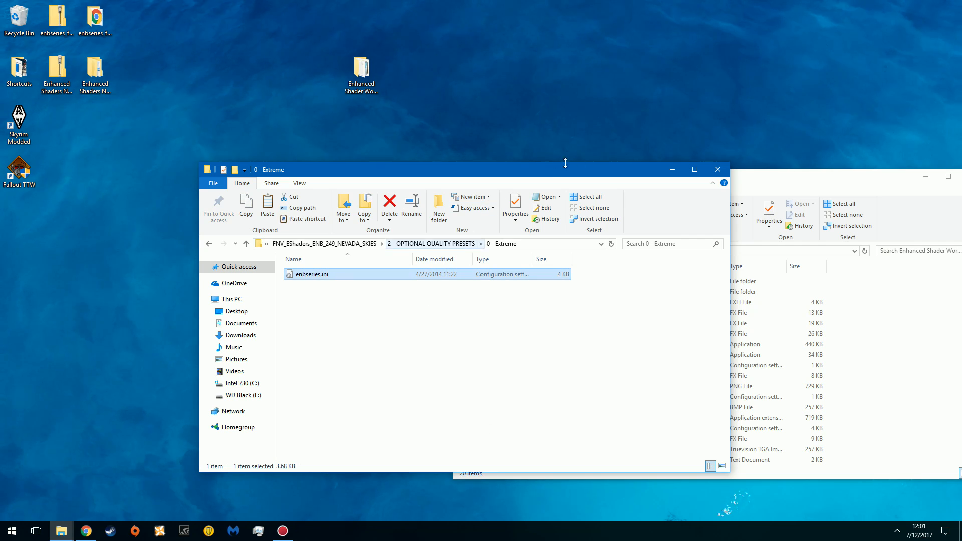
- Paste the Extreme preset's enbseries.ini into Enhanced Shader Work Folder v1, replacing the existing file
drag(764, 180, 538, 103)
right_click(636, 252)
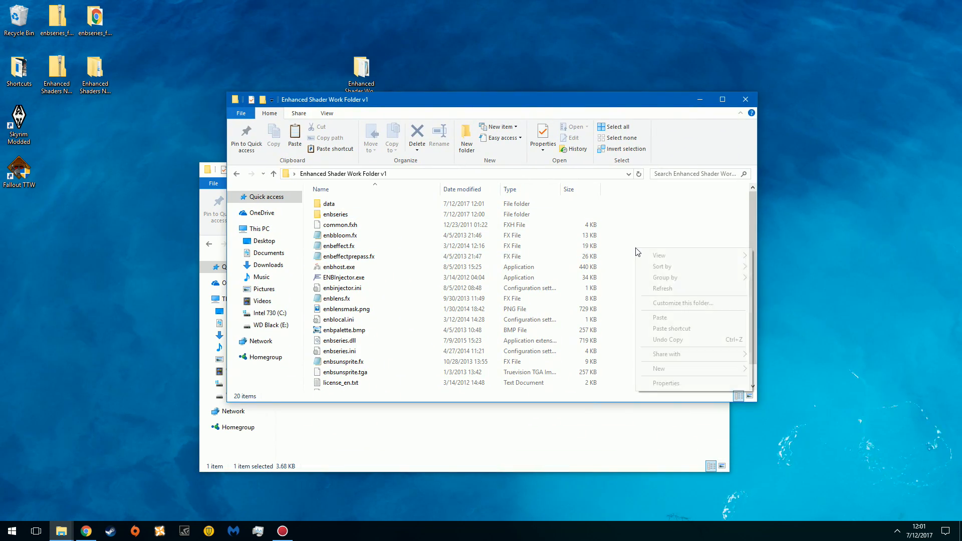
click(666, 317)
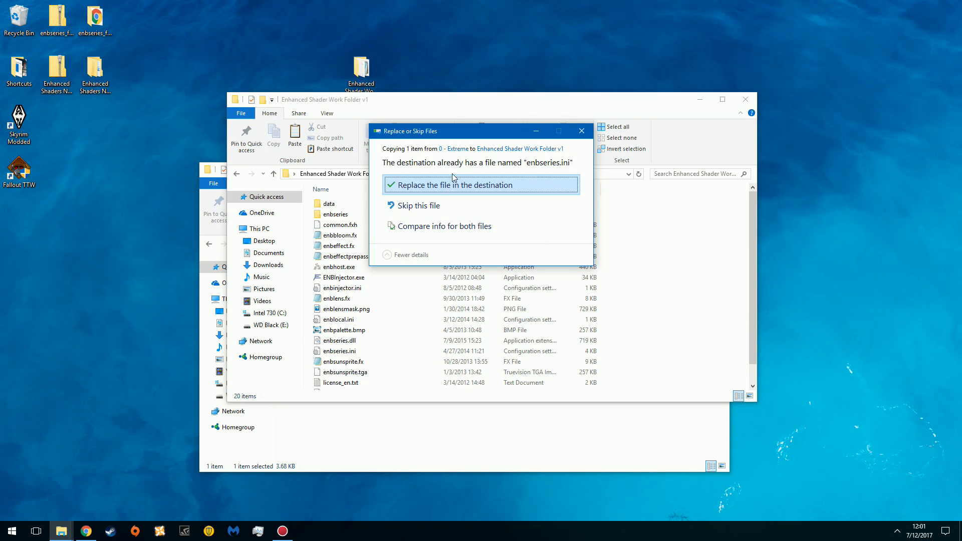
click(417, 185)
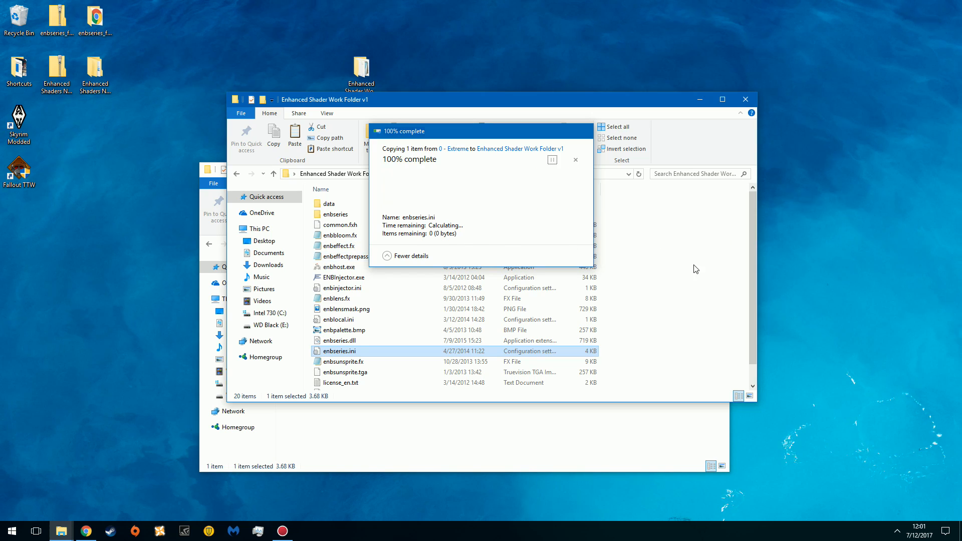
- Read the full name of the text note in 2 - OPTIONAL QUALITY PRESETS and close that folder window
click(399, 435)
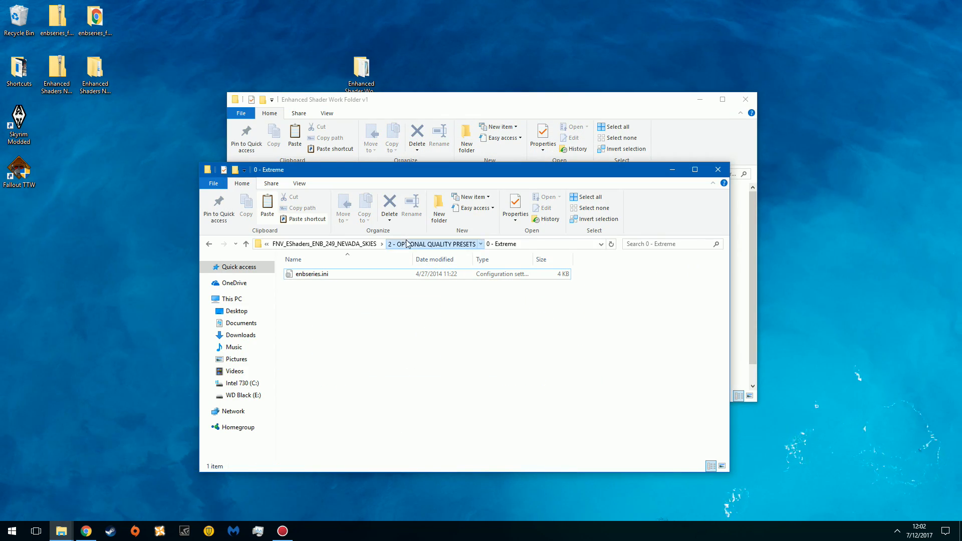
click(431, 244)
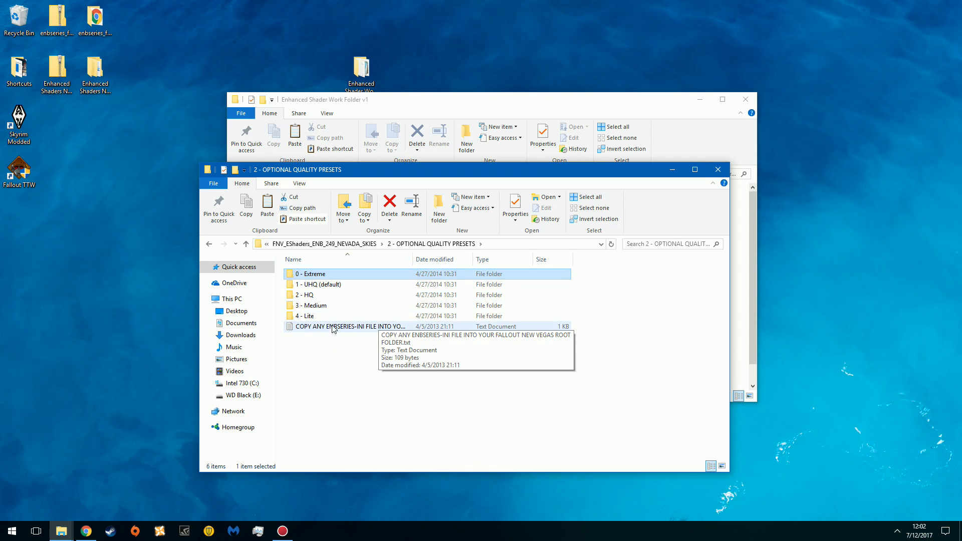
click(367, 369)
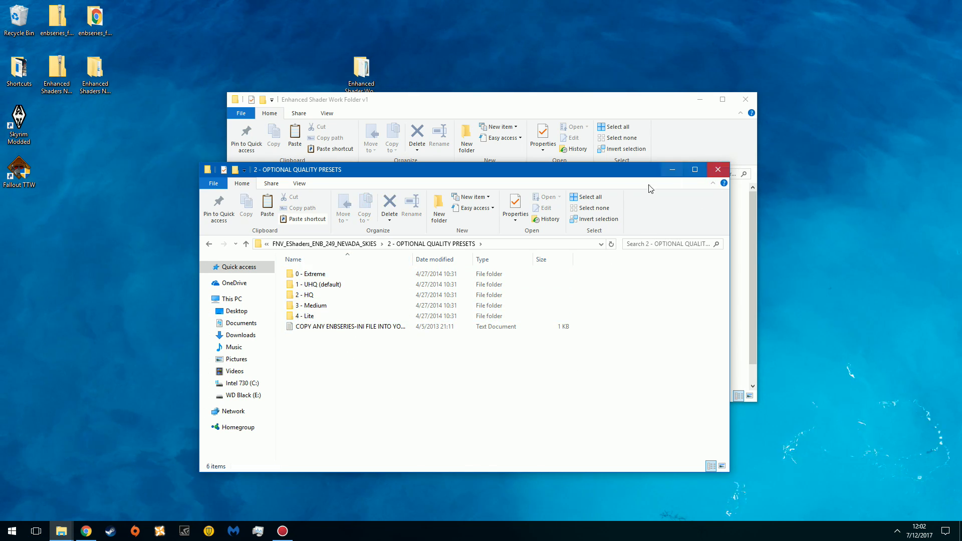
drag(411, 259, 510, 259)
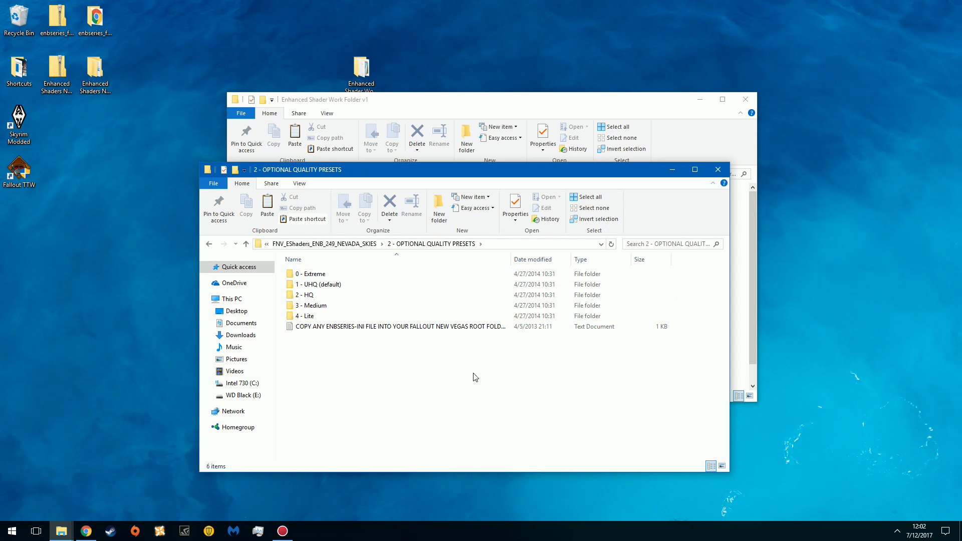
click(718, 172)
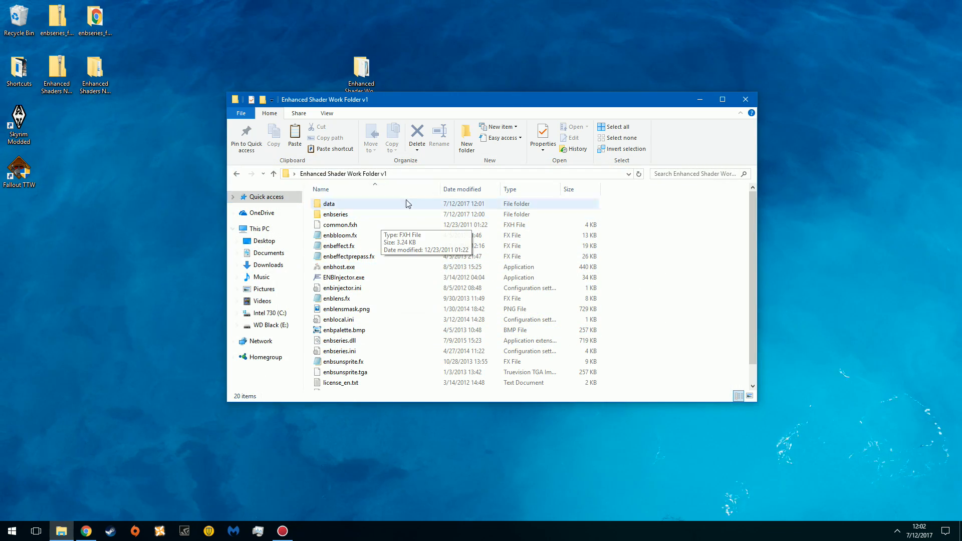
- Make the Enhanced Shader Work Folder v1 window taller so that its whole file list fits
scroll(402, 267, down, 1)
scroll(398, 292, up, 1)
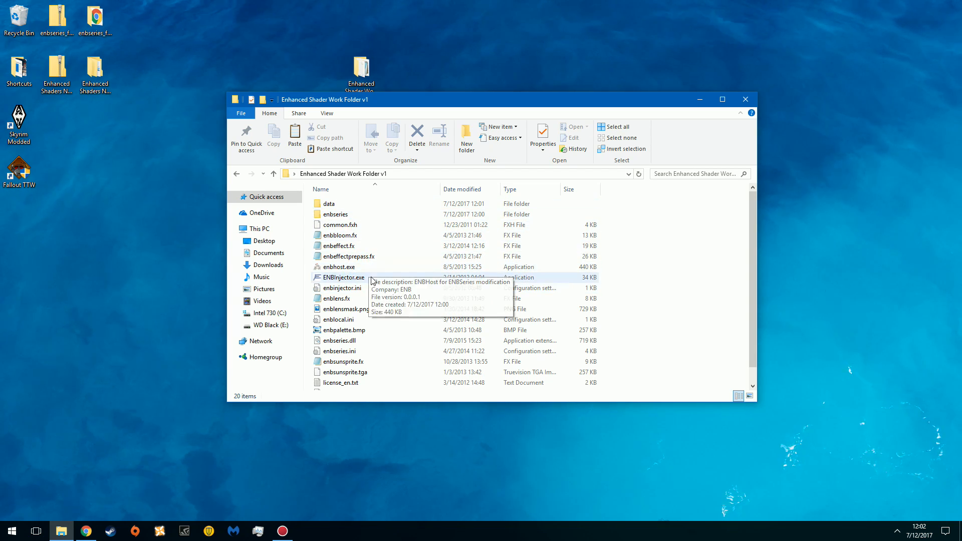
scroll(368, 286, down, 1)
scroll(370, 280, up, 1)
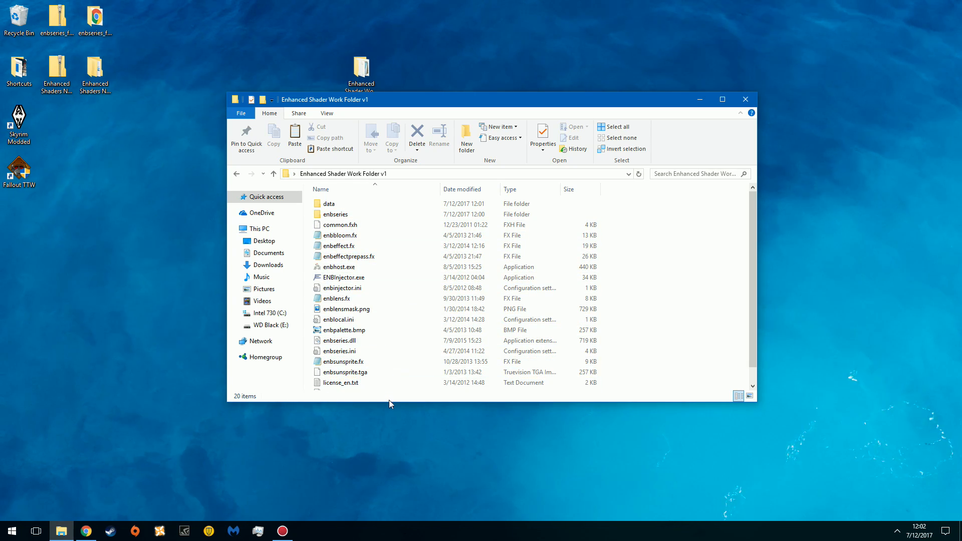
drag(390, 401, 398, 451)
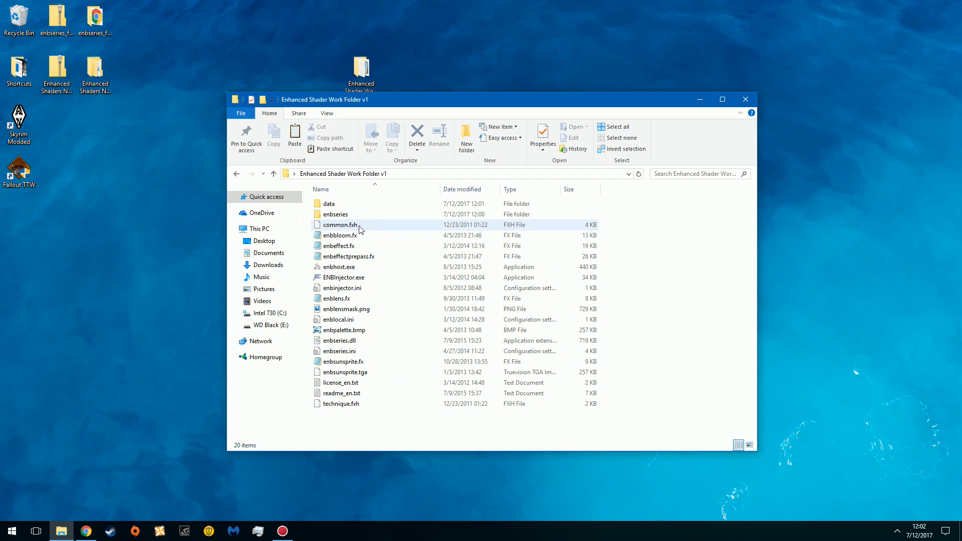
- Open enbinjector.ini and move FalloutNV.exe from the ProcessName1 entry to ProcessName2
double_click(339, 292)
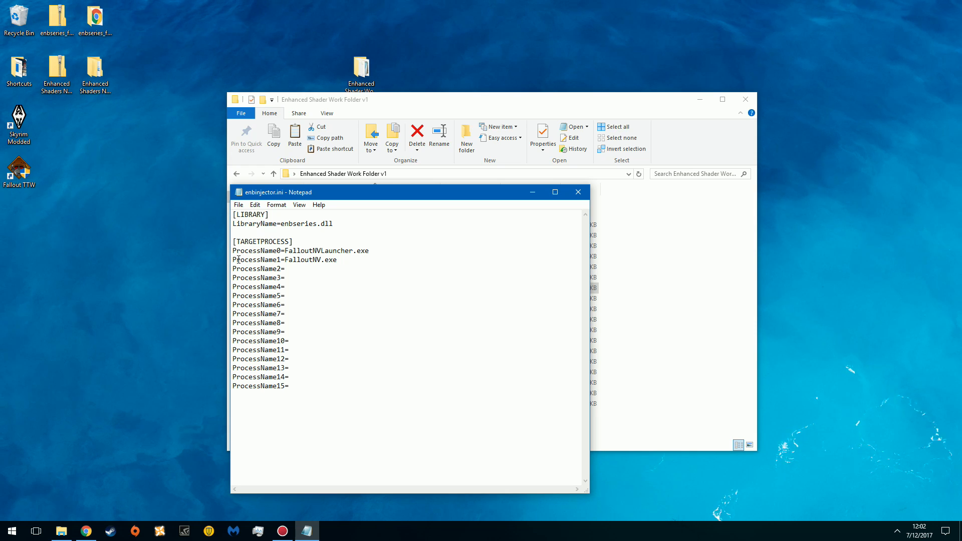
drag(350, 259, 290, 262)
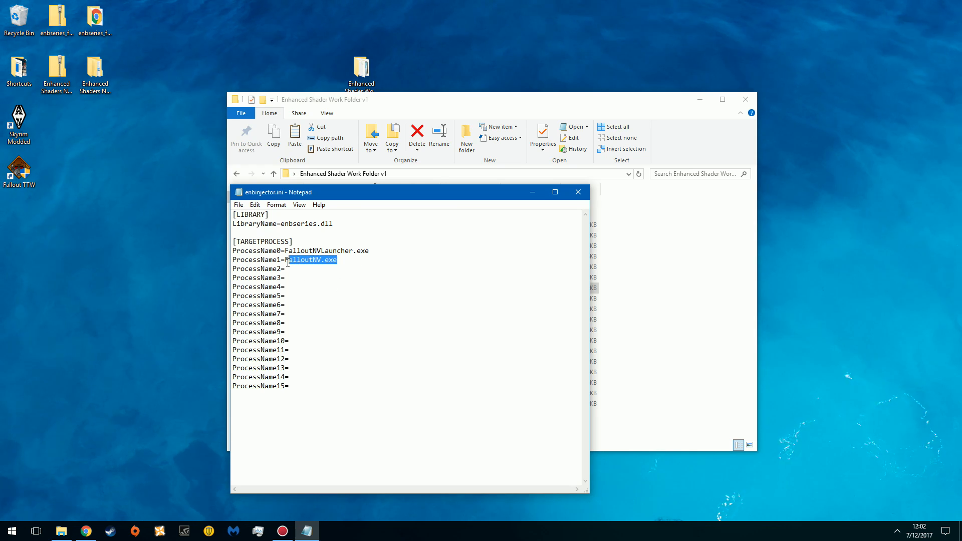
right_click(320, 262)
click(332, 281)
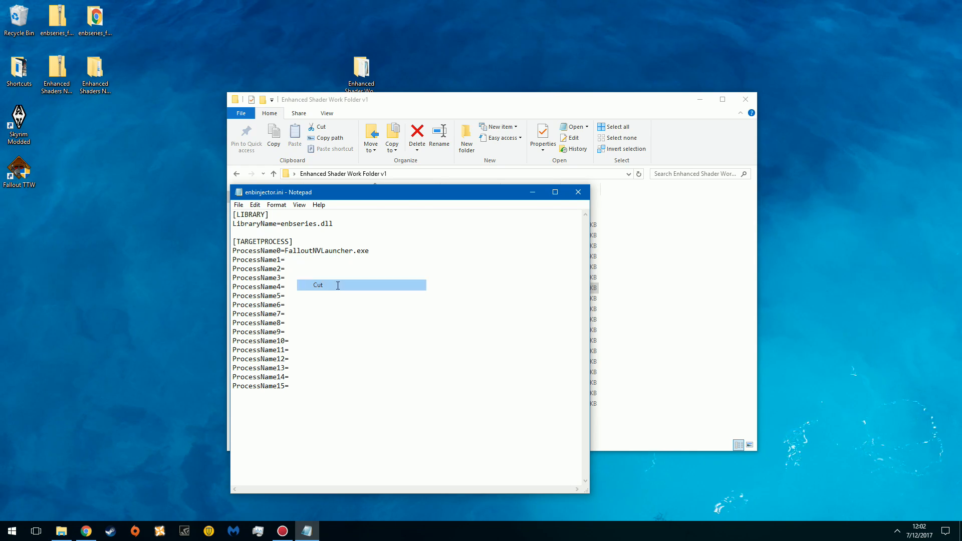
click(293, 269)
right_click(294, 270)
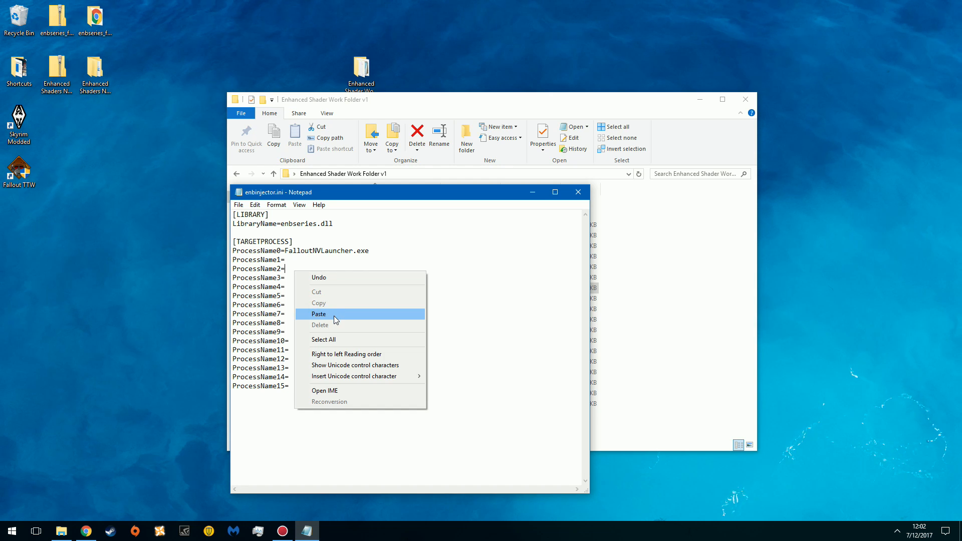
click(335, 314)
- Move FalloutNVLauncher.exe from the ProcessName0 entry to ProcessName1 in enbinjector.ini
click(386, 252)
drag(346, 253, 289, 253)
right_click(297, 252)
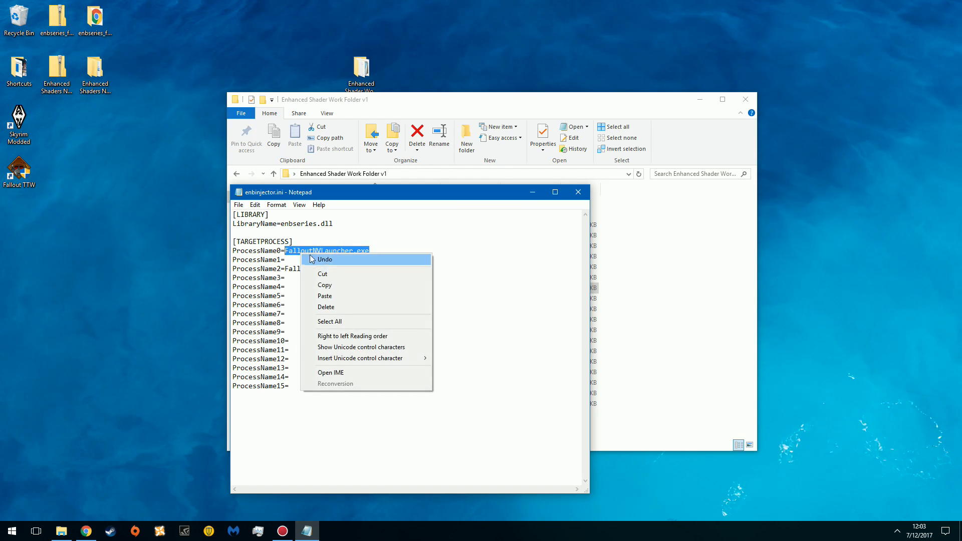
click(341, 274)
right_click(294, 261)
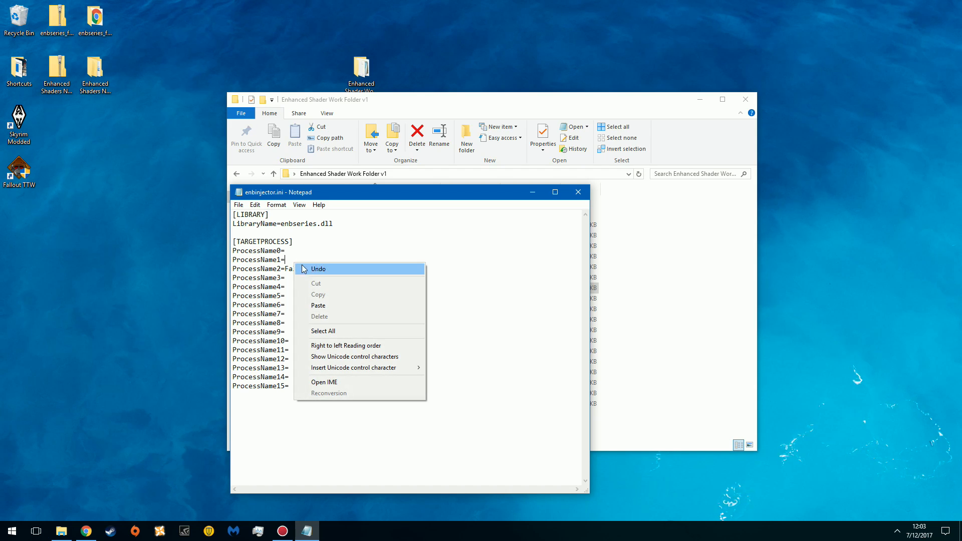
click(336, 305)
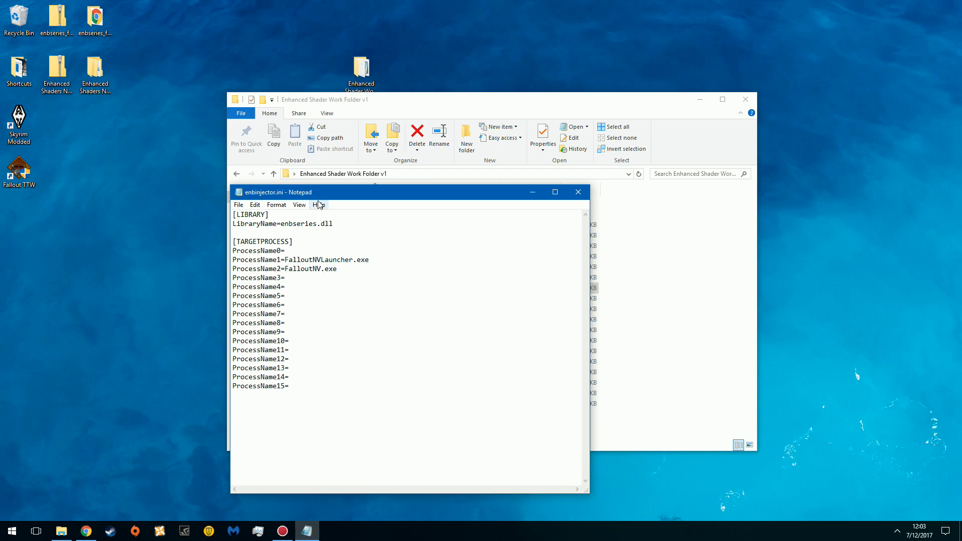
- Open the file location of the Fallout TTW shortcut and arrange the work folder window beside it
drag(309, 195, 388, 142)
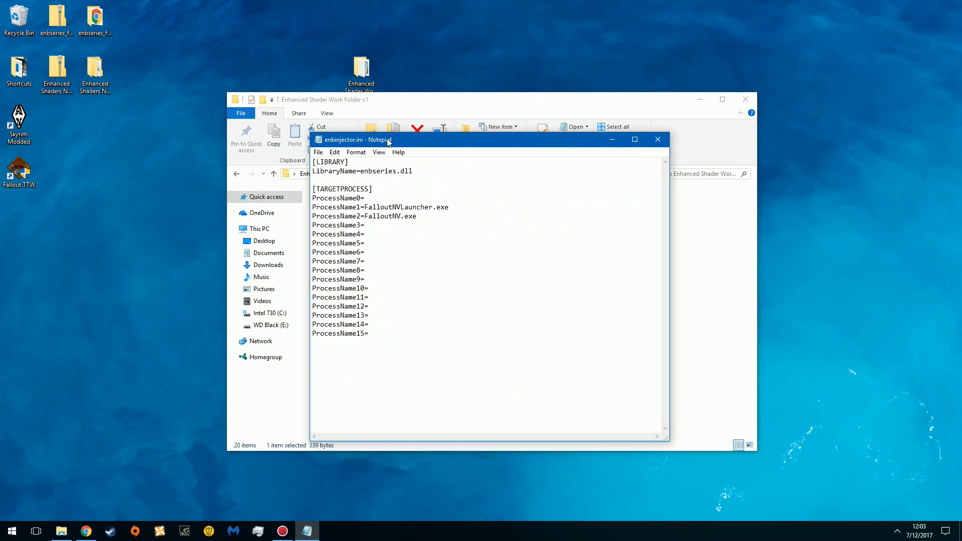
right_click(29, 172)
click(56, 196)
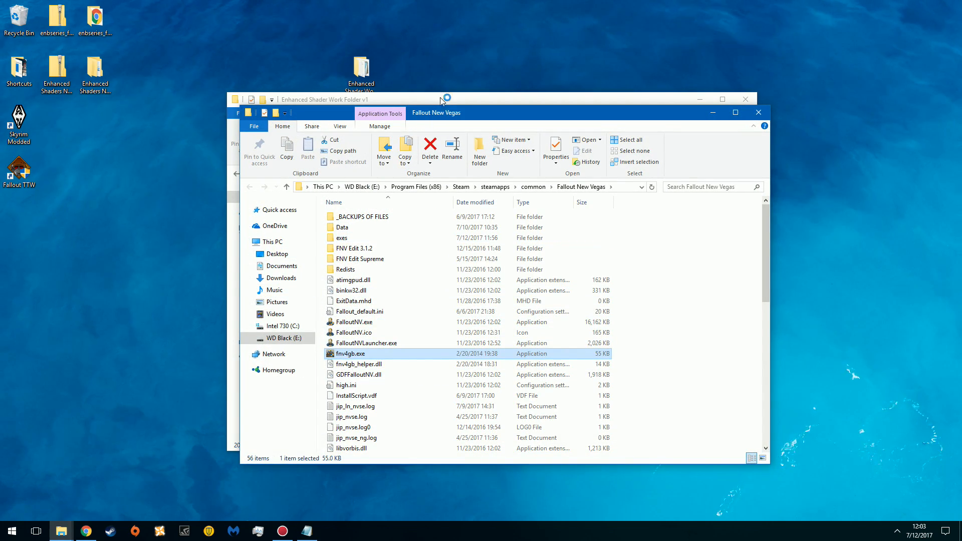
click(409, 99)
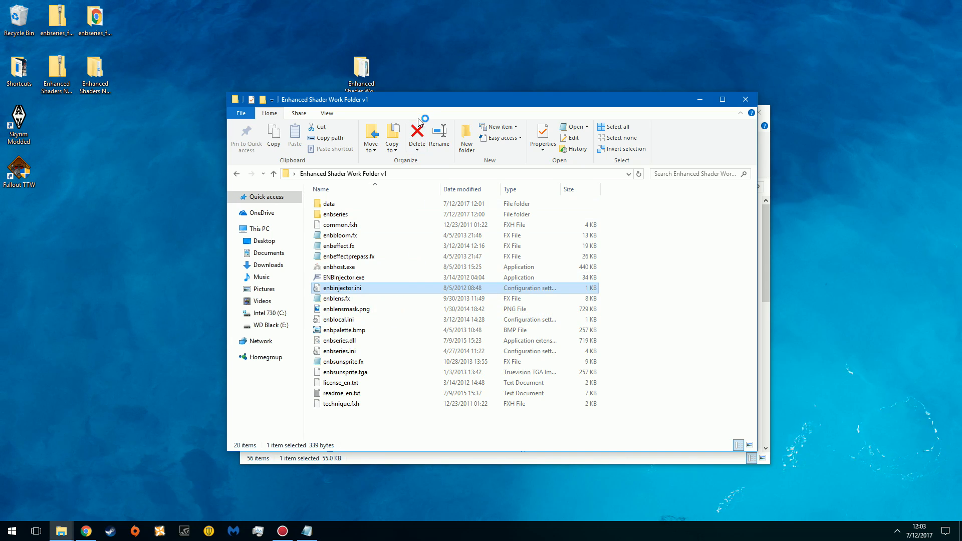
drag(419, 105, 569, 98)
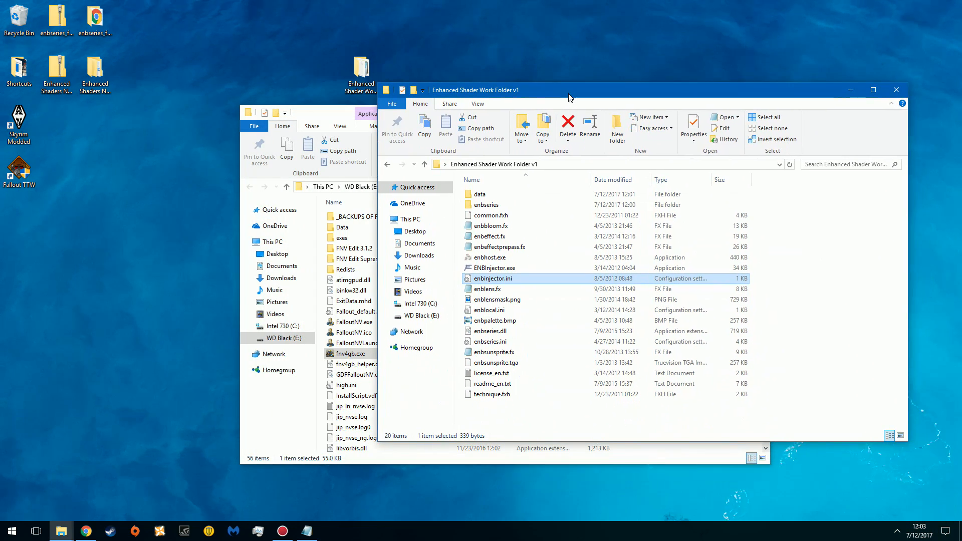
- Set ProcessName0 to fnv4gb.exe in enbinjector.ini, then save and close the file
key(Return)
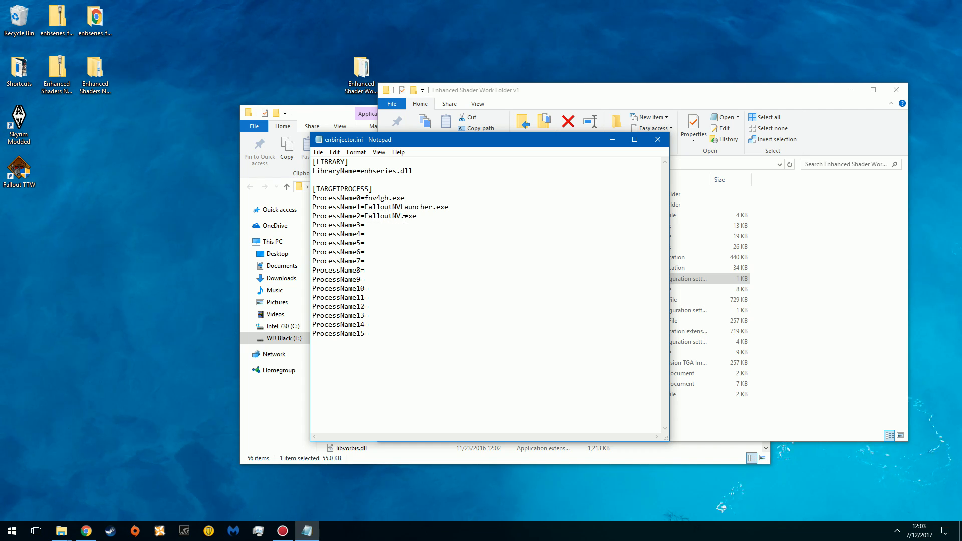
click(326, 155)
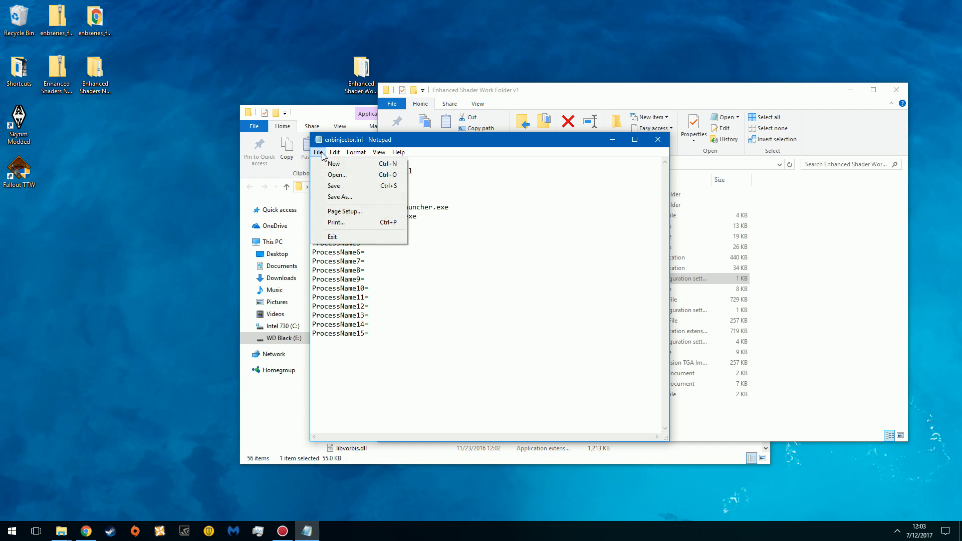
click(349, 188)
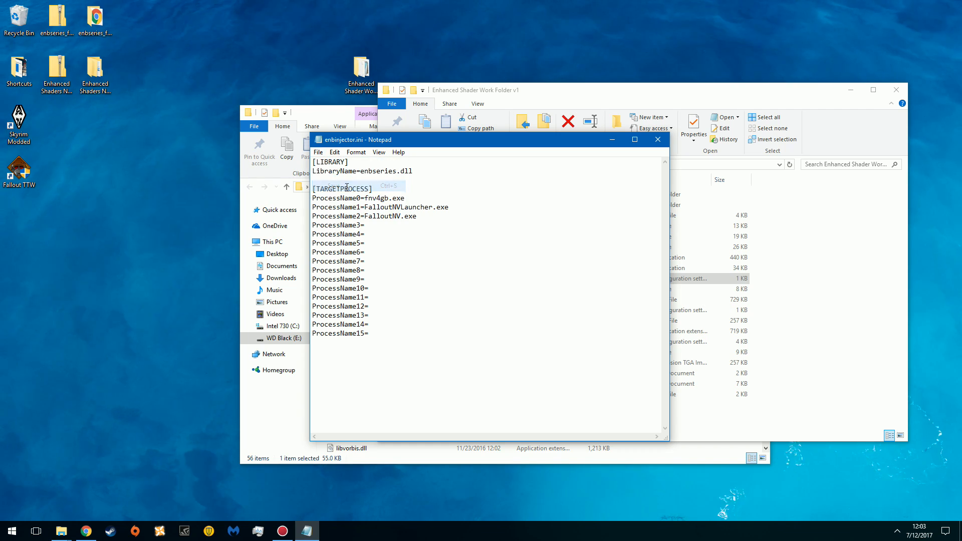
click(656, 139)
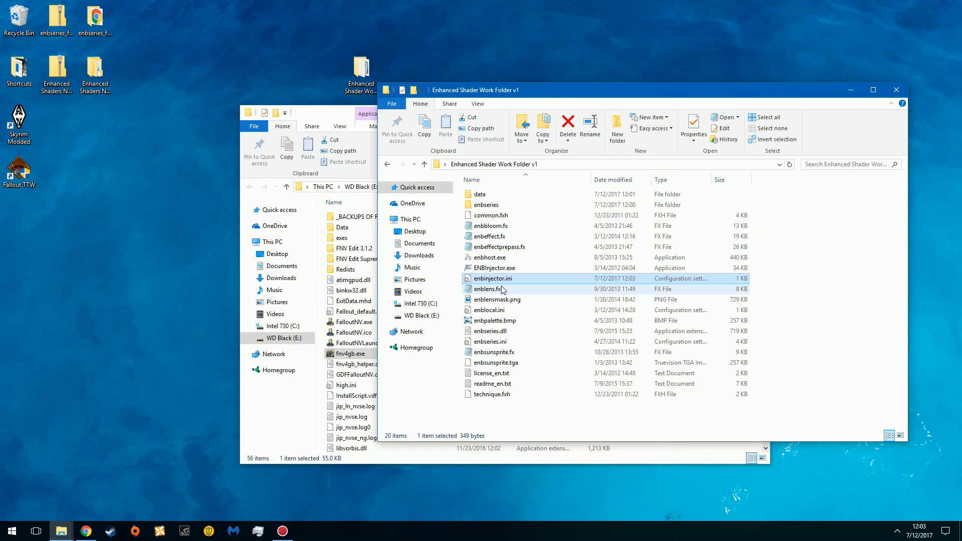
- Open enblocal.ini from the work folder, review its memory, engine and input settings, and close it
click(487, 311)
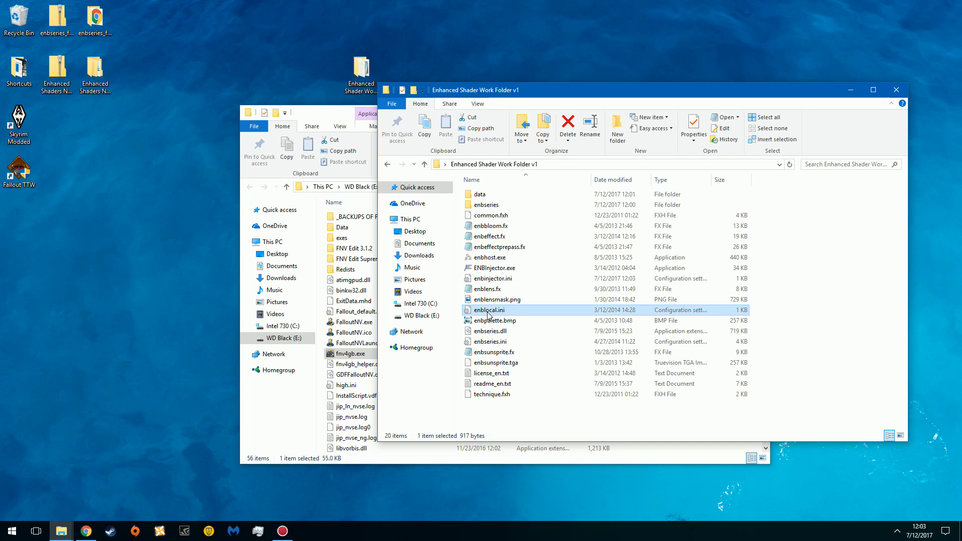
double_click(488, 313)
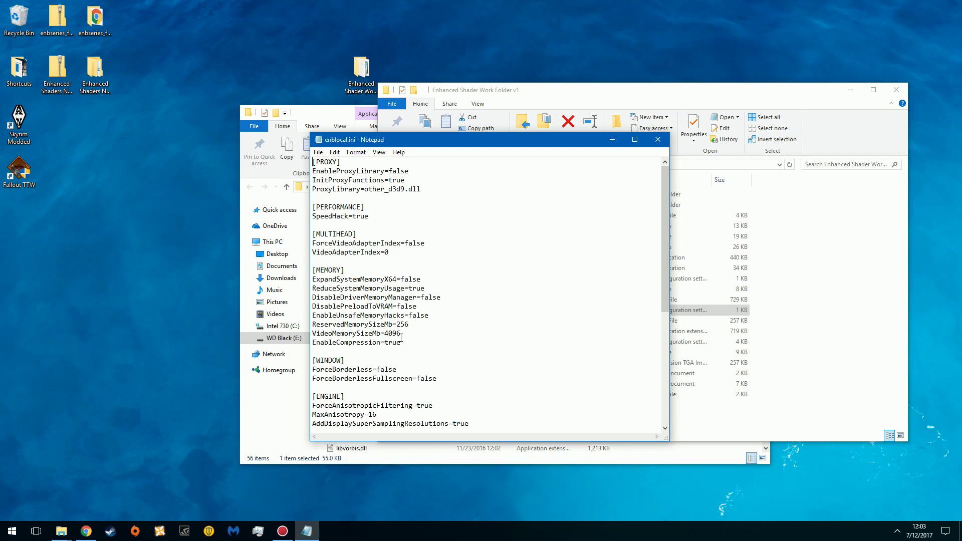
scroll(448, 340, down, 5)
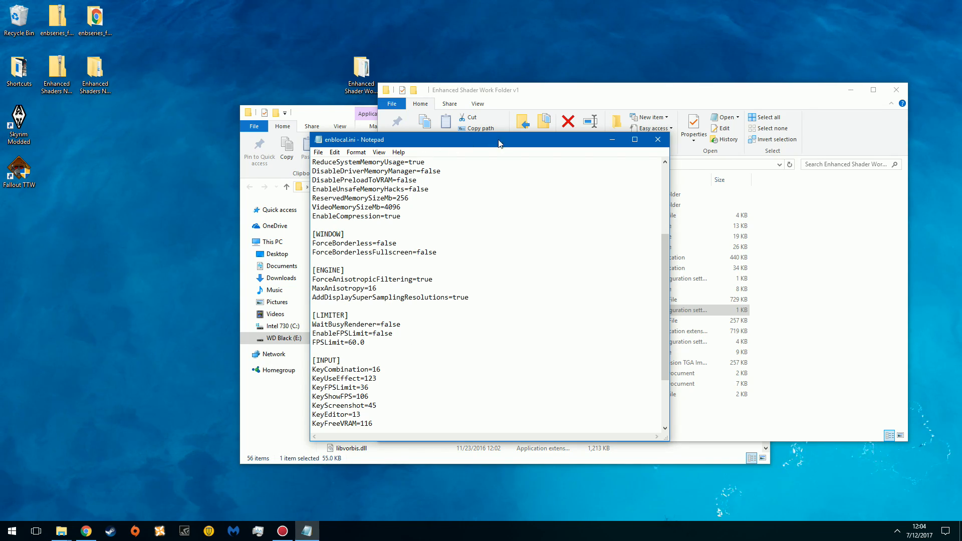
click(657, 140)
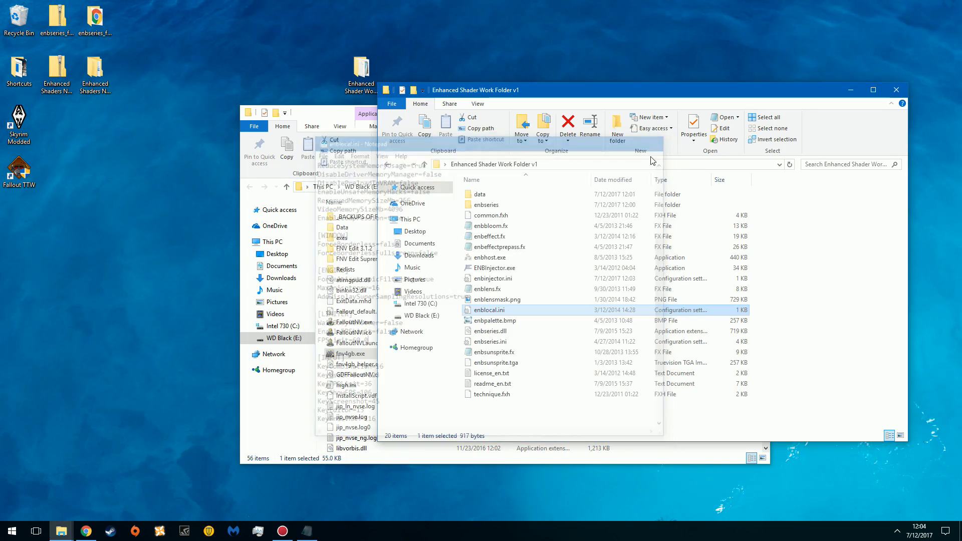
- Open enbseries.ini from the work folder, review its effect and bloom settings, and close it
double_click(509, 344)
scroll(435, 329, down, 15)
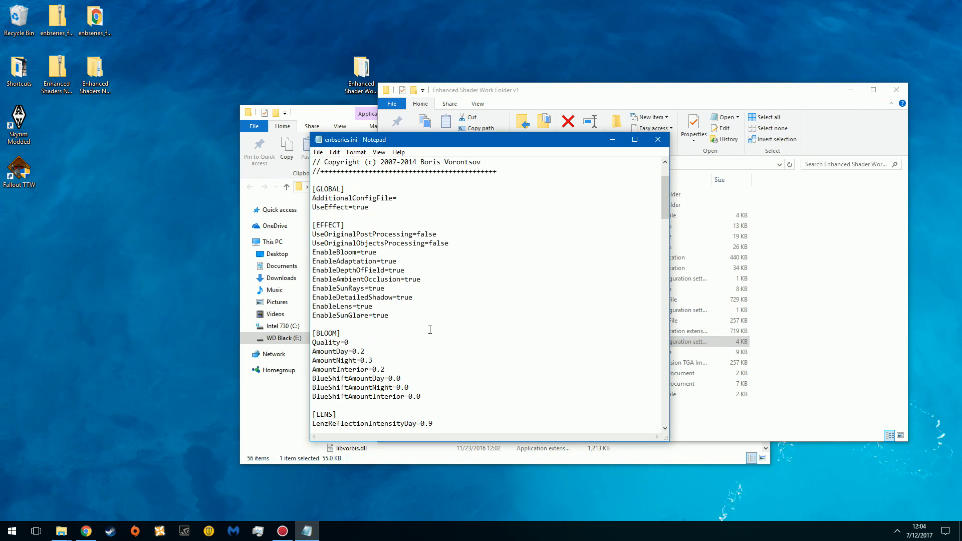
click(657, 139)
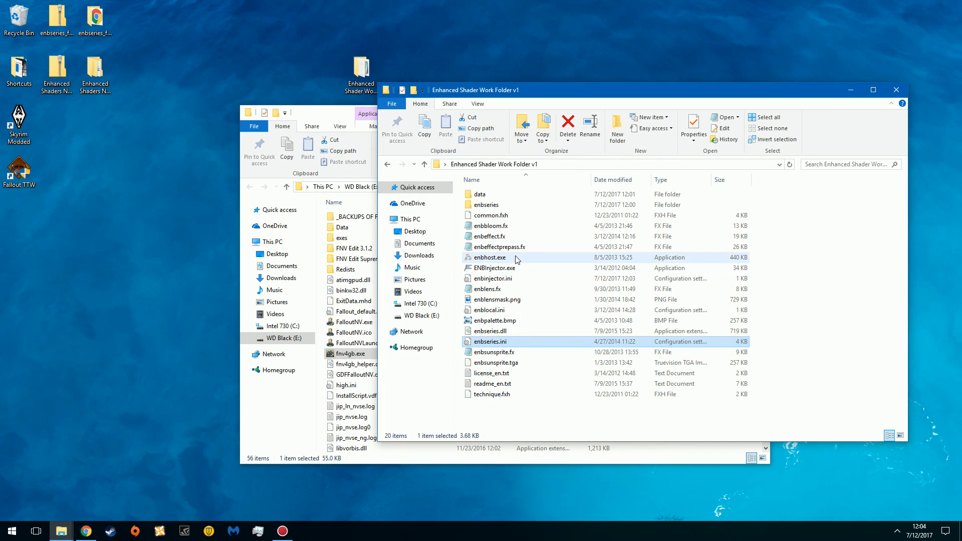
click(520, 421)
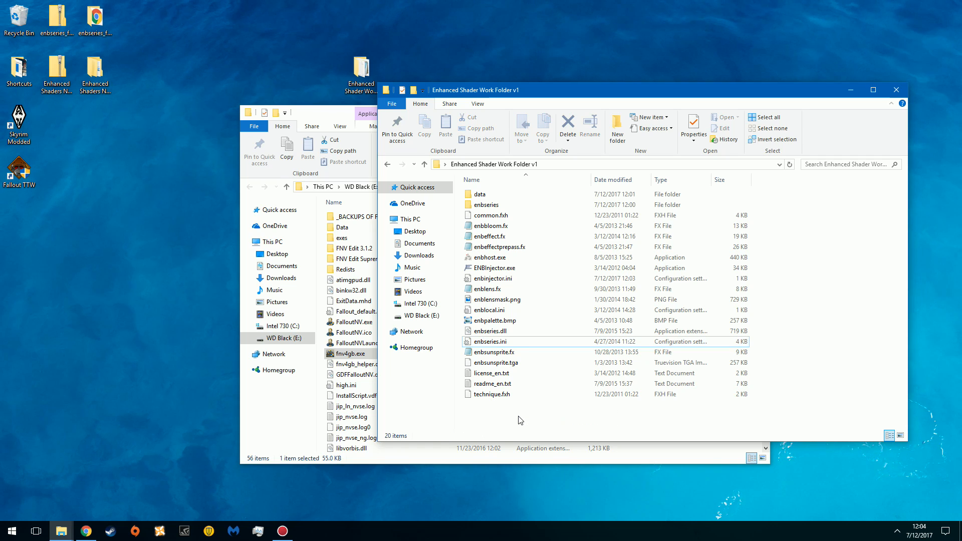
drag(511, 419, 527, 193)
click(514, 421)
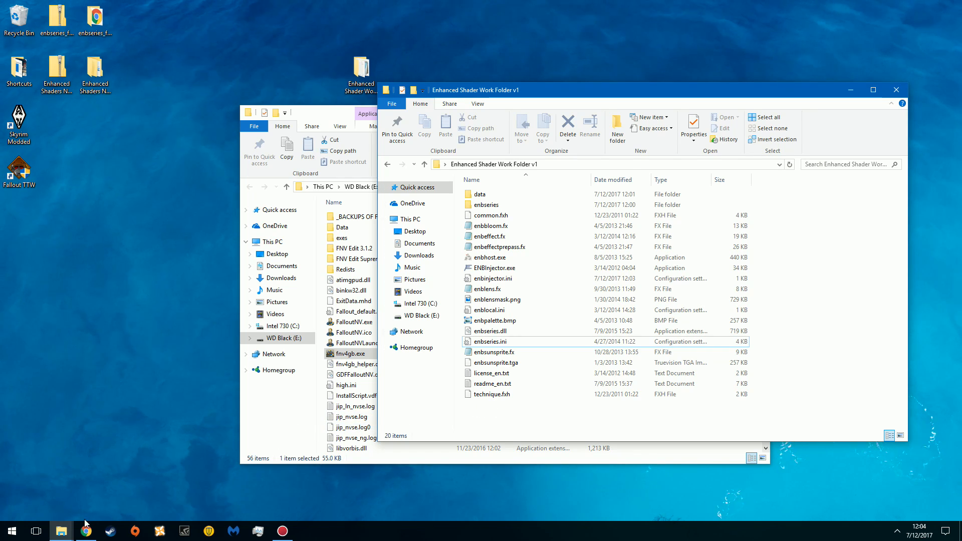
- Open a new File Explorer window and go to the Oxide ENB Backup (.278) (Injector) folder under Mod Resources, ENBs
right_click(62, 529)
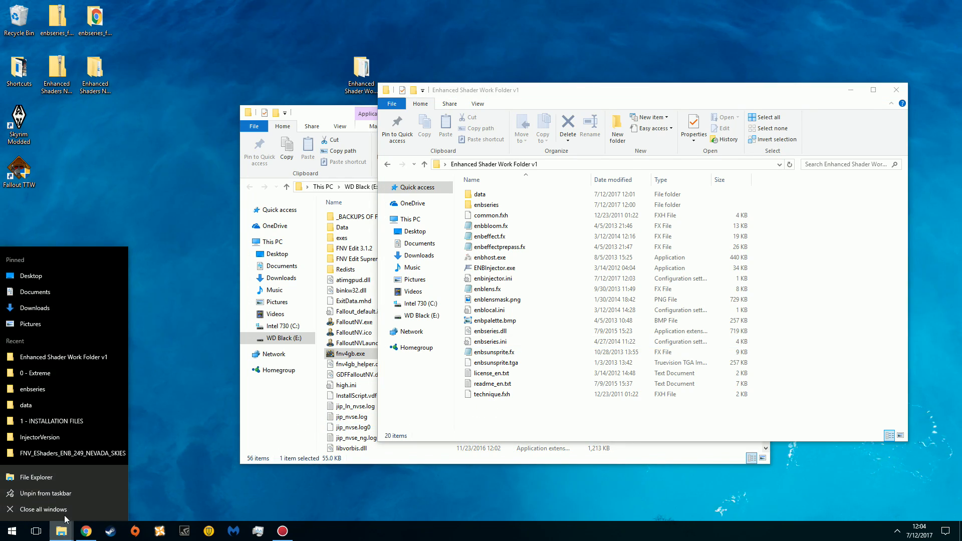
click(64, 477)
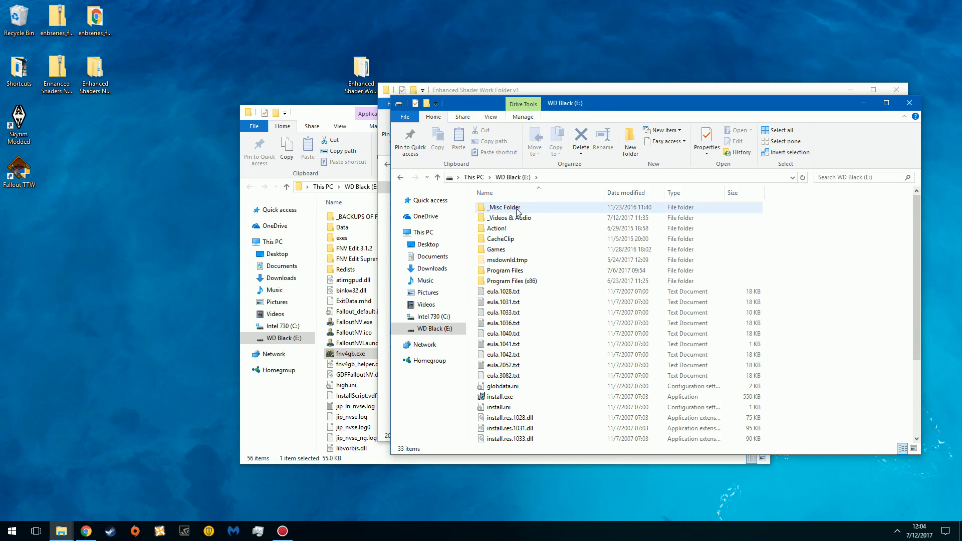
click(909, 102)
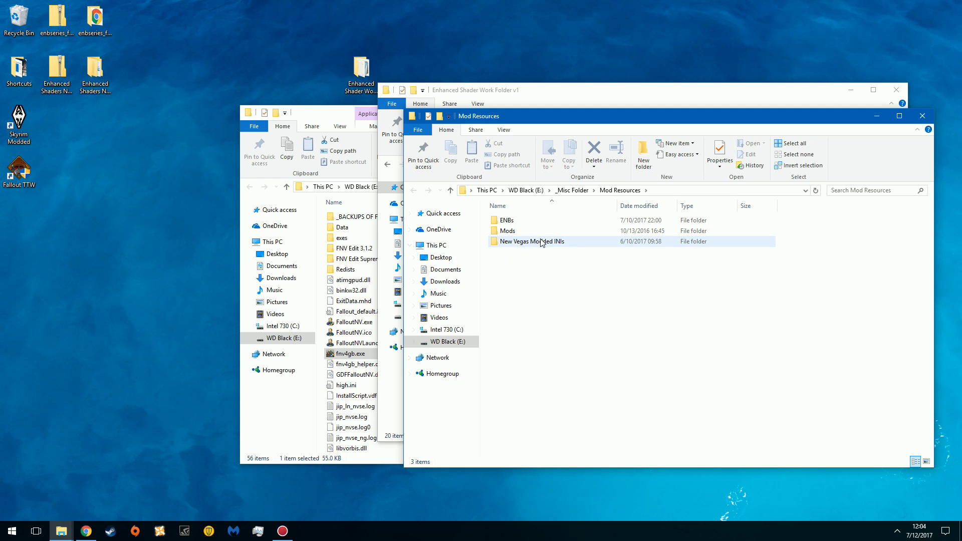
double_click(526, 221)
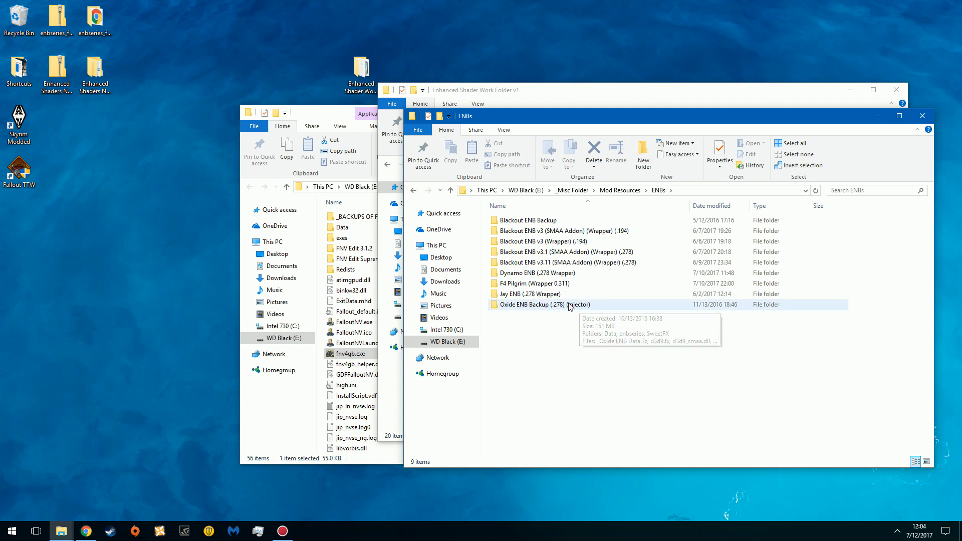
double_click(594, 306)
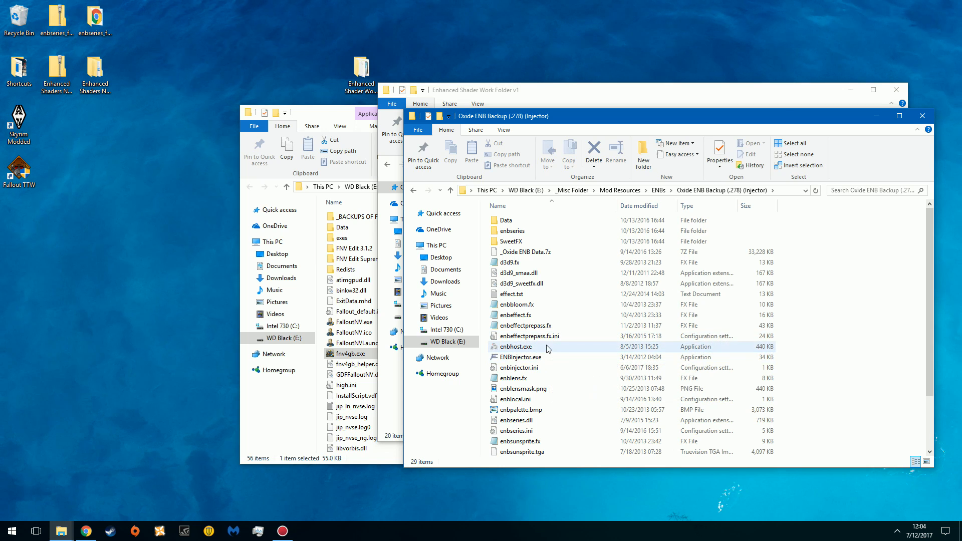
- Examine the Data folder of the Oxide ENB backup and the shader key and SMAA settings in its injector.ini
scroll(547, 346, down, 2)
scroll(543, 350, up, 2)
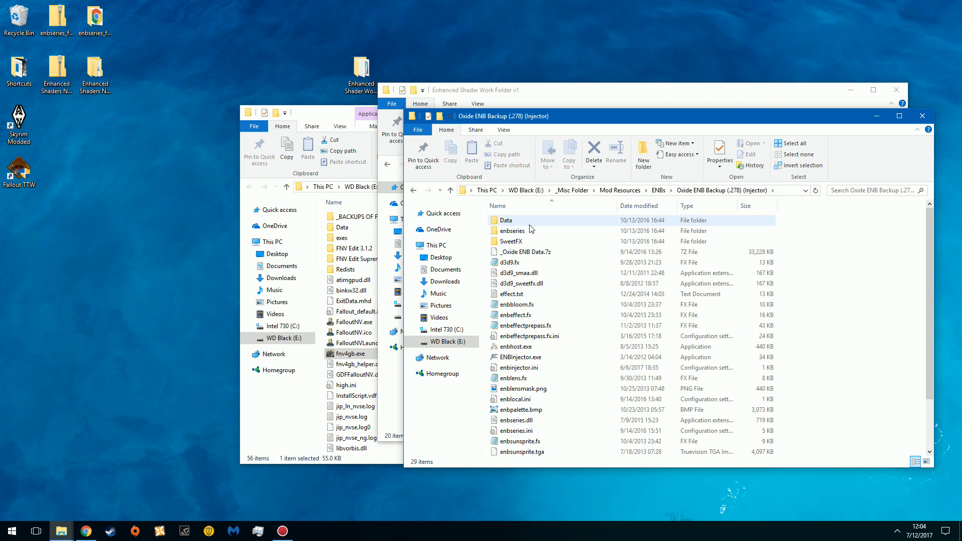
double_click(527, 223)
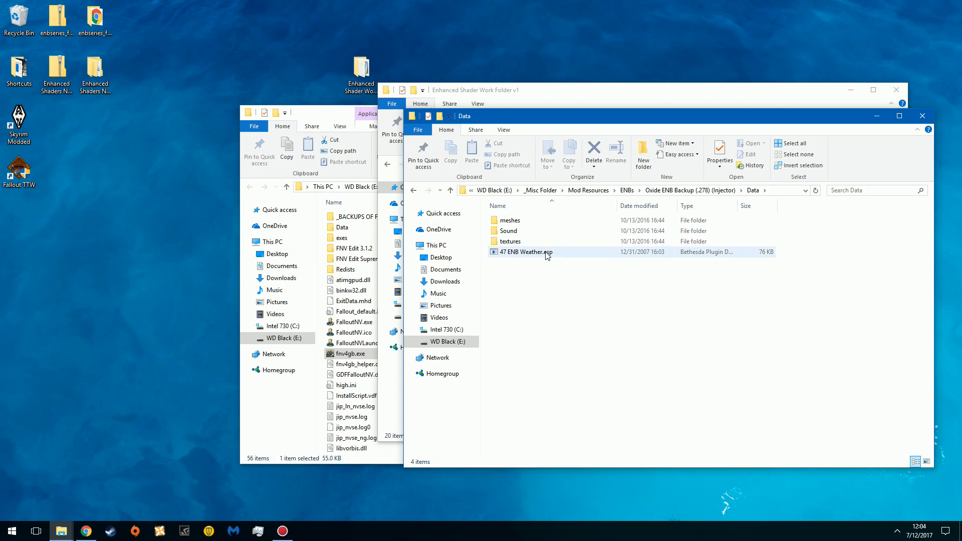
click(414, 190)
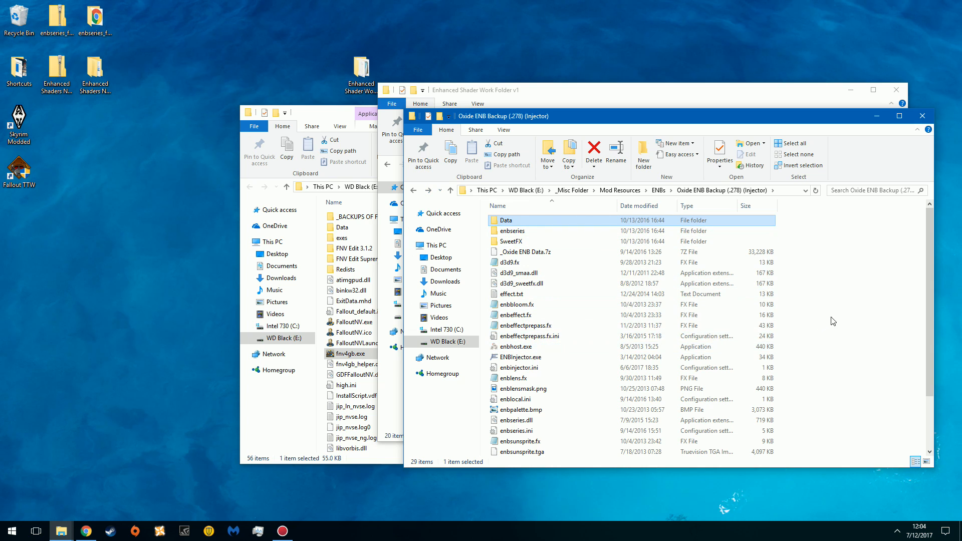
scroll(610, 280, down, 2)
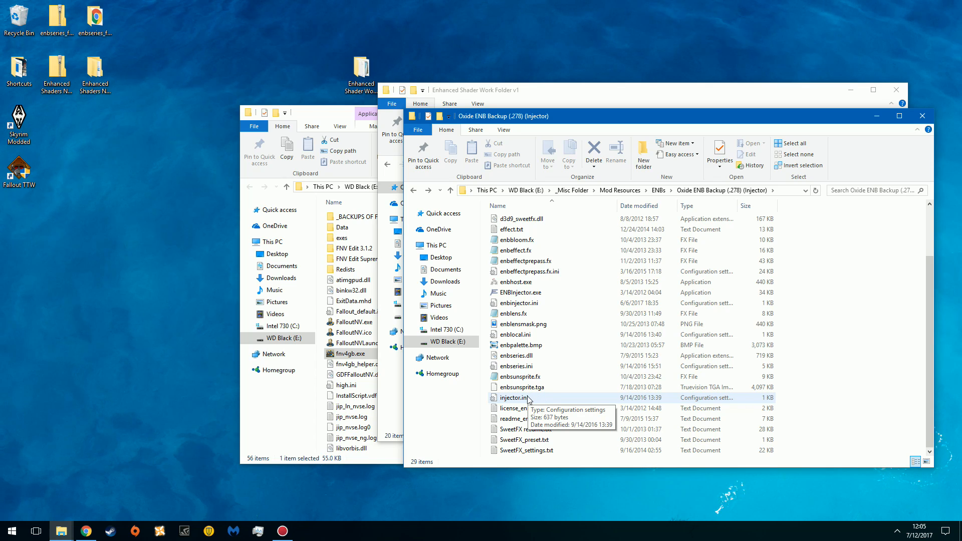
double_click(514, 398)
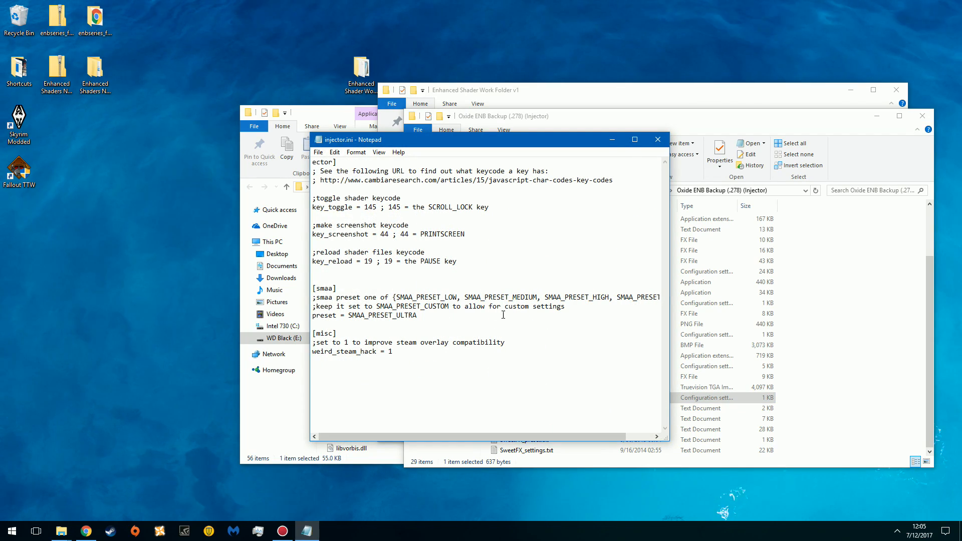
click(658, 141)
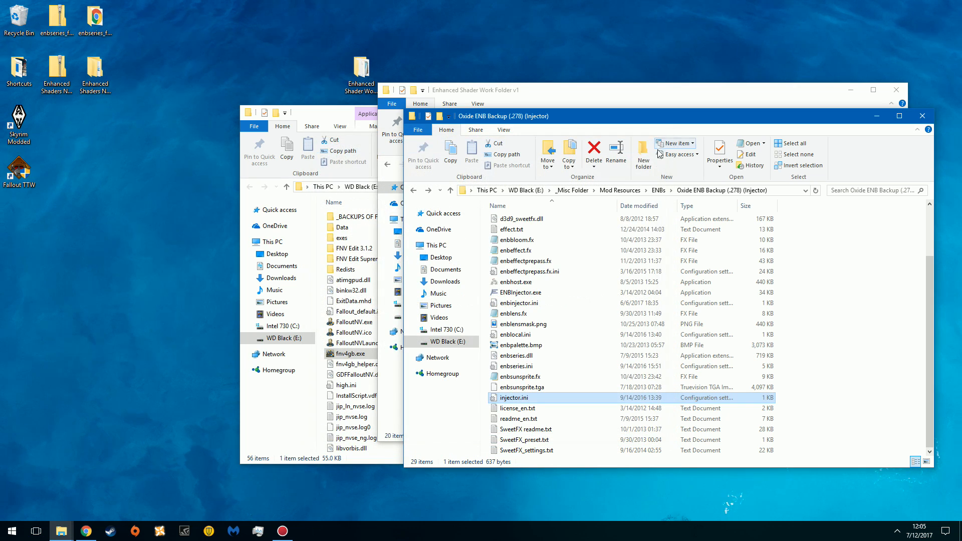
- Copy injector.ini from the Oxide ENB backup to the desktop and close the backup folder window
click(521, 399)
right_click(521, 400)
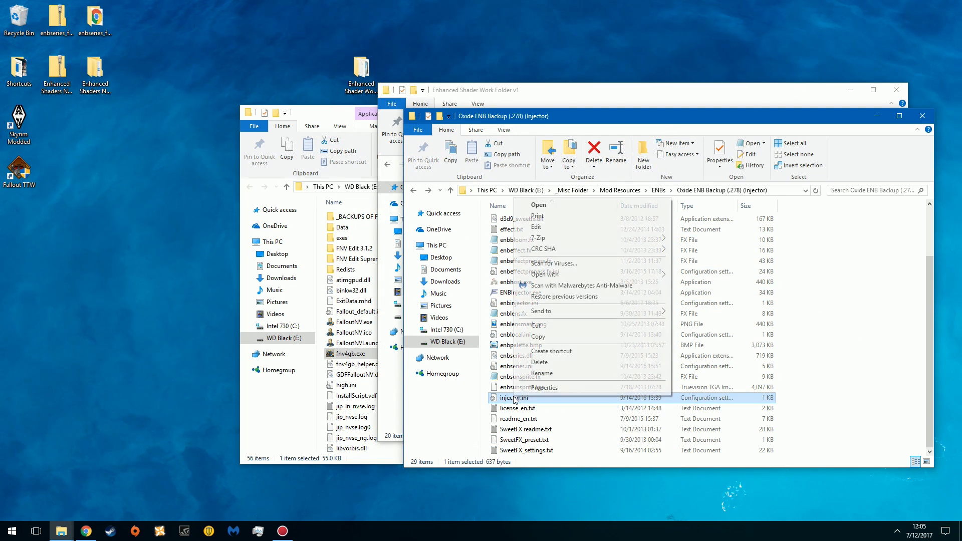
click(561, 334)
click(111, 225)
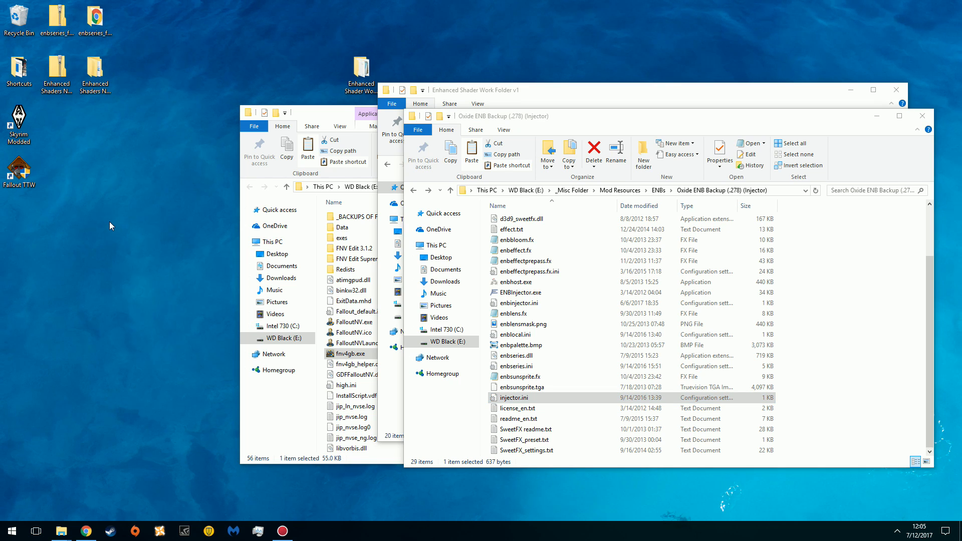
right_click(109, 222)
click(132, 252)
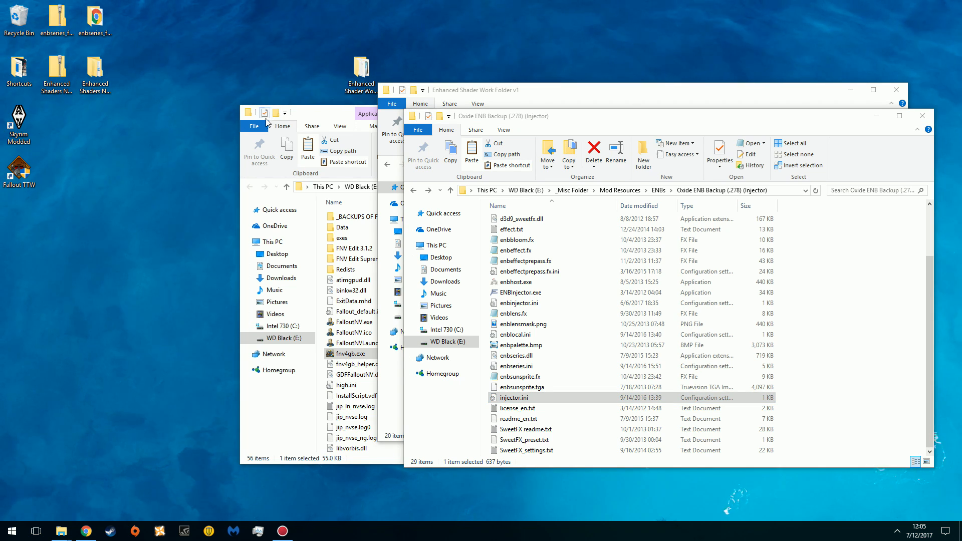
right_click(138, 169)
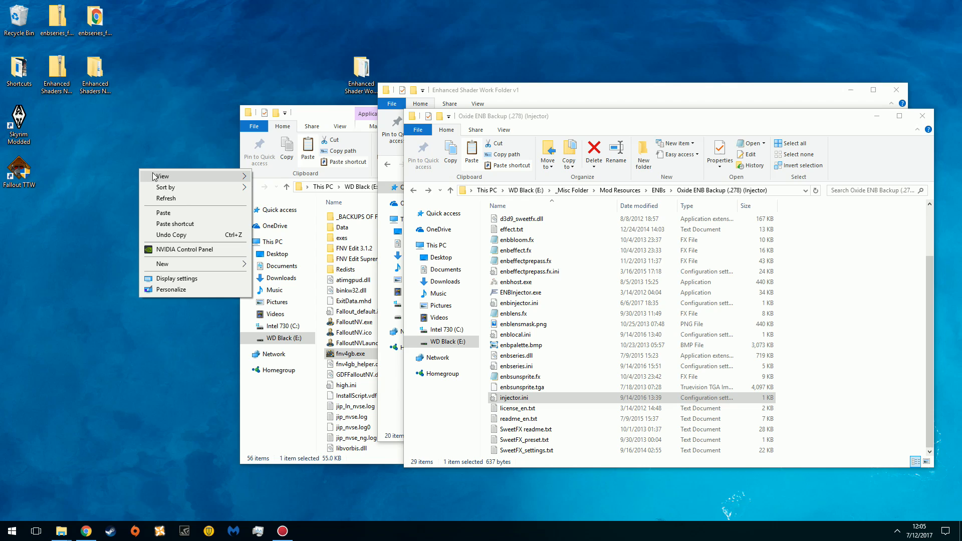
click(175, 212)
click(144, 198)
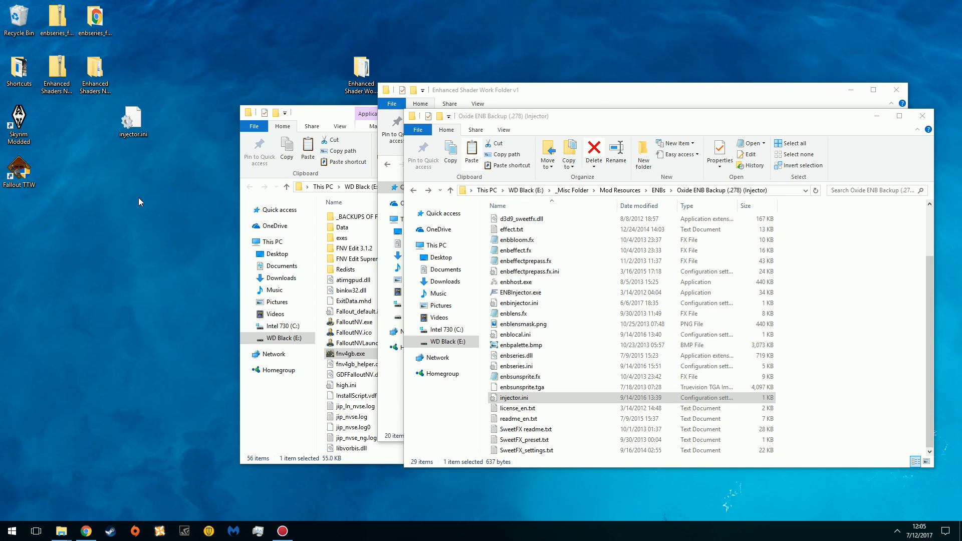
click(809, 302)
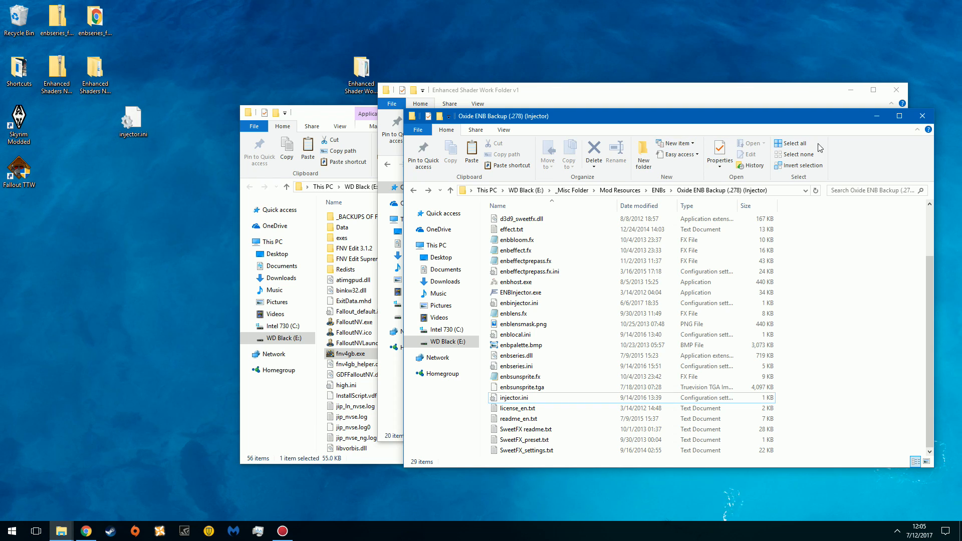
click(930, 116)
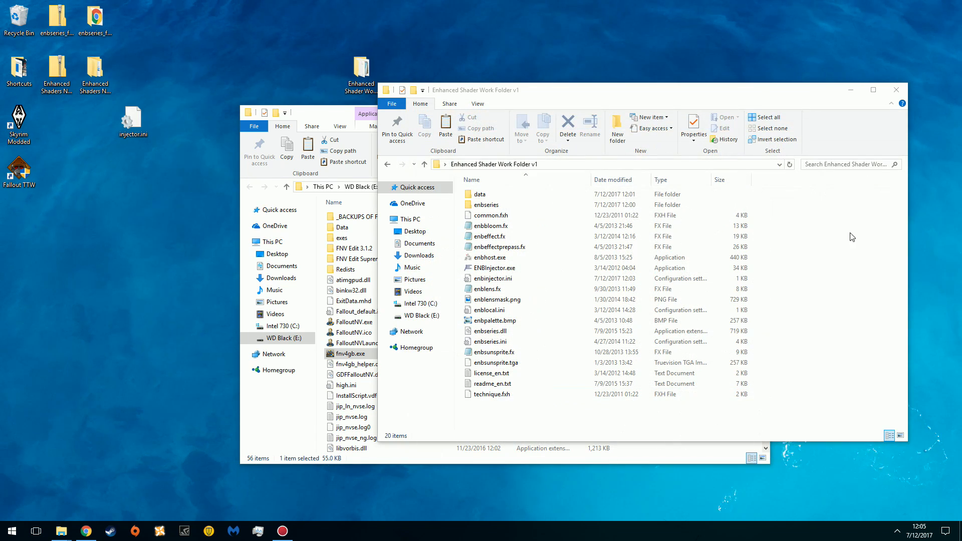
click(849, 251)
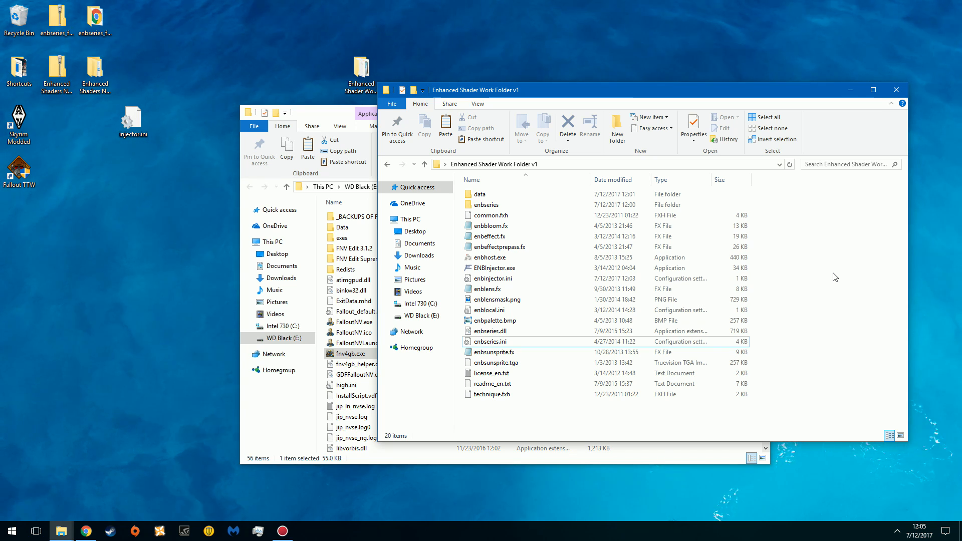
- Move injector.ini lower on the desktop, open it to show its full contents, and close it
click(123, 148)
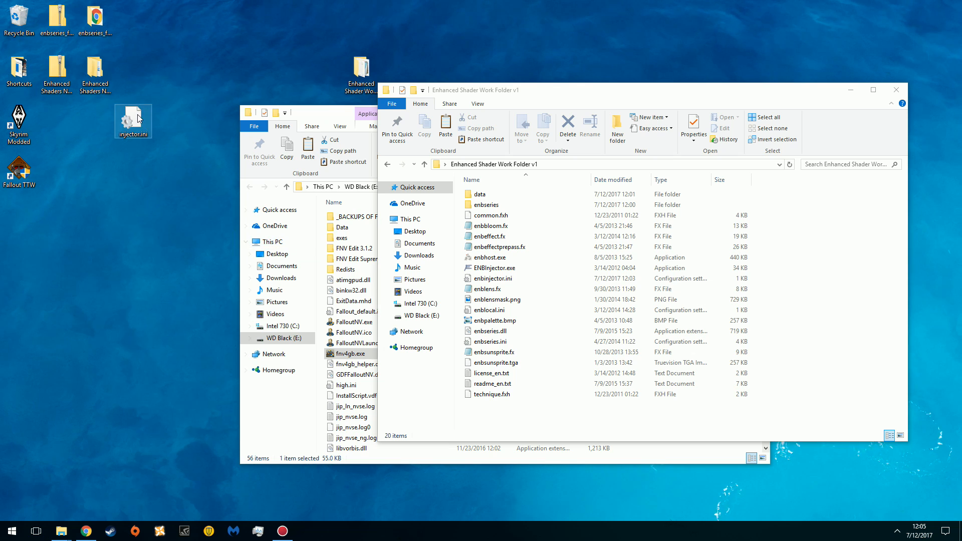
drag(129, 120, 131, 173)
right_click(134, 171)
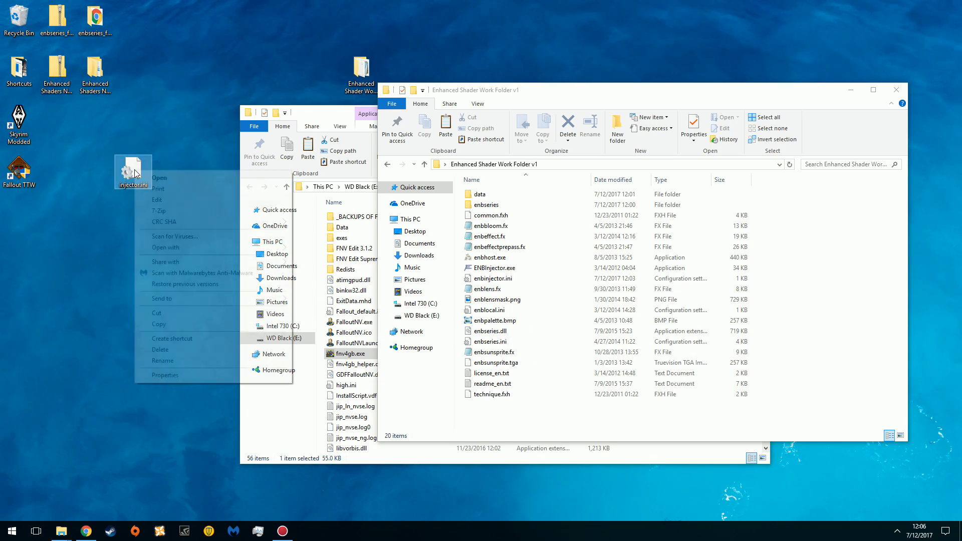
click(177, 199)
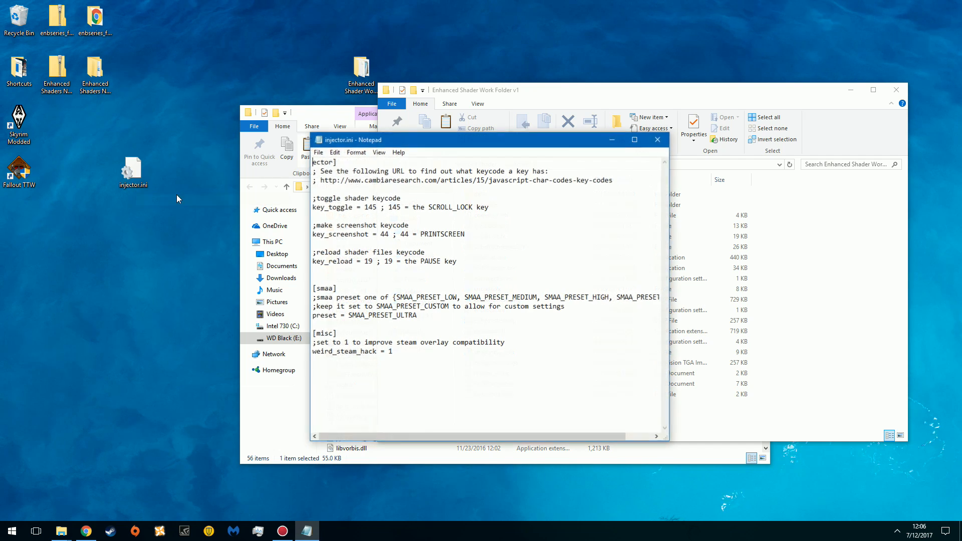
drag(411, 359, 311, 152)
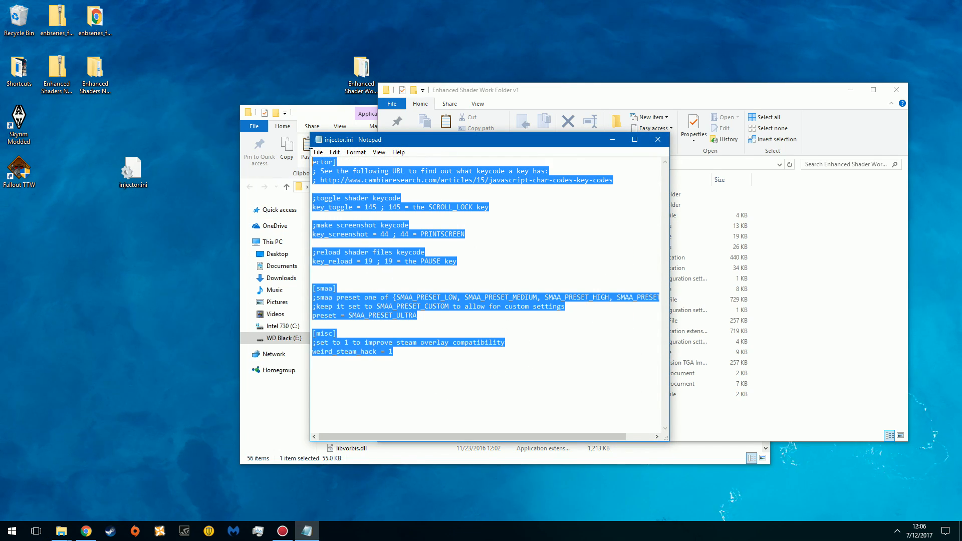
click(498, 339)
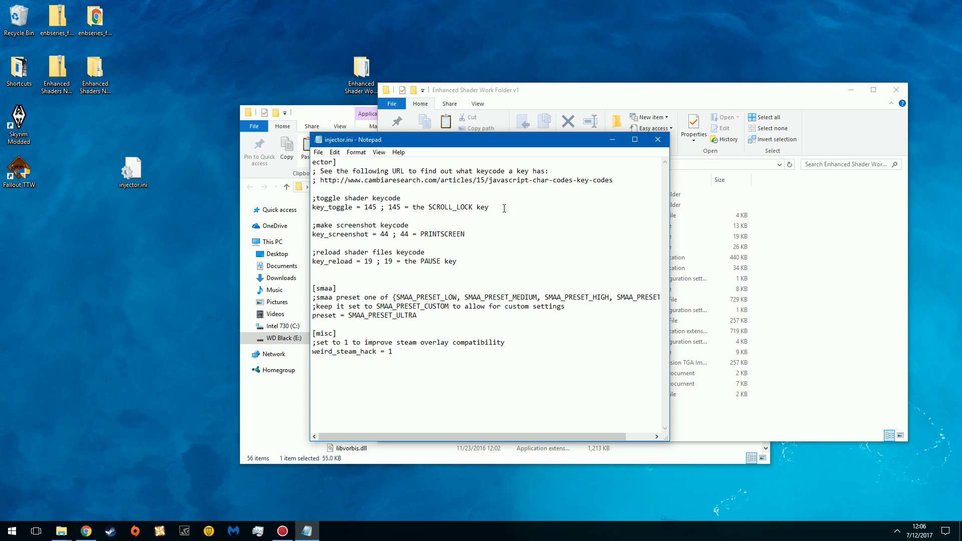
click(654, 145)
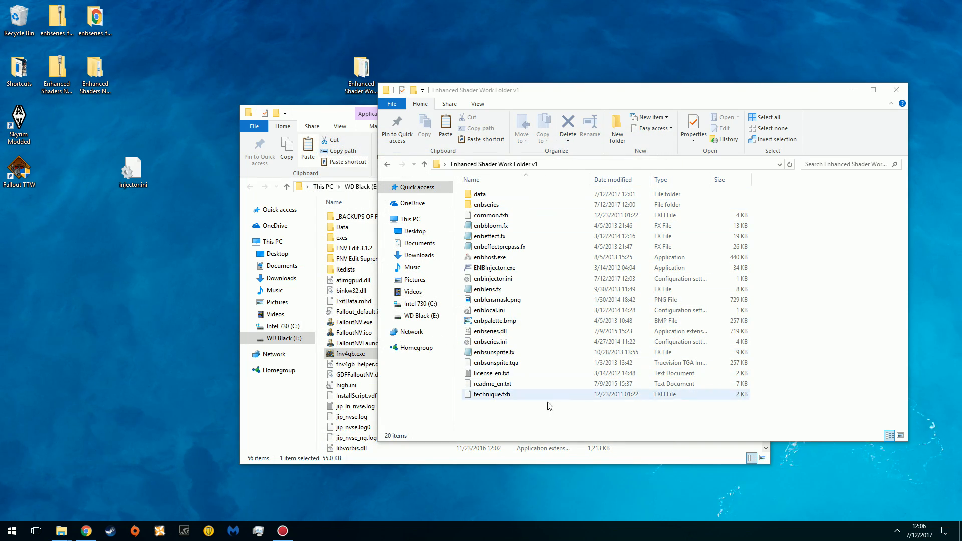
- Check the contents of the exes folder inside the Fallout New Vegas folder and return to the game folder
click(527, 420)
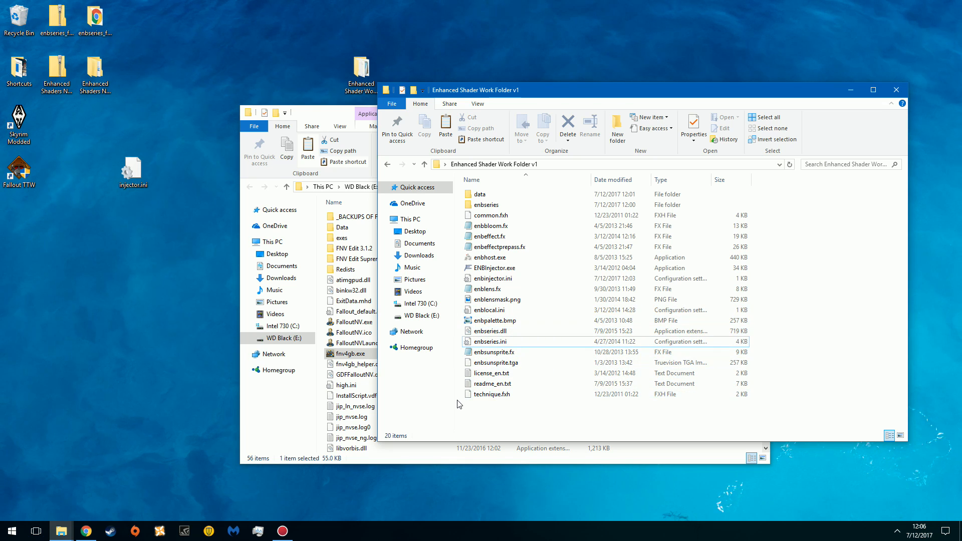
click(322, 111)
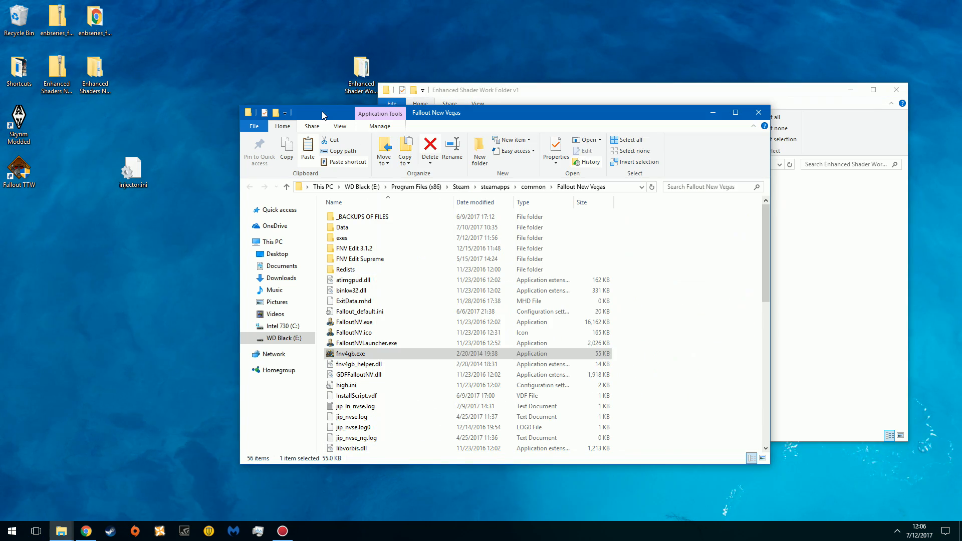
double_click(383, 239)
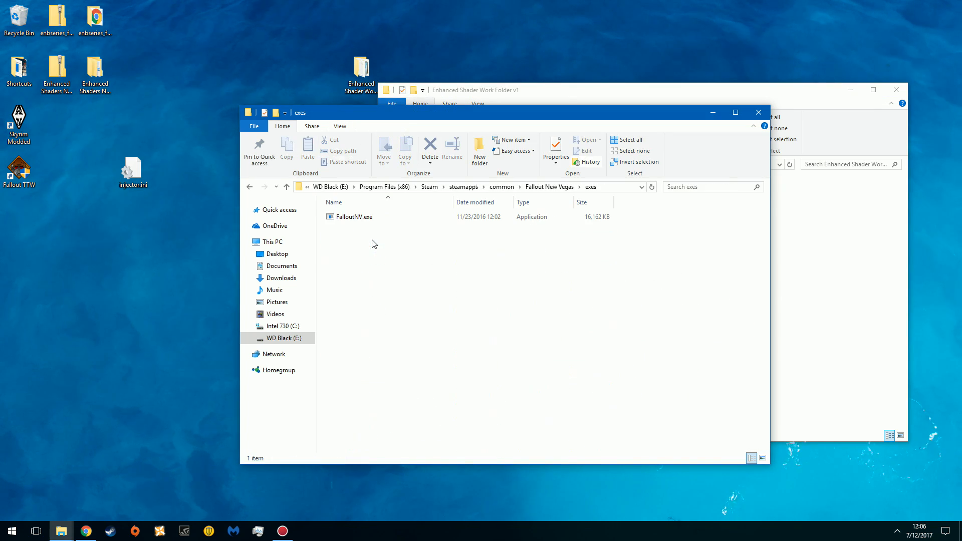
click(250, 187)
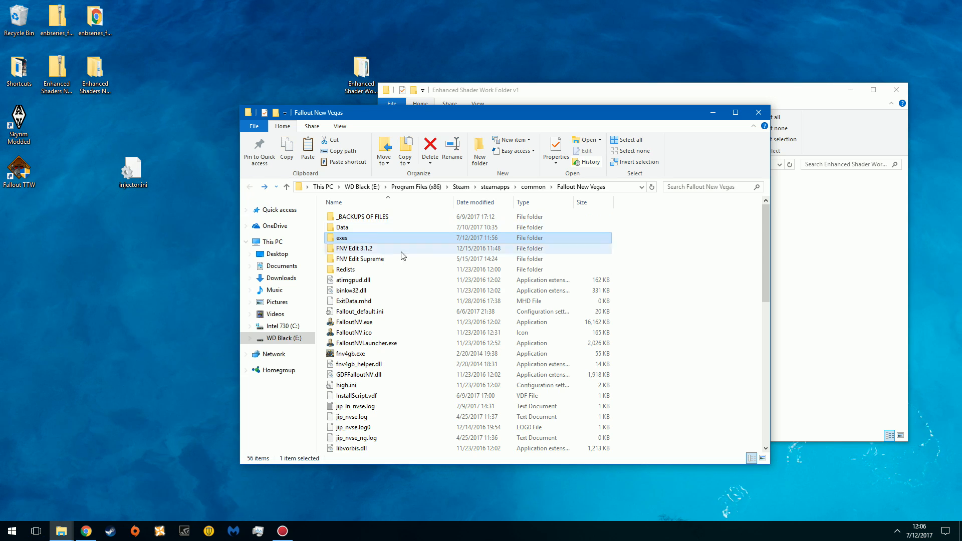
- Copy all the items in Enhanced Shader Work Folder v1
click(560, 95)
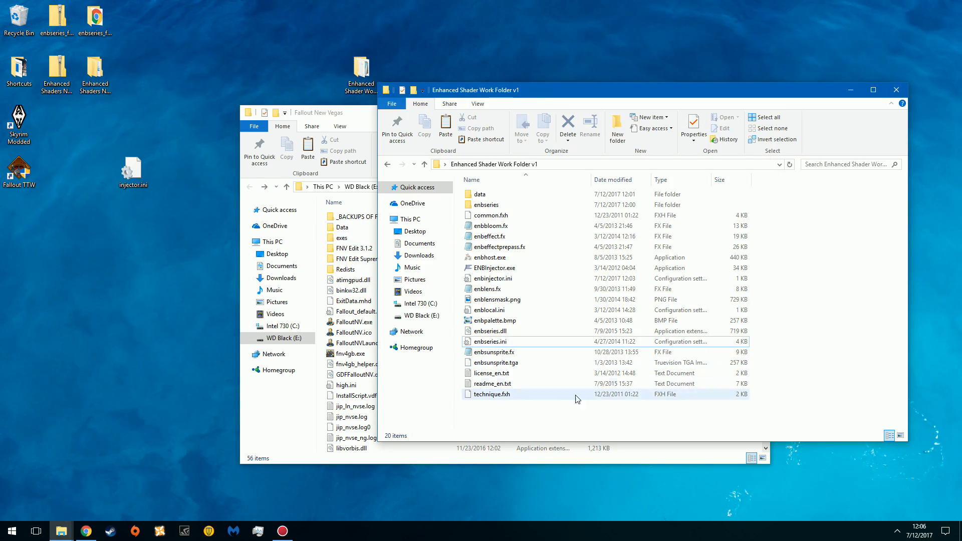
drag(514, 421, 526, 201)
right_click(534, 245)
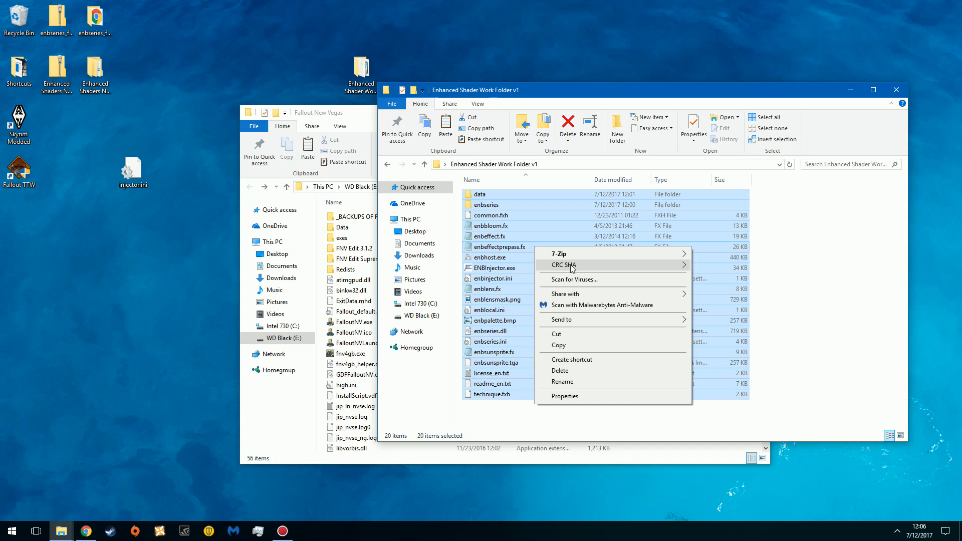
click(592, 345)
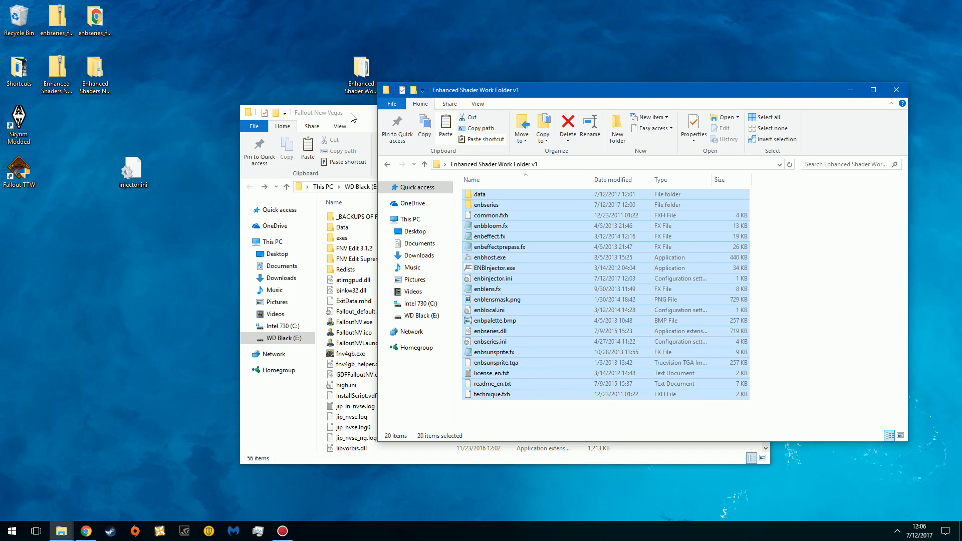
click(534, 410)
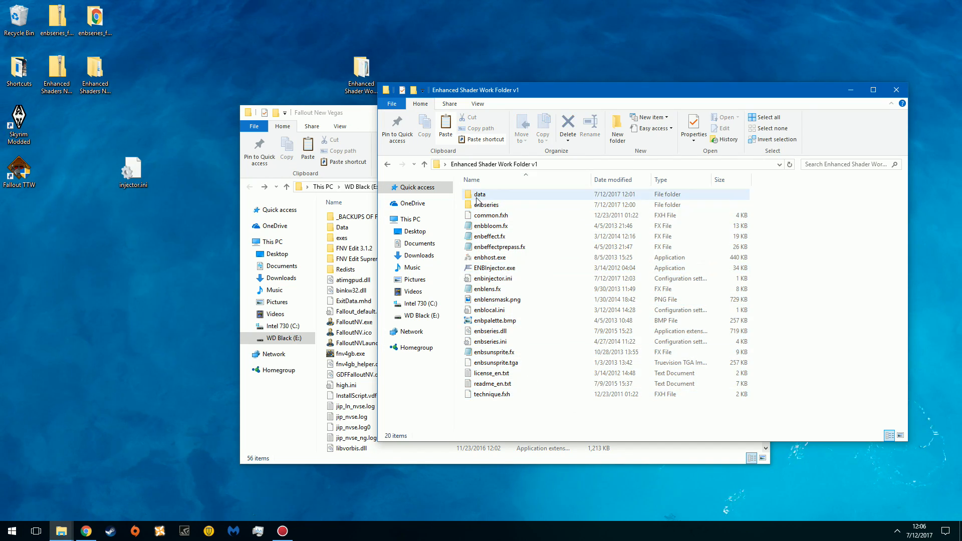
- Check the shaders folder inside the work folder's data folder and return to the work folder's top level
double_click(477, 198)
double_click(507, 195)
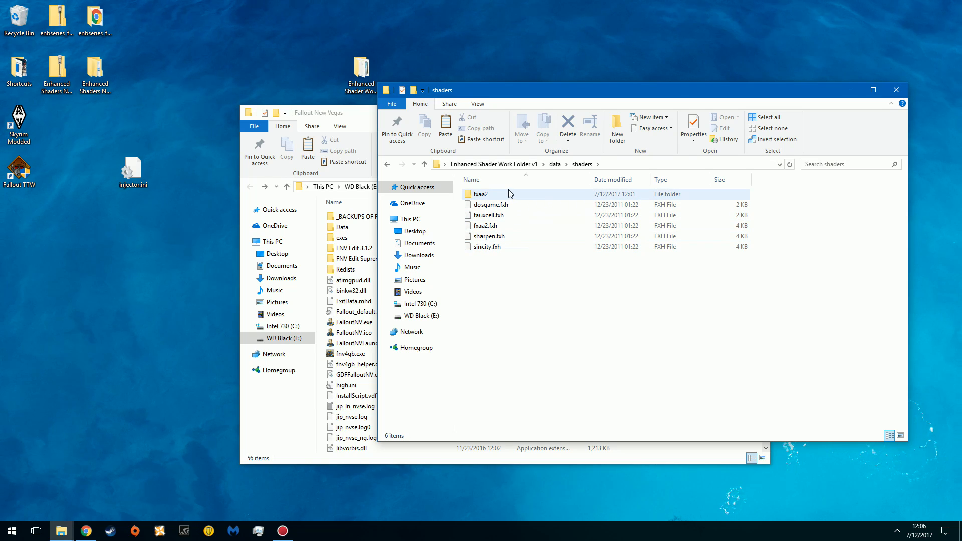
click(389, 165)
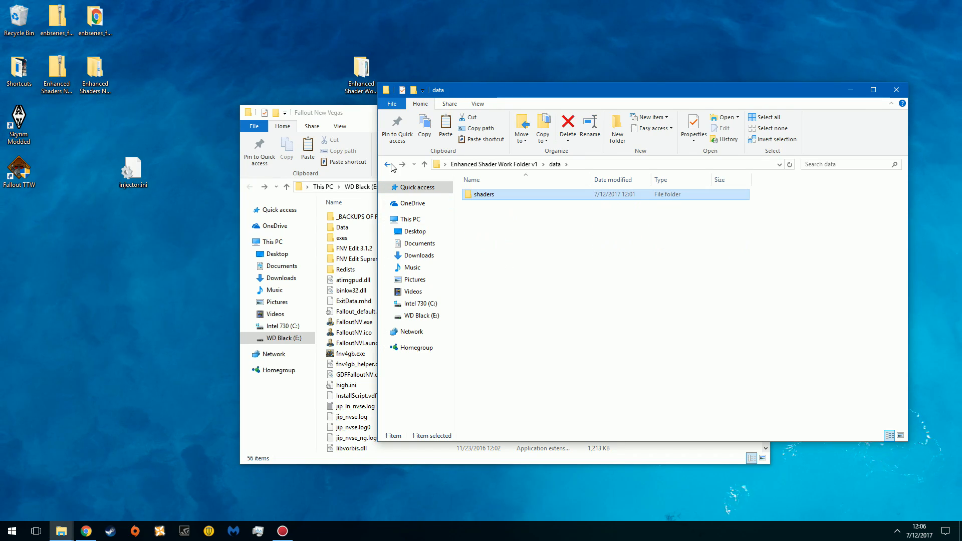
click(389, 165)
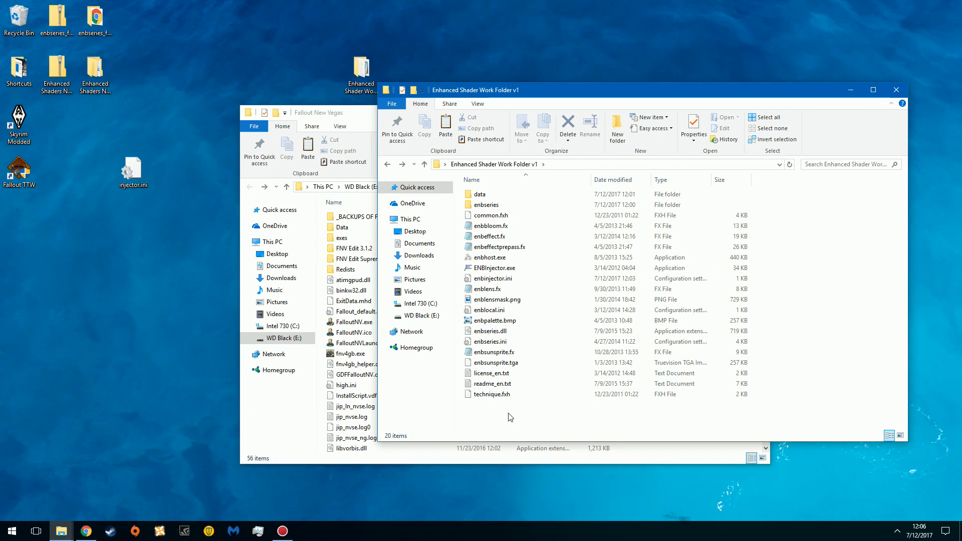
- Copy every file and folder from Enhanced Shader Work Folder v1 into the Fallout New Vegas game folder
drag(523, 407, 500, 196)
right_click(509, 234)
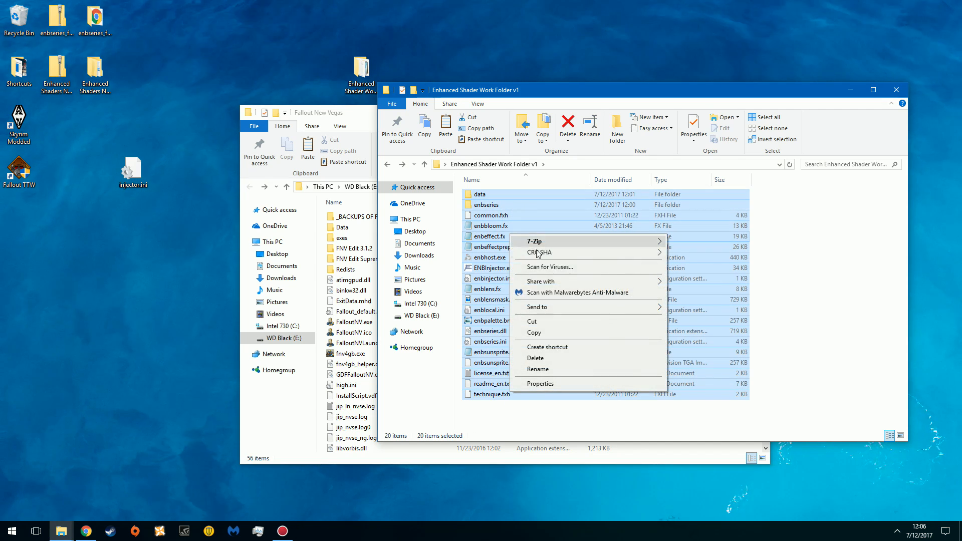
click(548, 333)
click(356, 114)
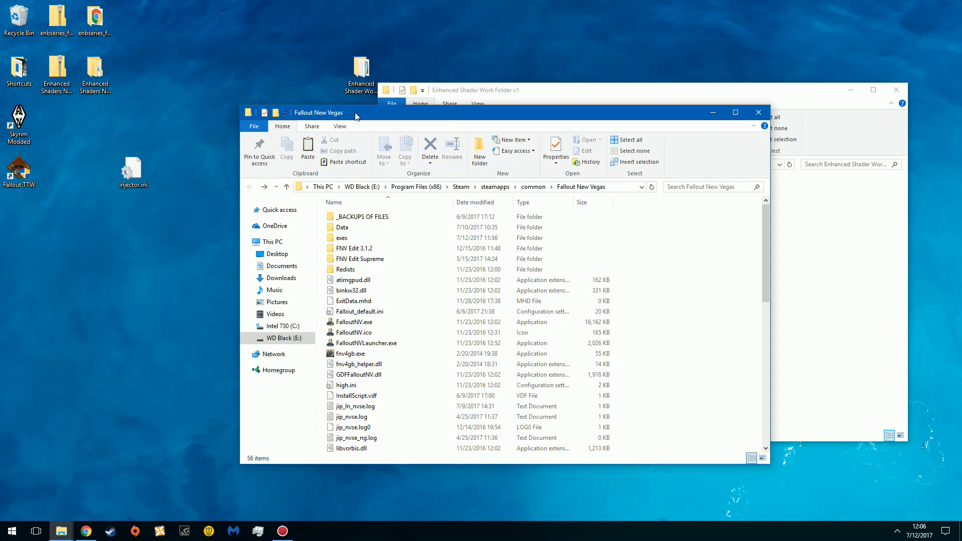
click(316, 149)
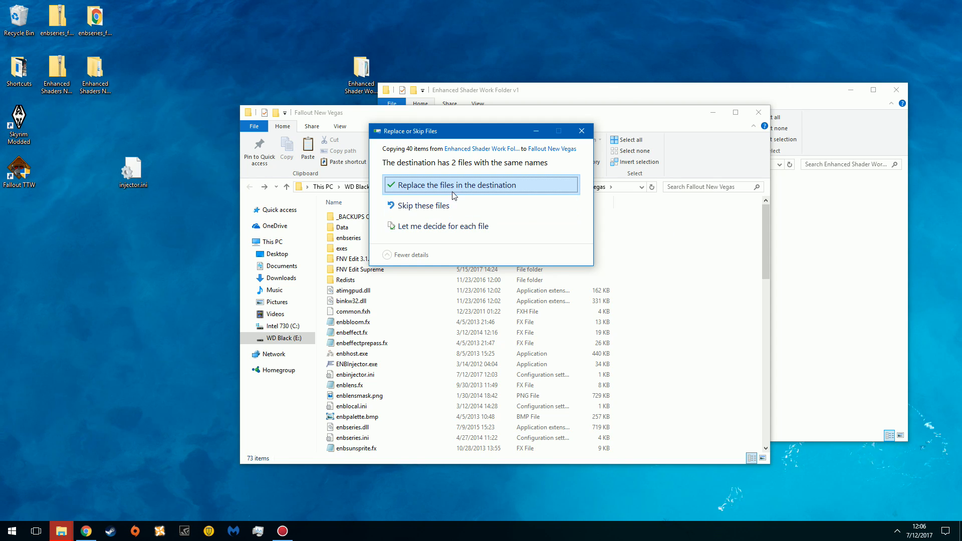
- Resolve the copy conflicts individually, keeping the work folder's versions of license_en.txt and readme_en.txt
click(448, 228)
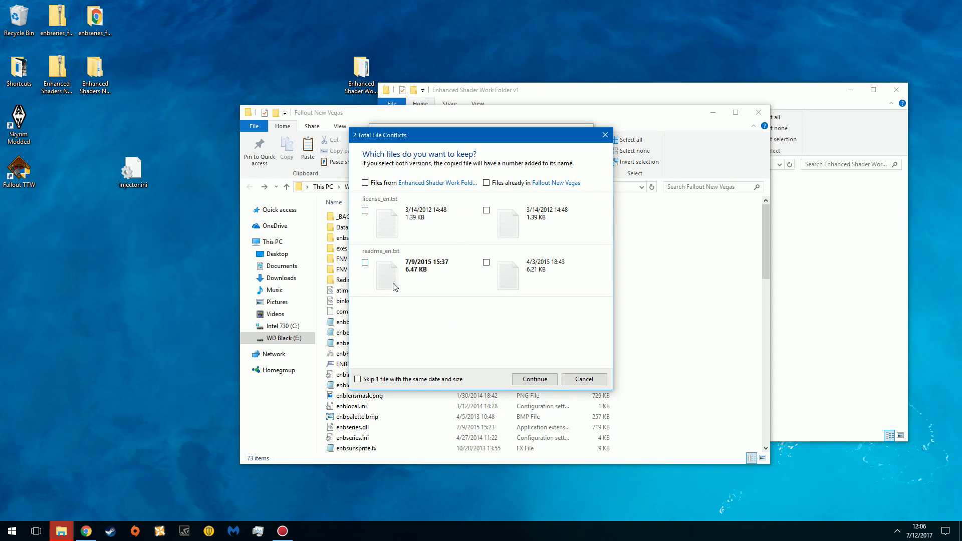
click(364, 183)
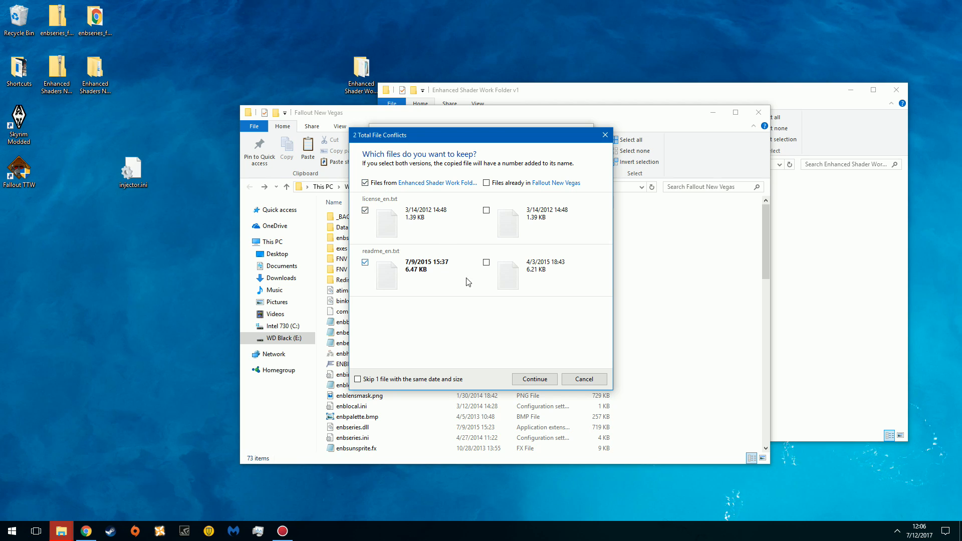
click(533, 378)
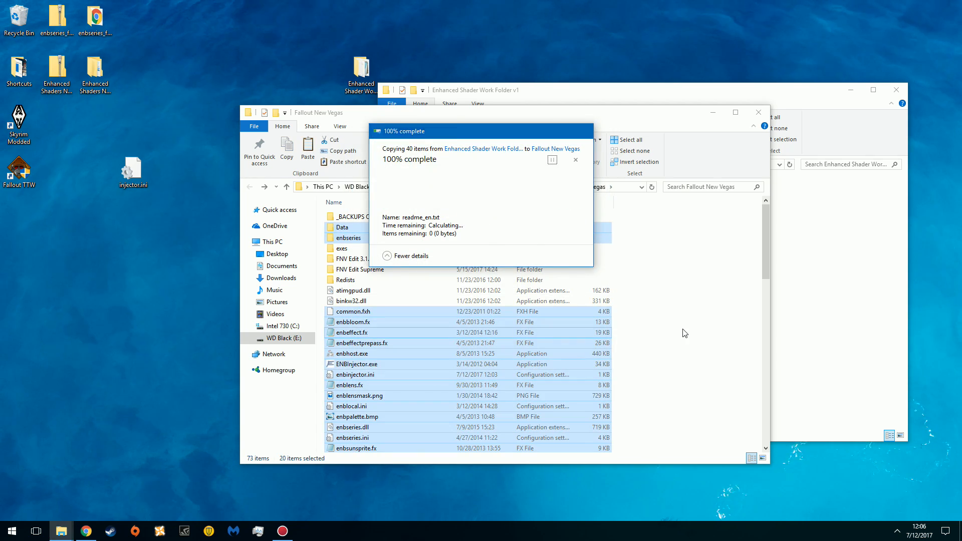
click(682, 332)
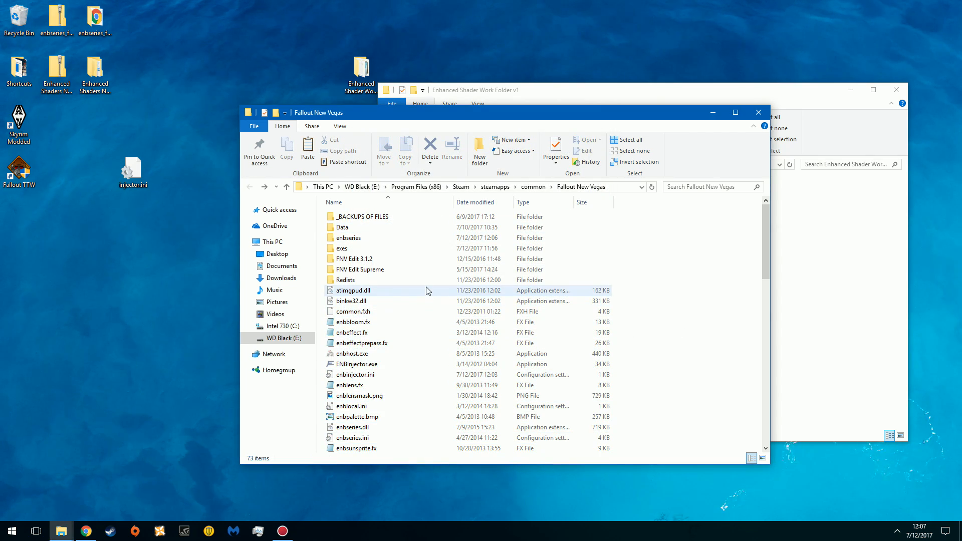
- Review the copied ENB files in the Fallout New Vegas folder and check its exes subfolder
scroll(426, 288, down, 4)
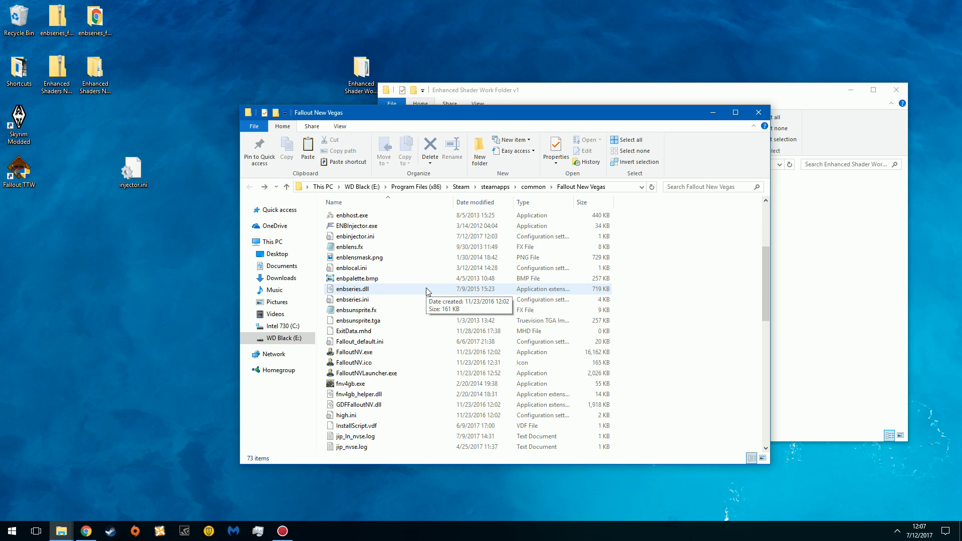
scroll(421, 292, up, 4)
double_click(399, 249)
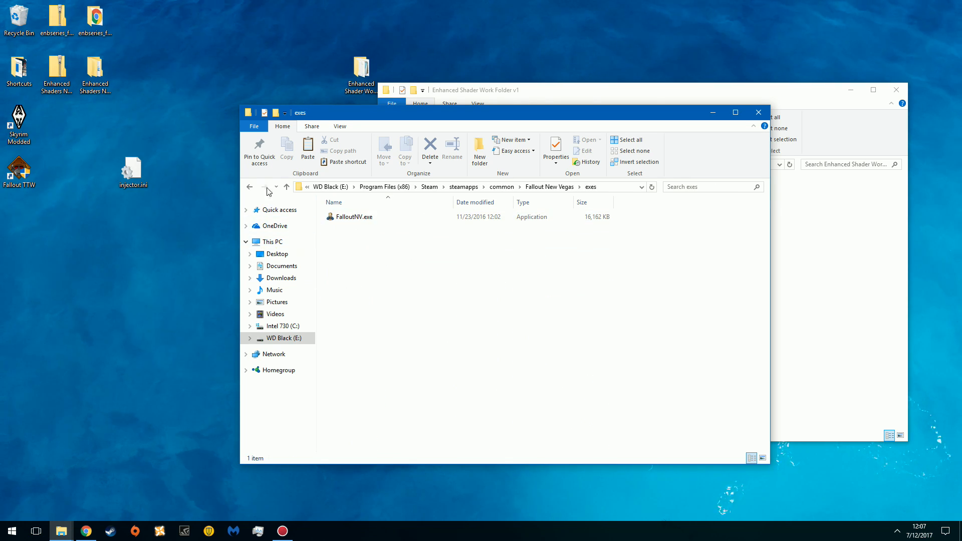
click(250, 187)
- Create a desktop shortcut to ENBInjector.exe from the Fallout New Vegas folder
scroll(646, 289, down, 2)
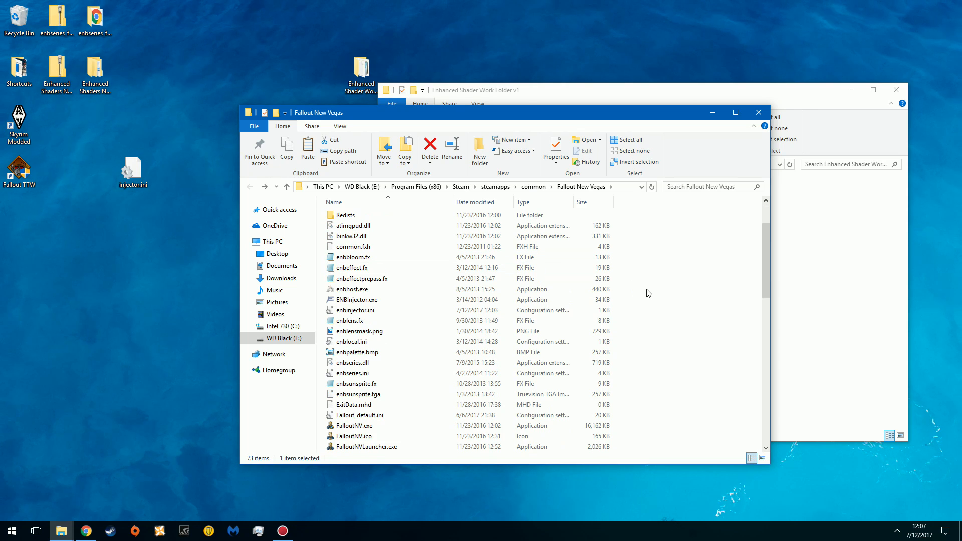
right_click(353, 299)
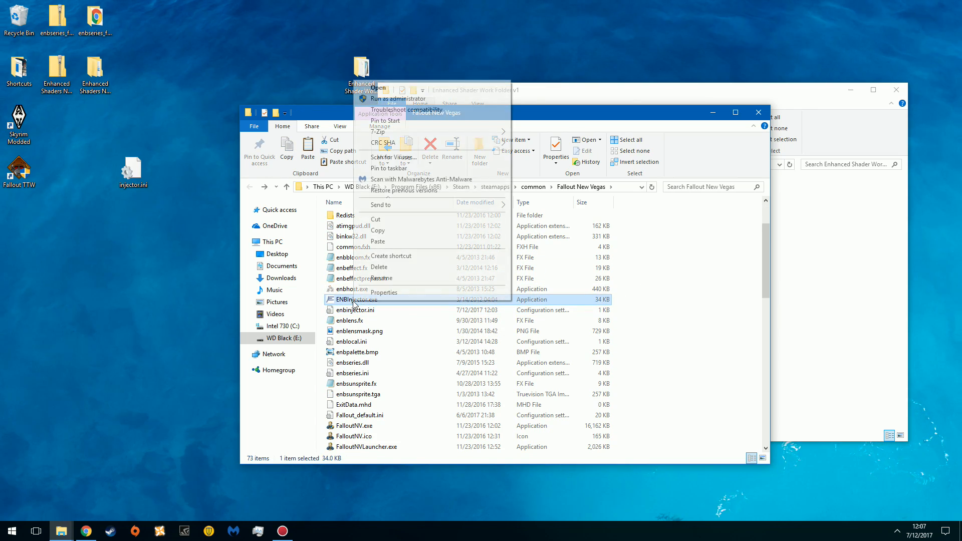
mouse_move(462, 206)
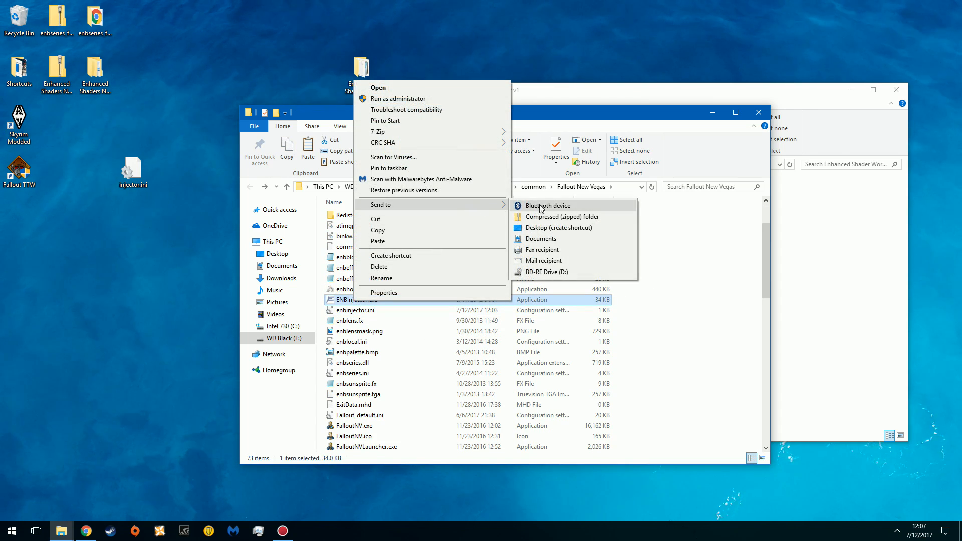
click(560, 229)
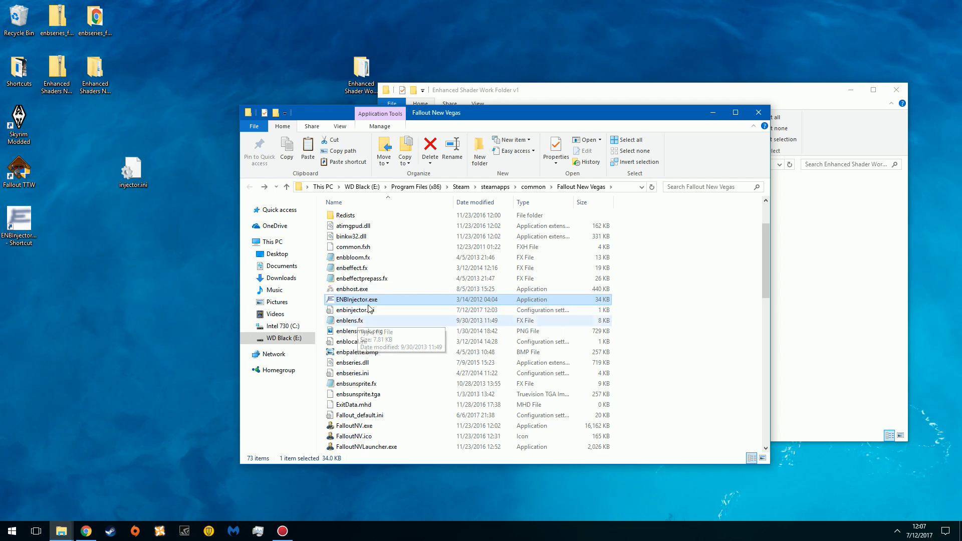
ctrl+click(381, 299)
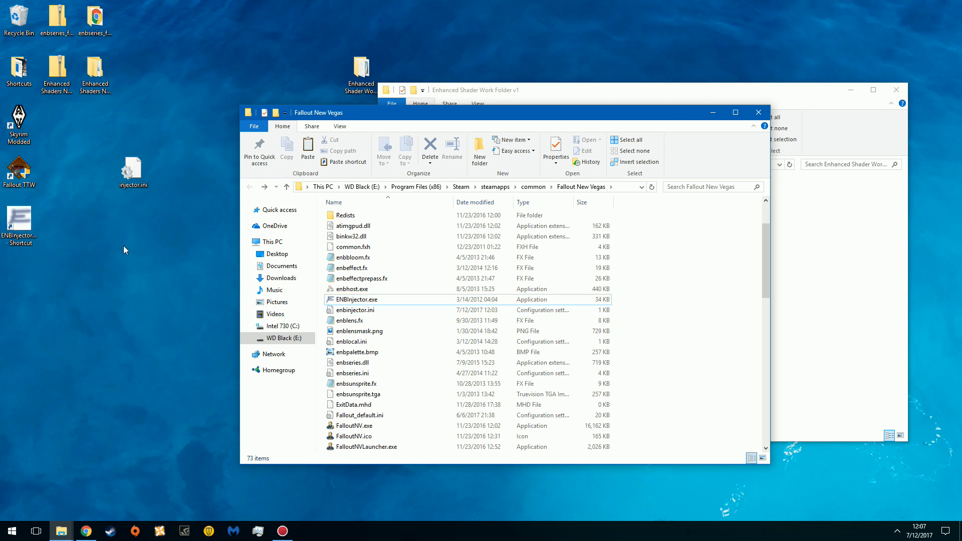
- Launch ENBInjector from its desktop shortcut, close it, and return to the Fallout New Vegas folder
double_click(20, 223)
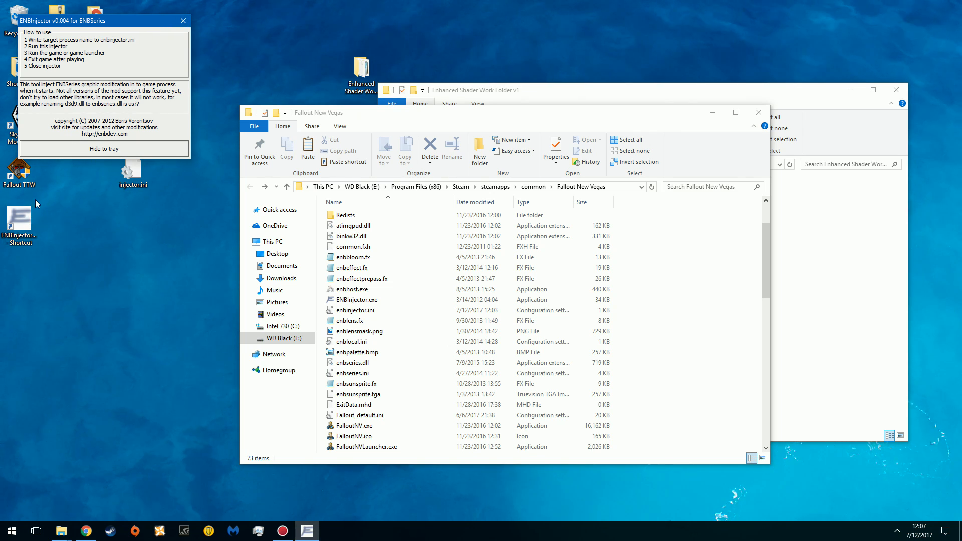
click(183, 21)
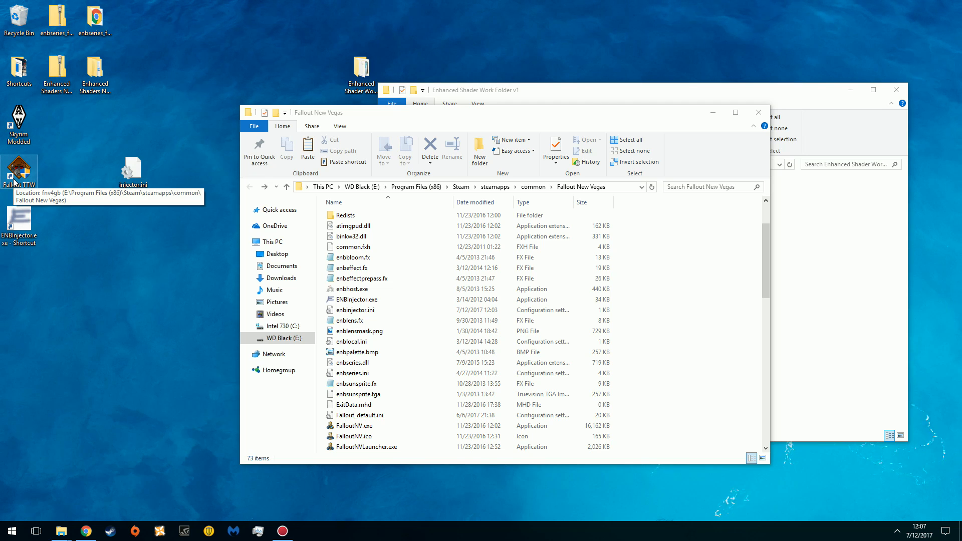
click(699, 261)
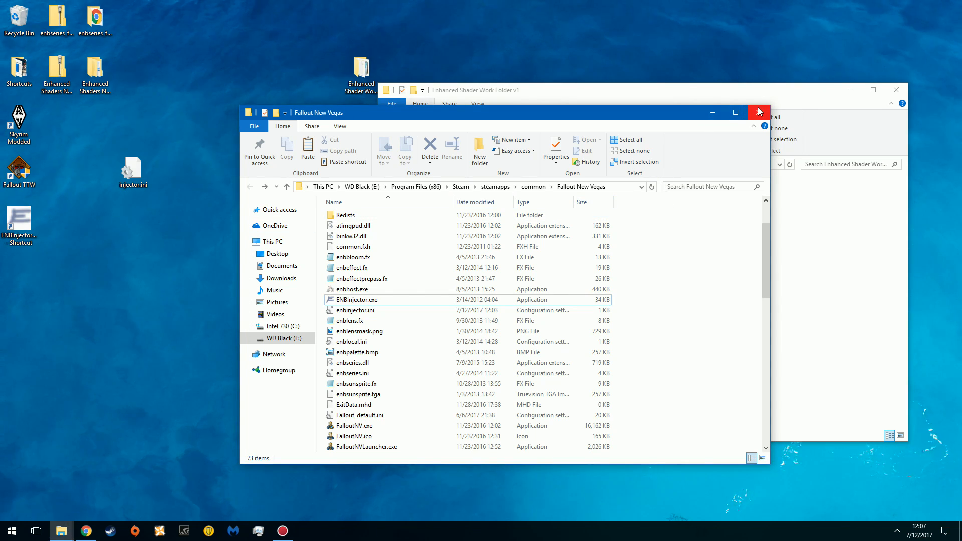
- Check the compatibility settings of fnv4gb.exe, including running as administrator, and close its properties without changes
scroll(423, 294, down, 3)
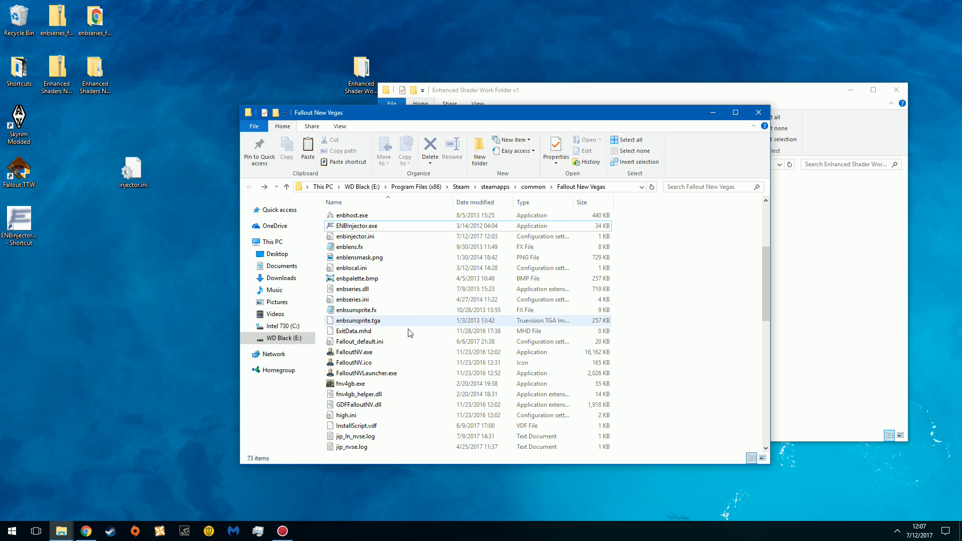
click(353, 384)
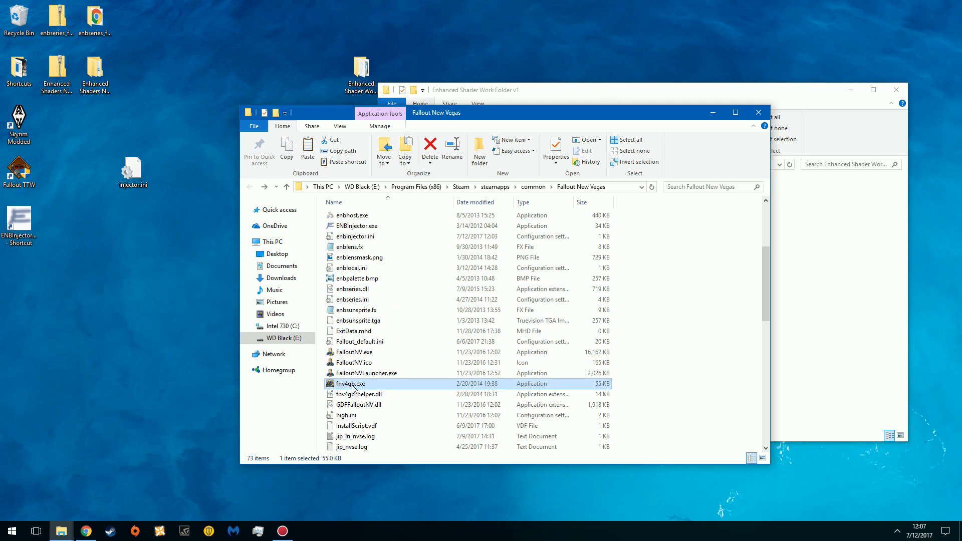
right_click(353, 388)
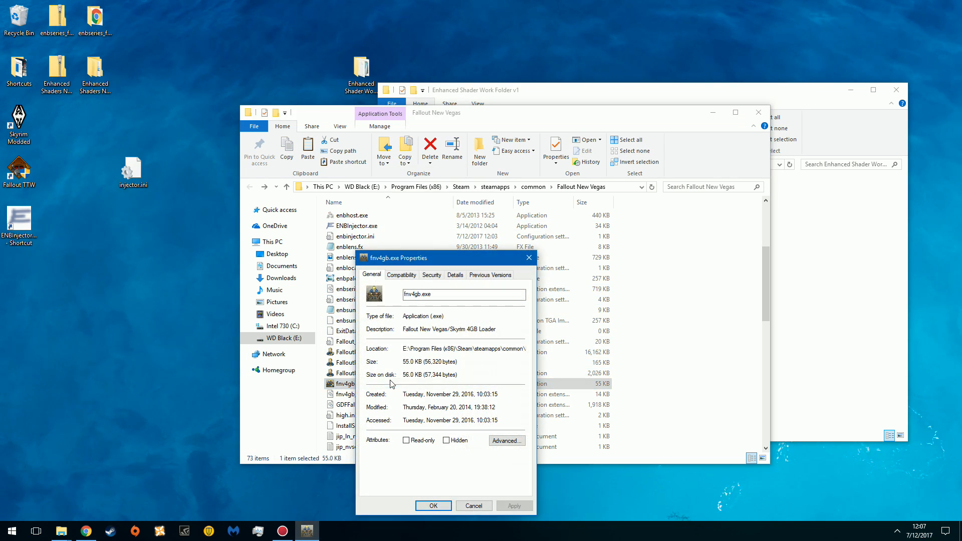
click(405, 276)
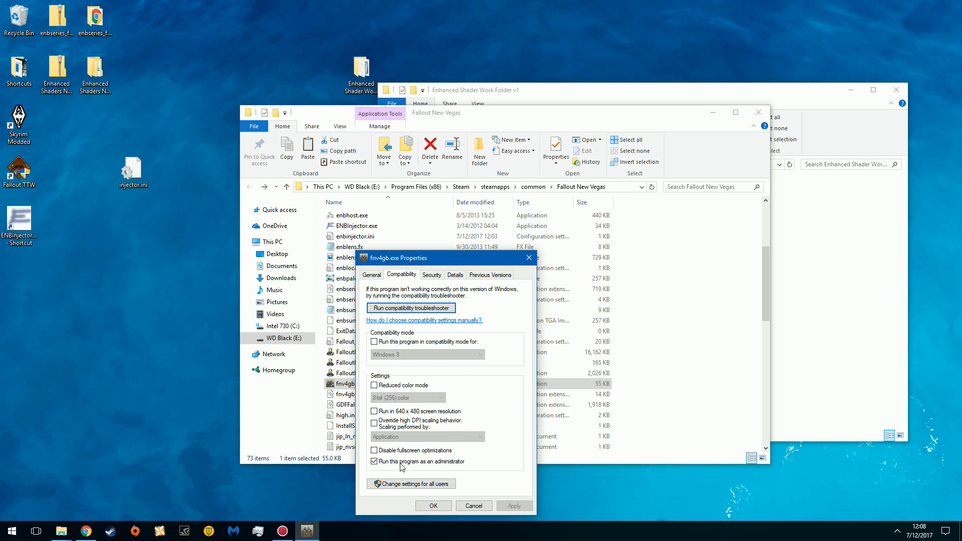
click(473, 506)
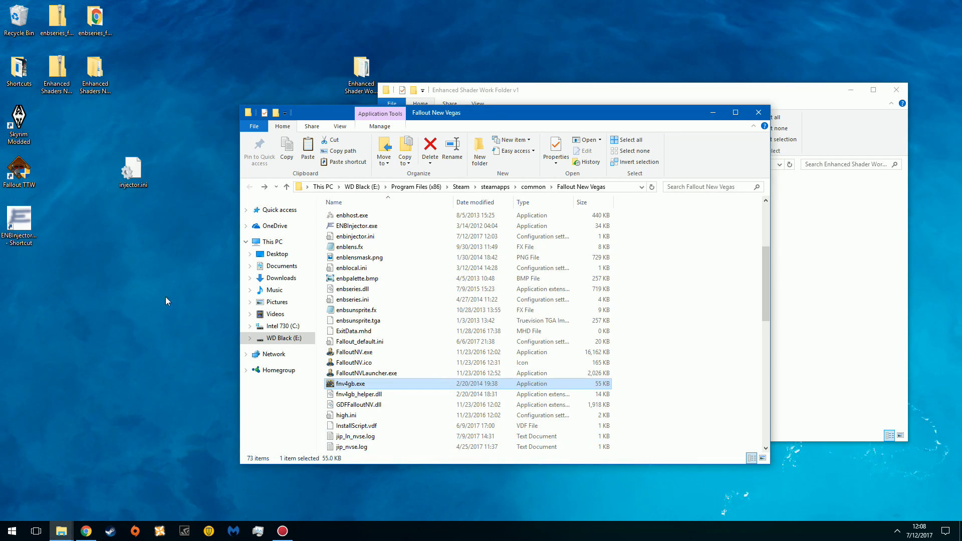
click(695, 334)
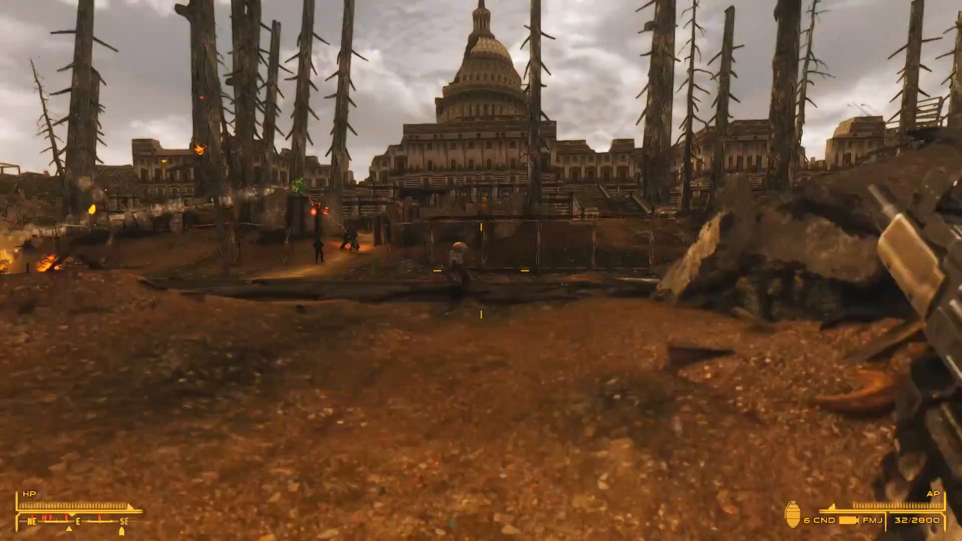
right_click(481, 270)
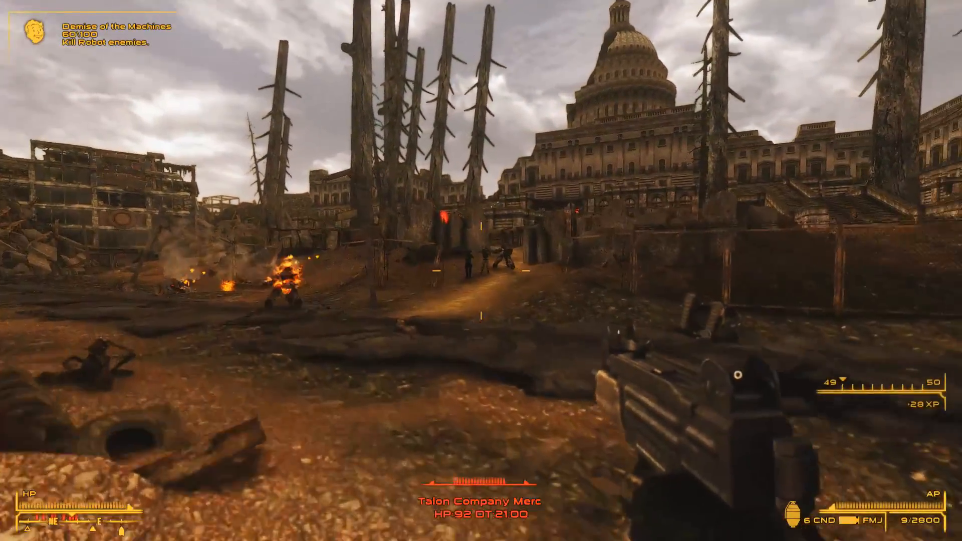
right_click(481, 271)
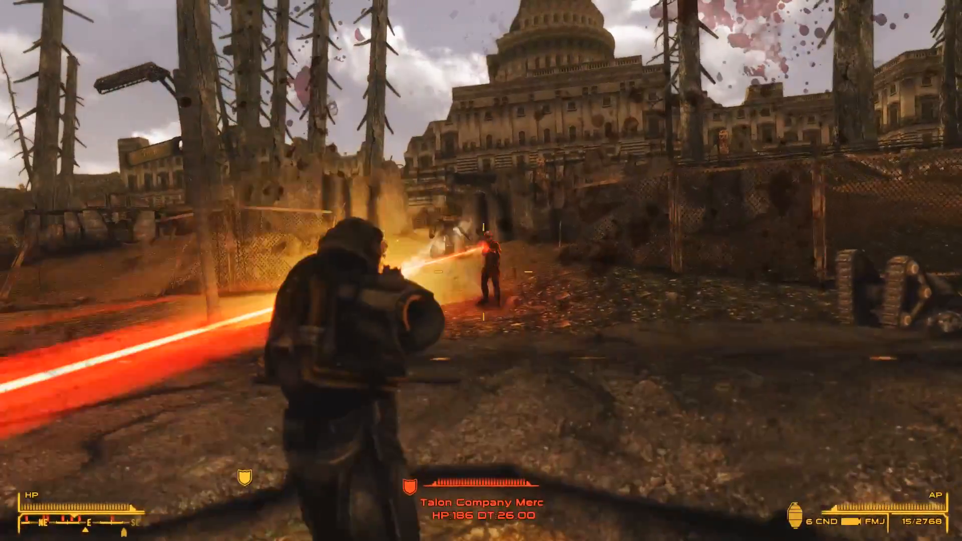
click(480, 270)
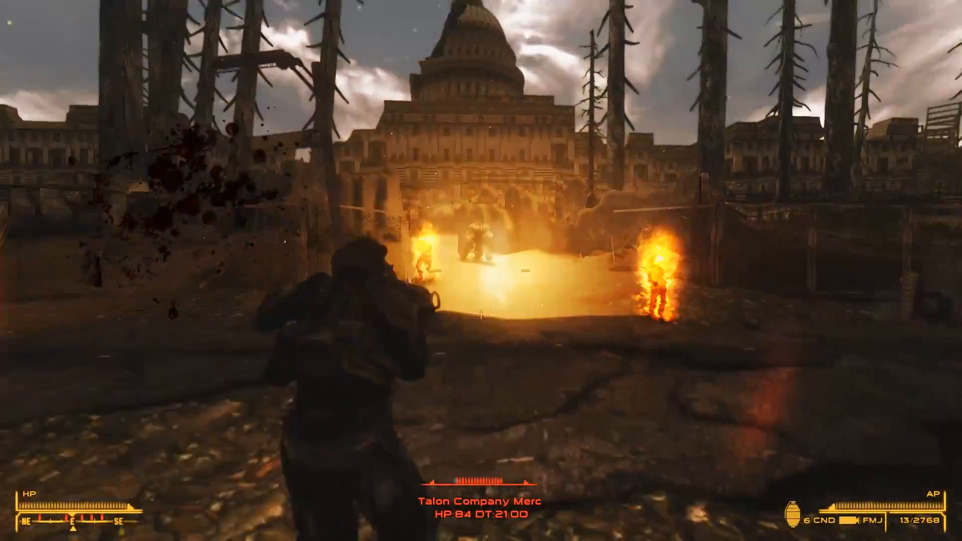
click(481, 271)
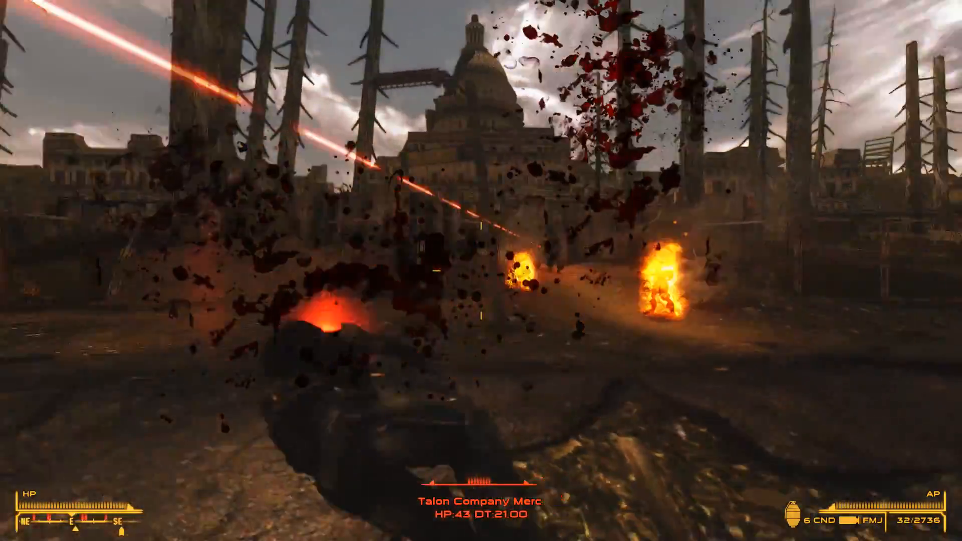
click(481, 270)
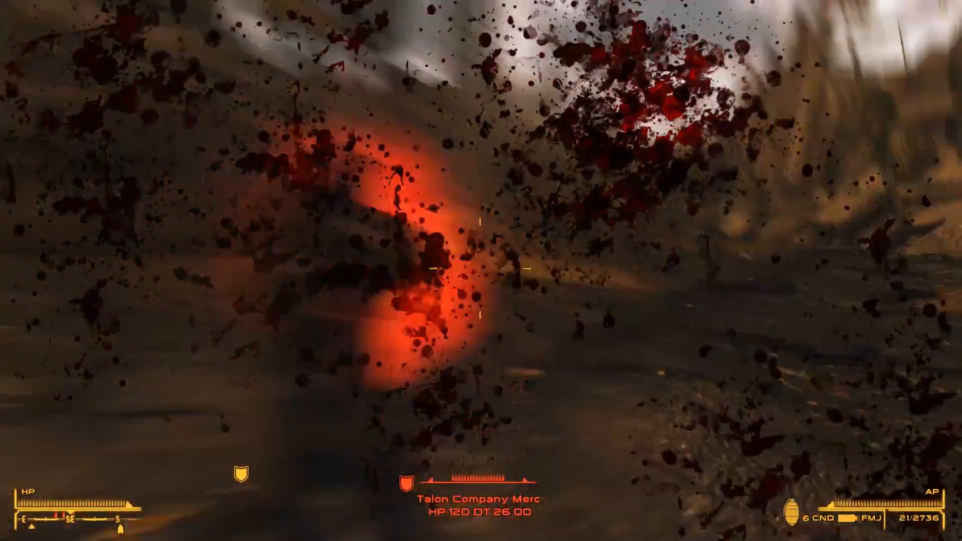
- Fight the Talon Company mercs and the Sentry Bot outside the Capitol with the submachine gun, reloading between bursts
click(481, 271)
key(r)
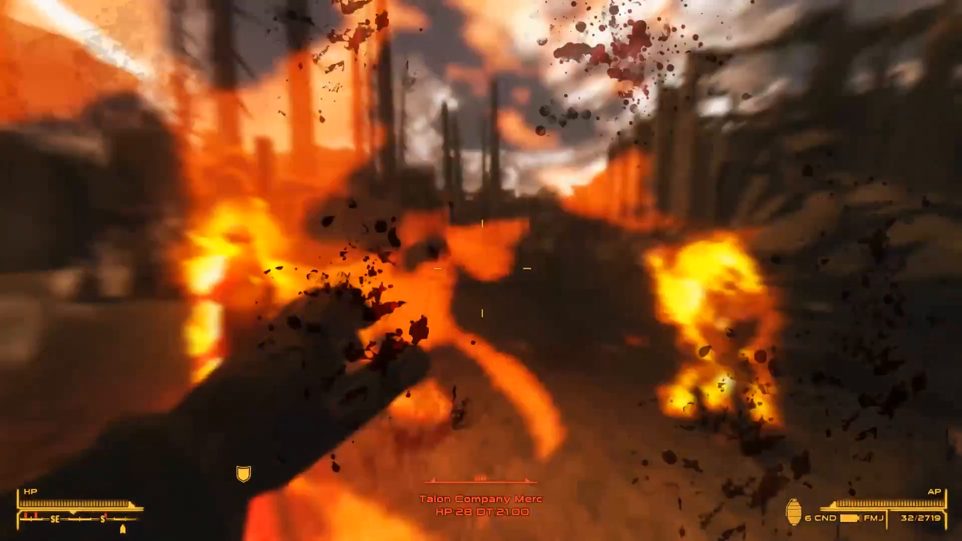
click(480, 270)
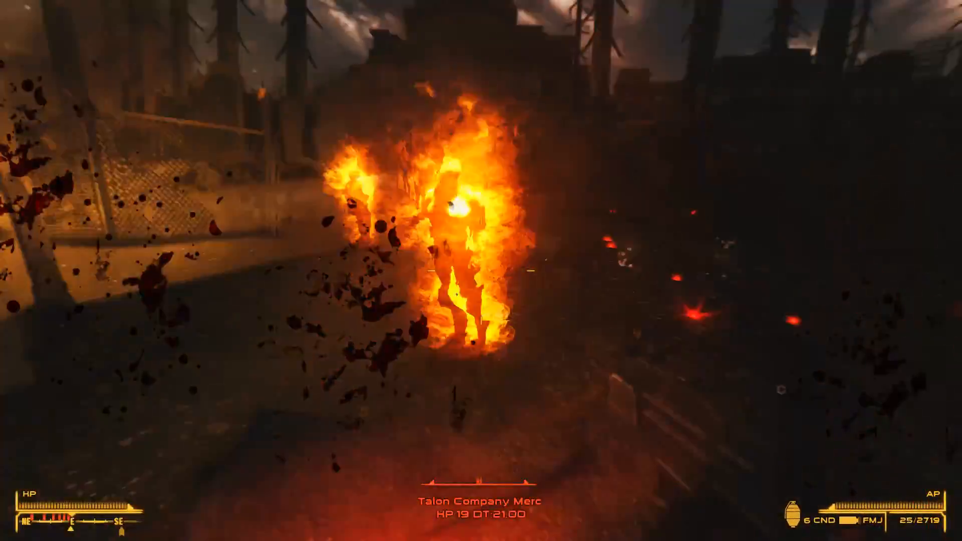
click(481, 270)
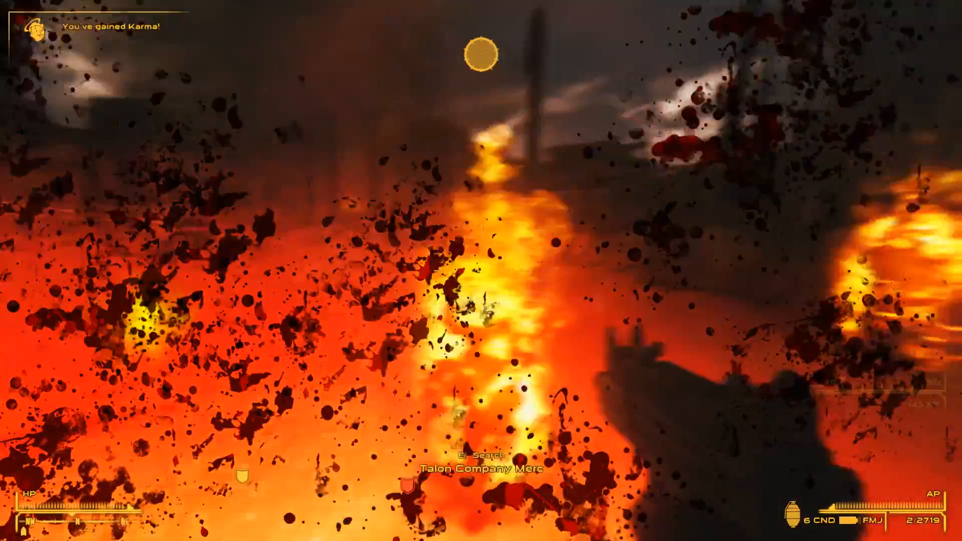
click(481, 271)
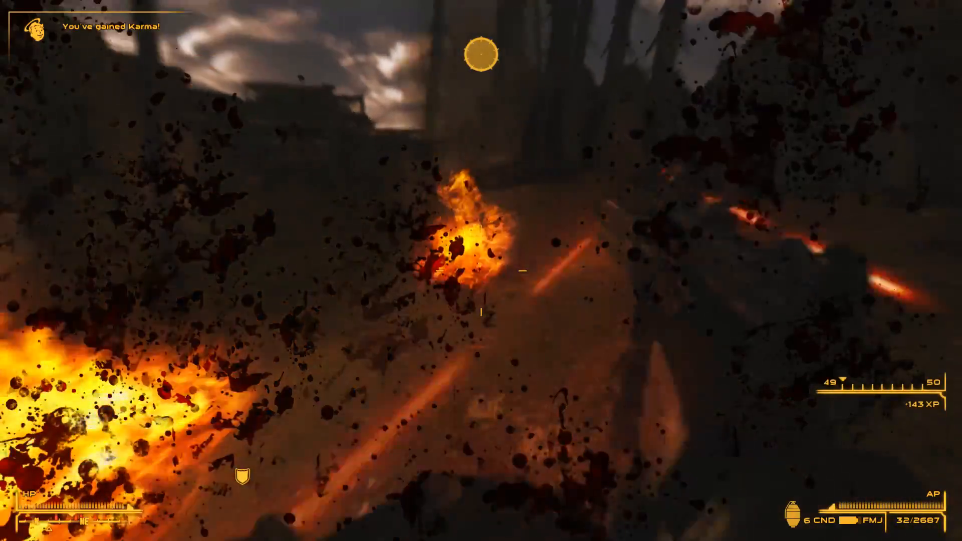
click(481, 270)
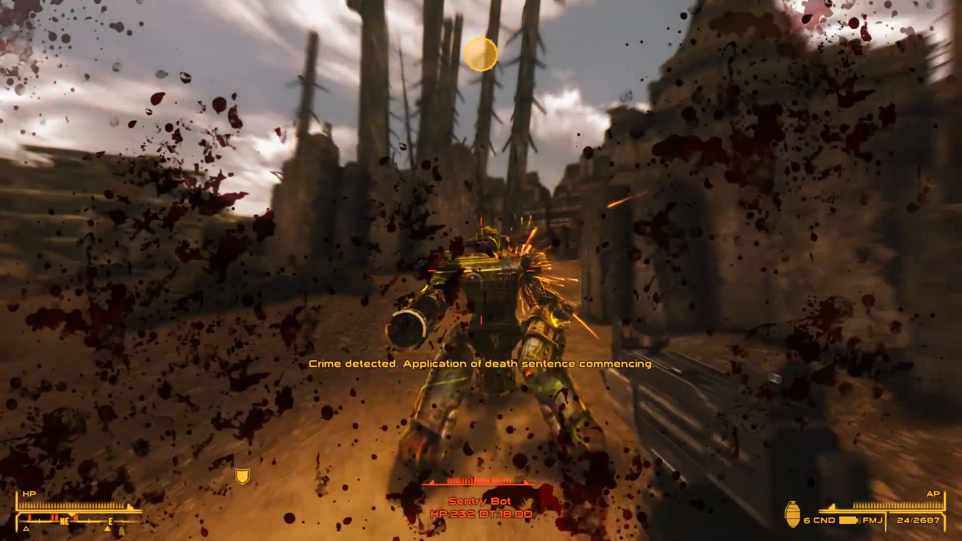
click(481, 270)
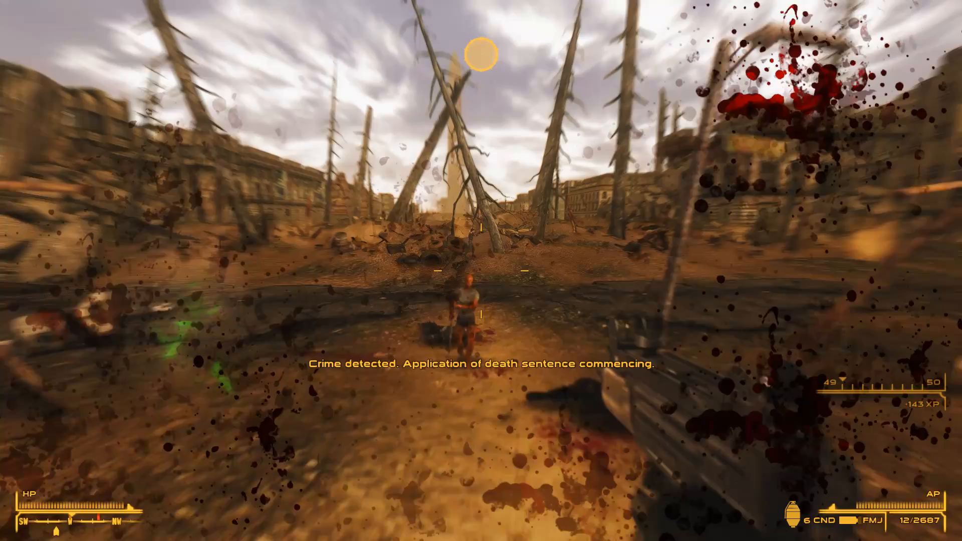
click(480, 270)
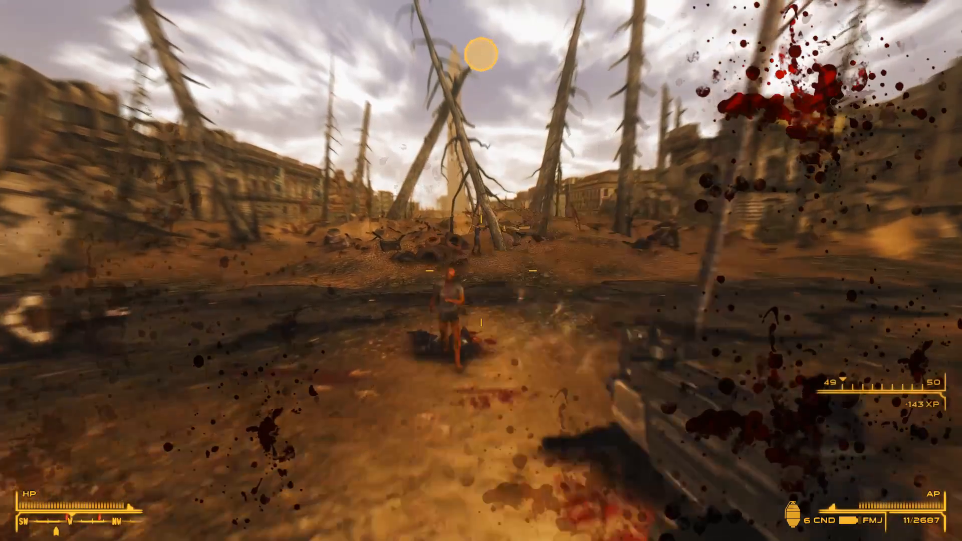
key(r)
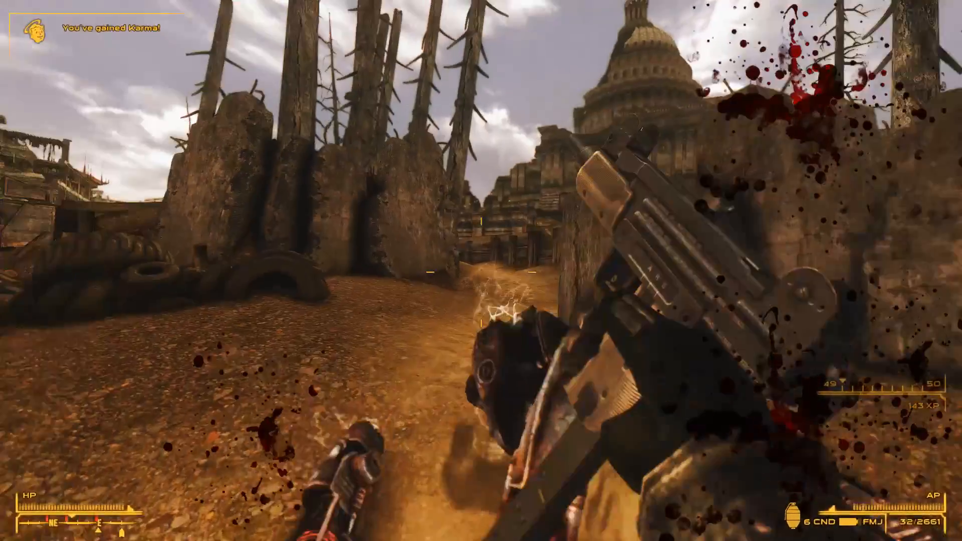
- Advance along the dirt path toward the Capitol and switch to the rifle through the Pip-Boy
key(w)
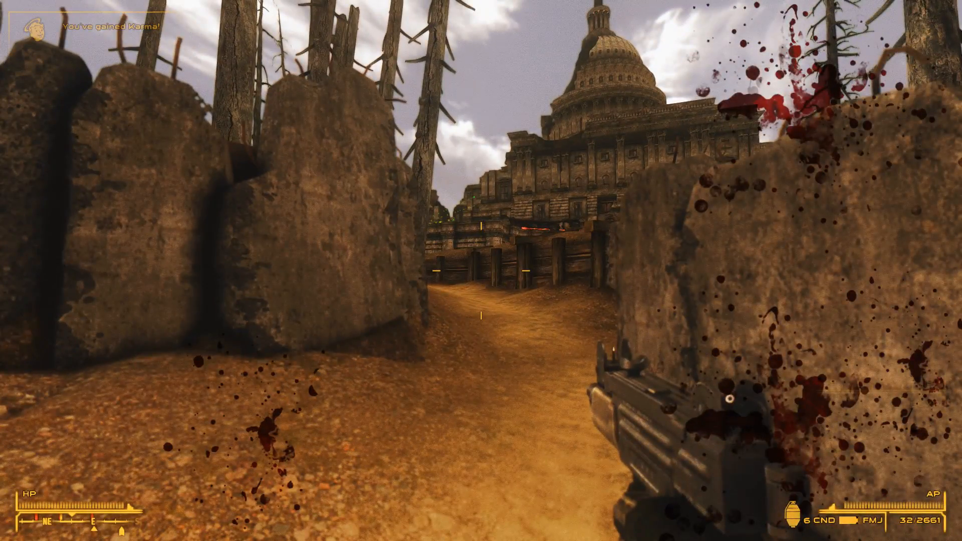
key(Tab)
key(Tab)
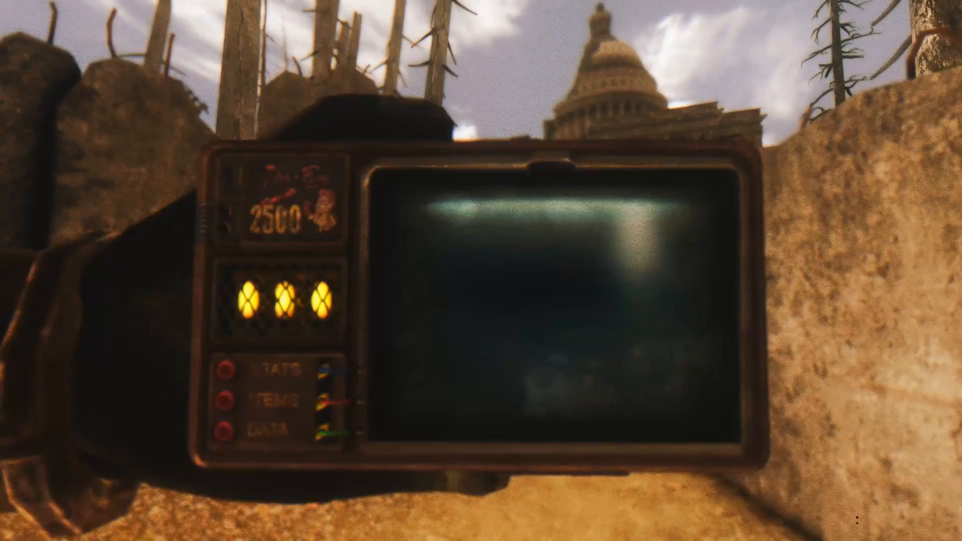
key(w)
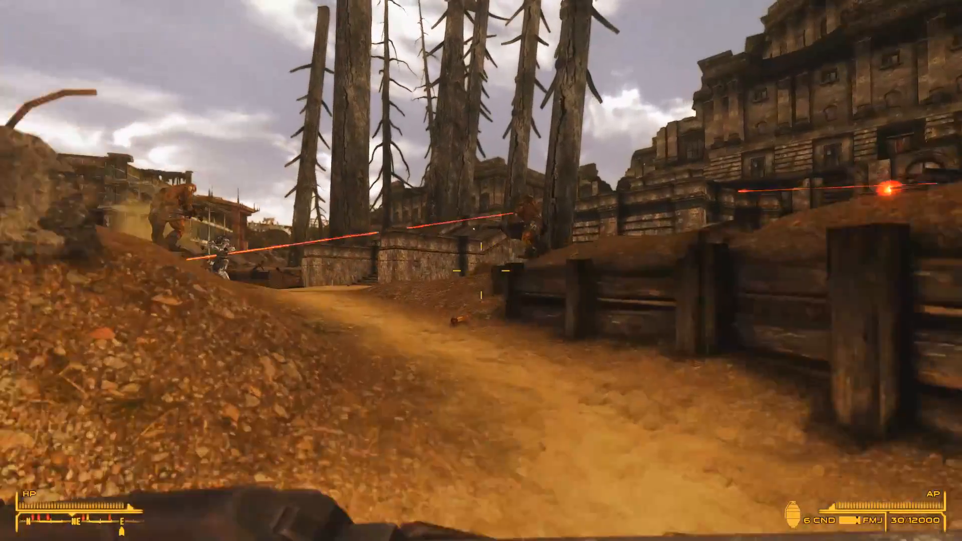
- Aim down the rifle's sights, shoot the Enclave Soldier near the tire pile, and reload
right_click(481, 270)
click(481, 271)
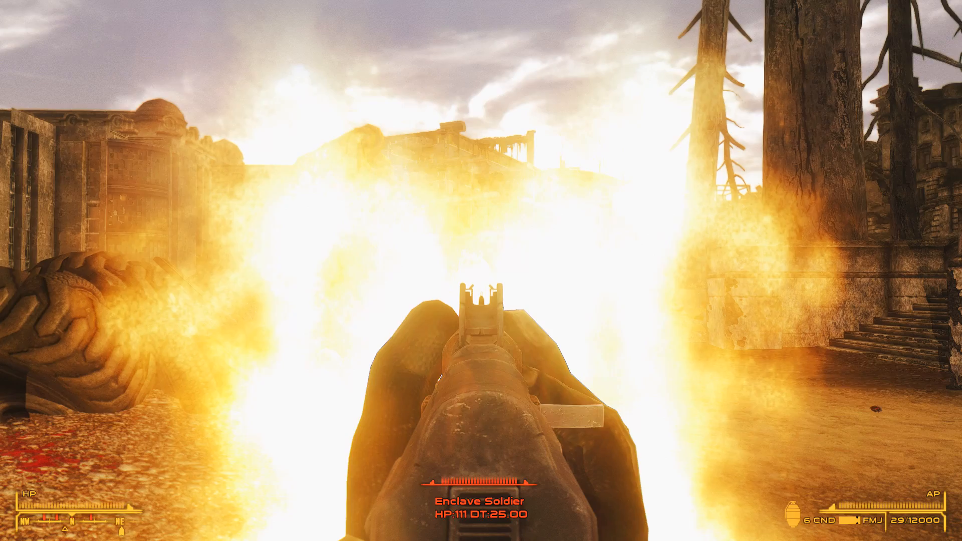
click(481, 270)
click(481, 270)
click(480, 271)
click(480, 270)
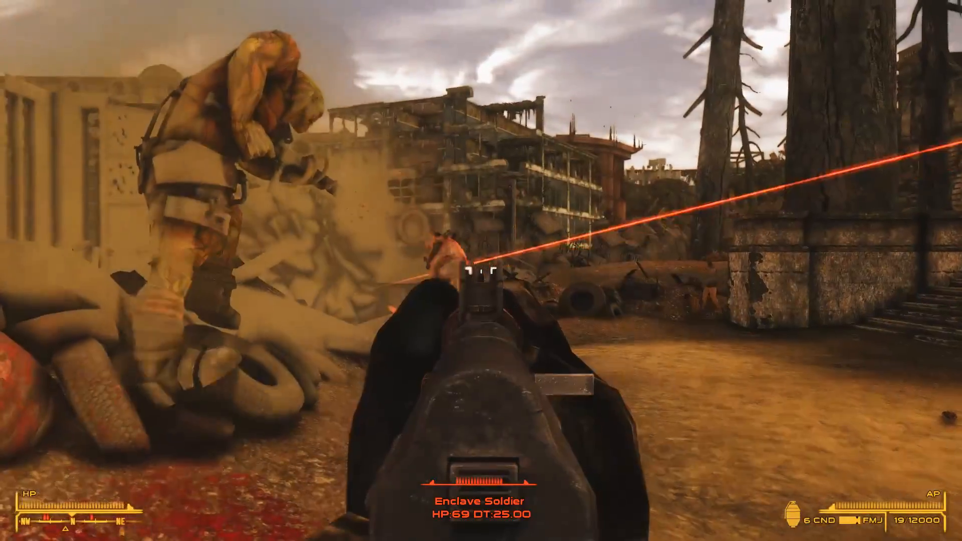
click(481, 270)
click(481, 271)
click(481, 271)
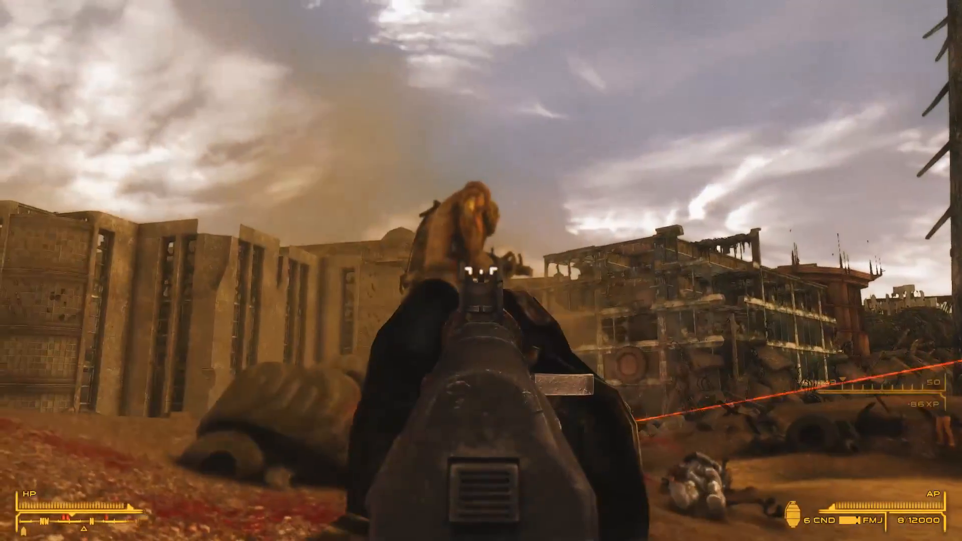
click(481, 270)
key(r)
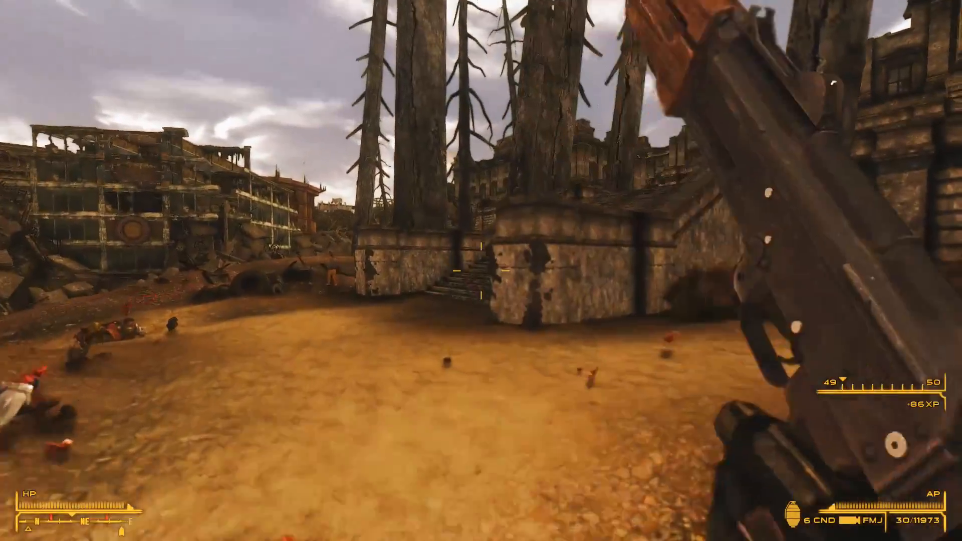
- Move up to the stone wall by the Capitol steps and shoot the Talon Company Merc beside it
key(w)
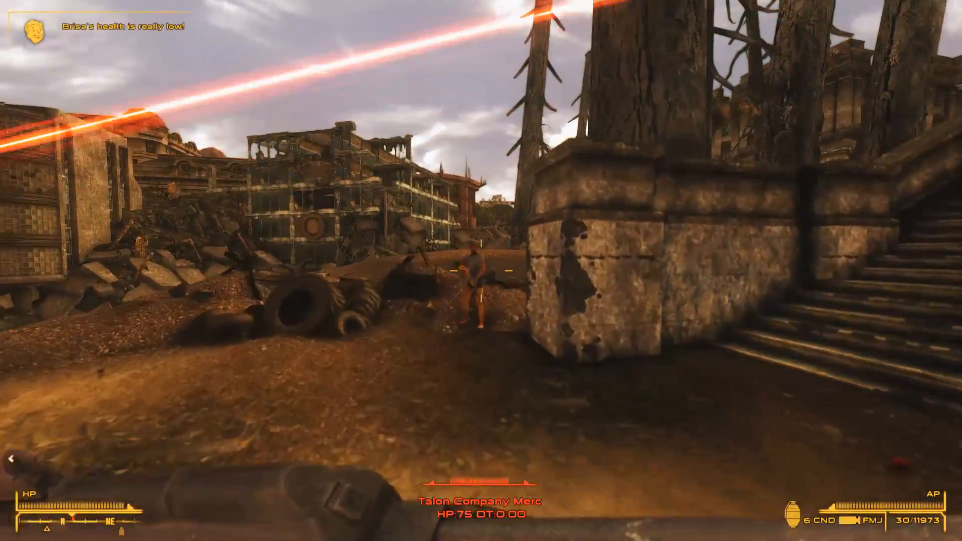
click(481, 271)
click(481, 271)
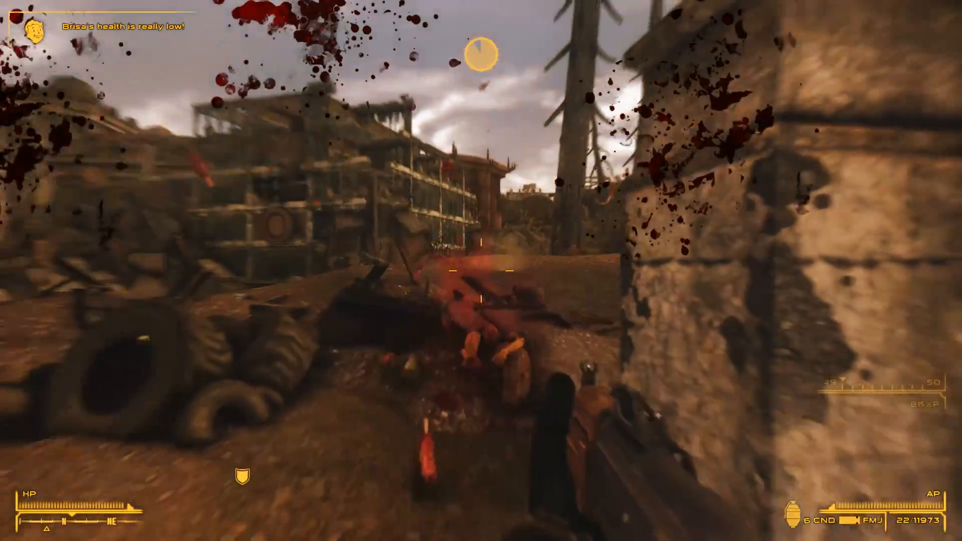
key(a)
key(a)
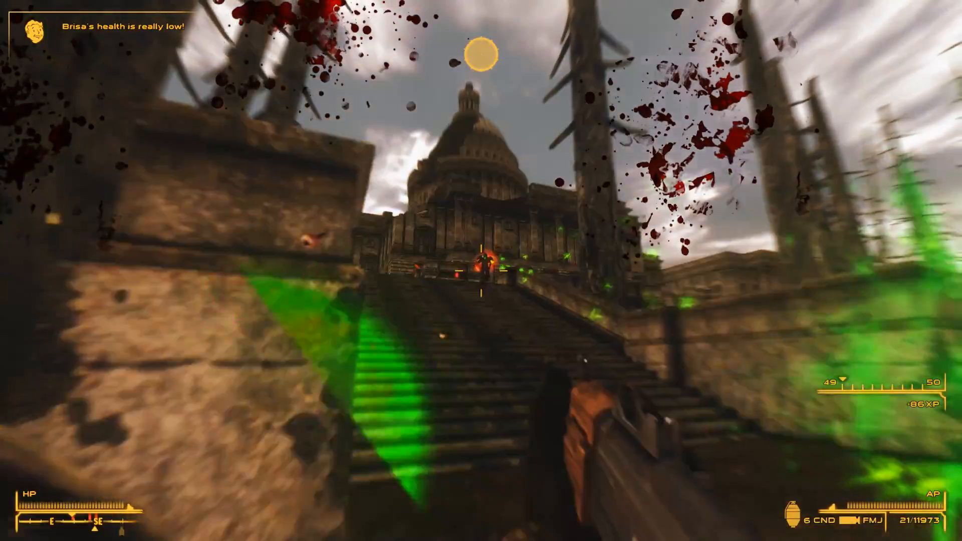
- Fight the Enclave Soldiers on the Capitol staircase, using both third-person and first-person views
key(d)
click(481, 271)
right_click(481, 271)
click(481, 270)
key(f)
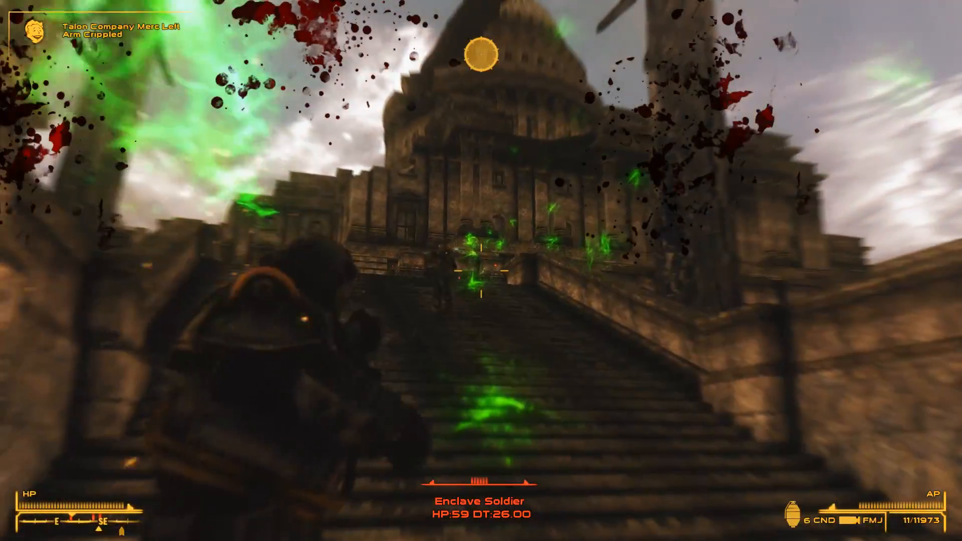
click(481, 271)
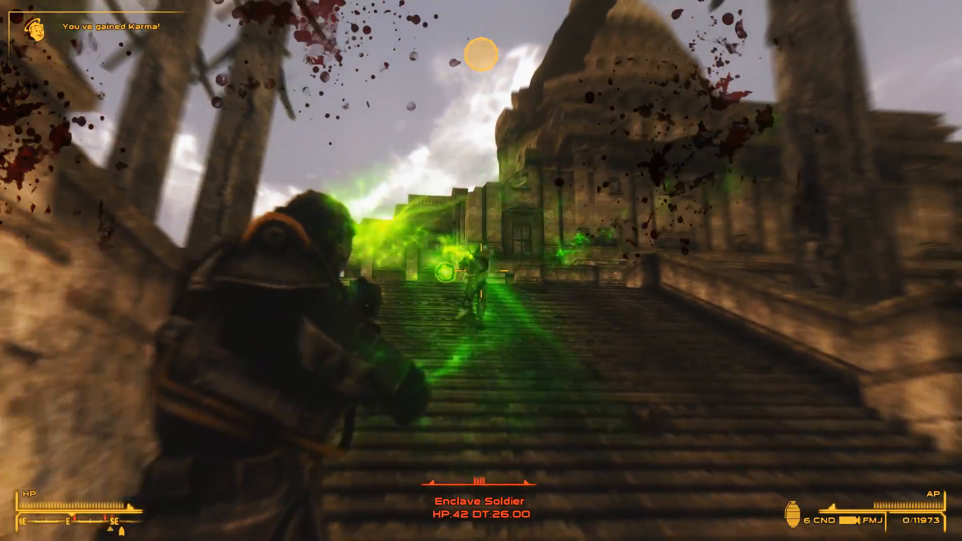
key(s)
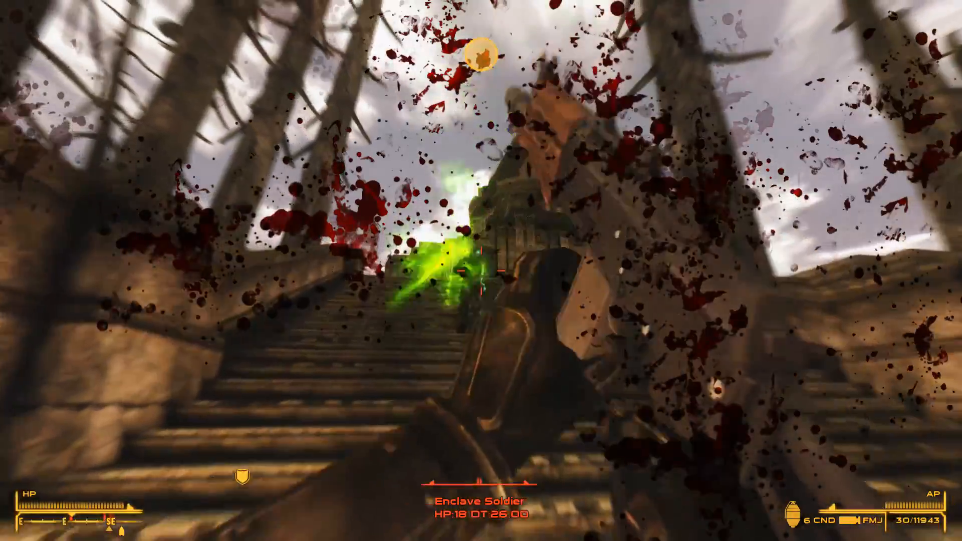
key(w)
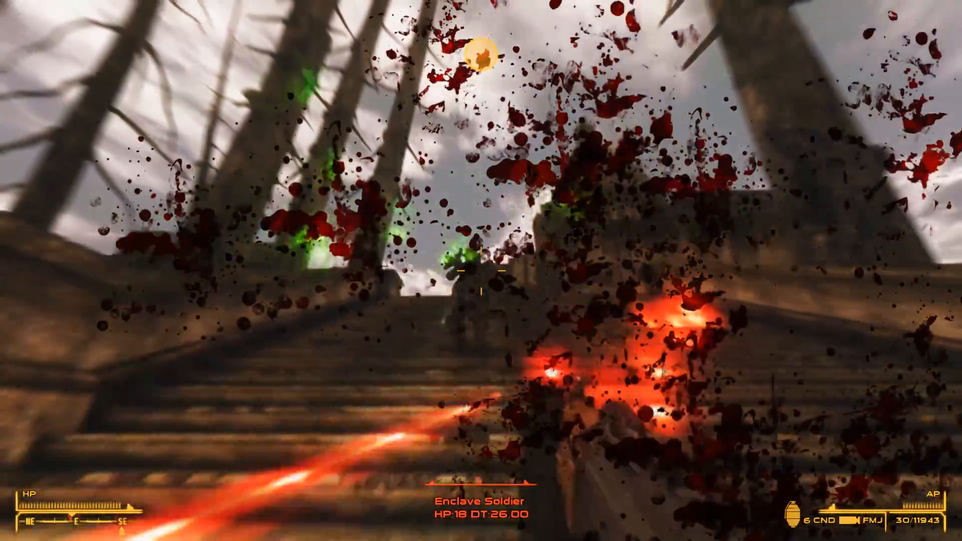
click(481, 270)
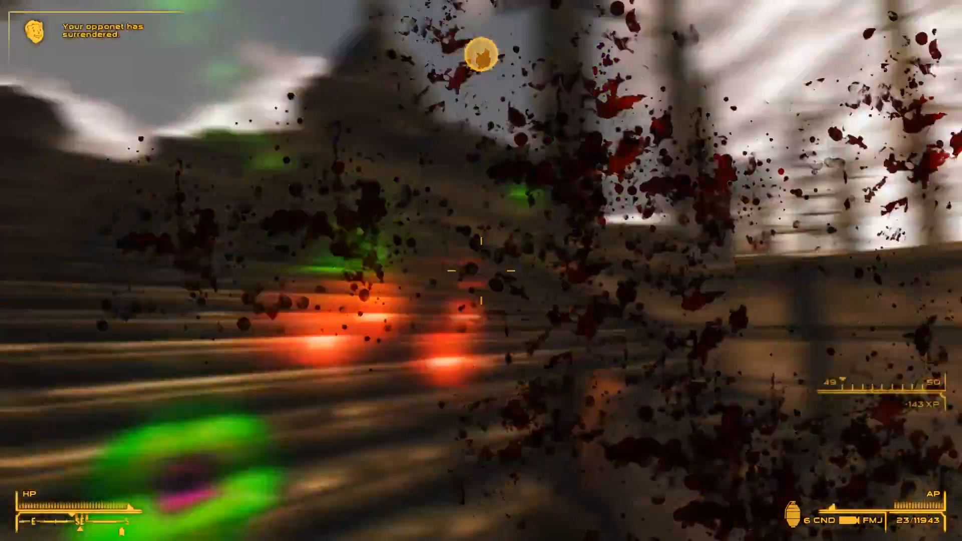
- Switch to third-person view and shoot the Talon Company Merc in front of the ruined buildings
key(f)
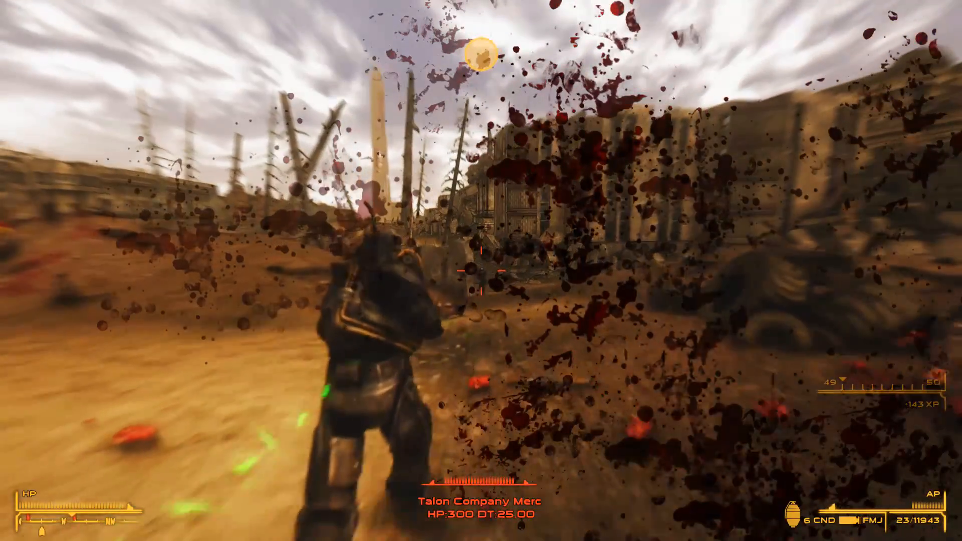
click(481, 270)
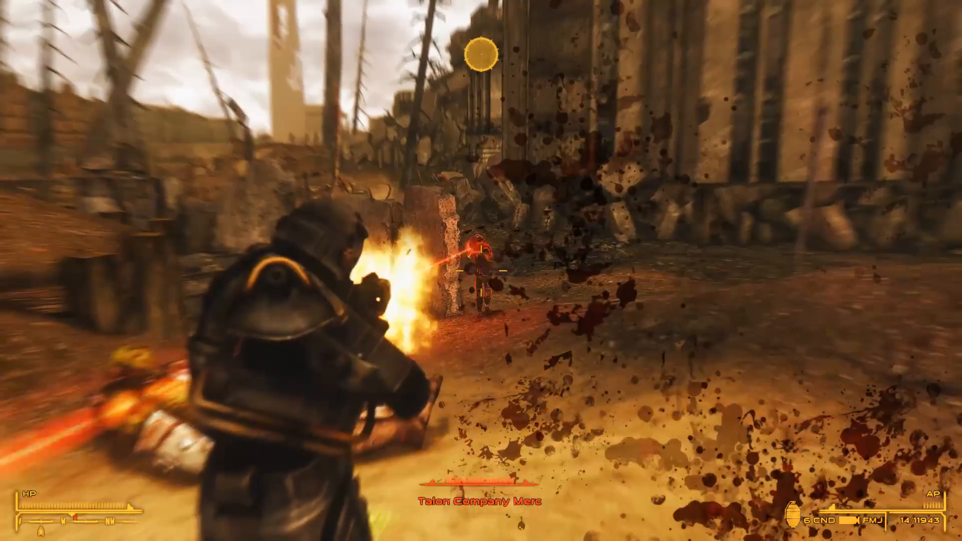
click(480, 271)
click(481, 270)
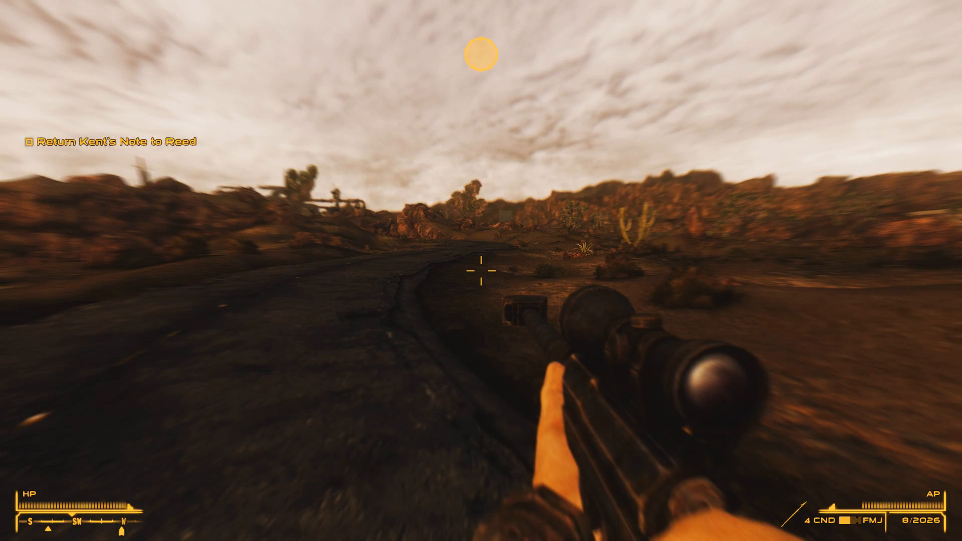
- Follow the desert road to the ruined tanks and pipes, toggling third-person view on and off along the way
key(w)
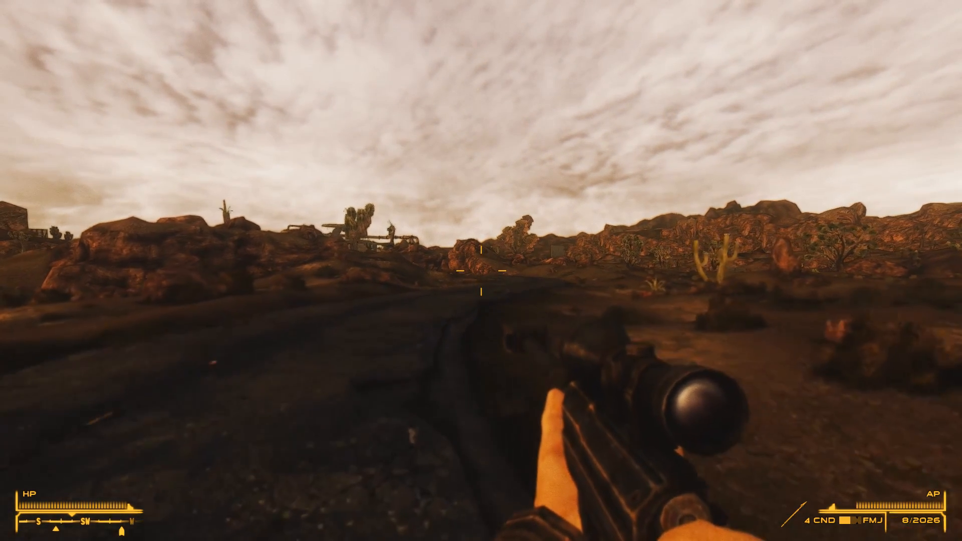
key(shift)
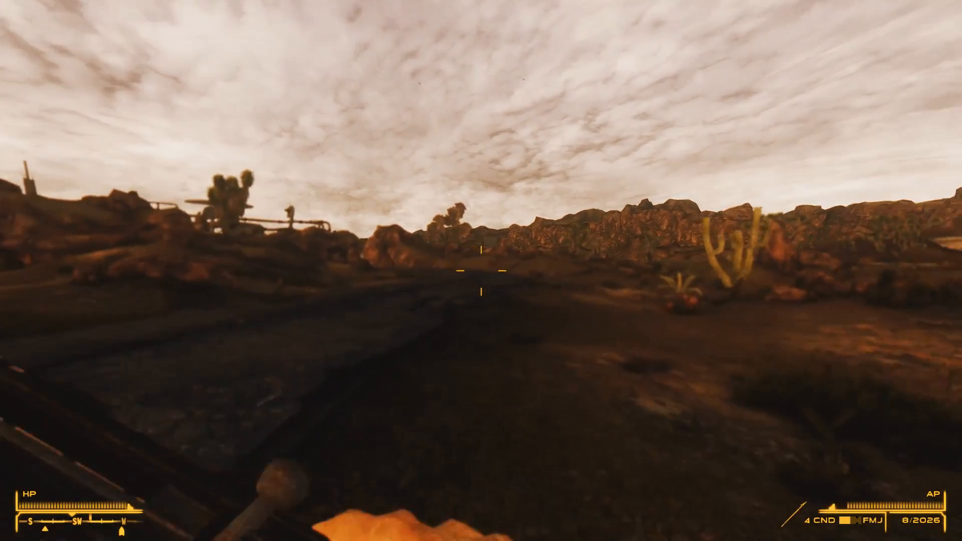
key(f)
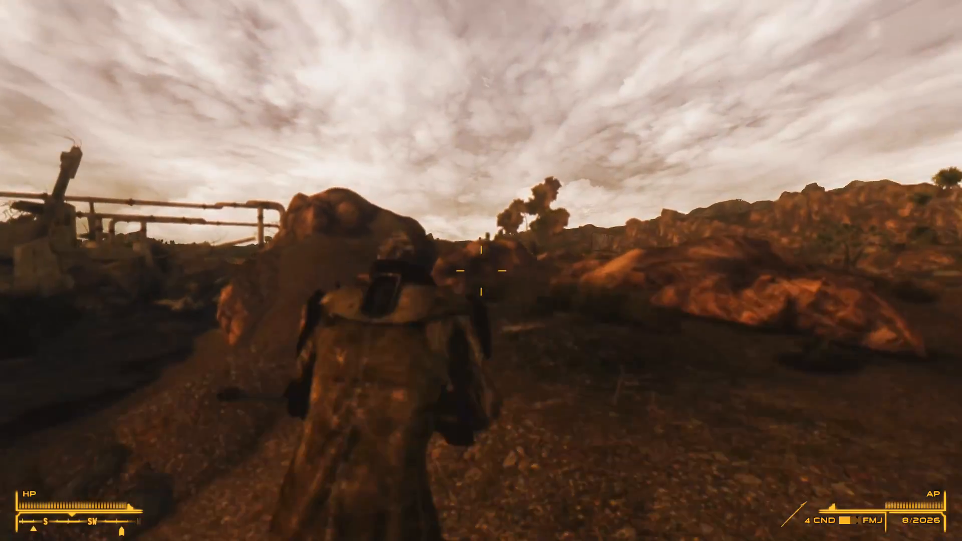
key(f)
key(w)
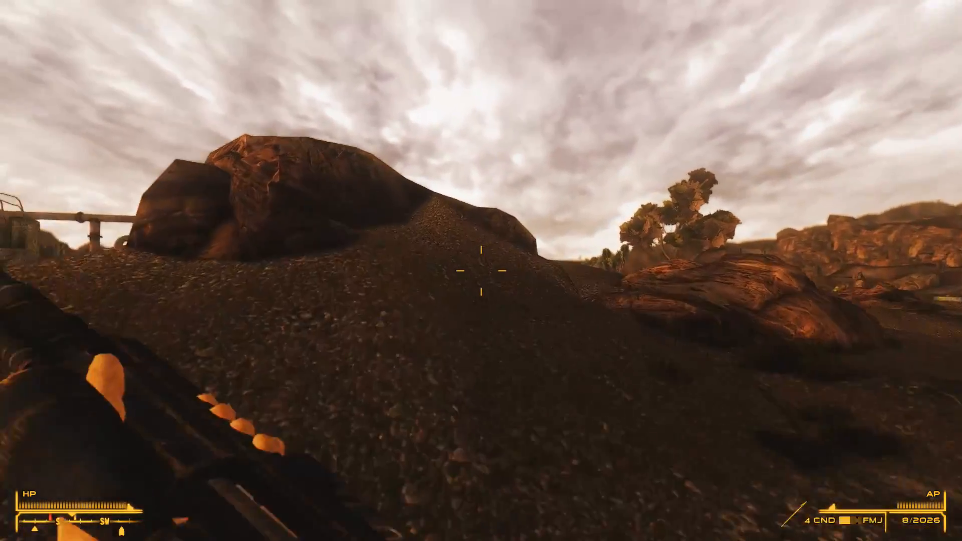
key(w)
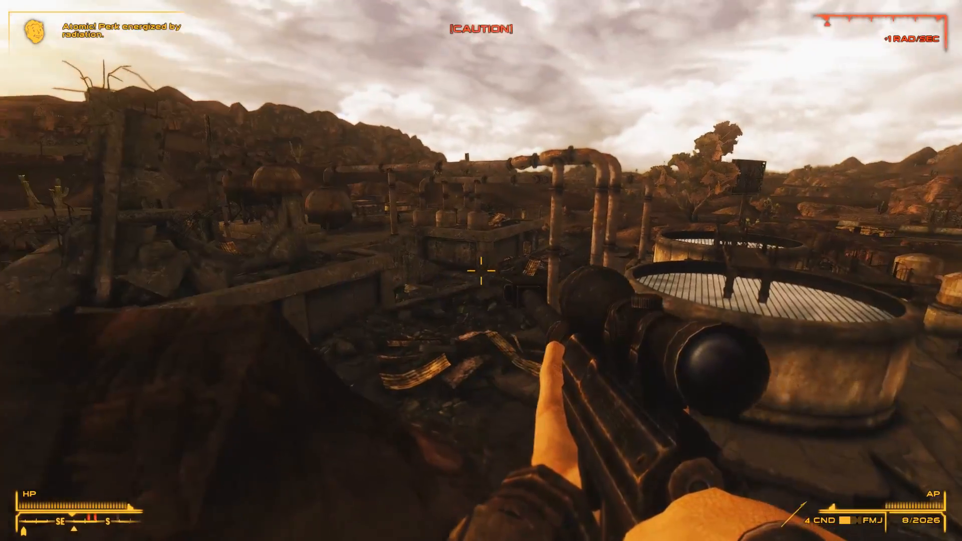
- Scan the ruined pipes and tanks through the rifle scope and shoot at the distant figure standing among them
right_click(480, 270)
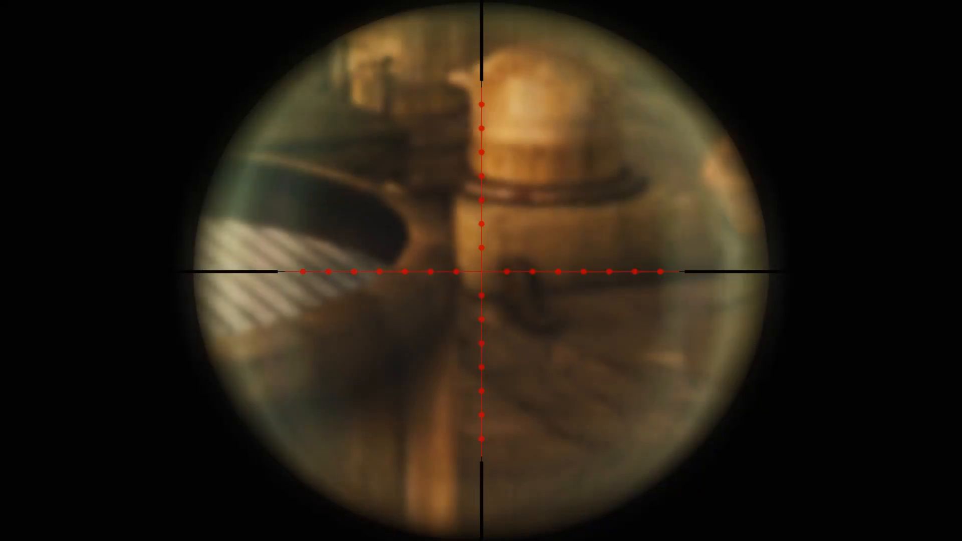
right_click(481, 270)
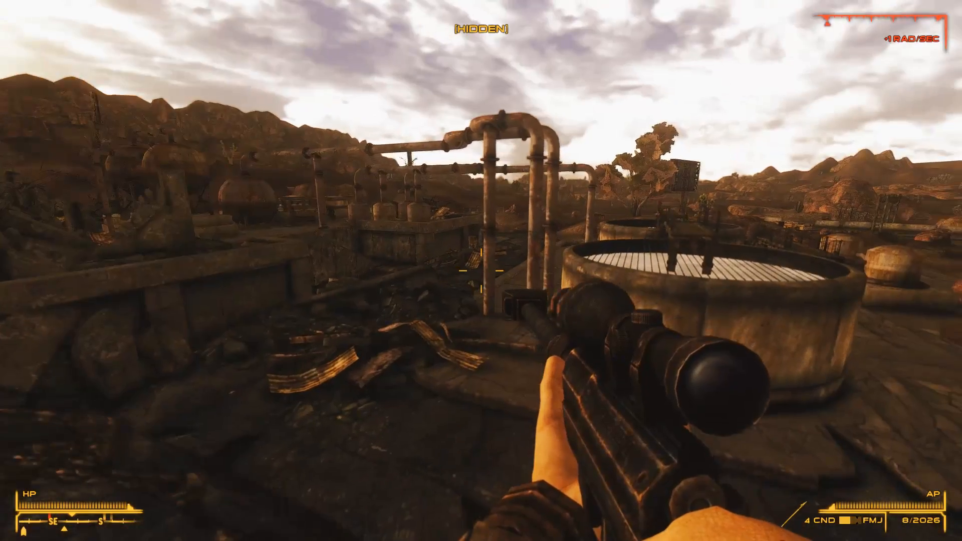
key(v)
right_click(481, 272)
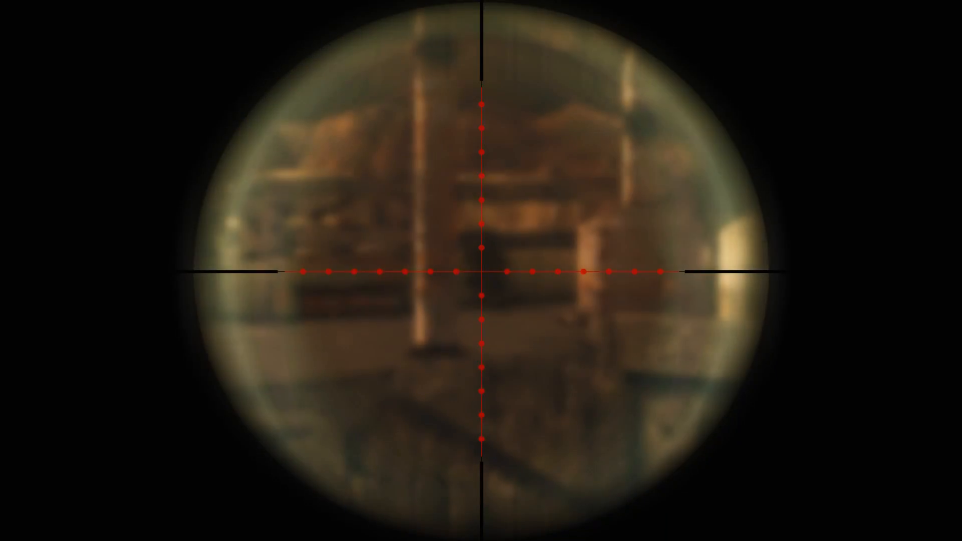
click(481, 271)
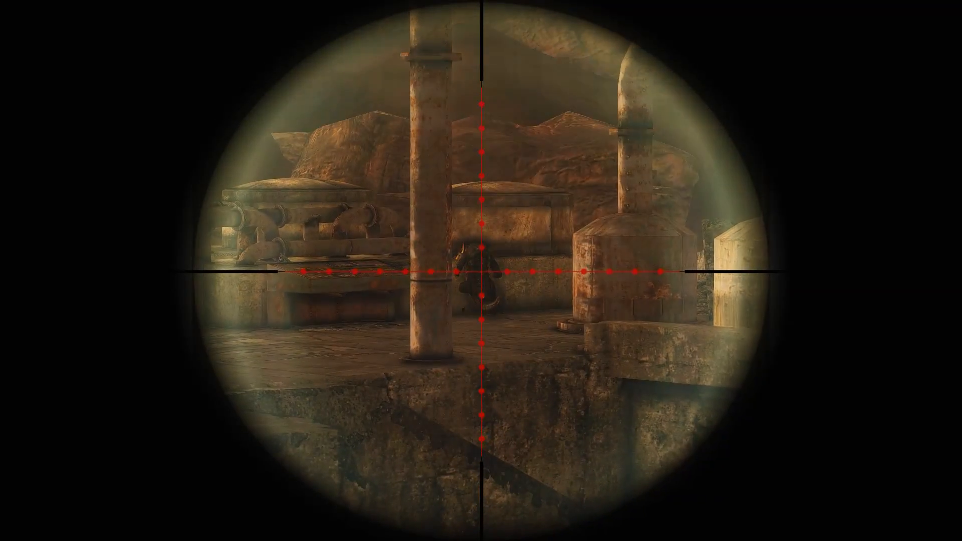
click(481, 271)
right_click(481, 271)
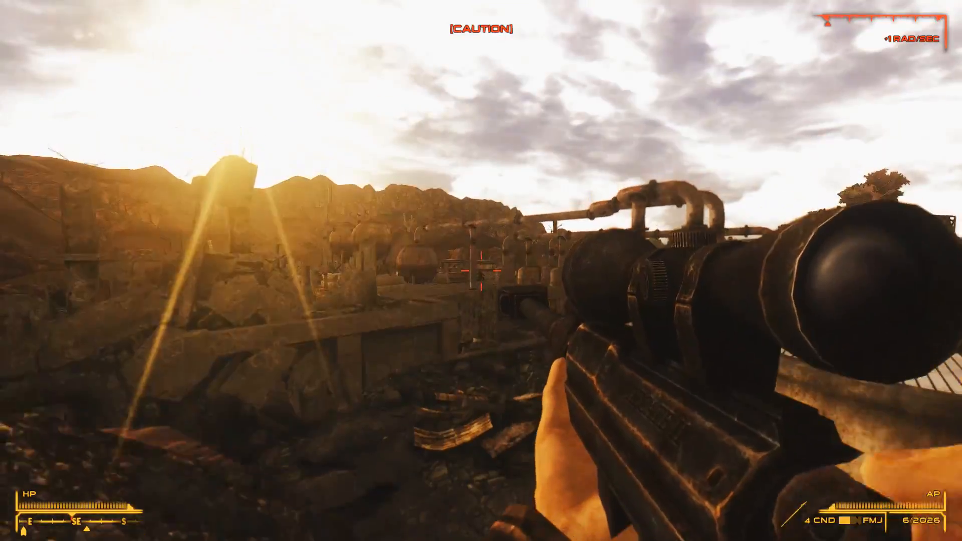
- Move through the industrial site past the storage tanks and raised walkway to the gravel slope between the rocks
key(w)
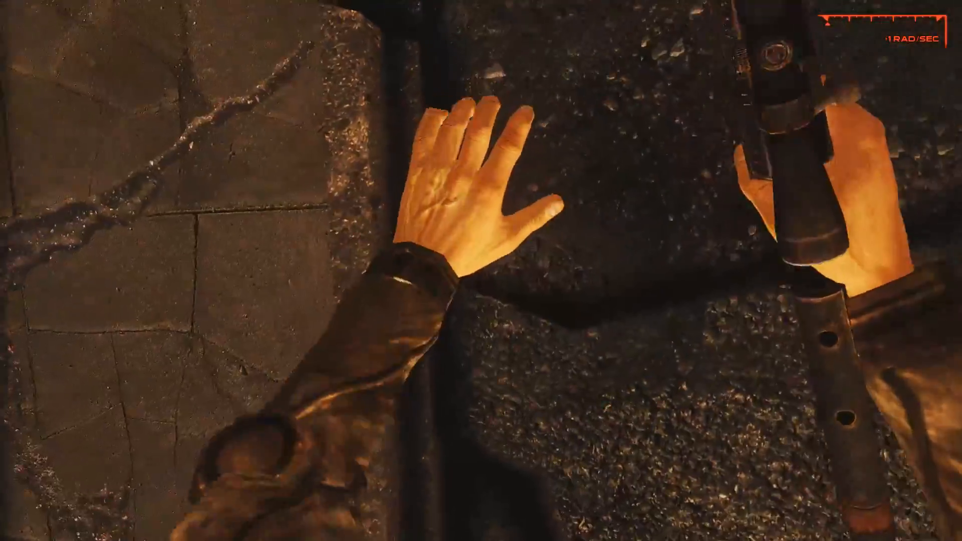
key(w)
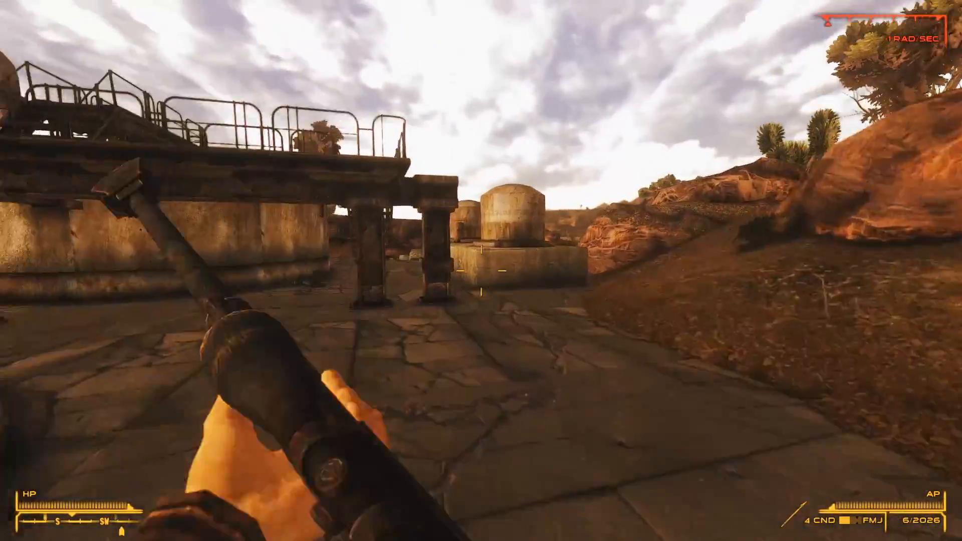
key(w)
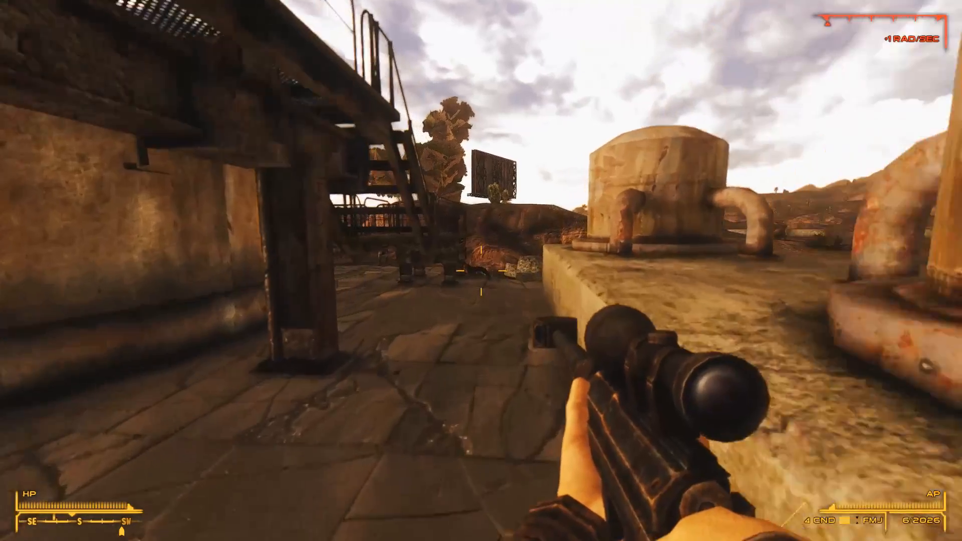
key(w)
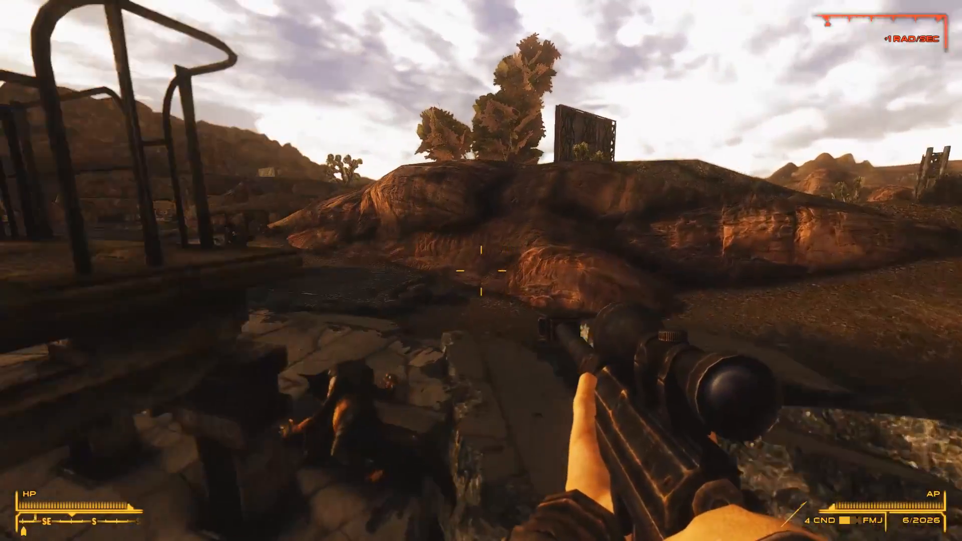
key(v)
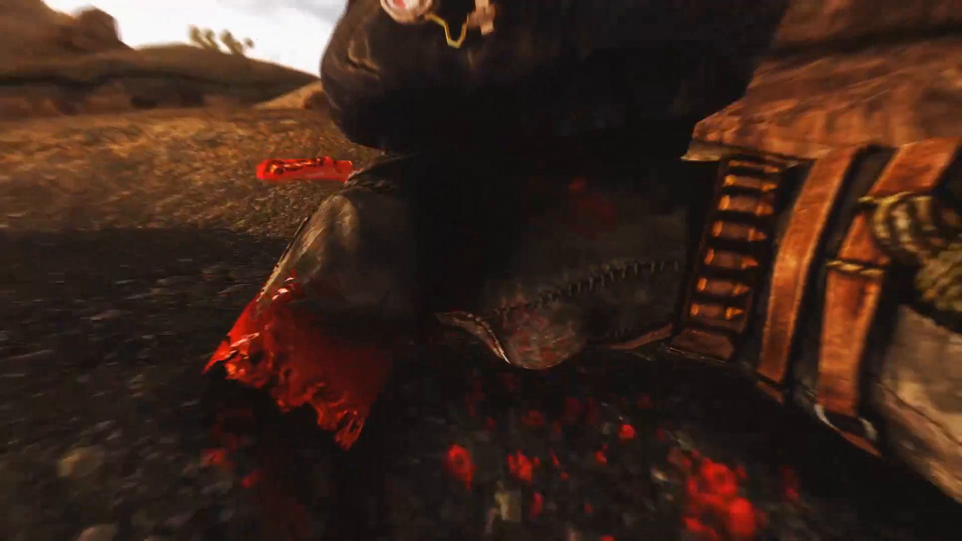
key(w)
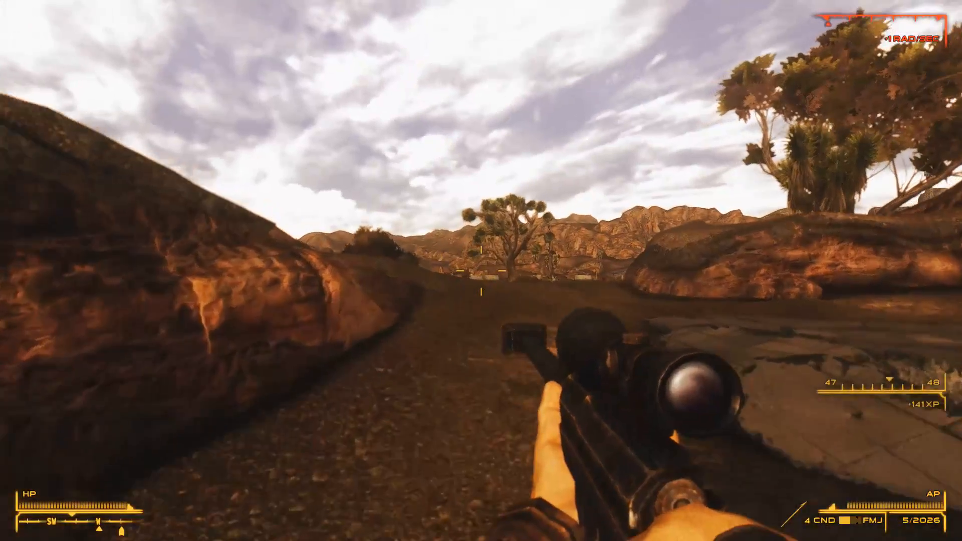
- Put the rifle away and view the character in third person against the sun, the billboard and the cloudy sky
key(r)
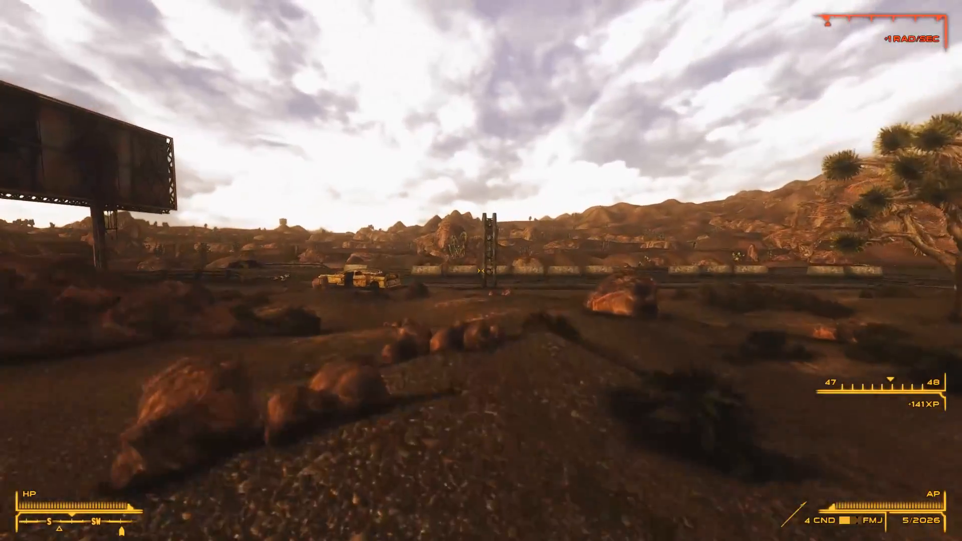
key(f)
key(w)
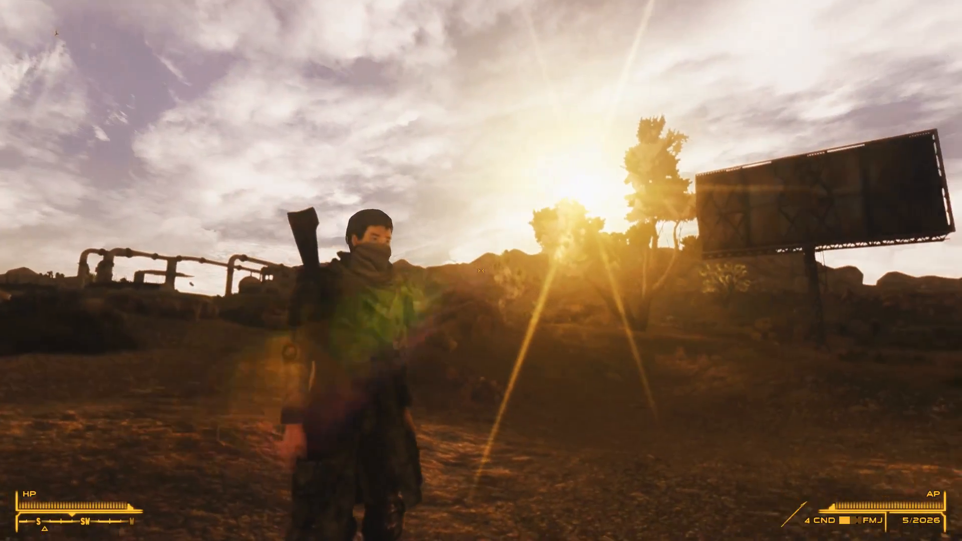
key(r)
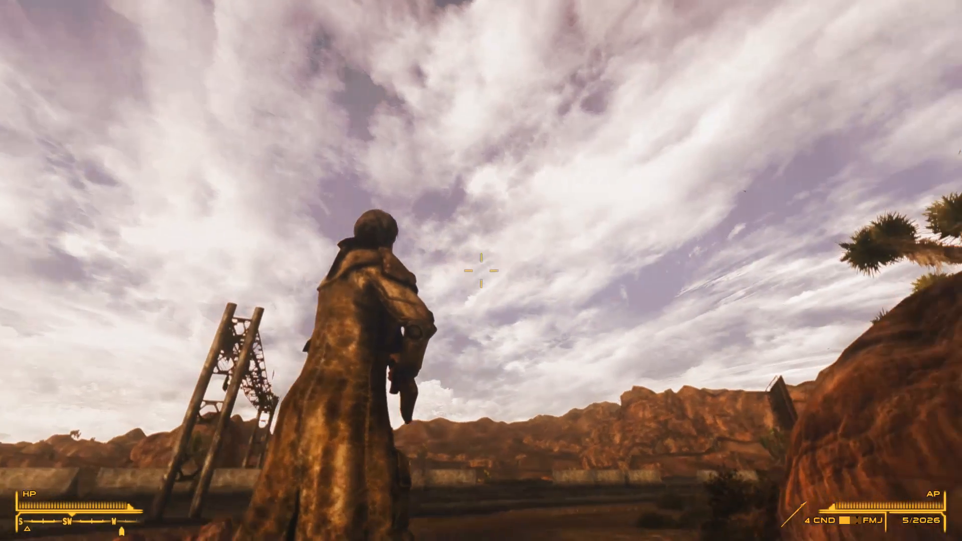
key(f)
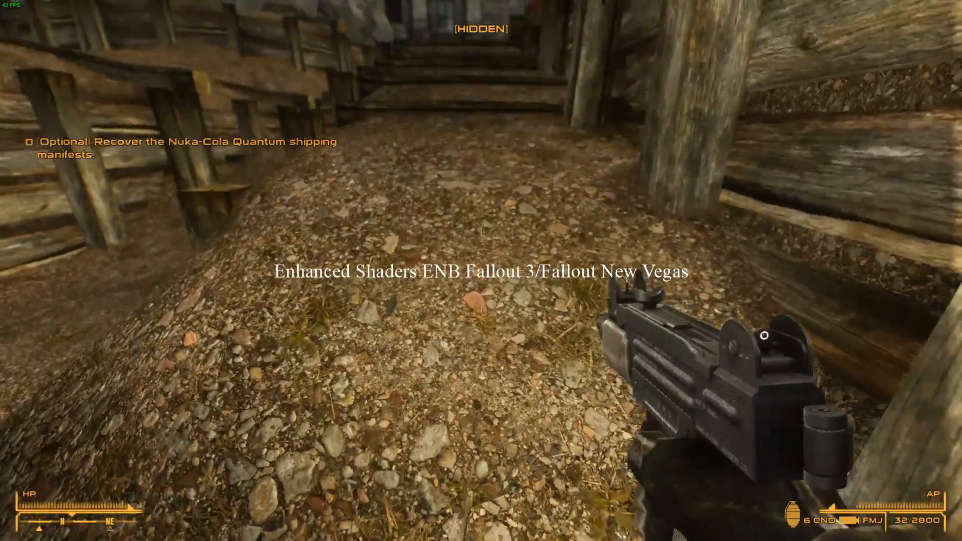
- Leave the wooden trench, run across the wasteland toward the Capitol and fire at the enemies ahead with aimed sights
key(ctrl)
key(w)
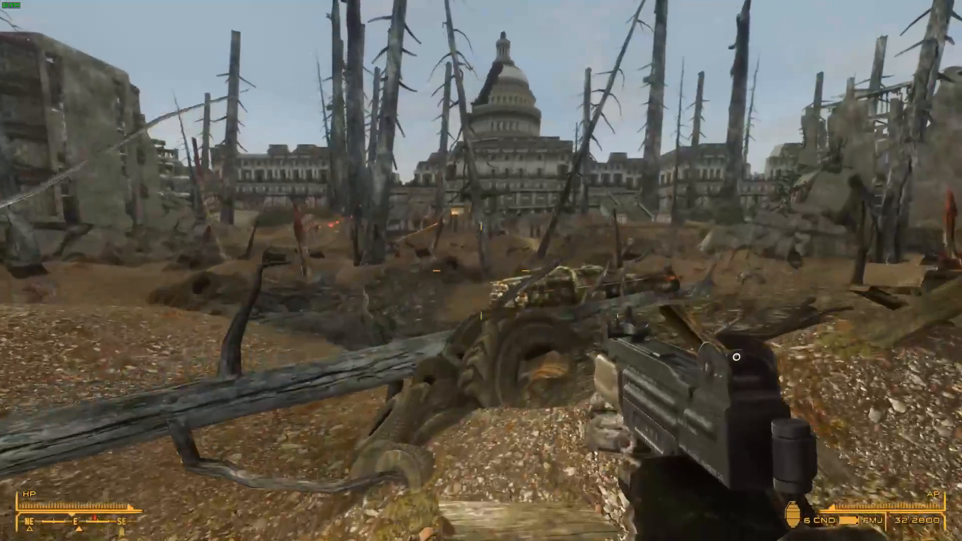
key(shift)
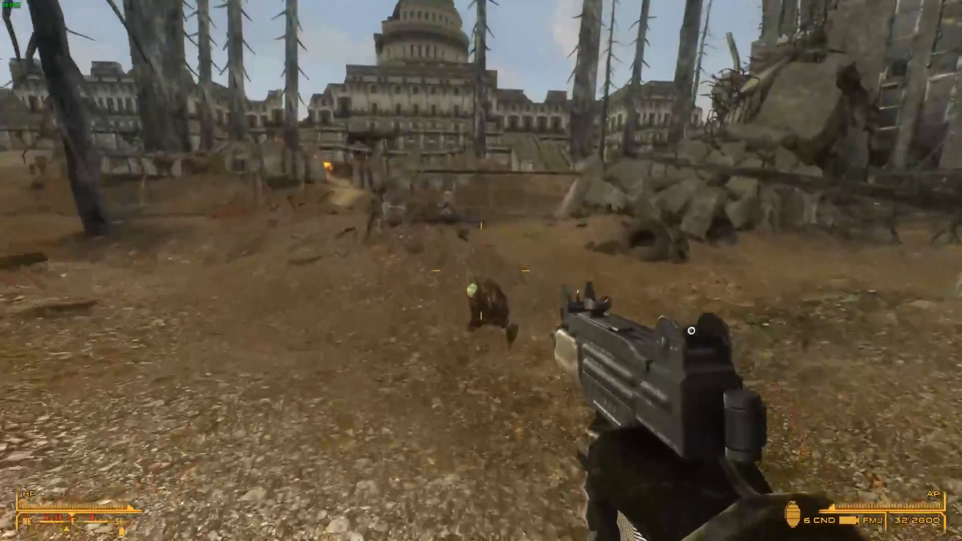
right_click(481, 270)
click(481, 270)
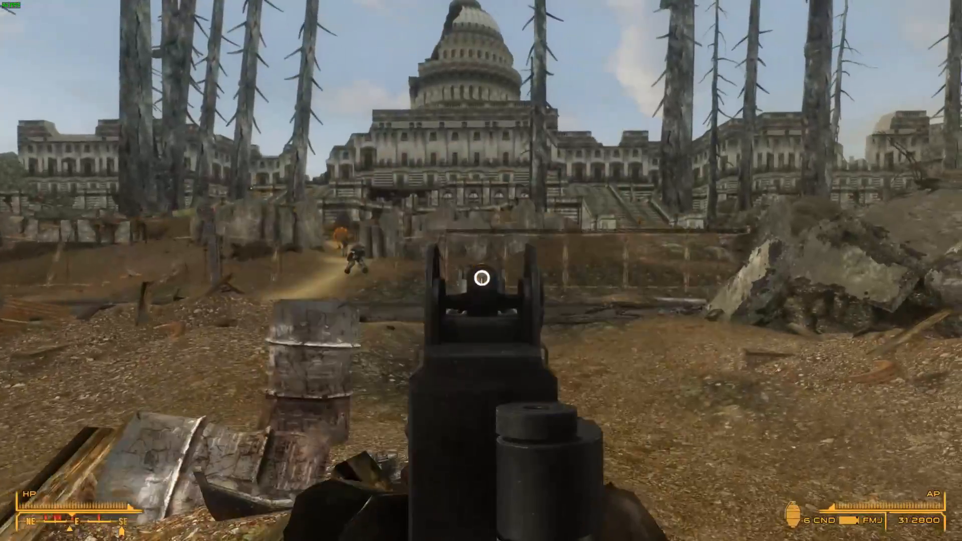
click(480, 270)
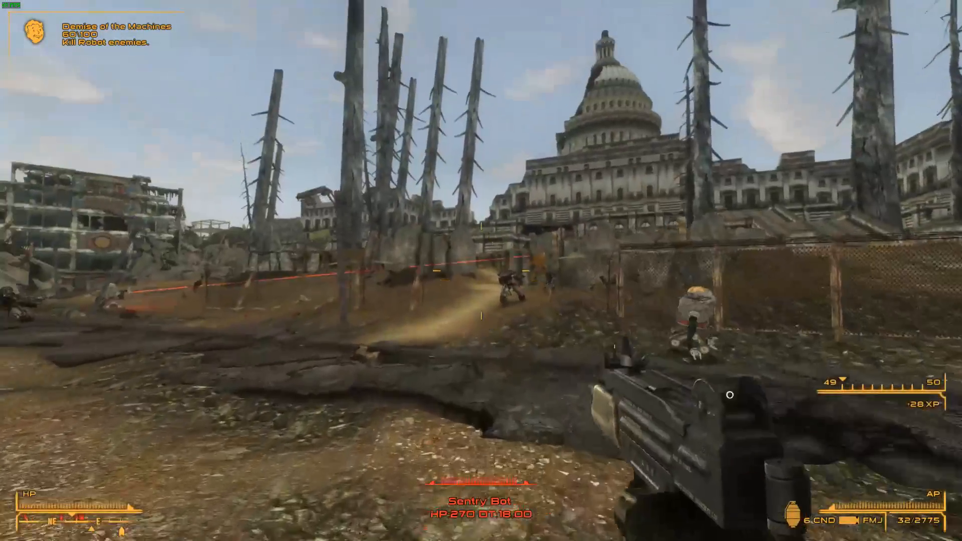
- Shoot the Sentry Bot on the dirt path near the chain-link fence and advance to the gap between the stone walls
right_click(481, 271)
click(481, 270)
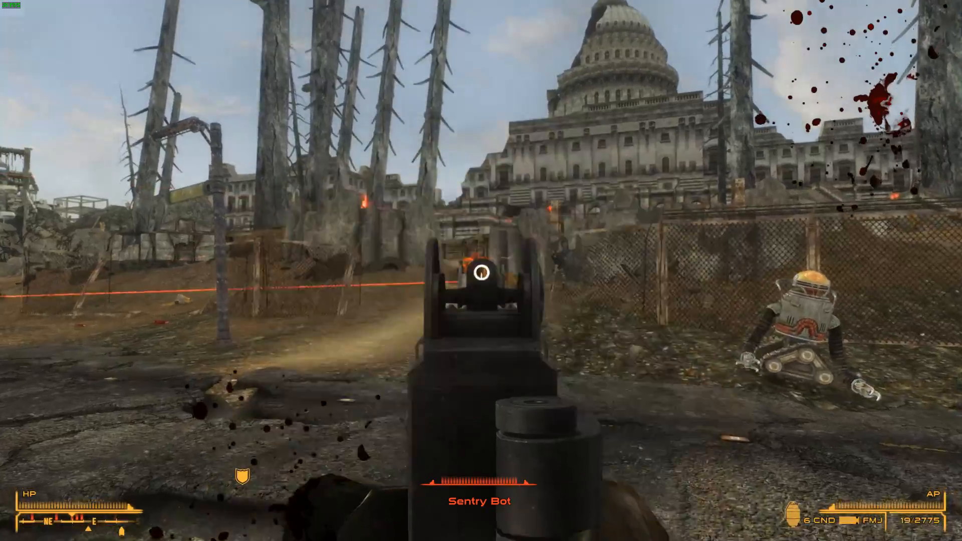
right_click(481, 271)
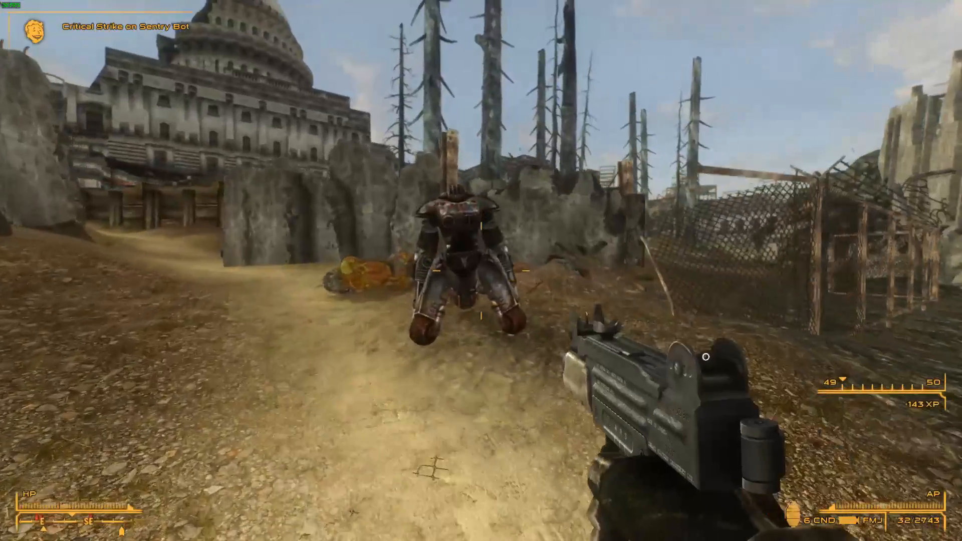
click(481, 270)
click(481, 270)
key(w)
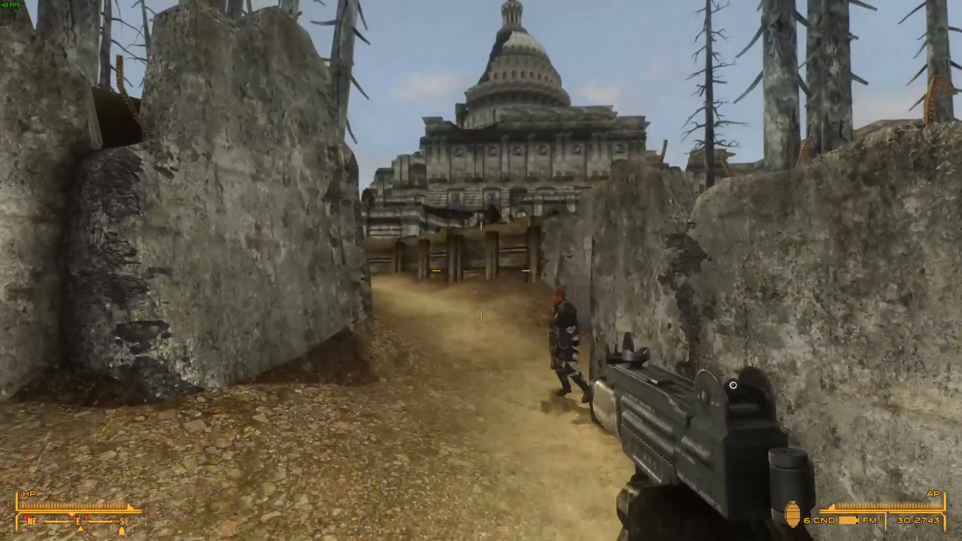
- Switch to the wood-handguard rifle, shoot the Talon Company Merc between the stone walls and reload
key(Tab)
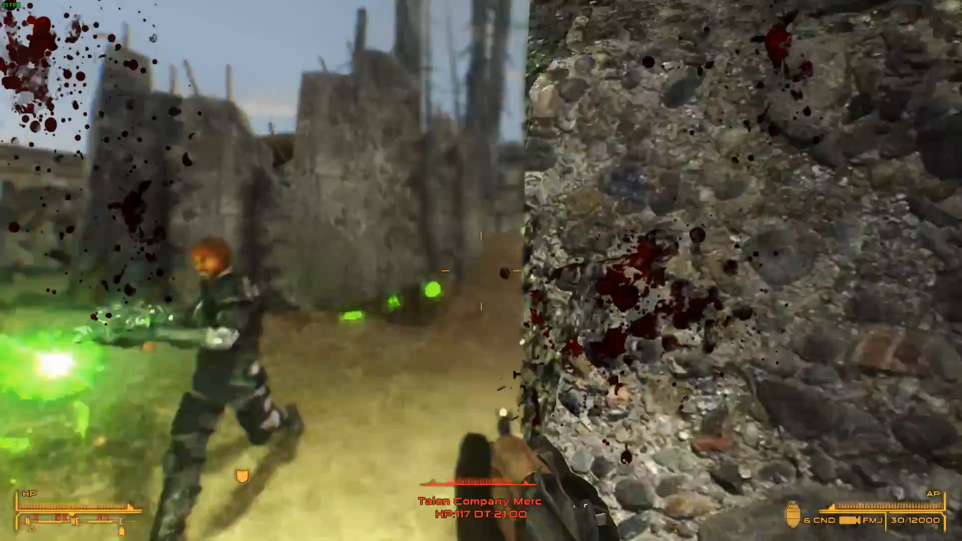
click(481, 270)
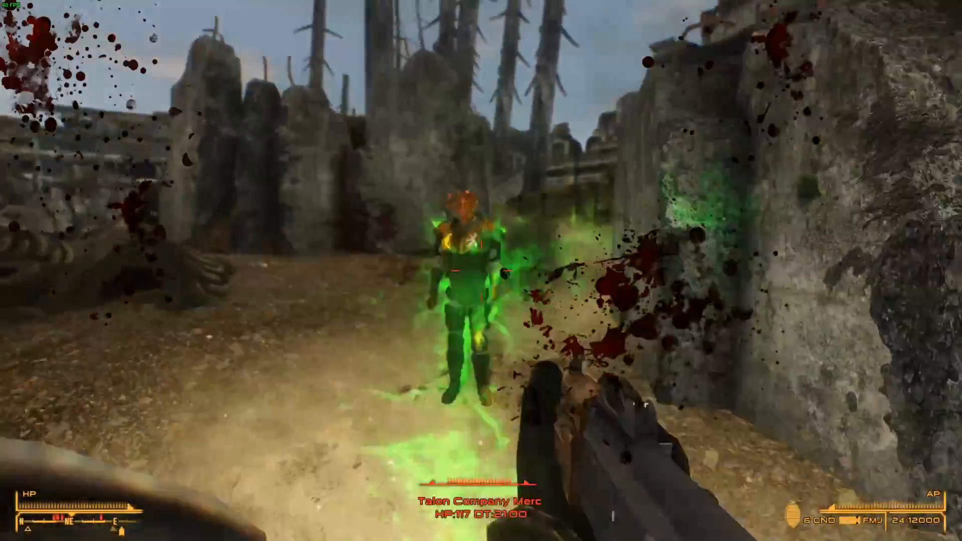
click(481, 270)
key(r)
key(w)
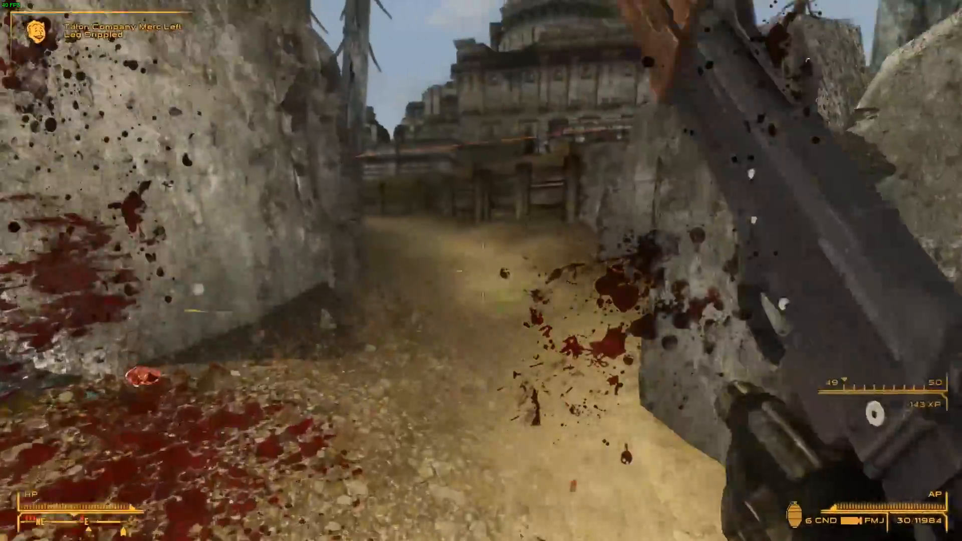
- Advance to the Capitol steps, shoot the two Super Mutant Overlords using aimed sights and reload
key(w)
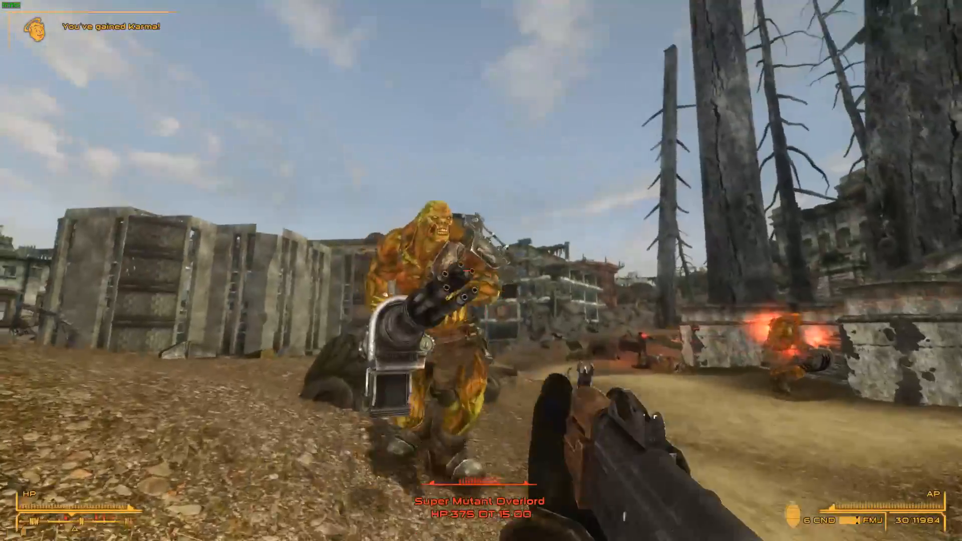
right_click(480, 270)
click(481, 271)
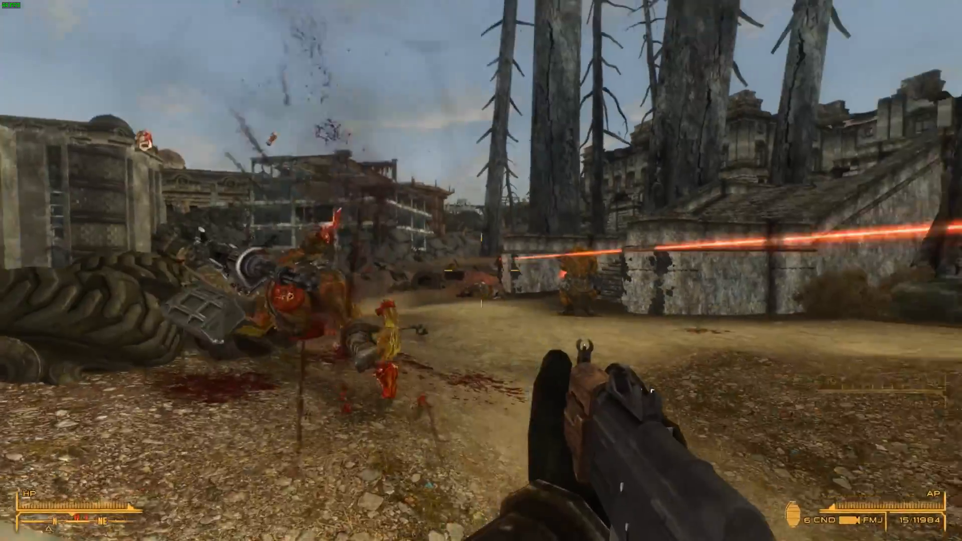
right_click(481, 271)
click(481, 270)
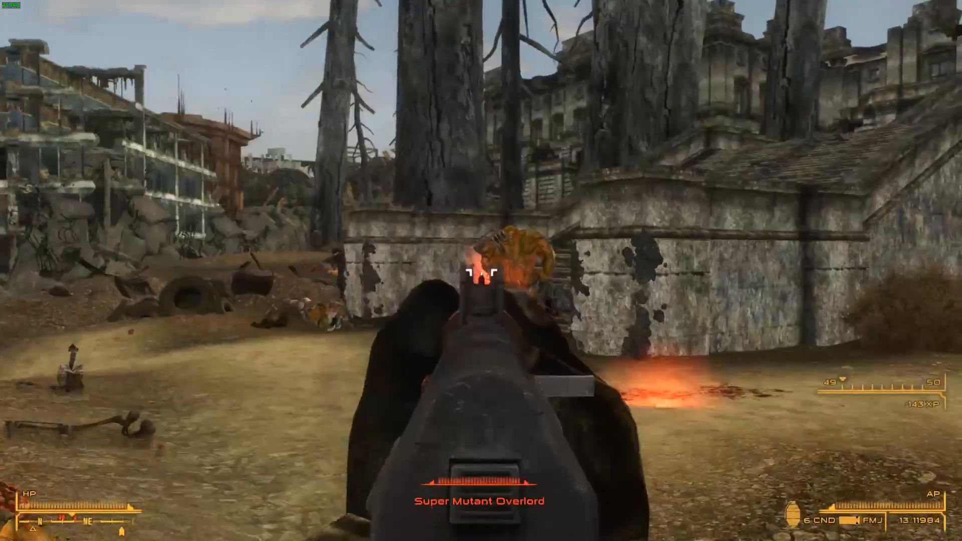
key(w)
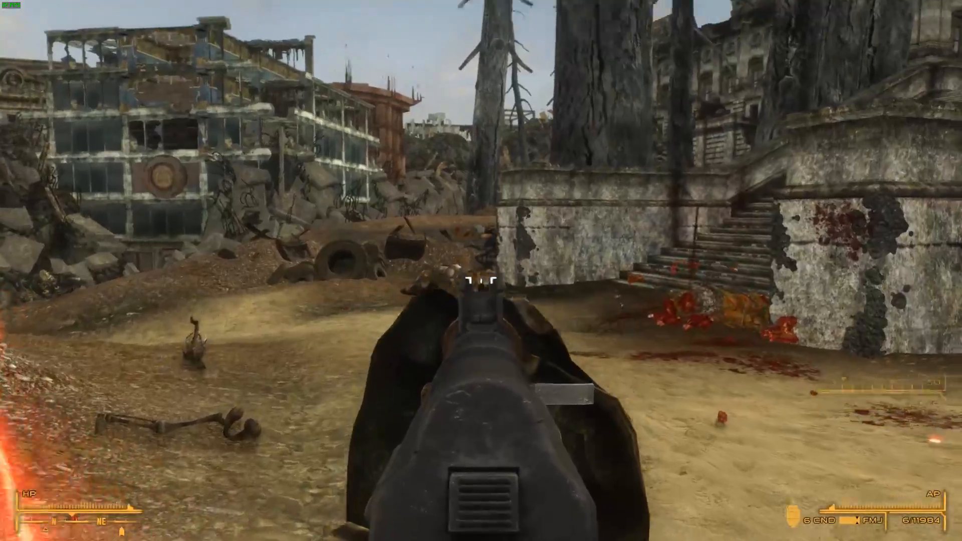
key(r)
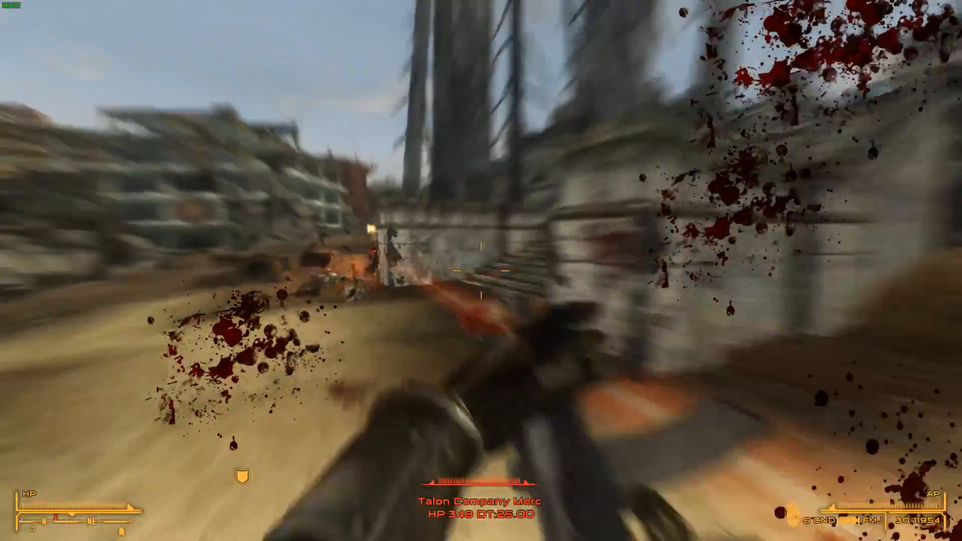
- Move around the stone wall beside the Capitol steps, shoot the Talon Company Mercs at close range and reload
key(w)
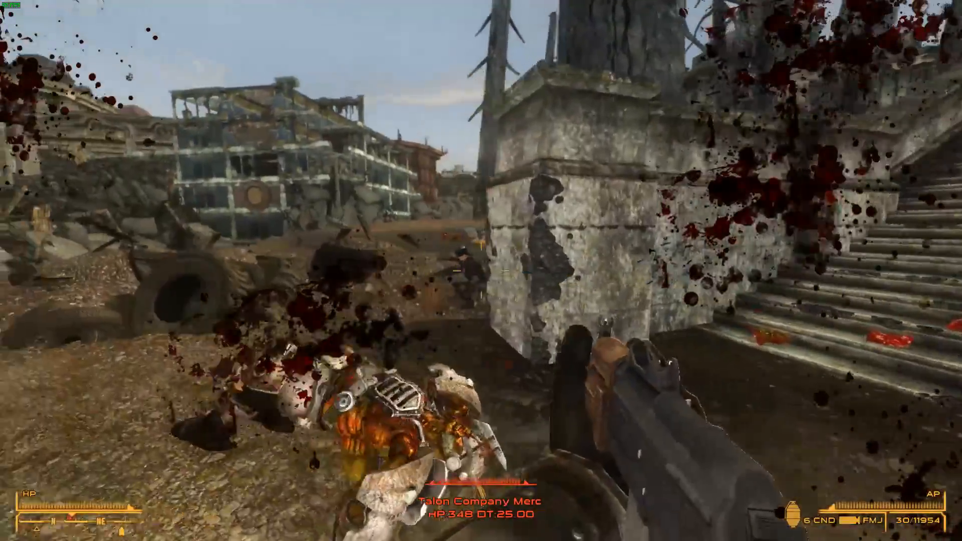
click(481, 270)
key(w)
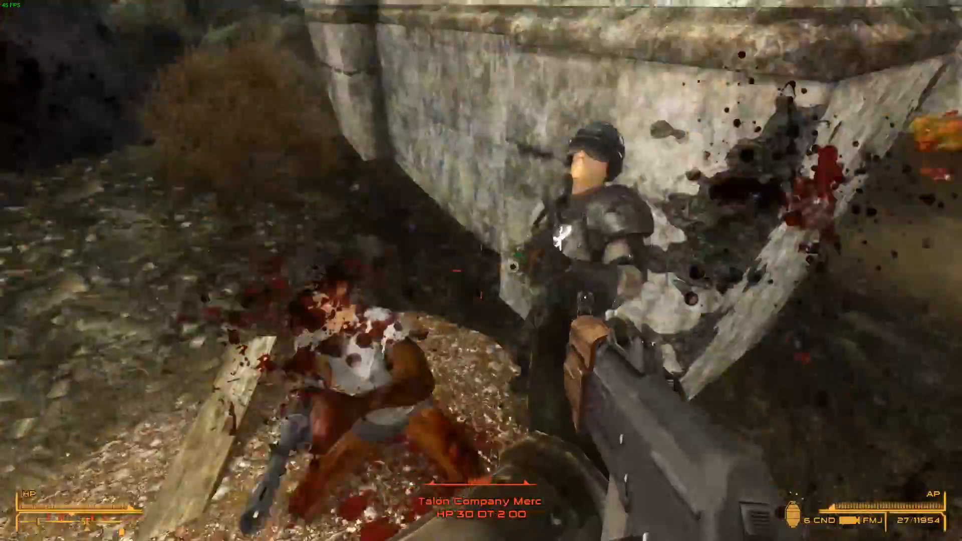
click(481, 270)
click(481, 270)
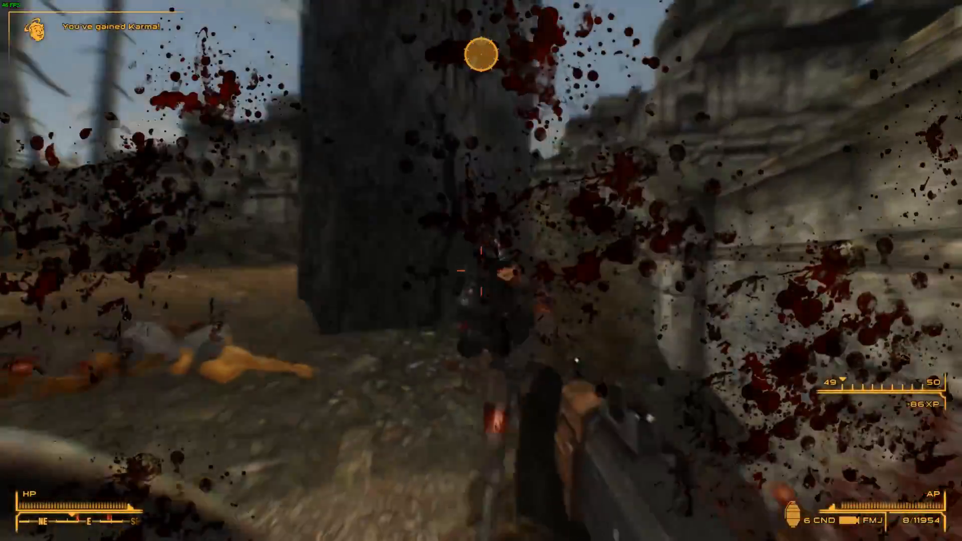
click(481, 271)
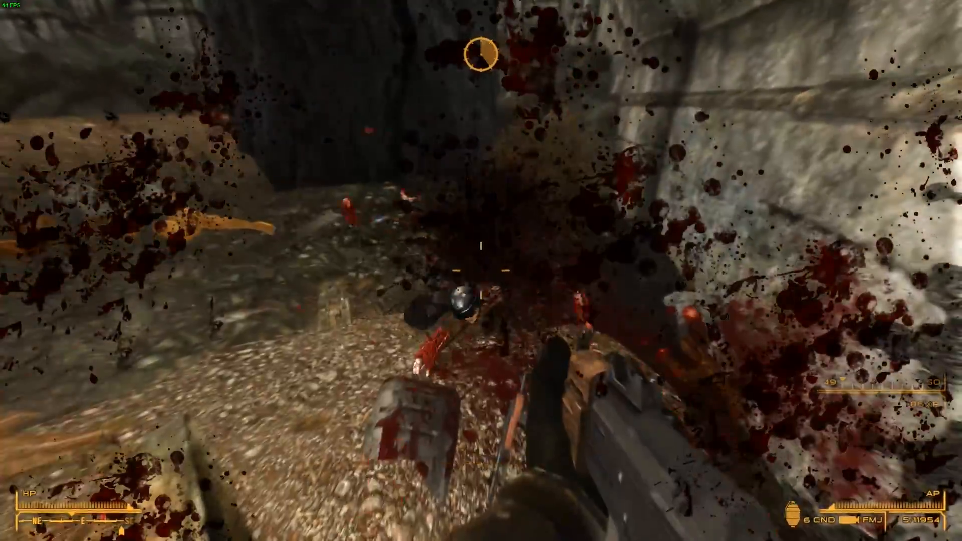
key(r)
key(a)
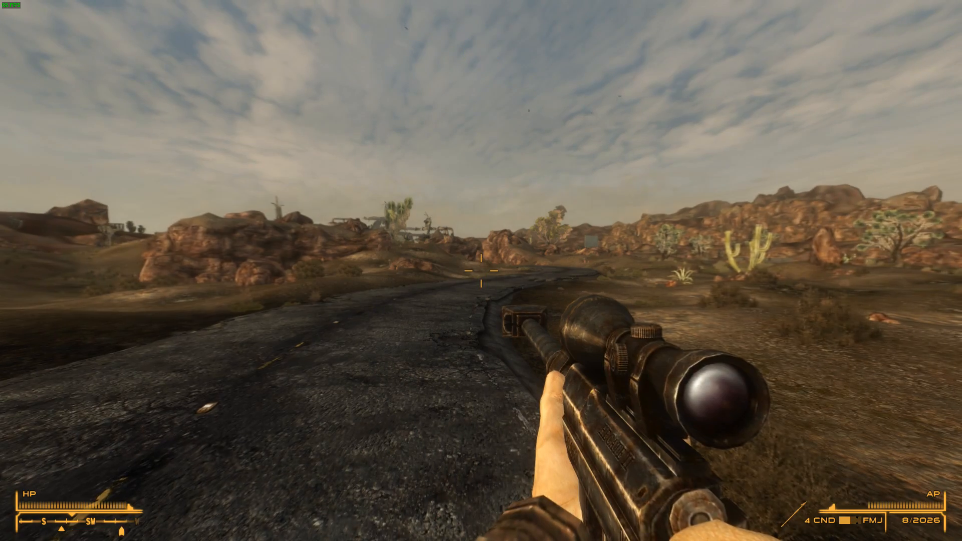
- Walk along the cracked desert road toward the red rocks while carrying the scoped rifle
key(w)
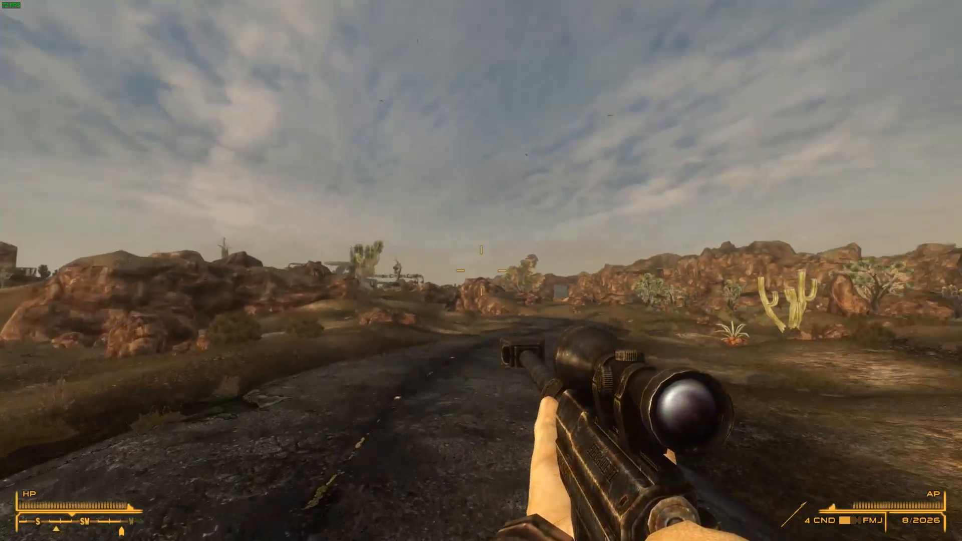
key(w)
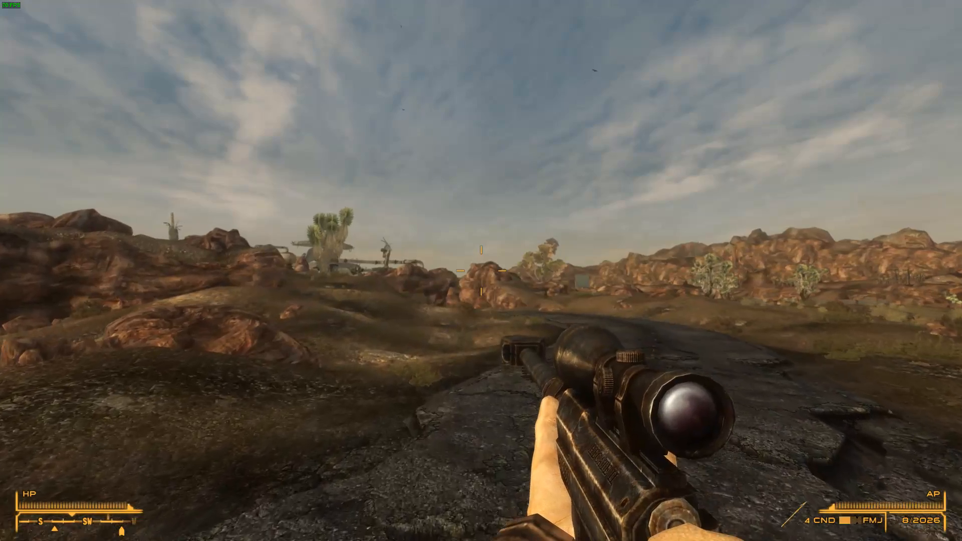
key(w)
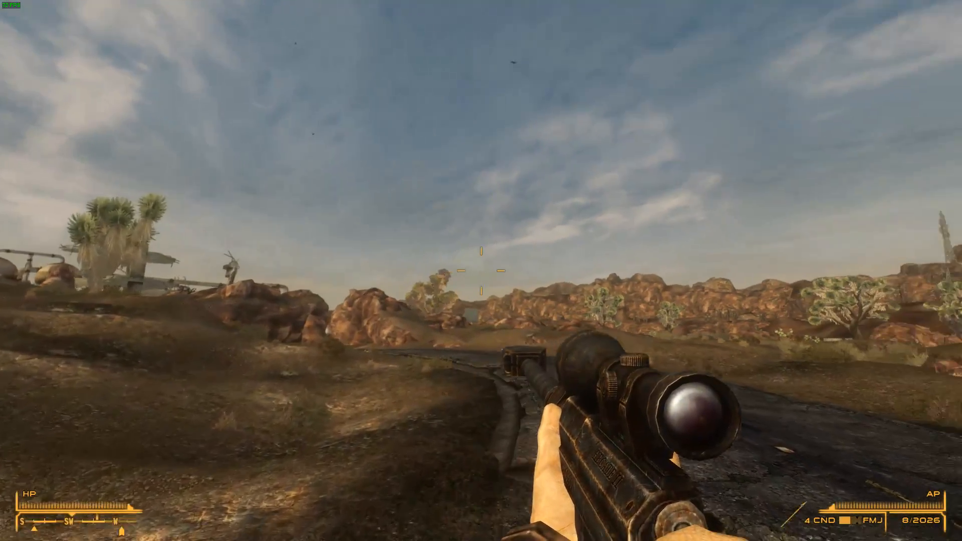
key(w)
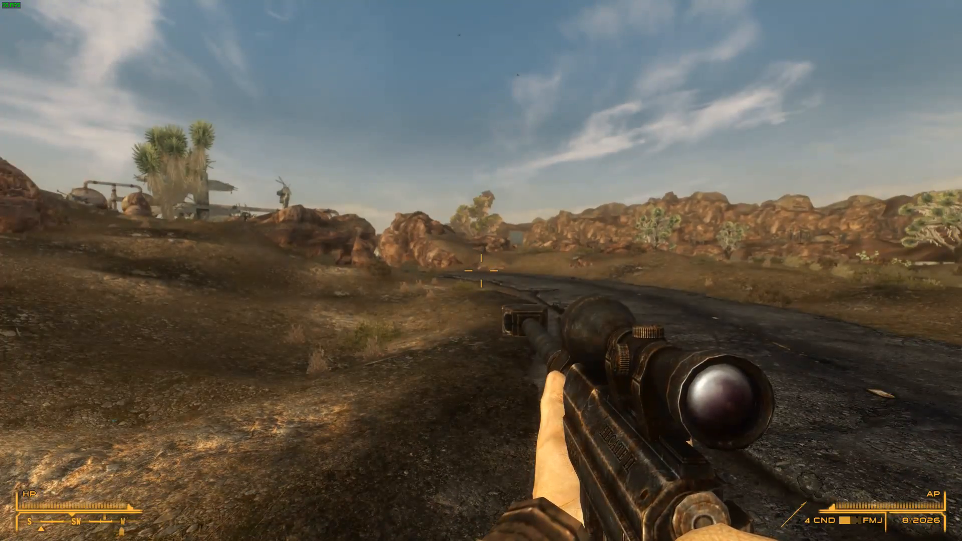
- Turn off the in-game FPS counter in the Steam overlay settings and return to the game
key(shift+Tab)
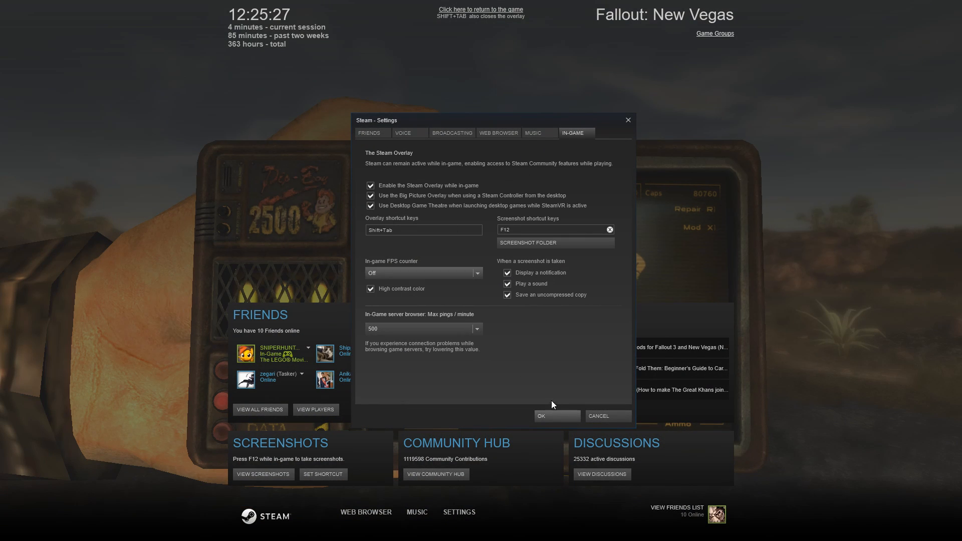
click(554, 415)
key(shift+Tab)
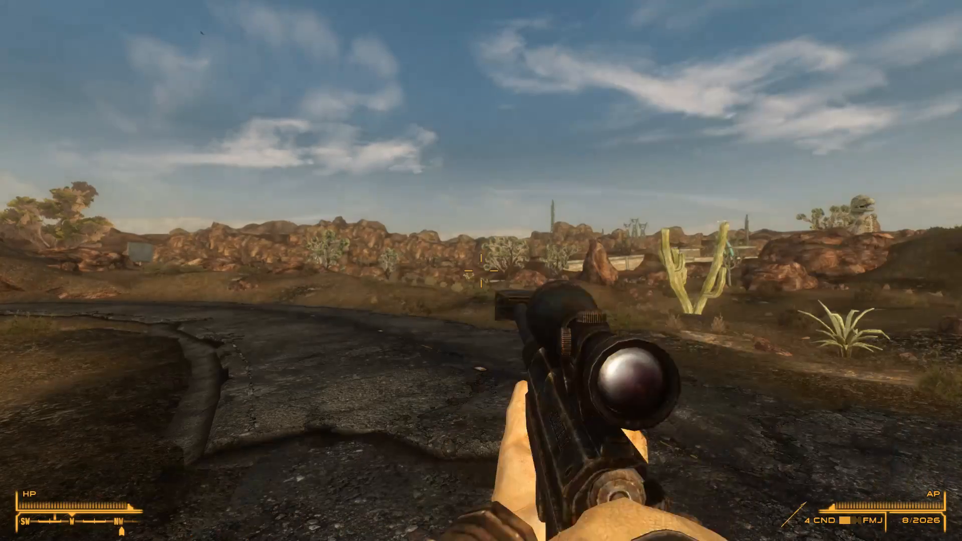
- Follow the desert road, scope the pipes between the rocks, climb the gravel slope and switch to third-person view
key(w)
key(w)
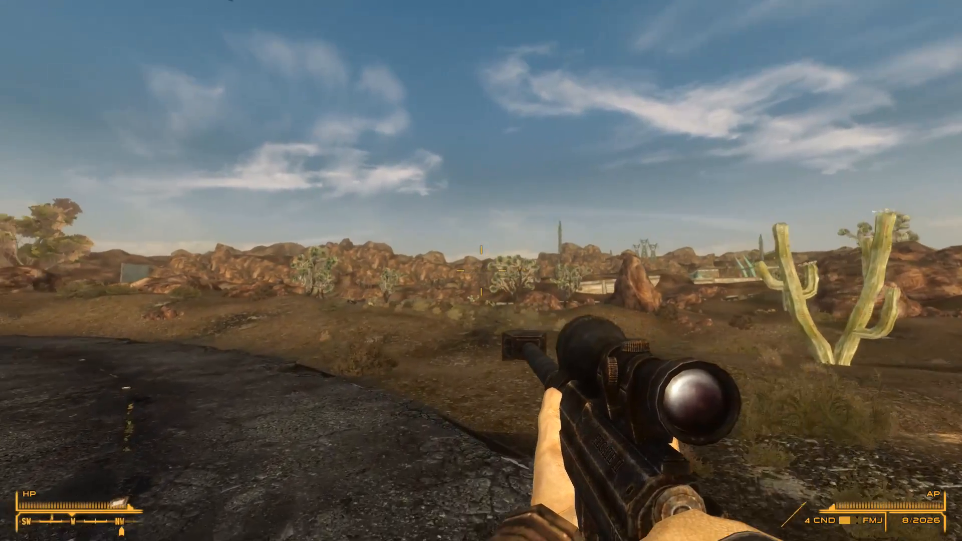
right_click(481, 271)
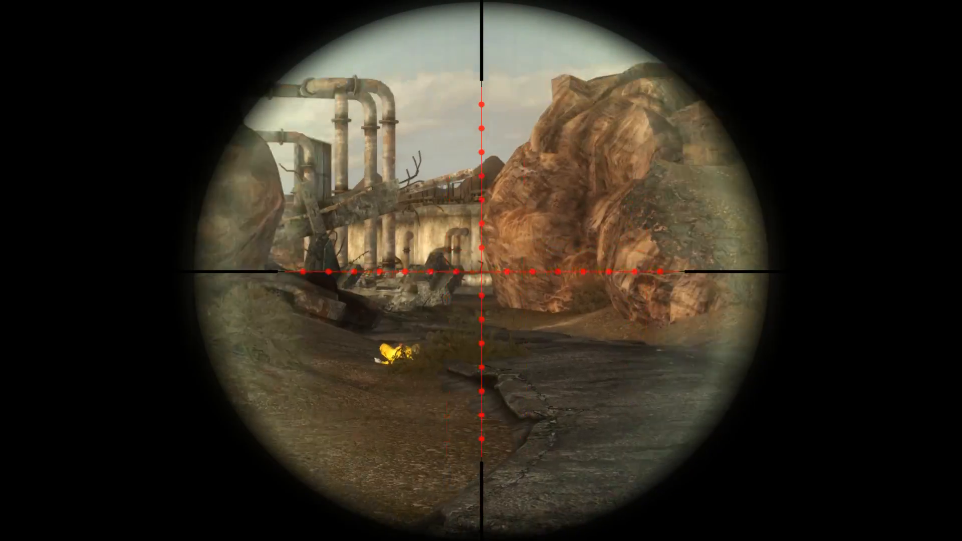
right_click(481, 270)
key(shift+w)
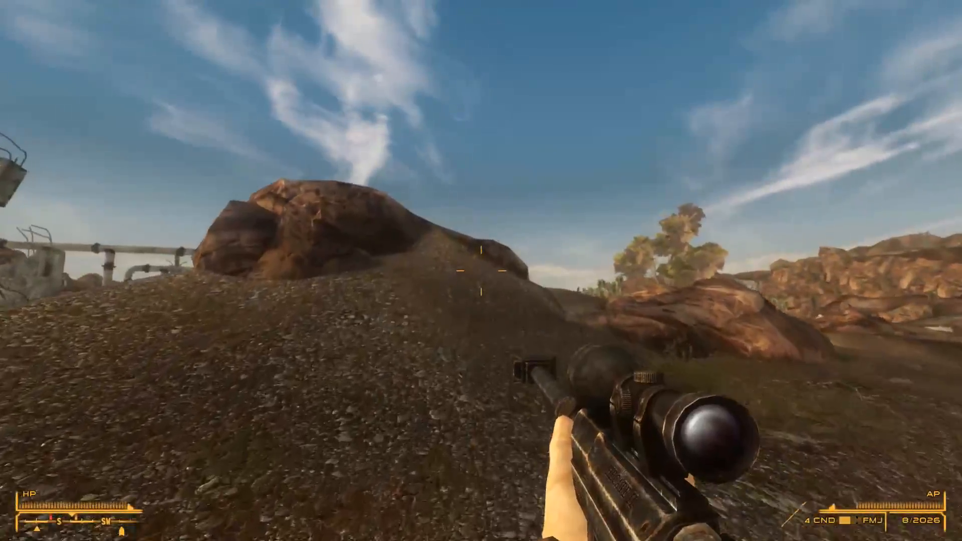
key(f)
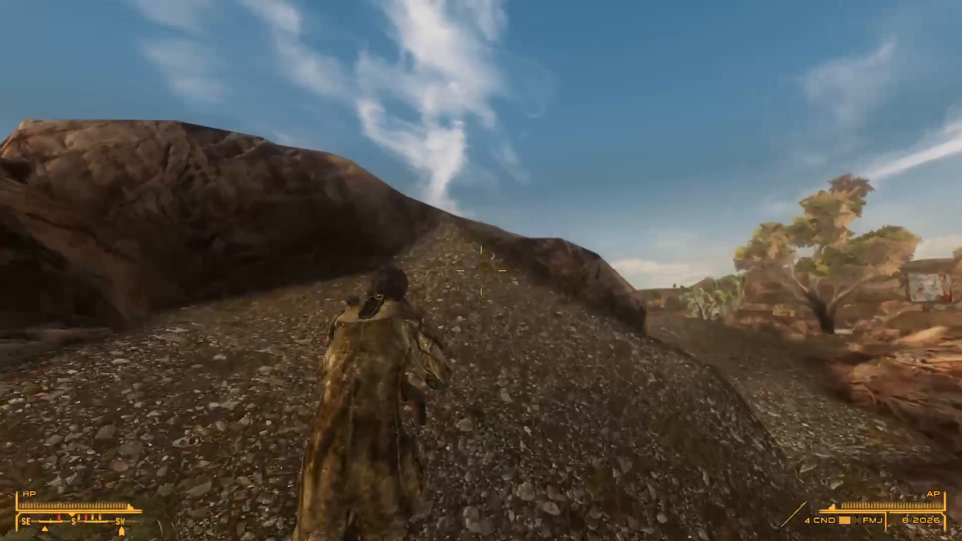
- Scope the water tanks from the rocks and shoot the Golden Gecko in the ruins using V.A.T.S
right_click(481, 271)
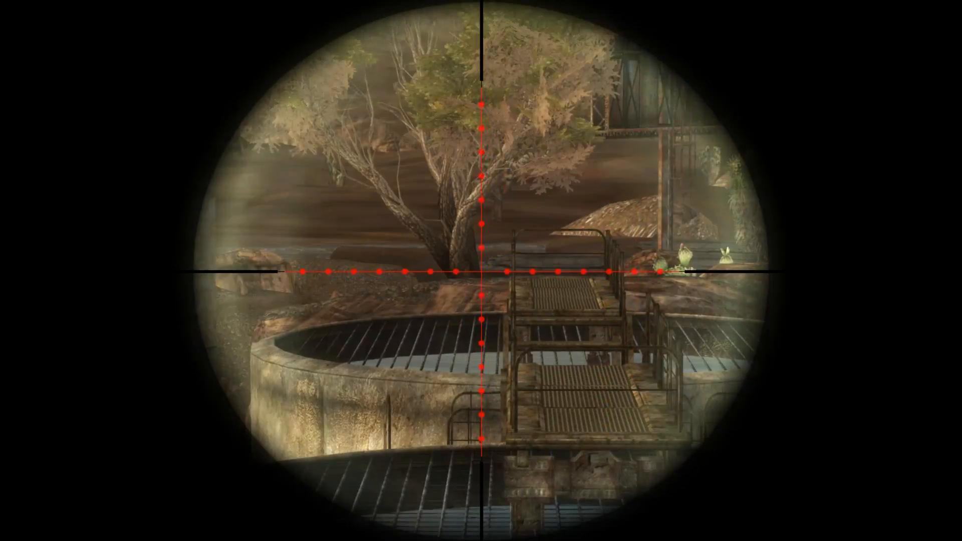
right_click(481, 270)
key(v)
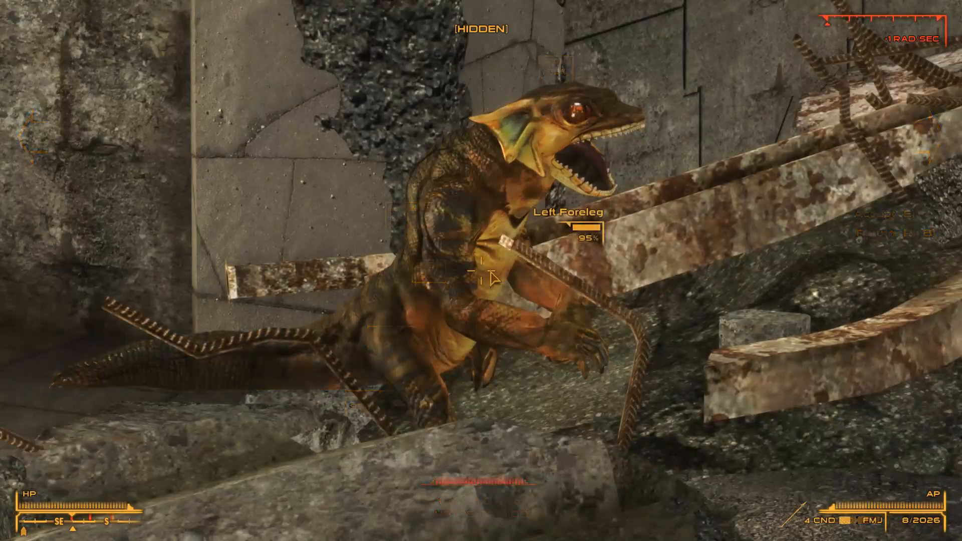
right_click(493, 278)
right_click(481, 270)
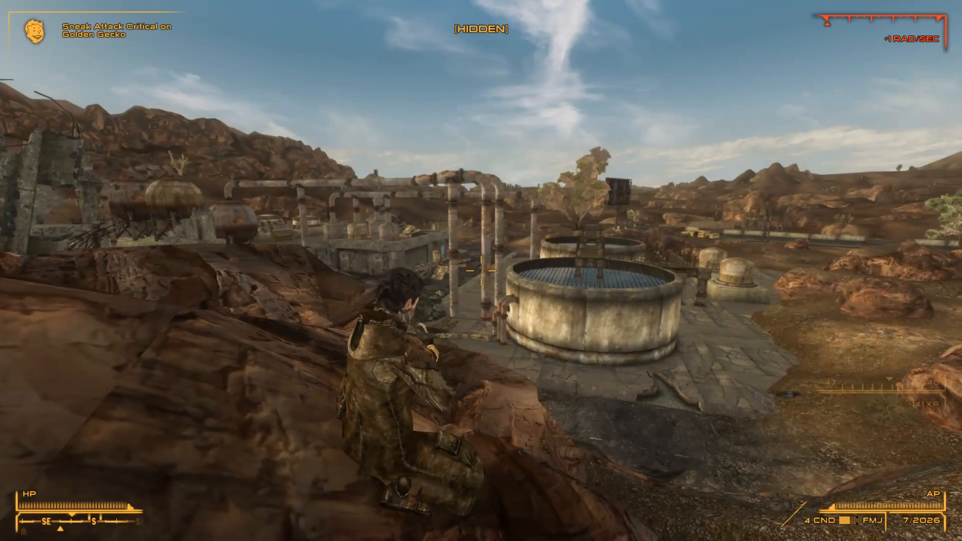
- Descend from the rocks toward the round water tank, surveying the tanks and ground through the scope
key(w)
right_click(481, 270)
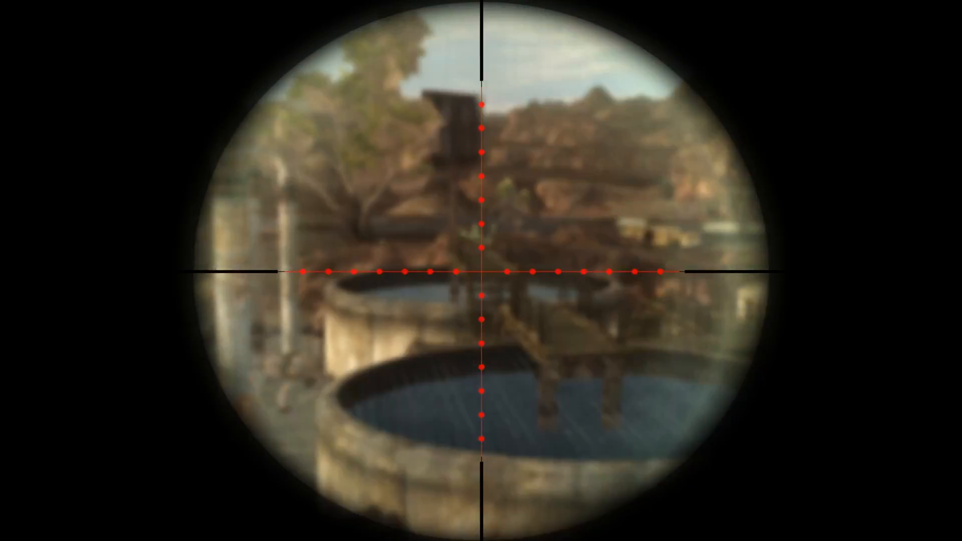
right_click(481, 271)
right_click(481, 271)
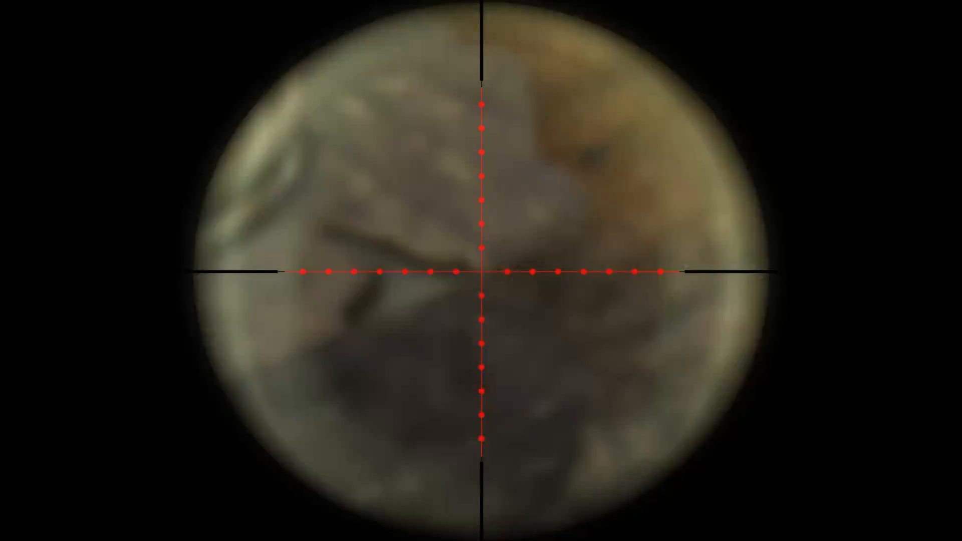
right_click(481, 270)
key(w)
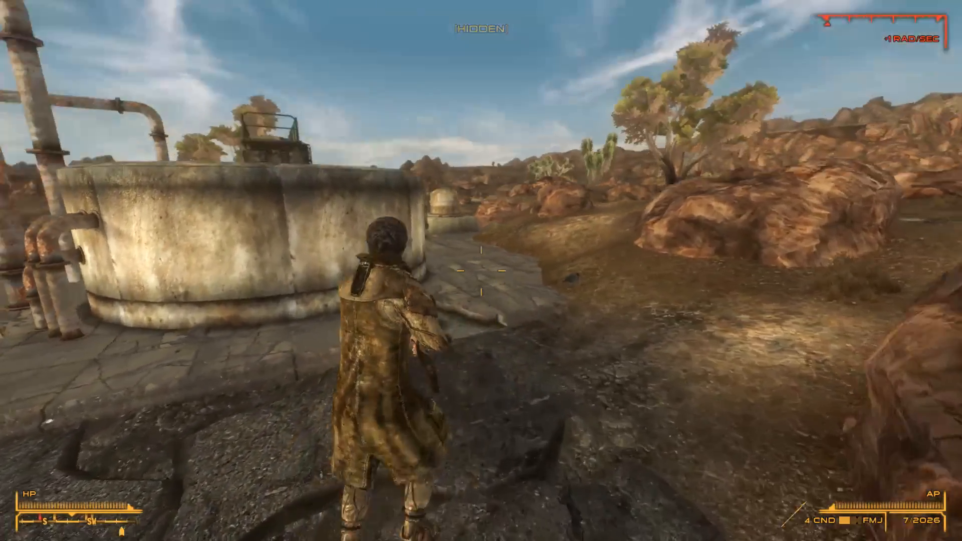
- Stop sneaking, run past the water tank and rocks to the Joshua tree and switch the camera view
key(ctrl)
key(w)
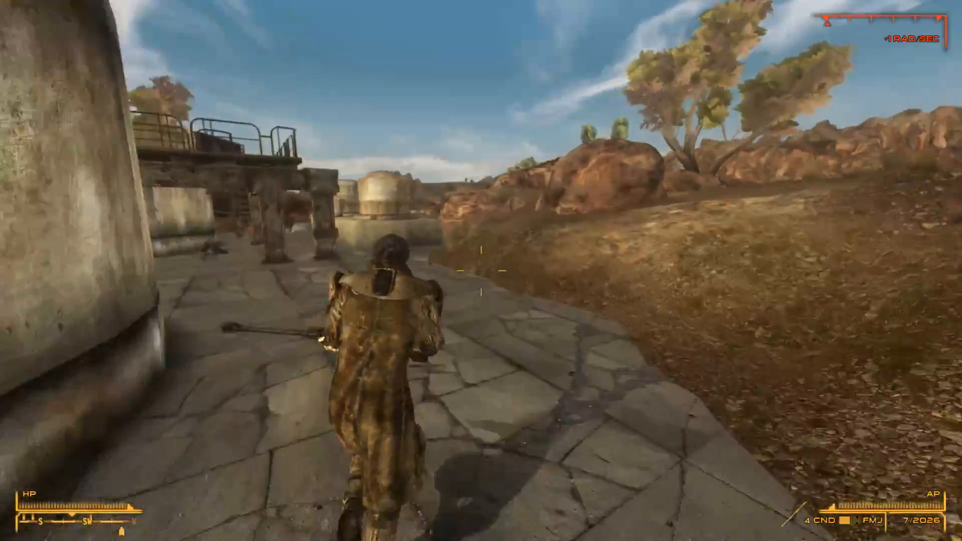
key(w)
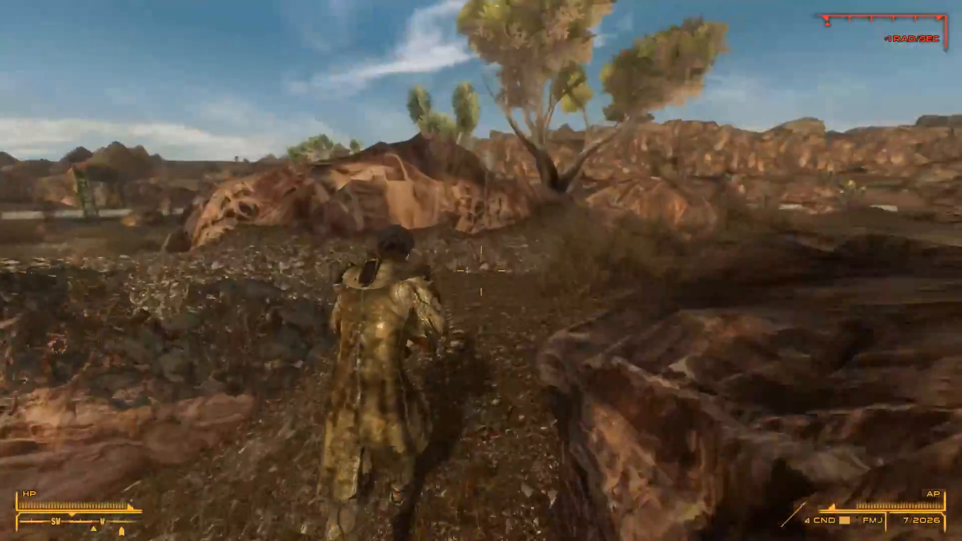
key(w)
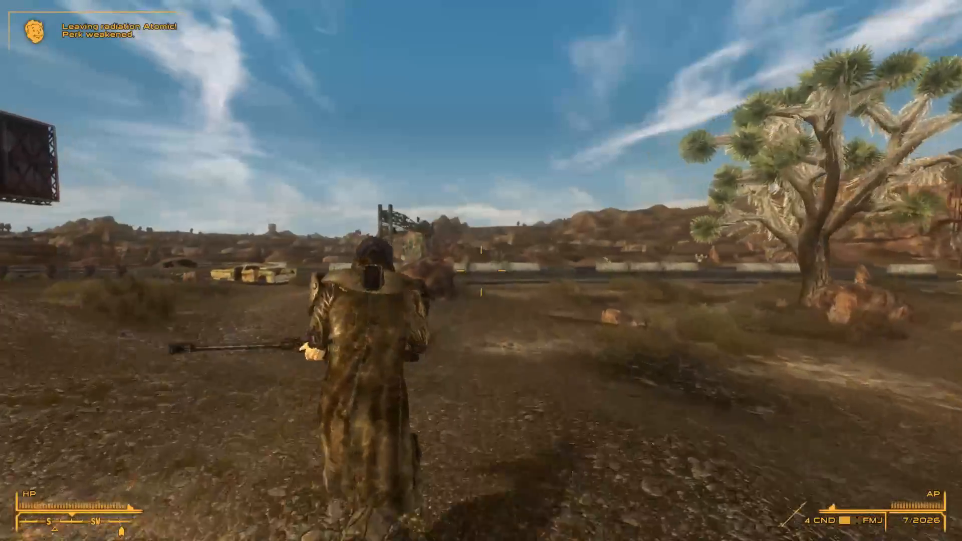
key(w)
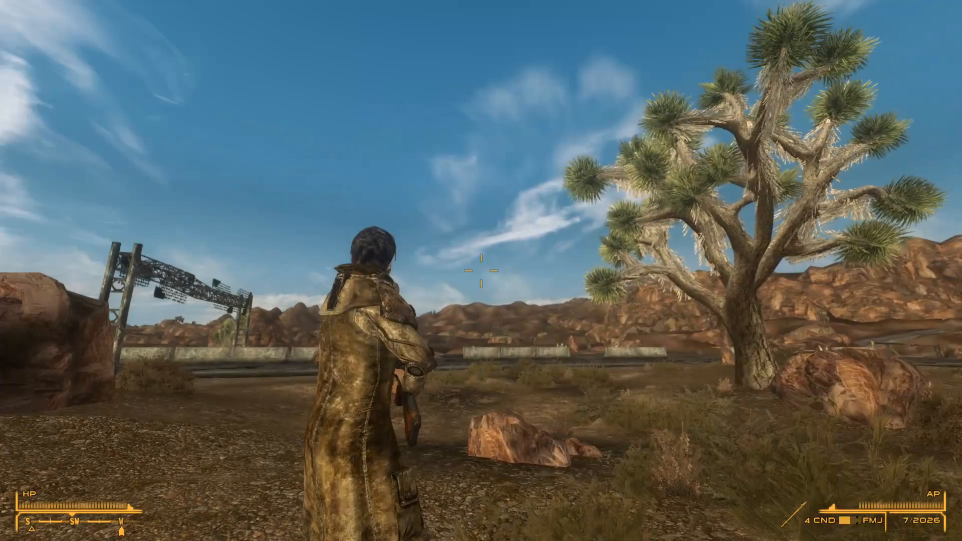
key(f)
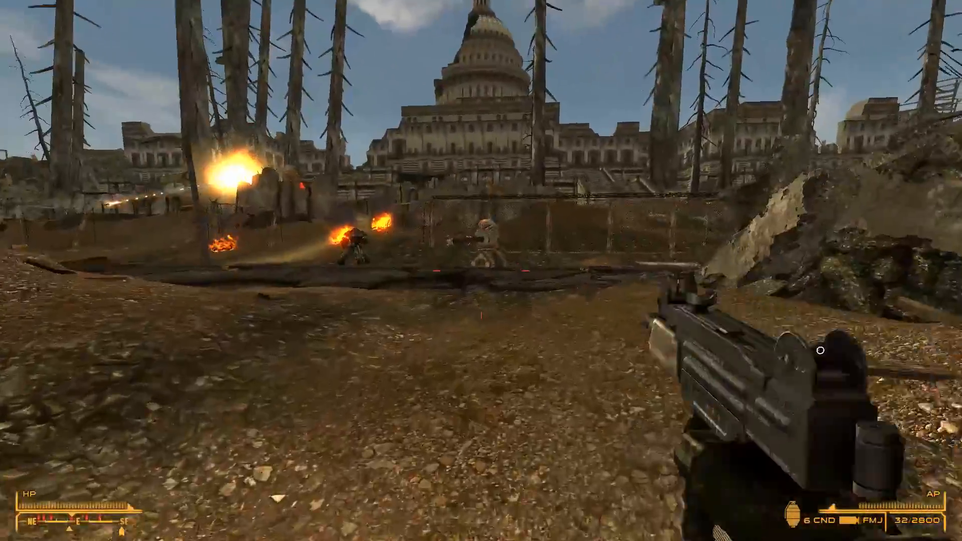
- Aim down the submachine gun's sights and shoot the robots near the chain-link fence facing the Capitol
right_click(481, 270)
click(480, 270)
click(481, 270)
click(481, 271)
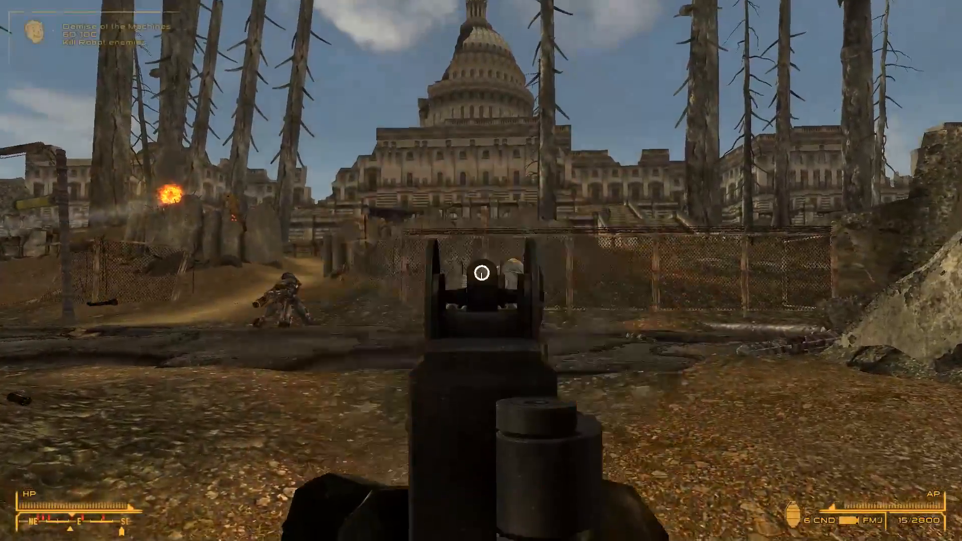
click(481, 271)
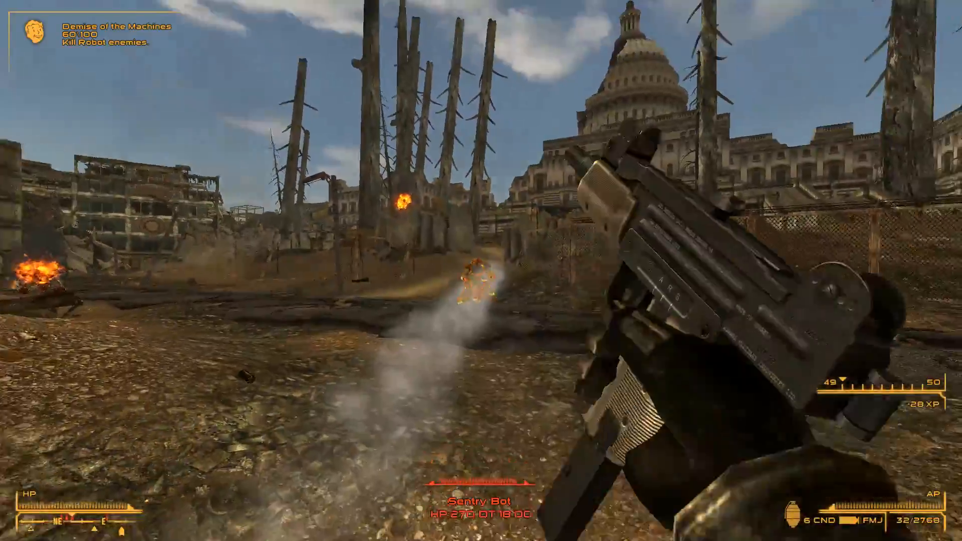
- Switch between camera views on the cracked road and fire the submachine gun at the enemies near the fence
key(f)
key(f)
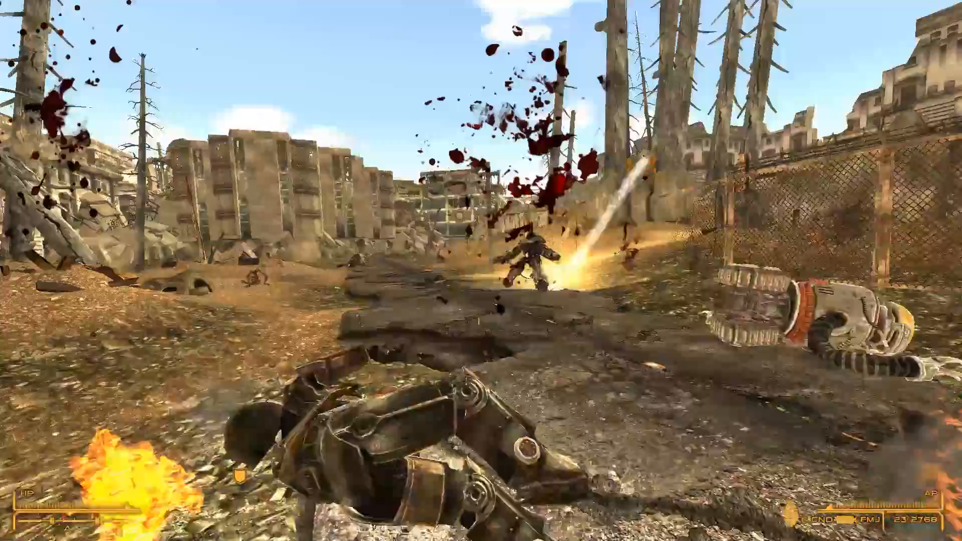
key(f)
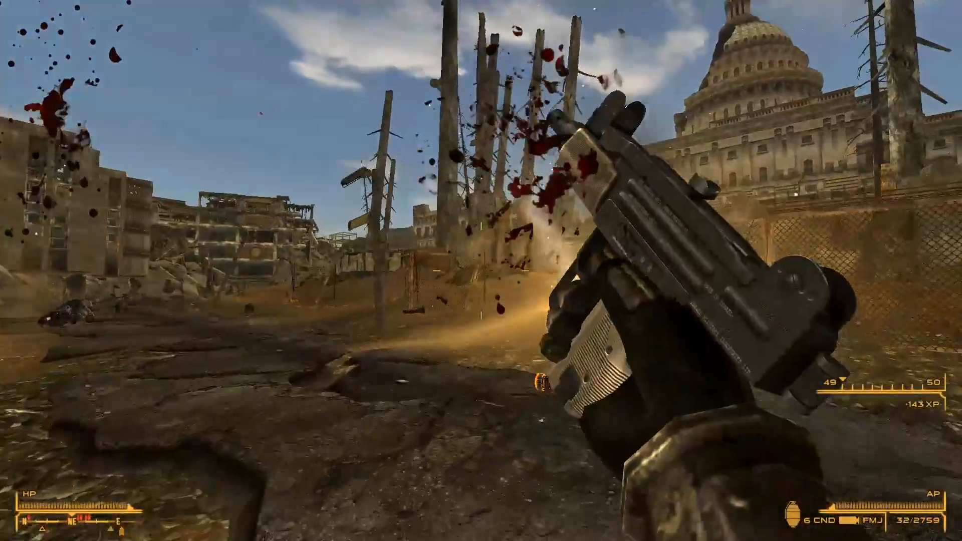
right_click(480, 271)
click(481, 270)
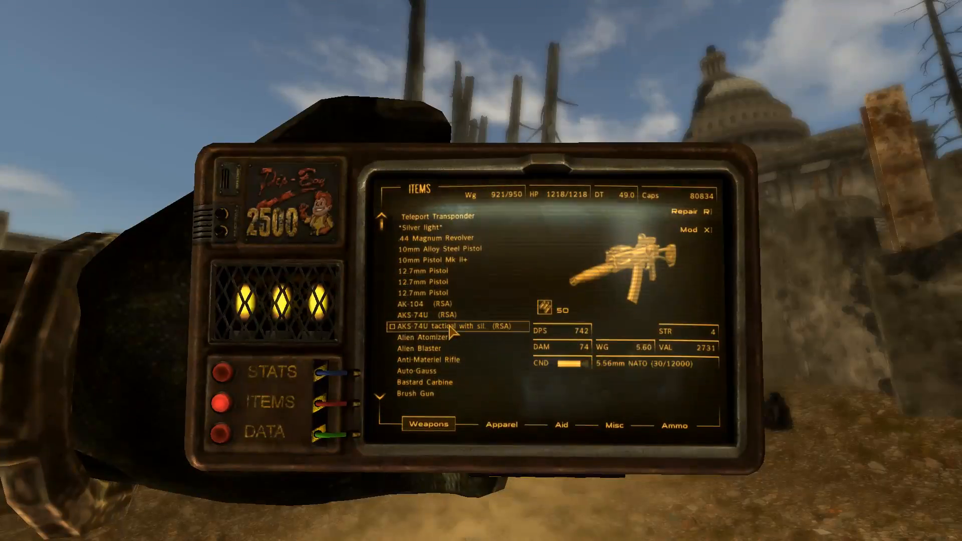
- Equip the AKS-74U from the Pip-Boy weapons and advance toward the Super Mutant Overlords by the stone walls
click(439, 320)
key(Tab)
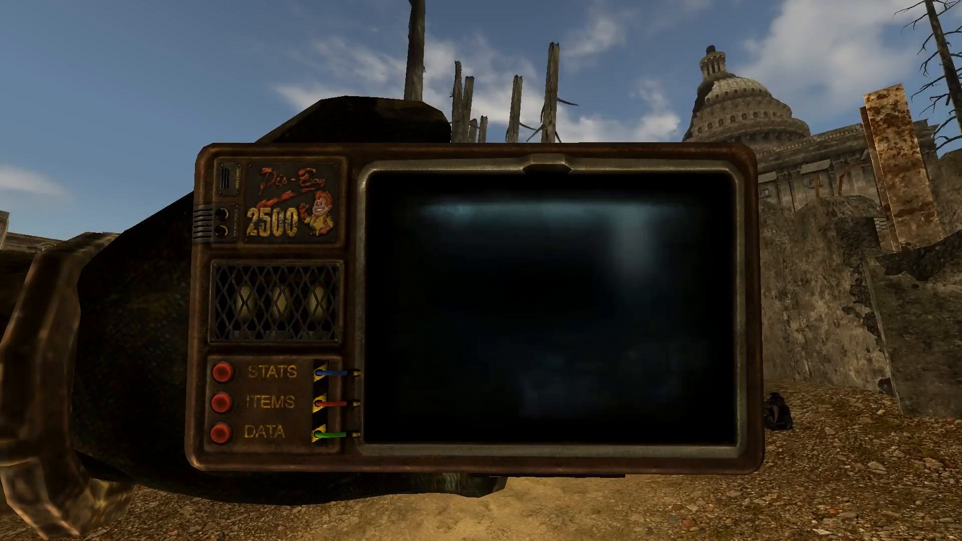
key(w)
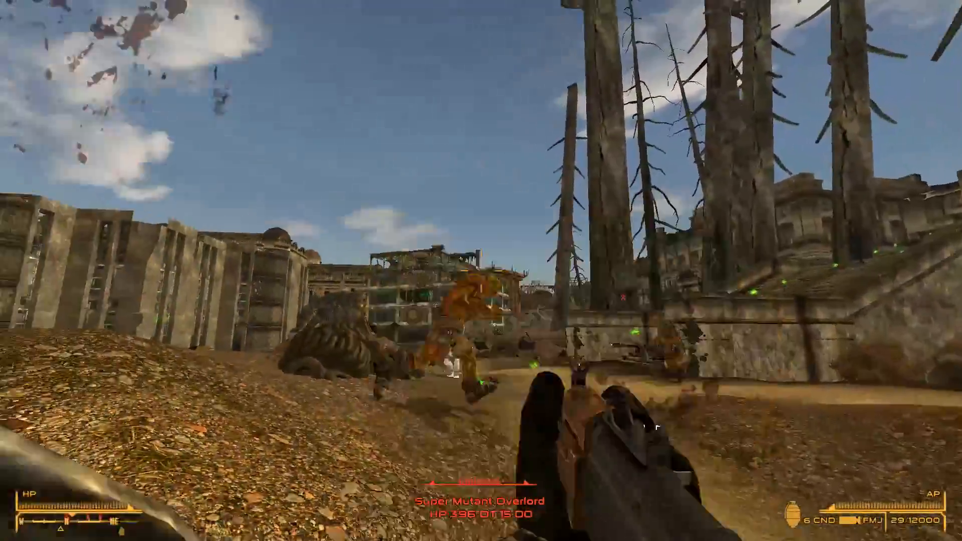
- Shoot the Super Mutant Overlords and Enclave Soldier beside the Capitol's stone walls using aimed sights
click(480, 271)
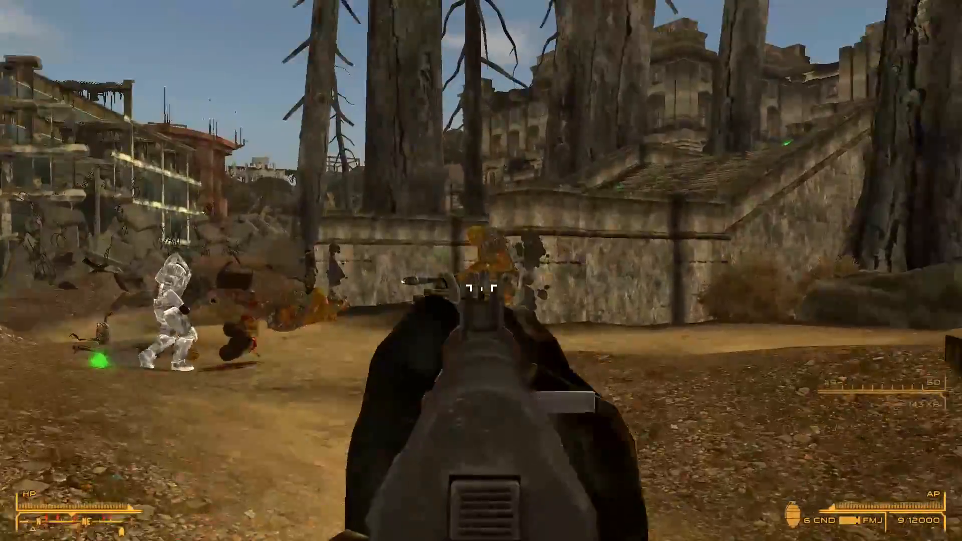
click(481, 271)
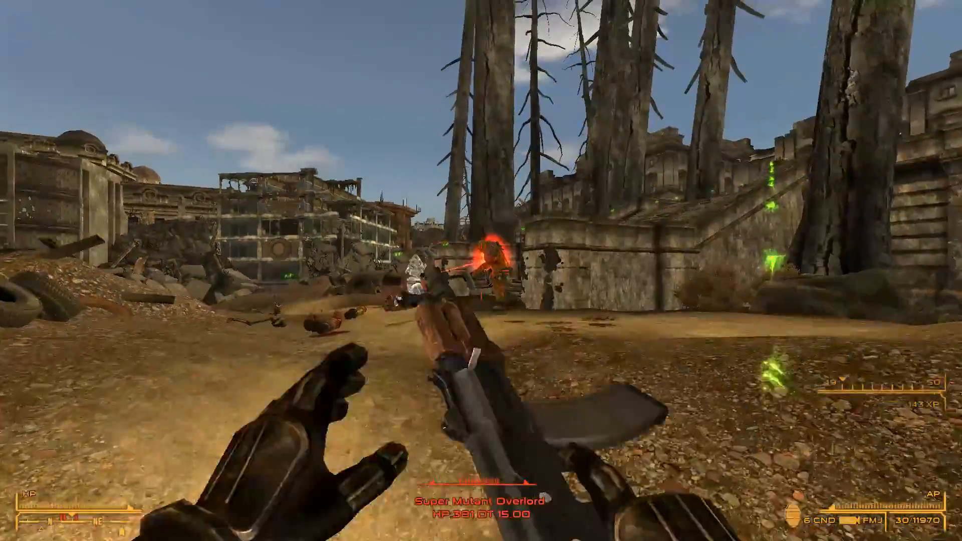
right_click(481, 270)
click(481, 270)
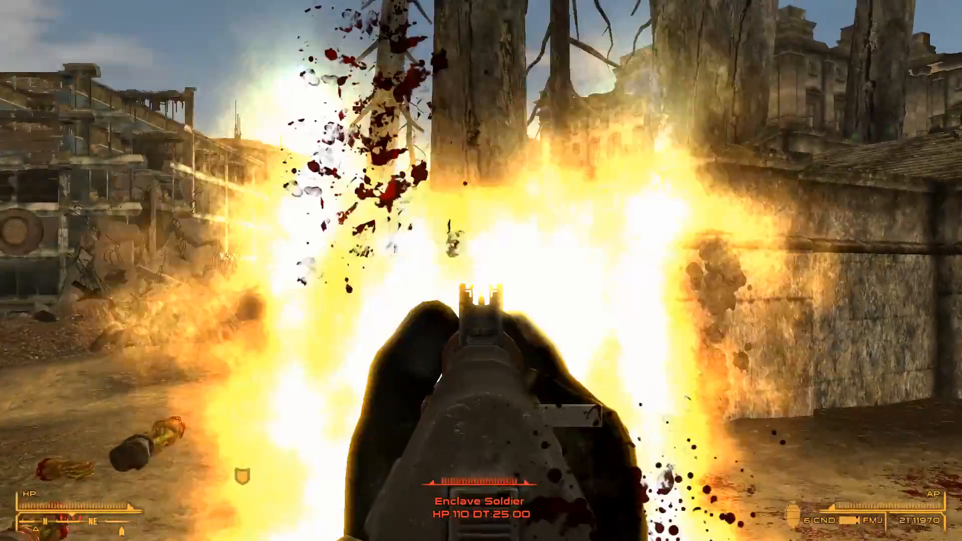
click(481, 270)
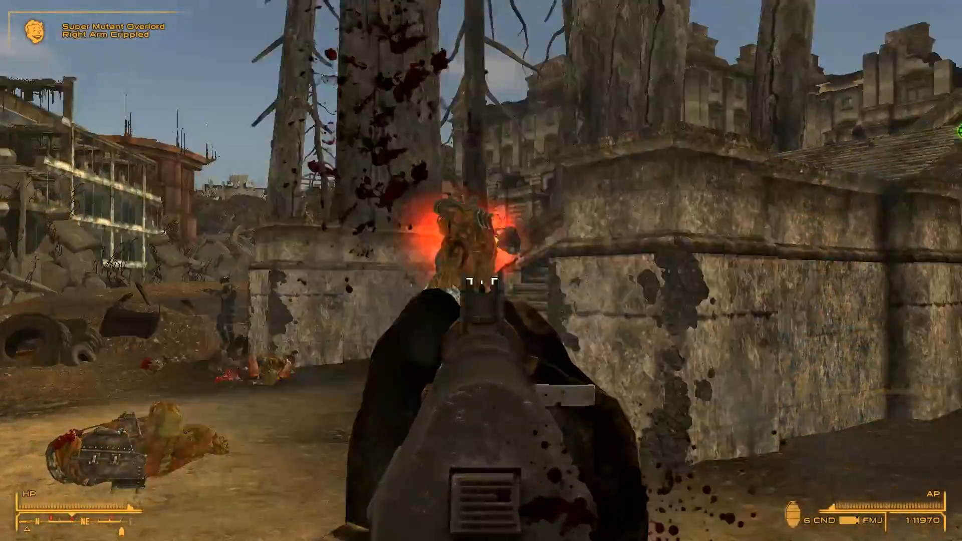
click(480, 271)
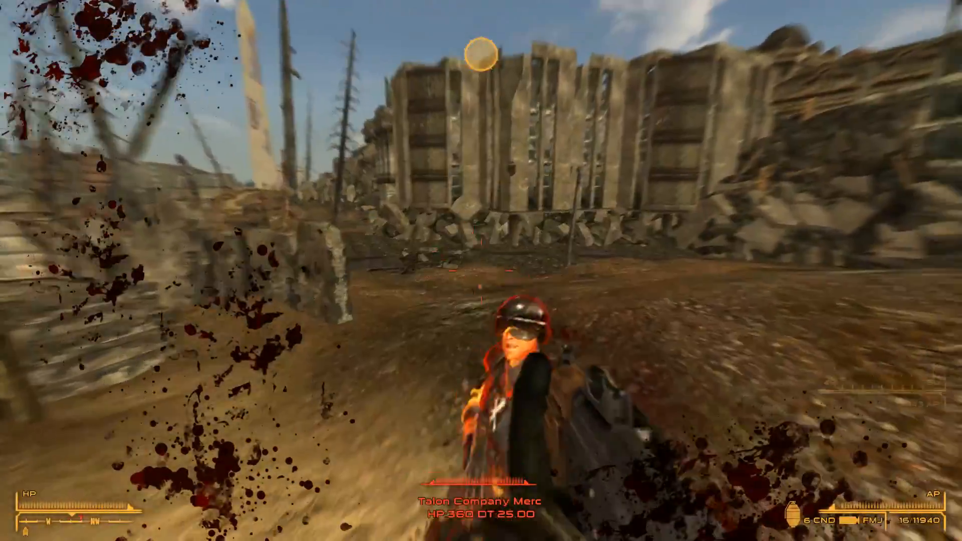
- Shoot the Talon Company Merc at close range on the dirt slope and reload the rifle
click(481, 271)
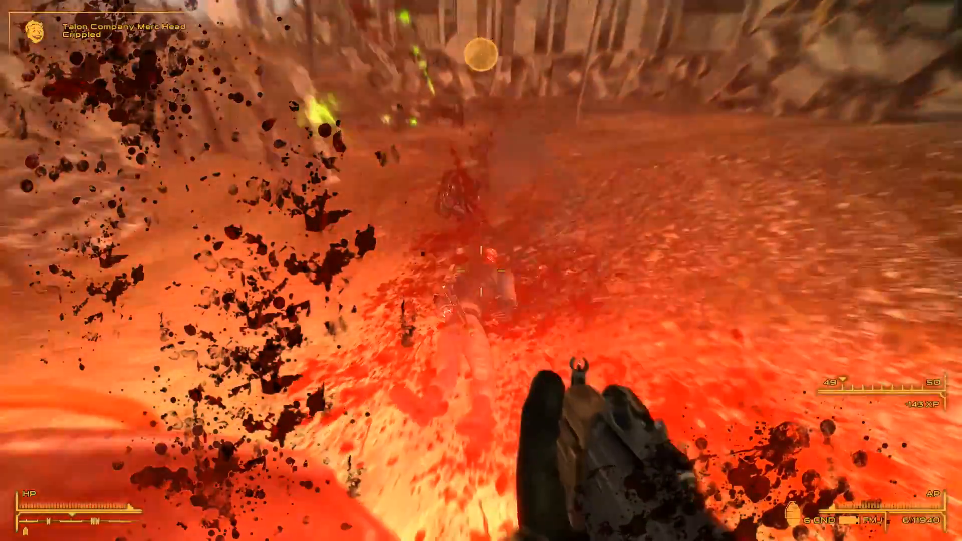
click(481, 270)
key(r)
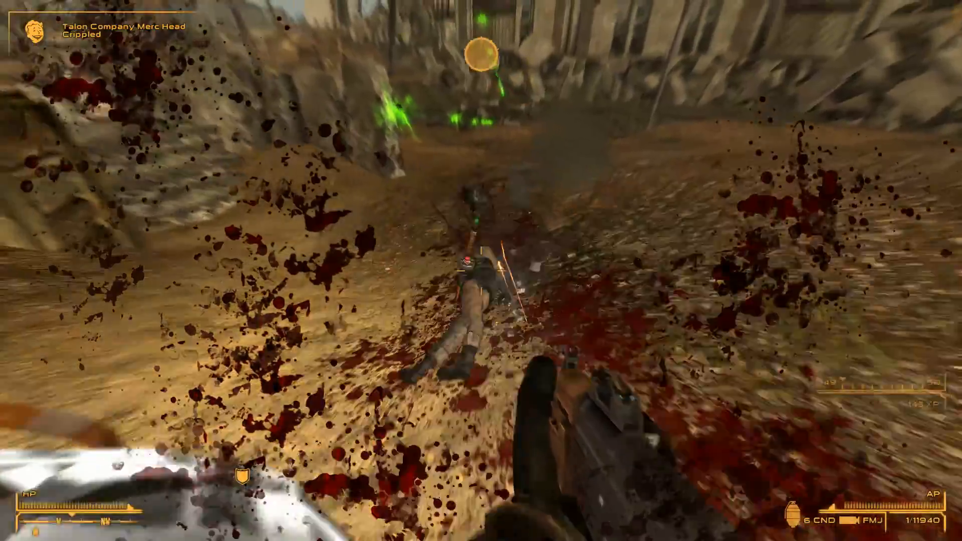
- Advance to the foot of the Capitol's stone stairs and shoot the Enclave Soldier using aimed sights
key(w)
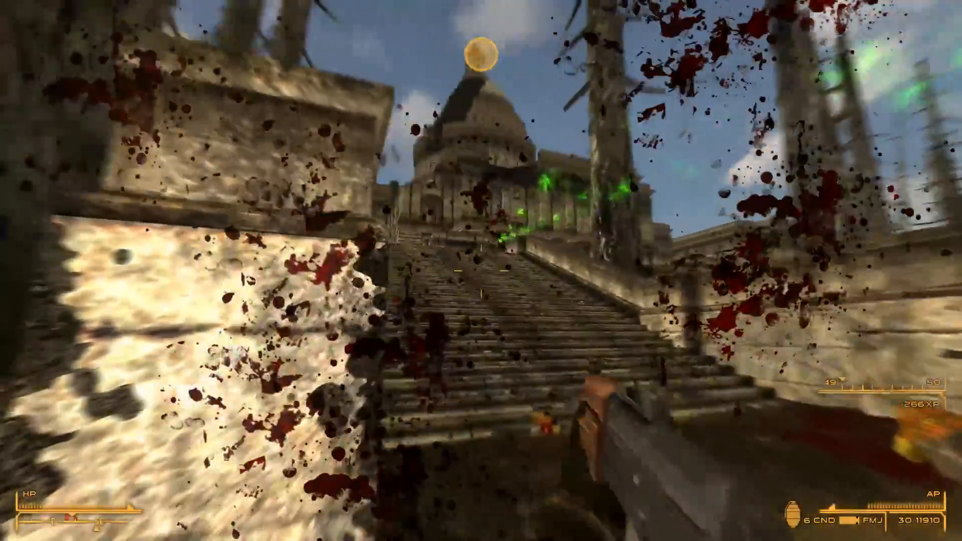
right_click(480, 271)
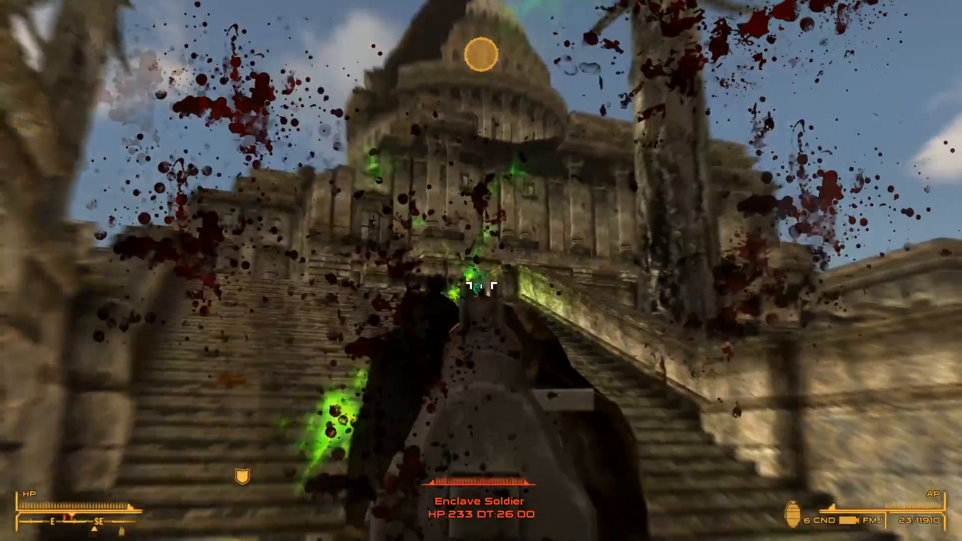
click(481, 270)
click(481, 270)
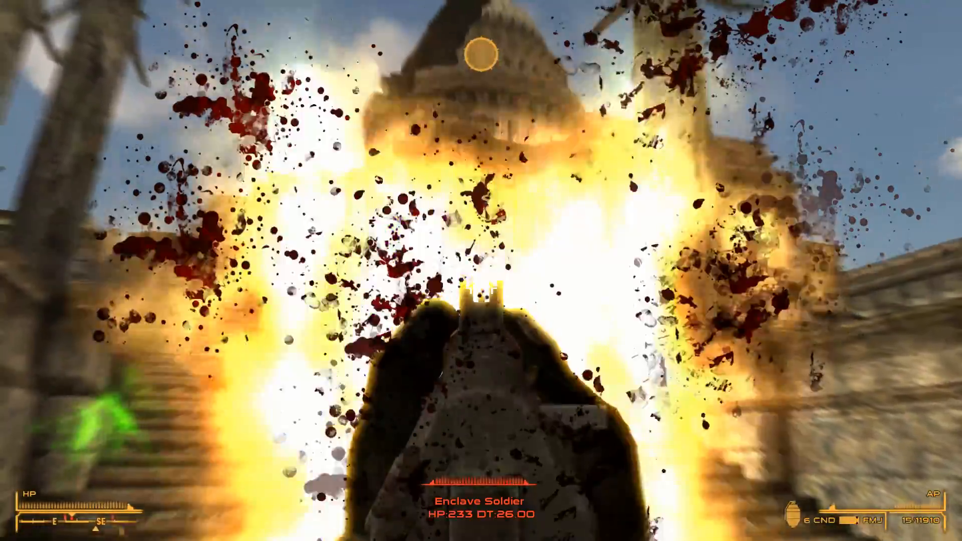
click(481, 270)
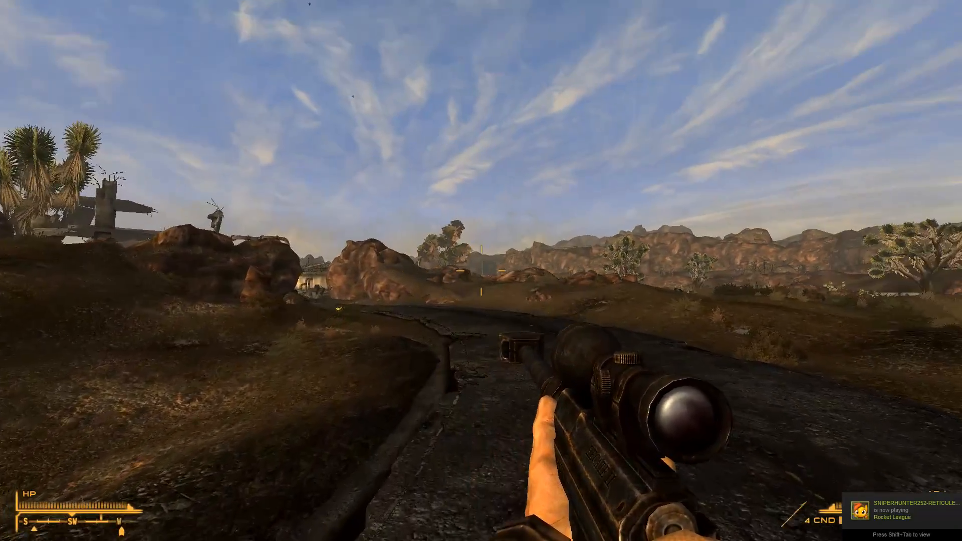
- Reload the scoped rifle, climb the rocky mound and shoot the creature in the concrete ruins through the scope
key(r)
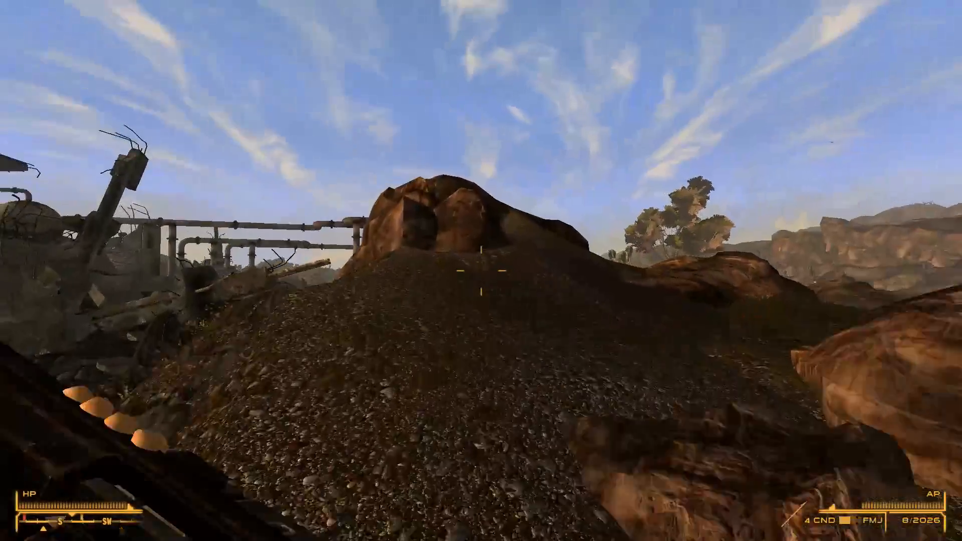
key(w)
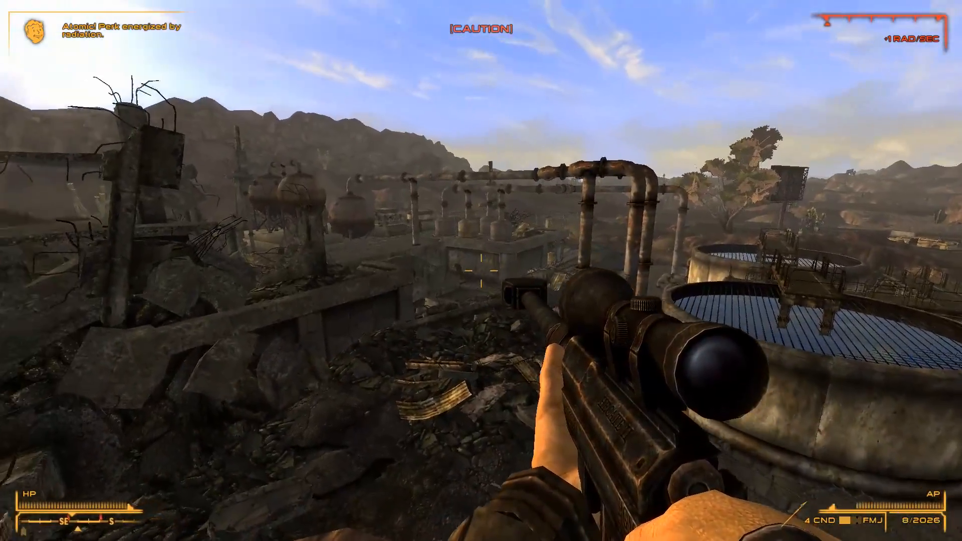
right_click(480, 271)
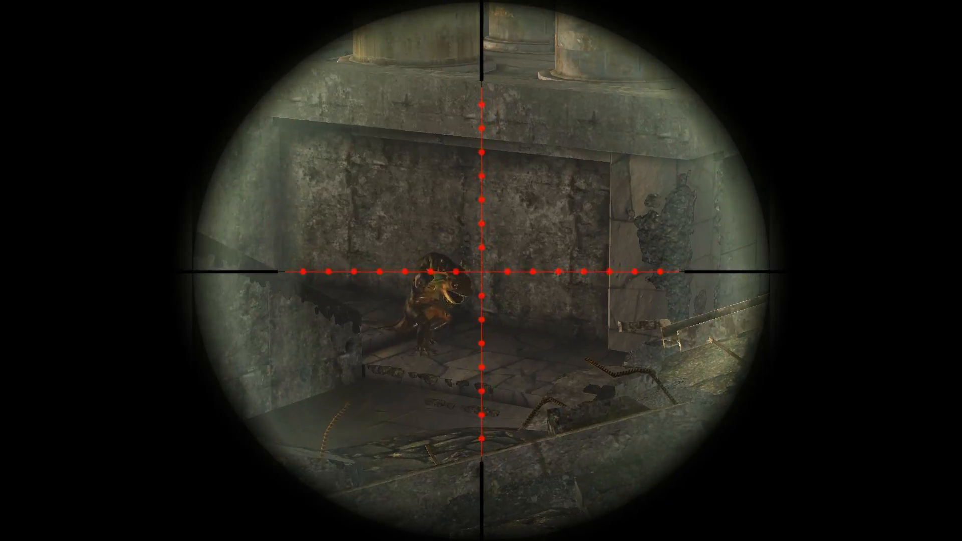
right_click(481, 270)
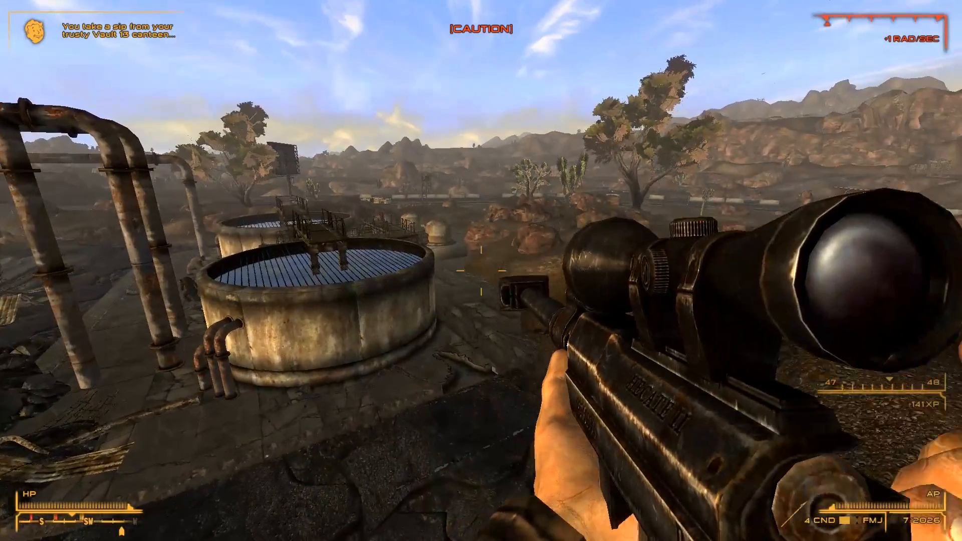
- Switch to third-person view and run past the round water tanks along the broken pavement
key(w)
key(f)
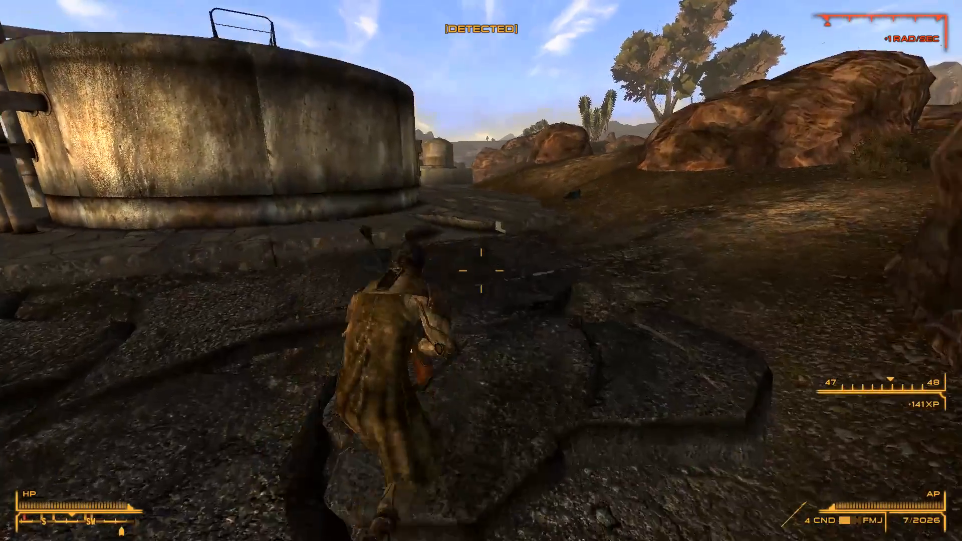
key(ctrl)
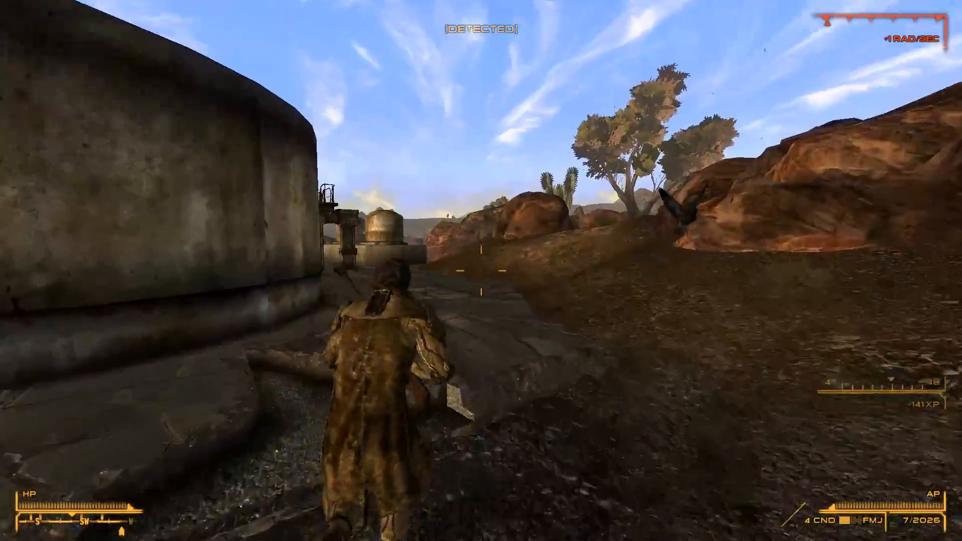
key(w)
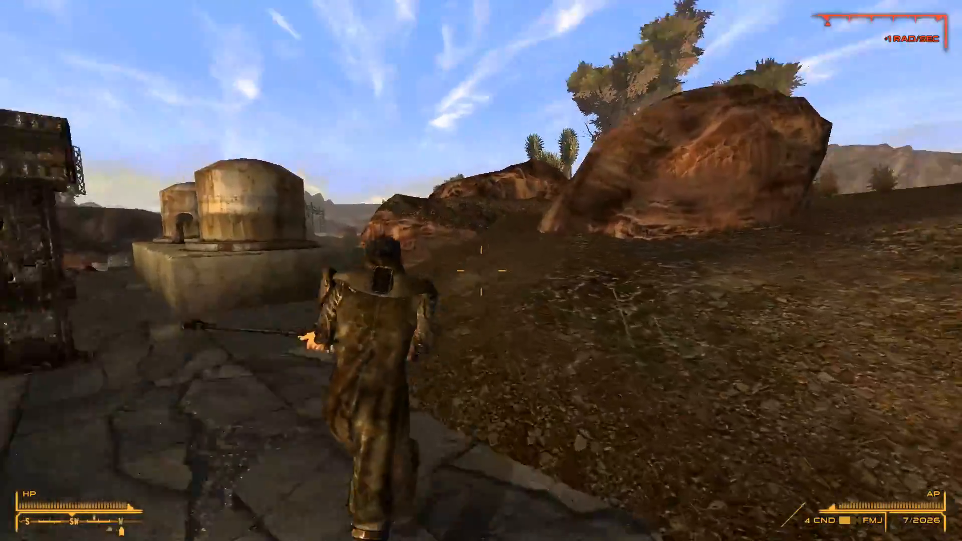
key(w)
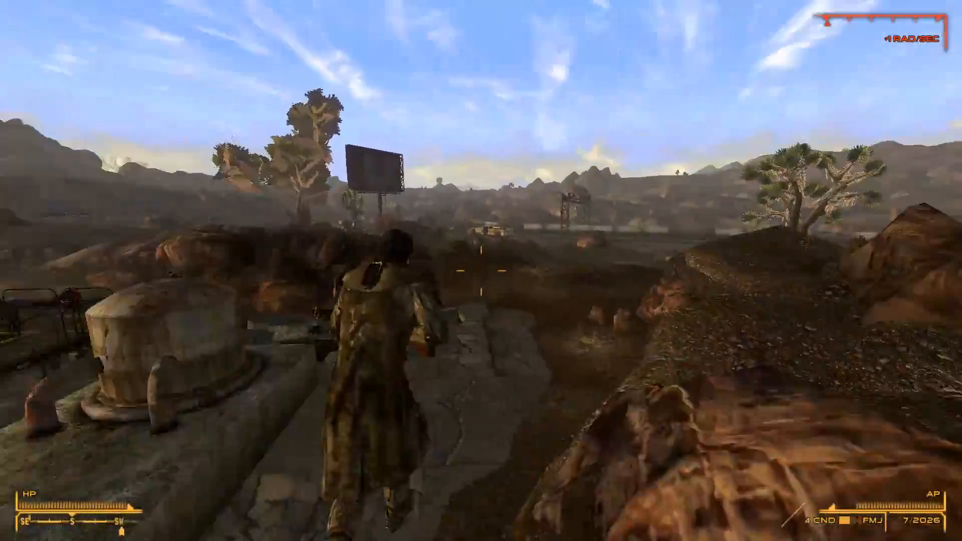
- Cross the open desert toward the metal tower near the billboard, holster the rifle and return to first-person view
key(w)
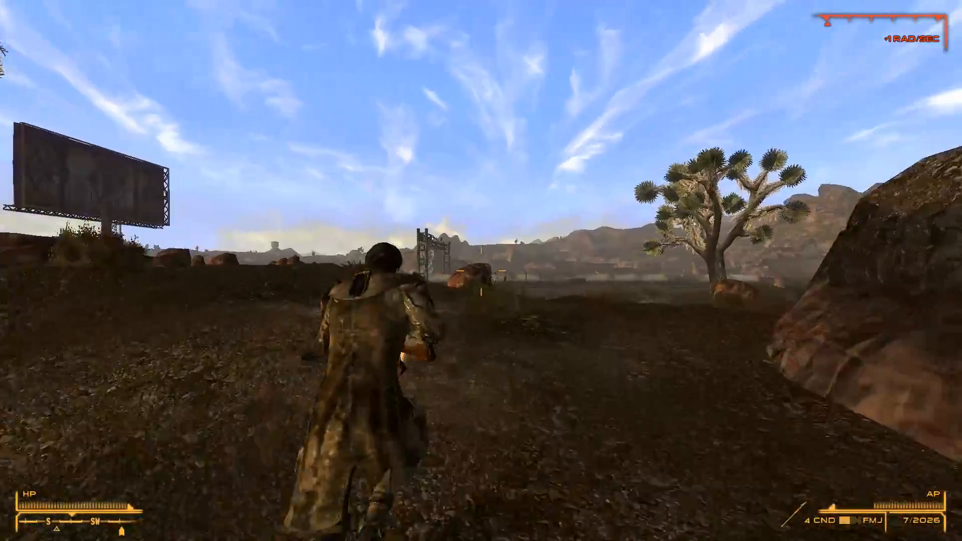
key(w)
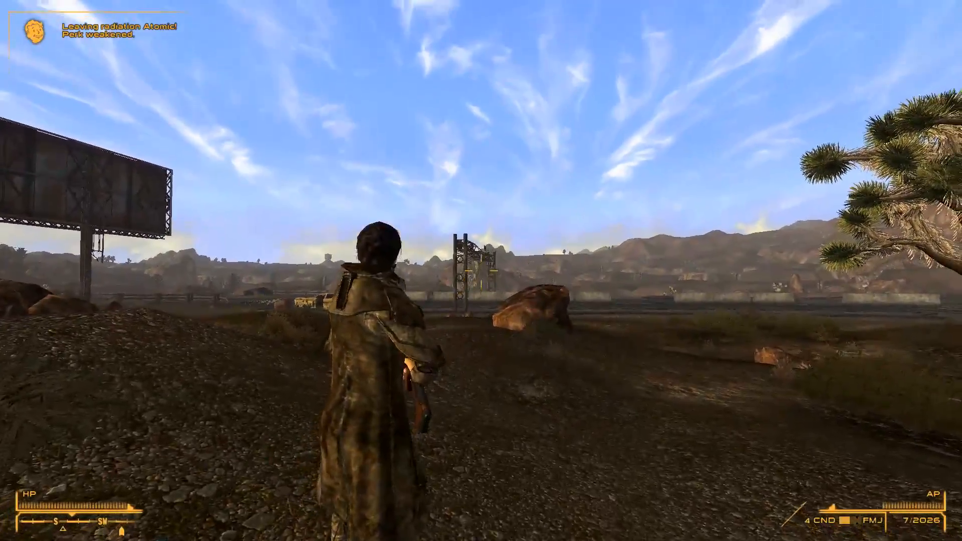
key(f)
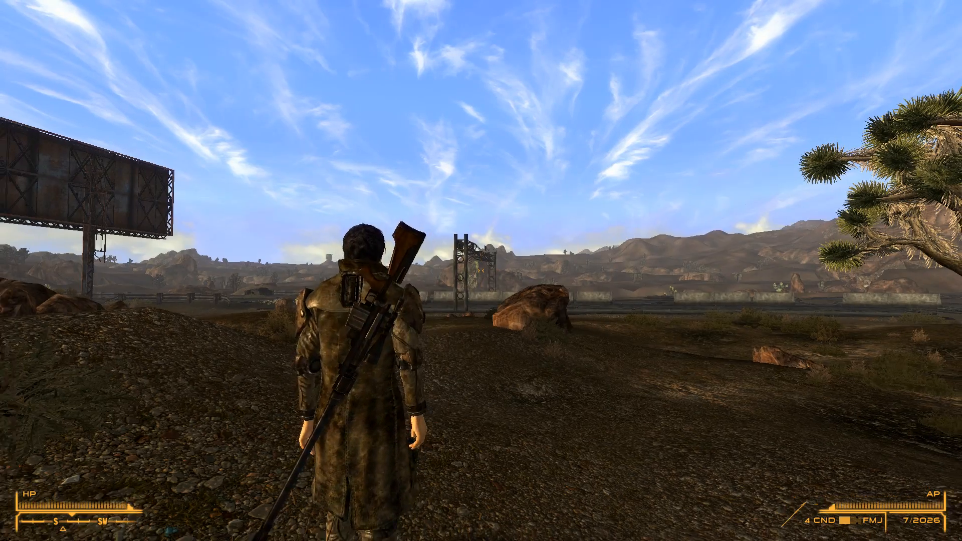
key(f)
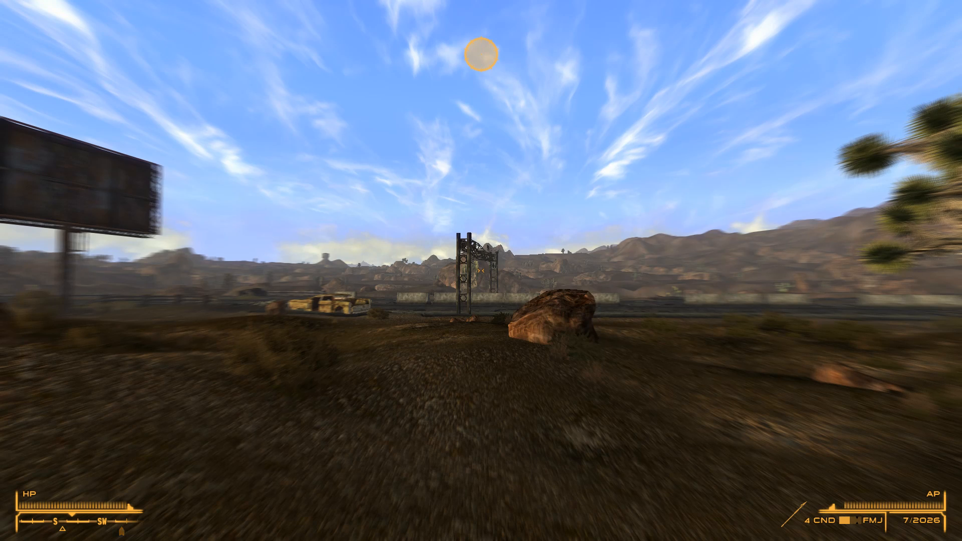